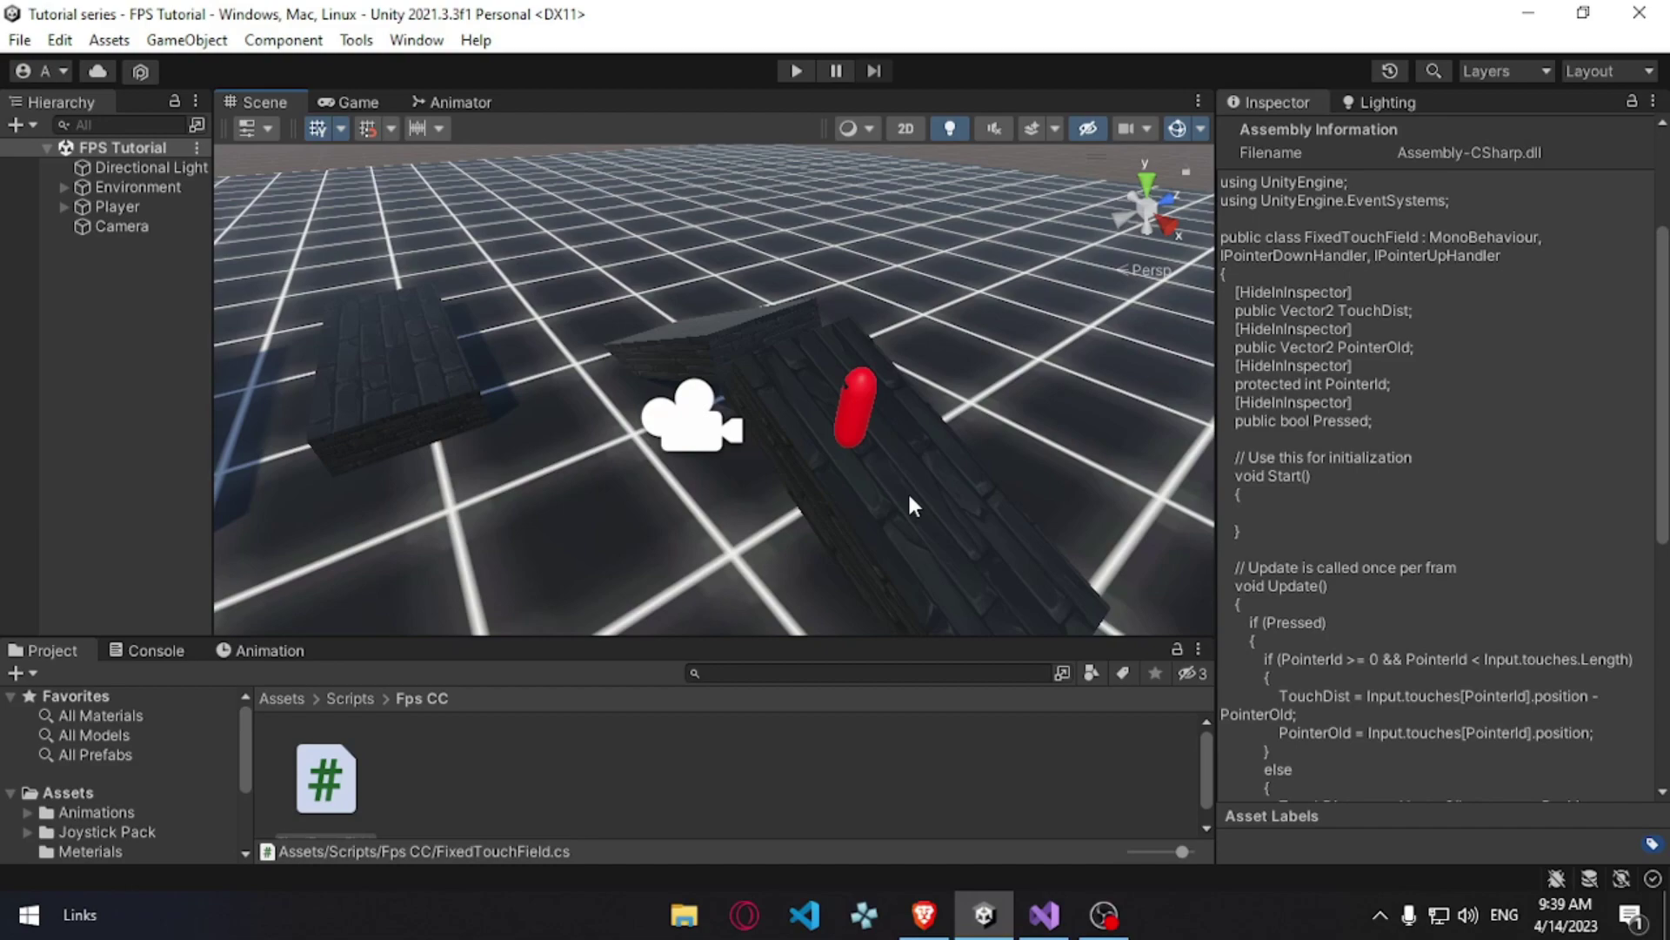
{"action": "right_click_drag", "start_coordinate": [638, 267], "coordinate": [979, 285]}
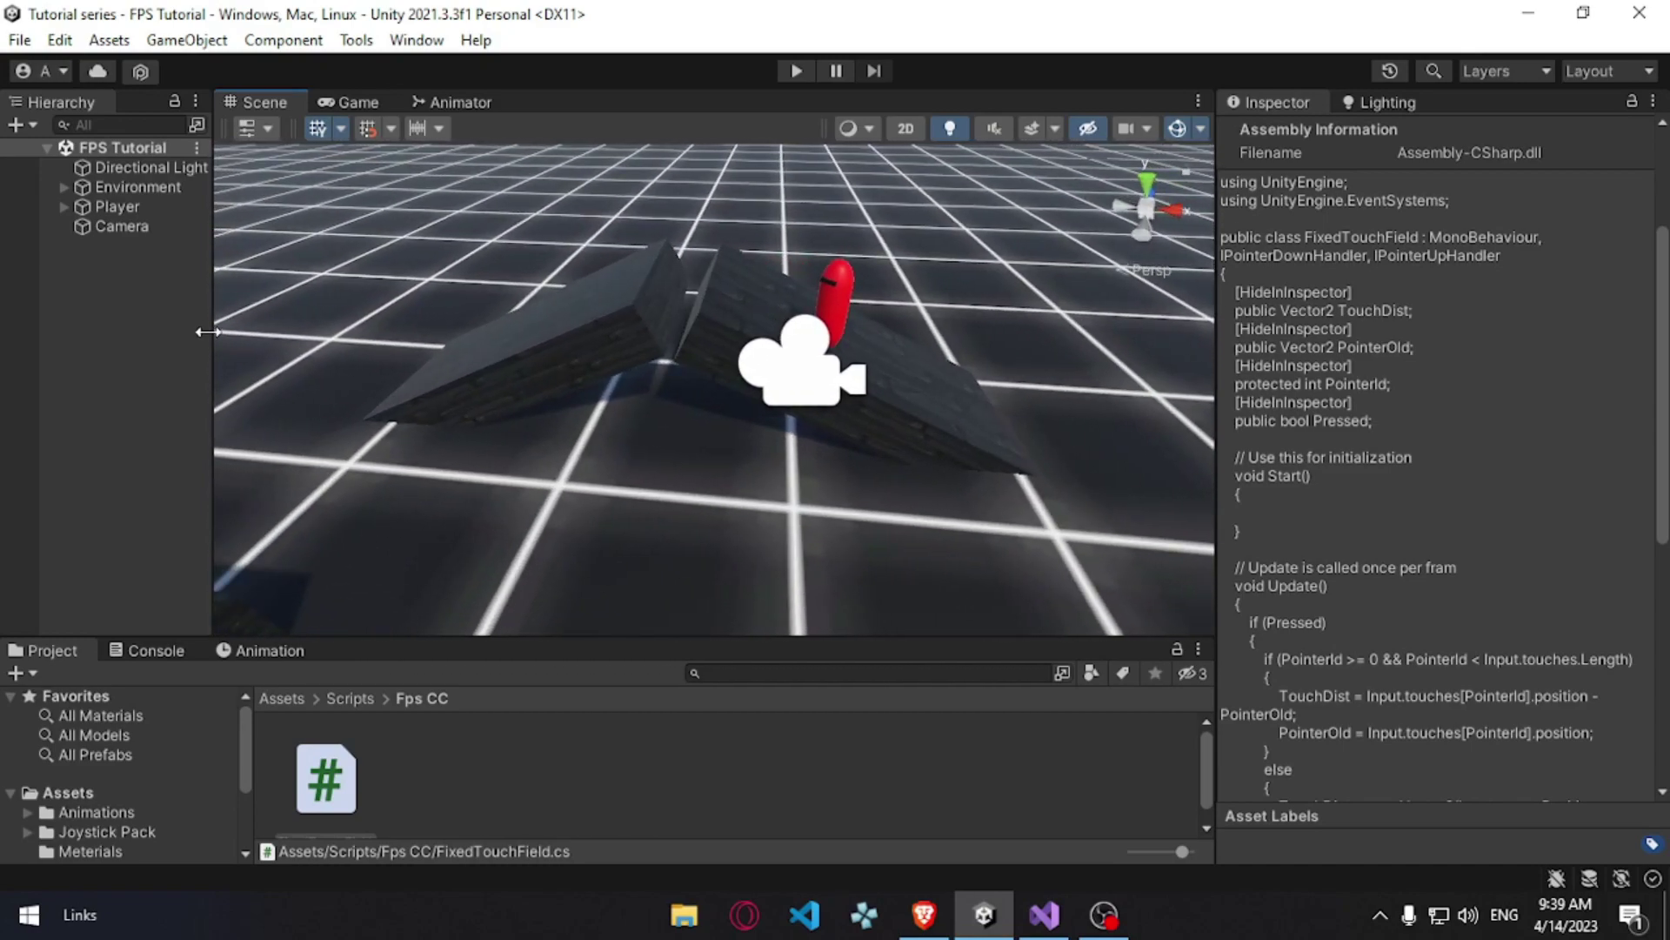
{"action": "left_click_drag", "start_coordinate": [213, 331], "coordinate": [313, 331]}
{"action": "right_click_drag", "start_coordinate": [838, 342], "coordinate": [639, 370]}
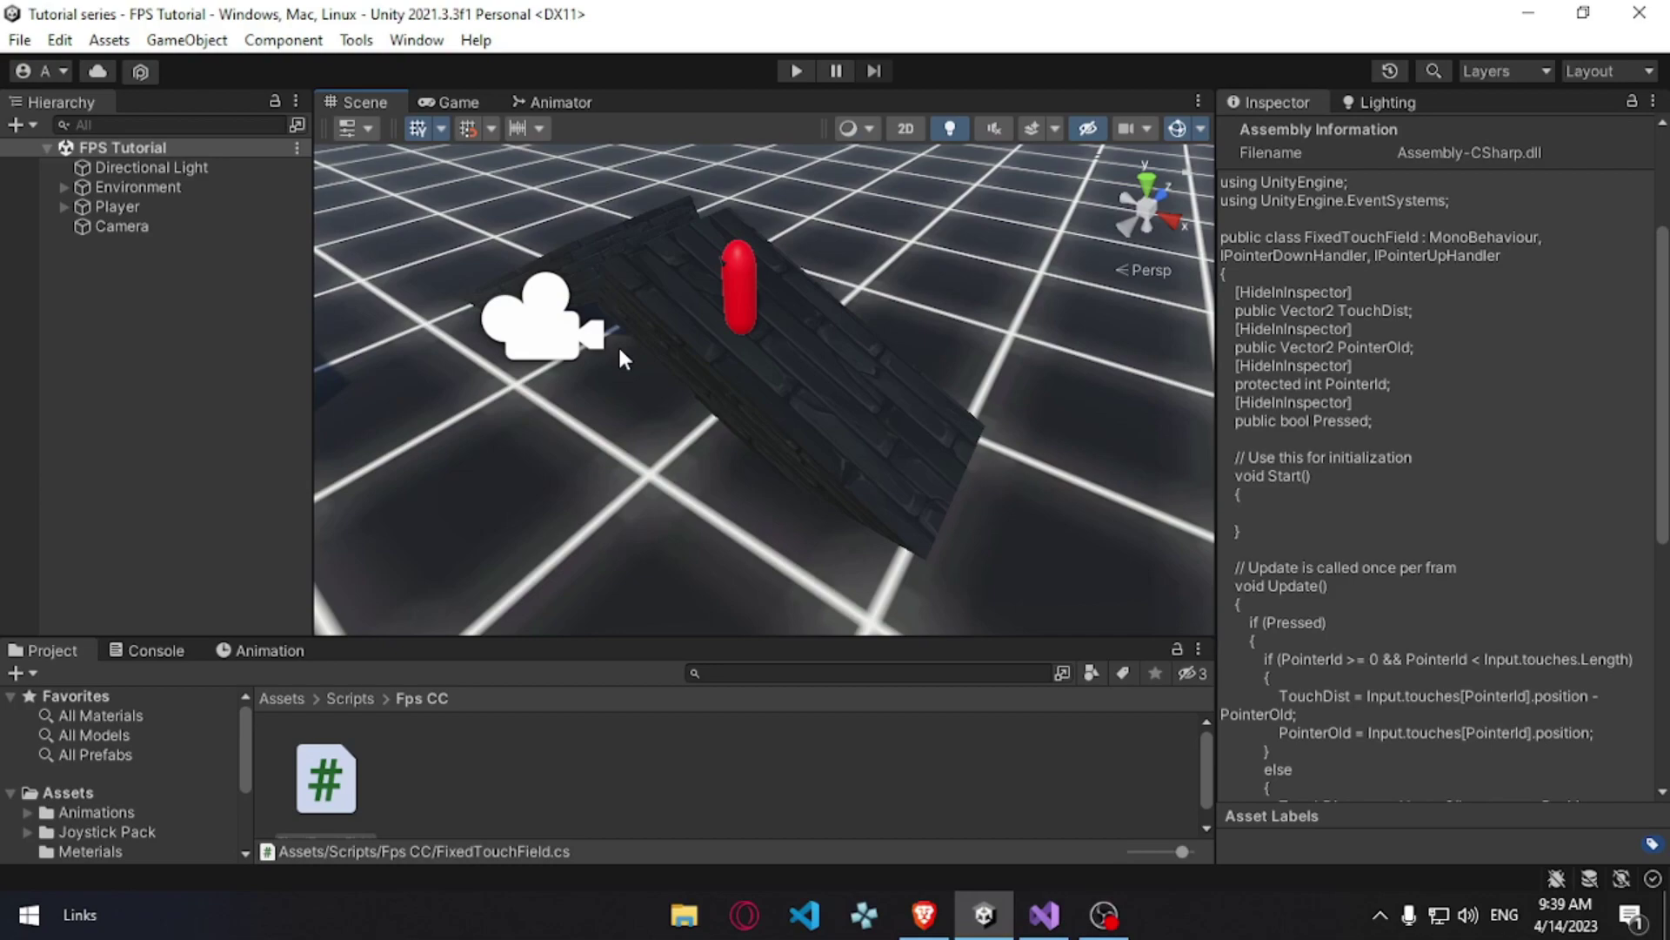
{"action": "right_click_drag", "start_coordinate": [620, 351], "coordinate": [850, 564]}
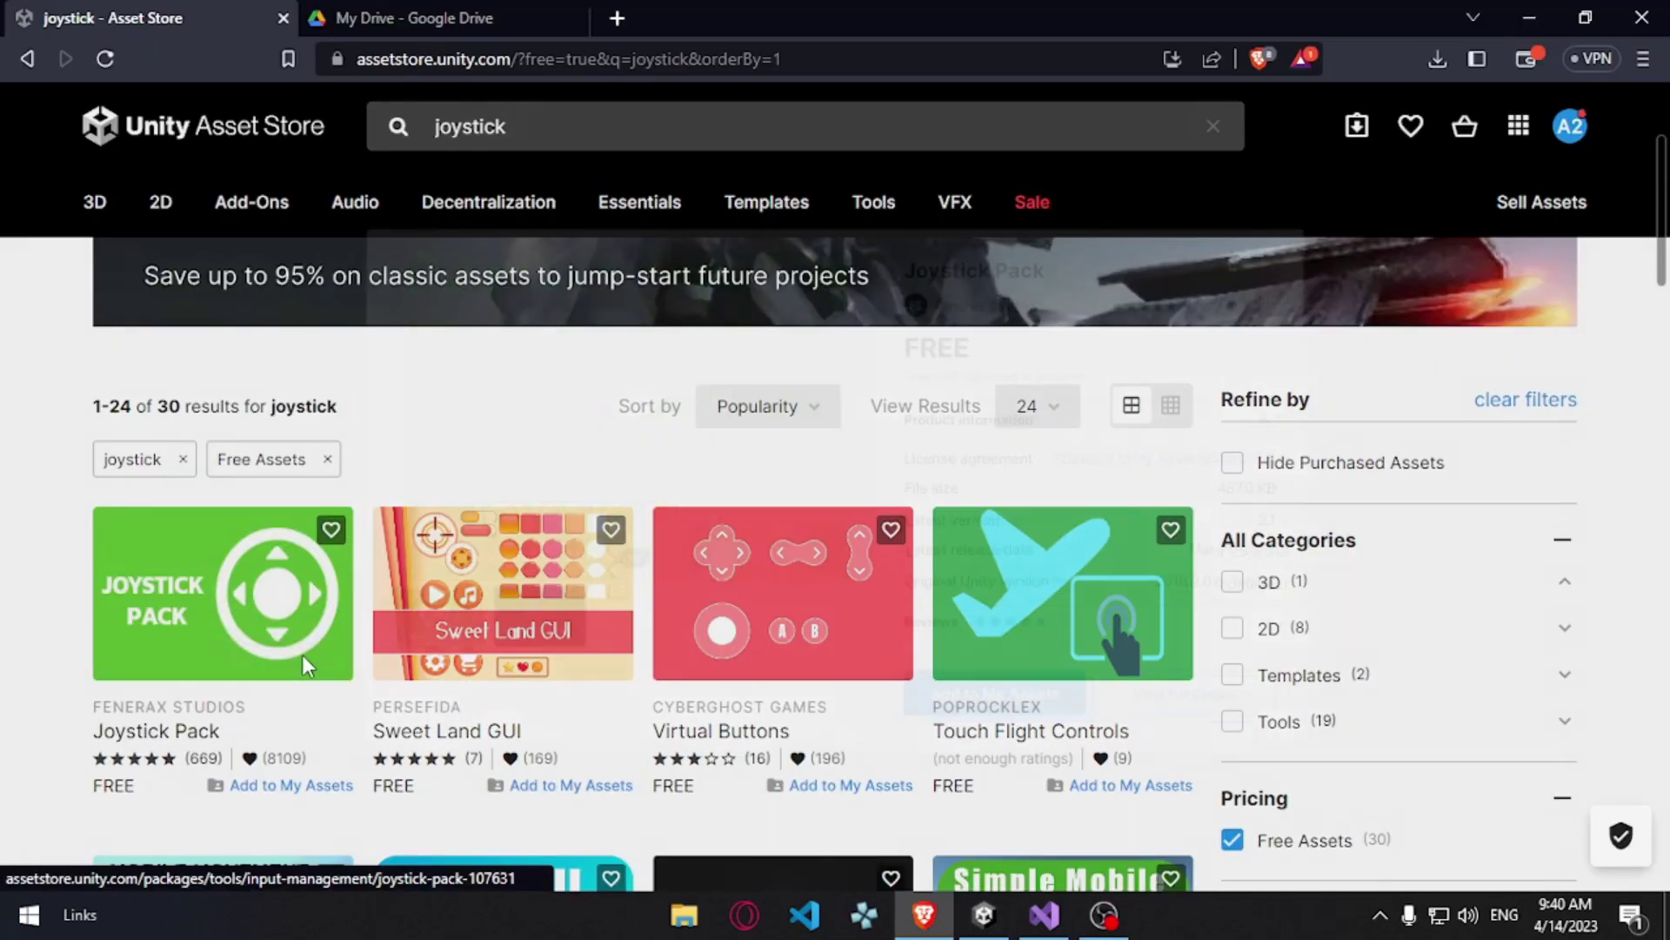
Step: Add the free Joystick Pack from the Unity Asset Store to My Assets and open it in Unity's Package Manager
{"action": "left_click", "coordinate": [157, 592]}
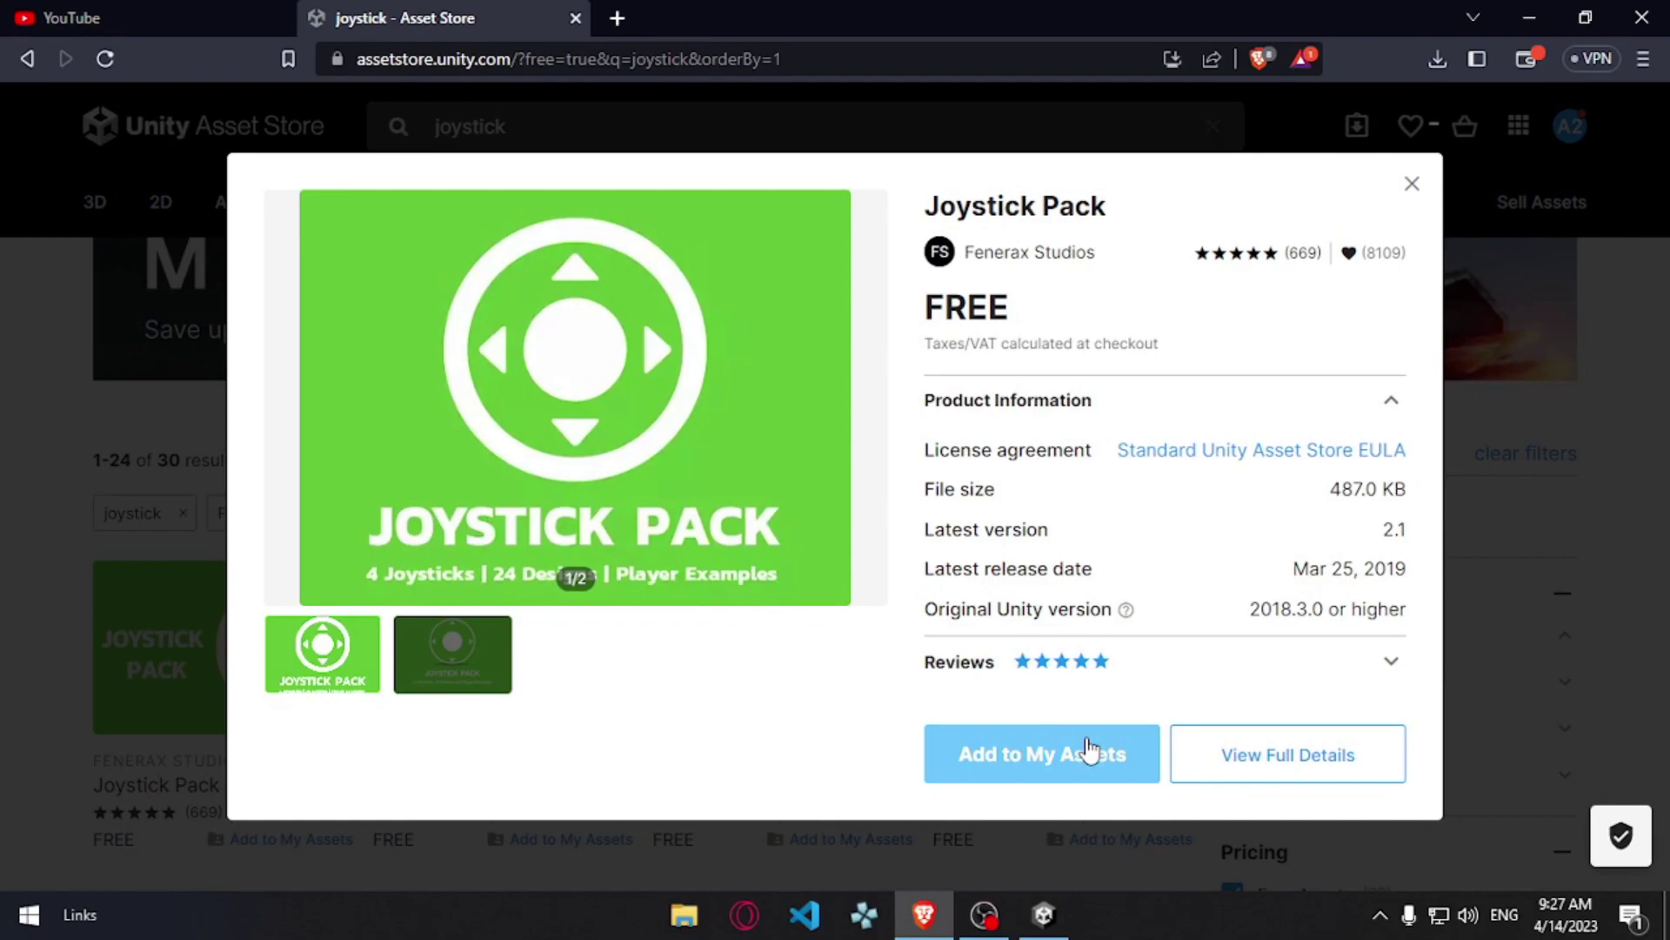
{"action": "left_click", "coordinate": [1027, 753]}
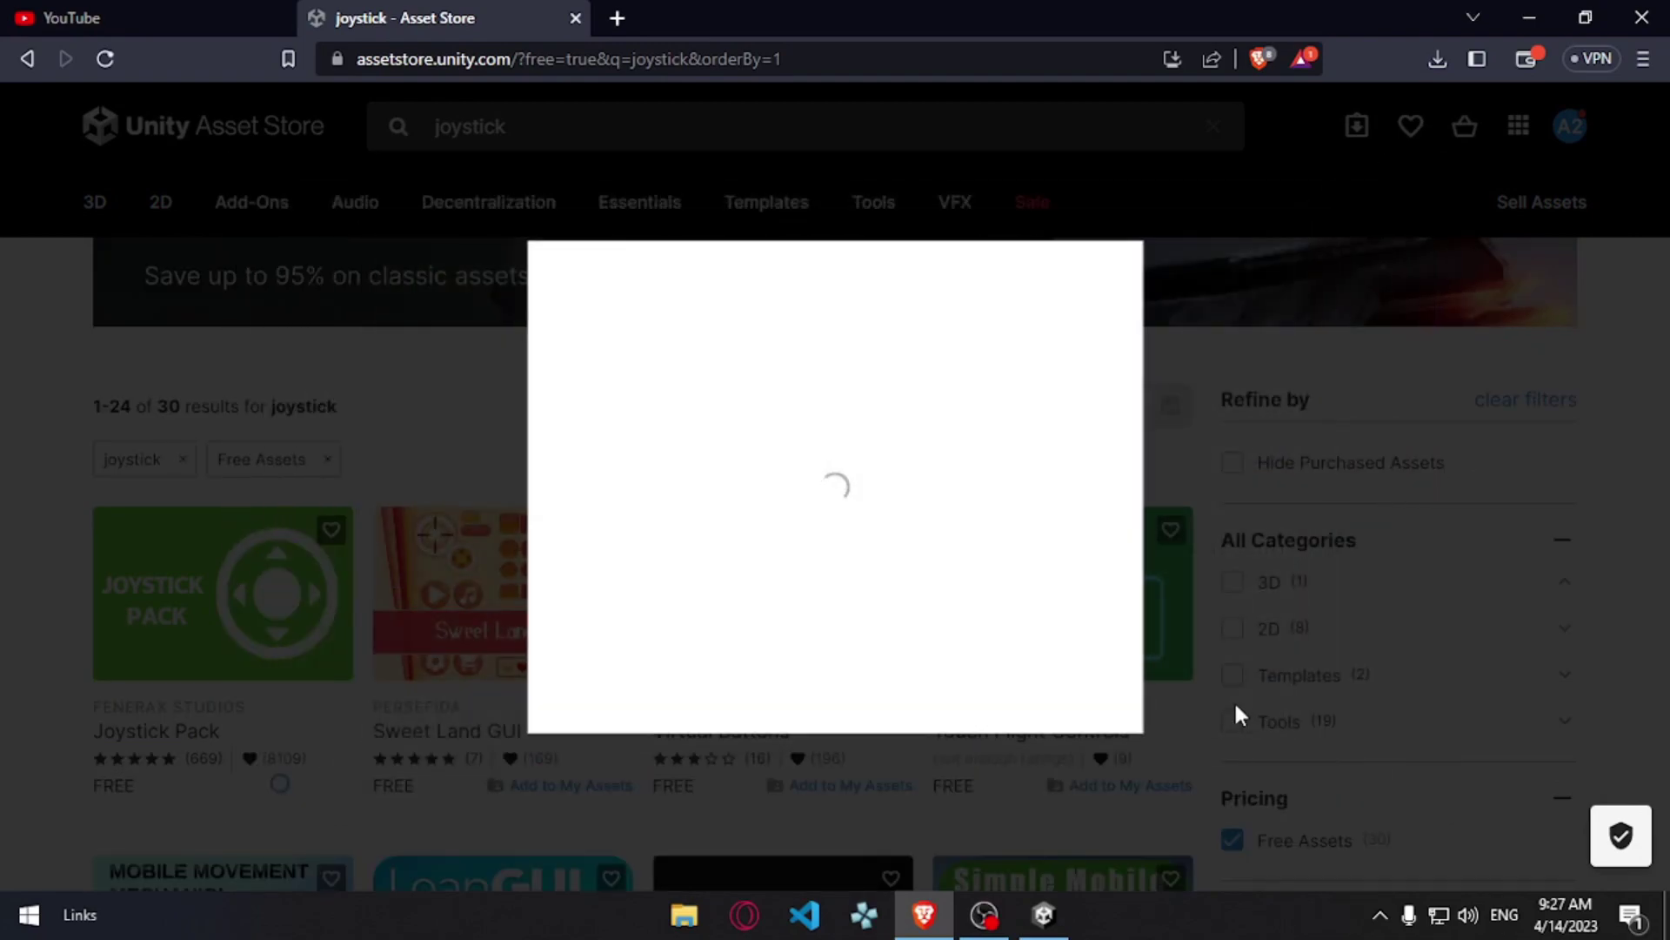
{"action": "left_click", "coordinate": [1002, 680]}
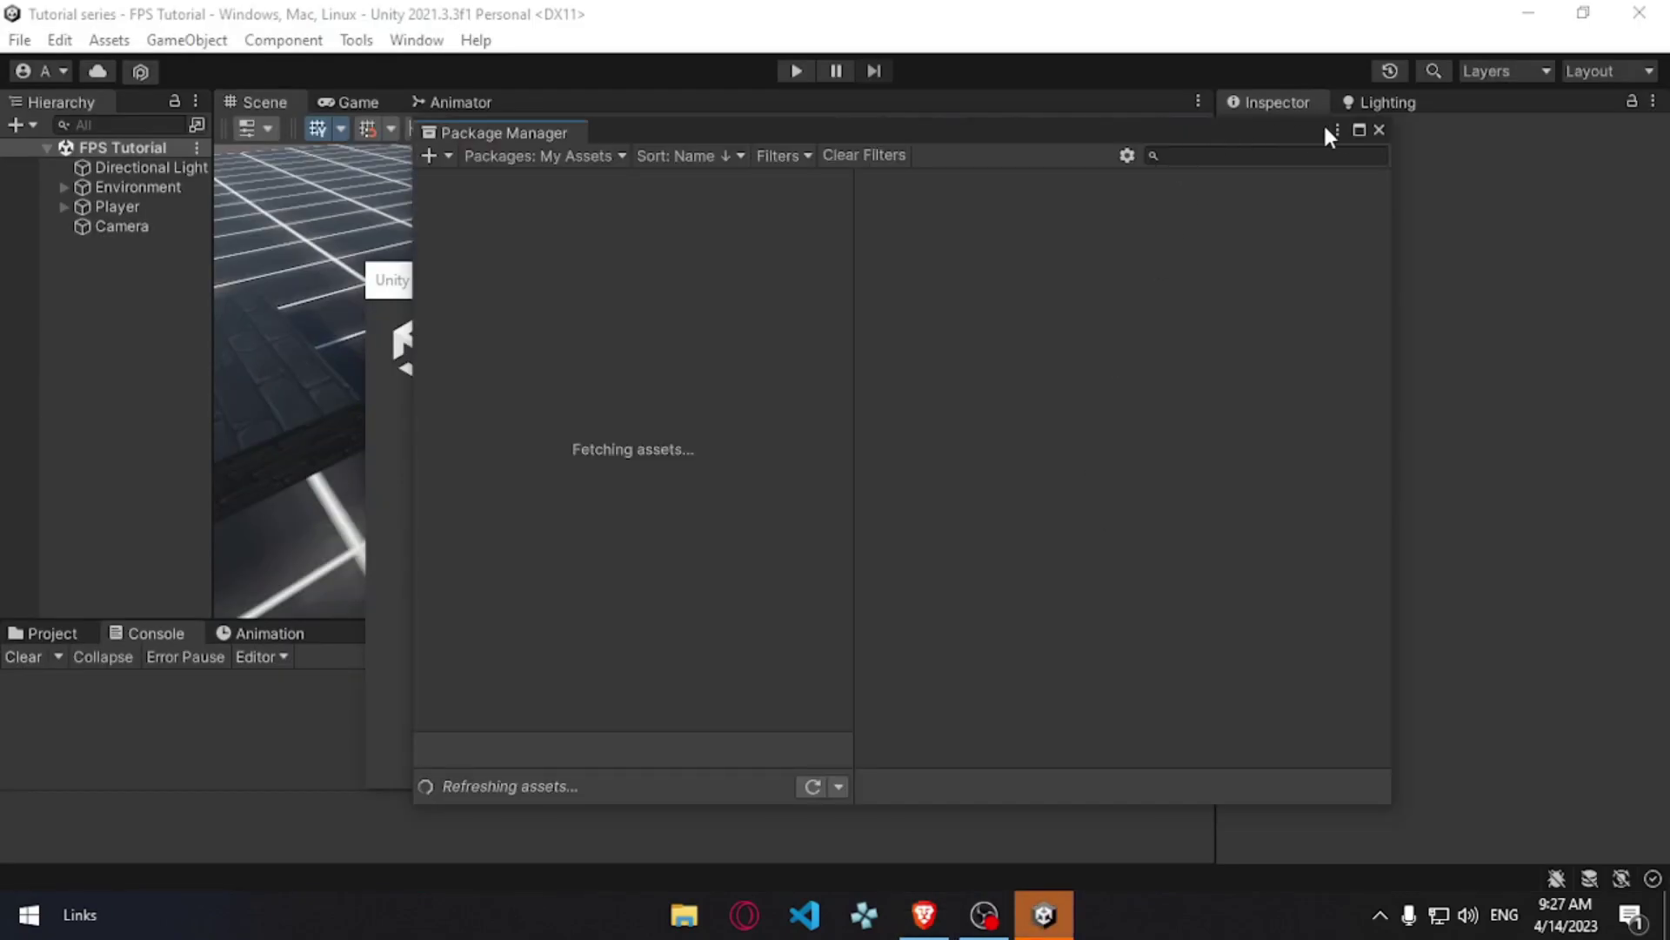
Step: Maximize the Package Manager and import all files of the Joystick Pack into the project
{"action": "left_click", "coordinate": [1359, 130]}
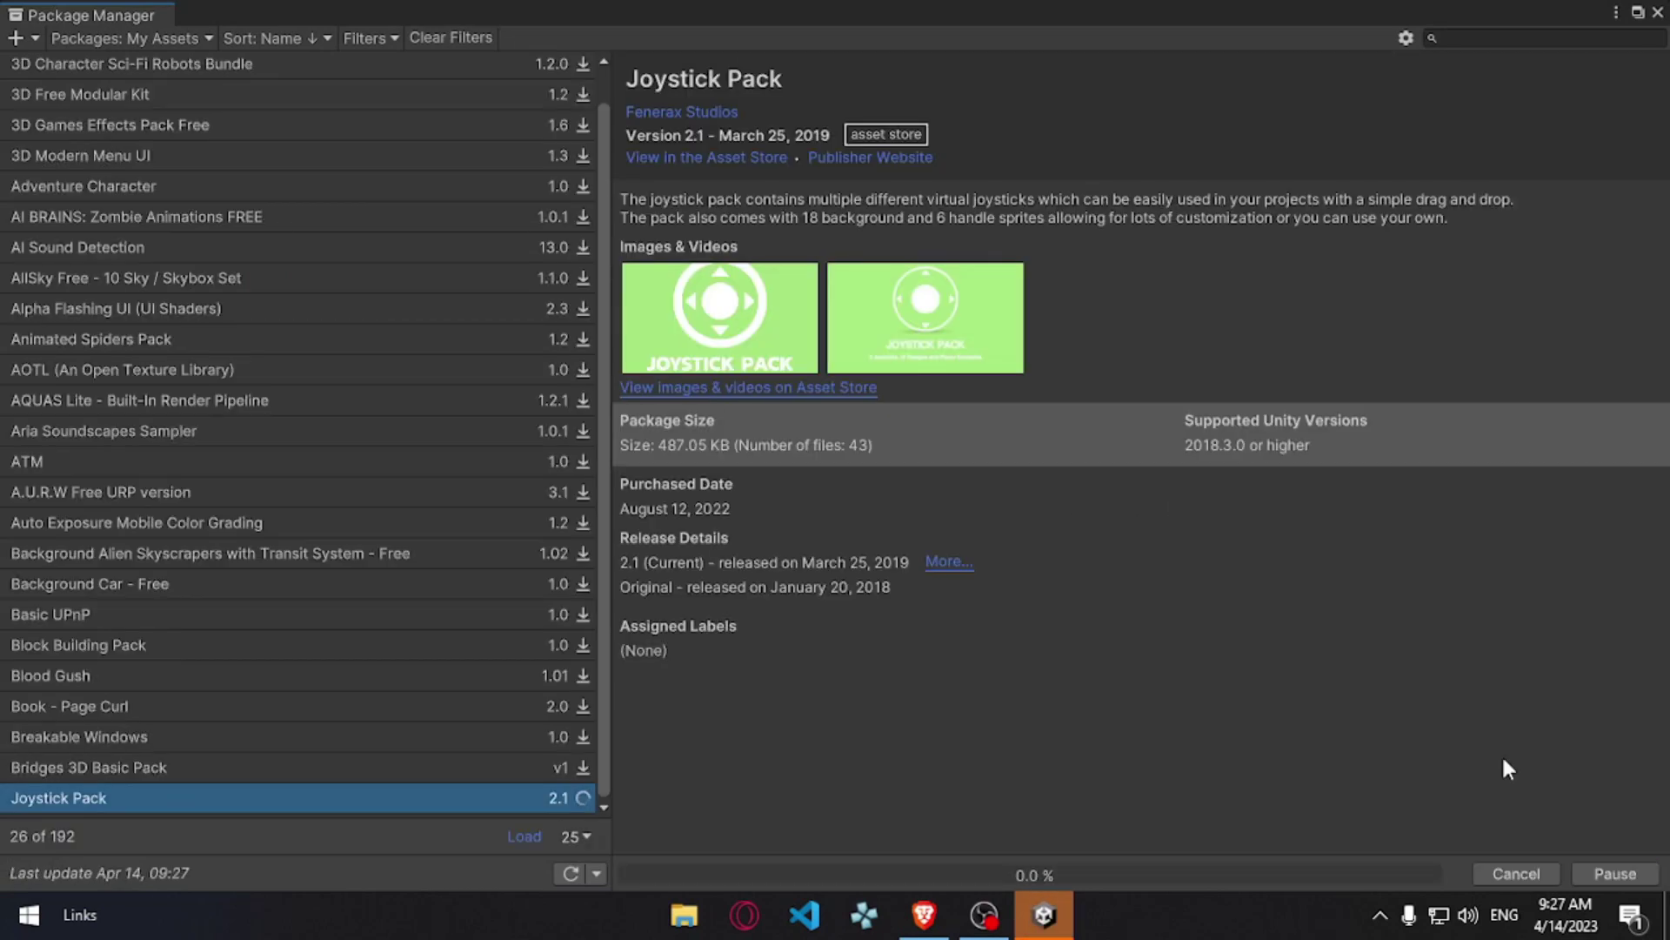
{"action": "left_click", "coordinate": [1493, 873]}
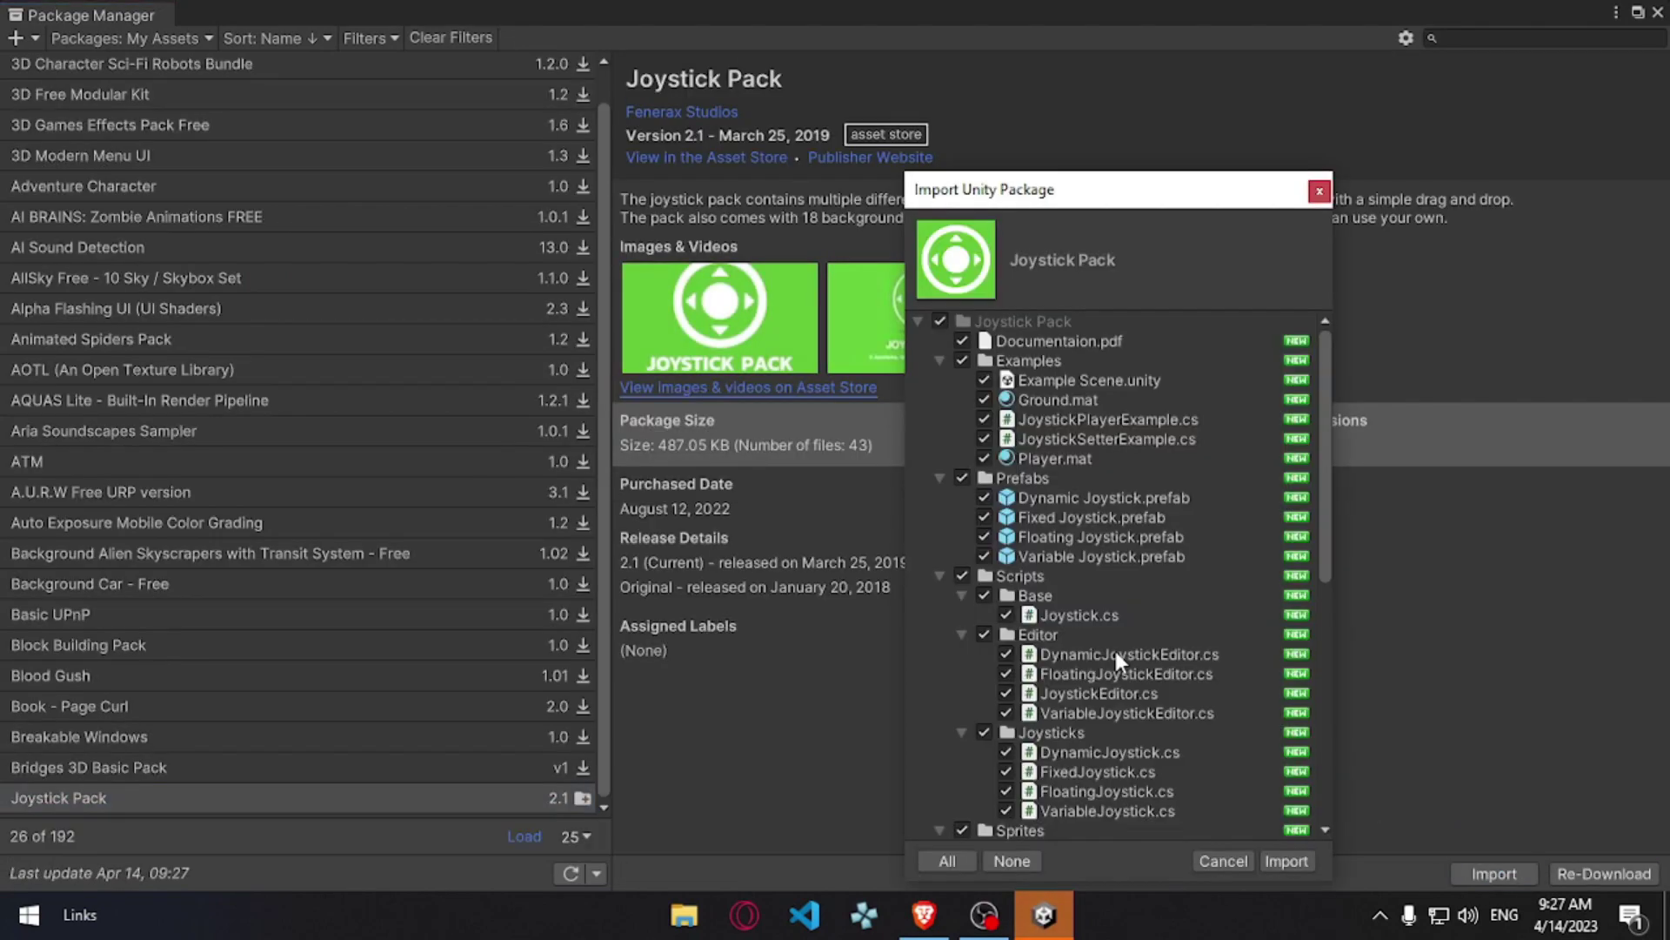
{"action": "left_click", "coordinate": [1287, 861]}
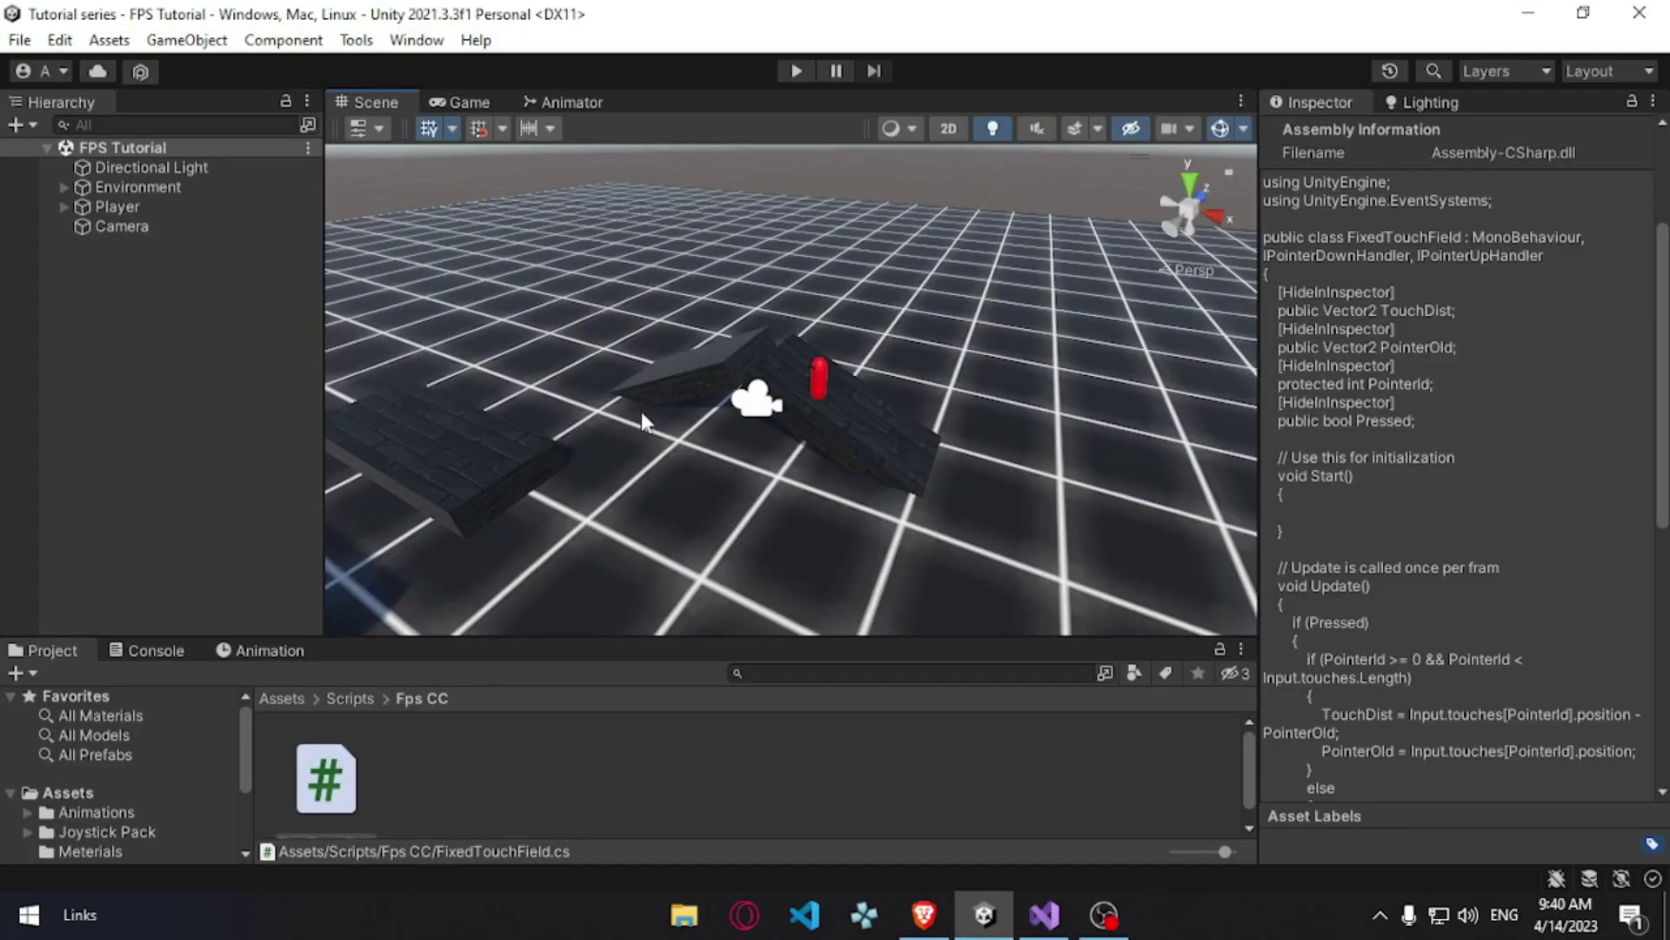
Step: Create a UI Canvas in the scene hierarchy and name it Cnavas
{"action": "right_click", "coordinate": [171, 341]}
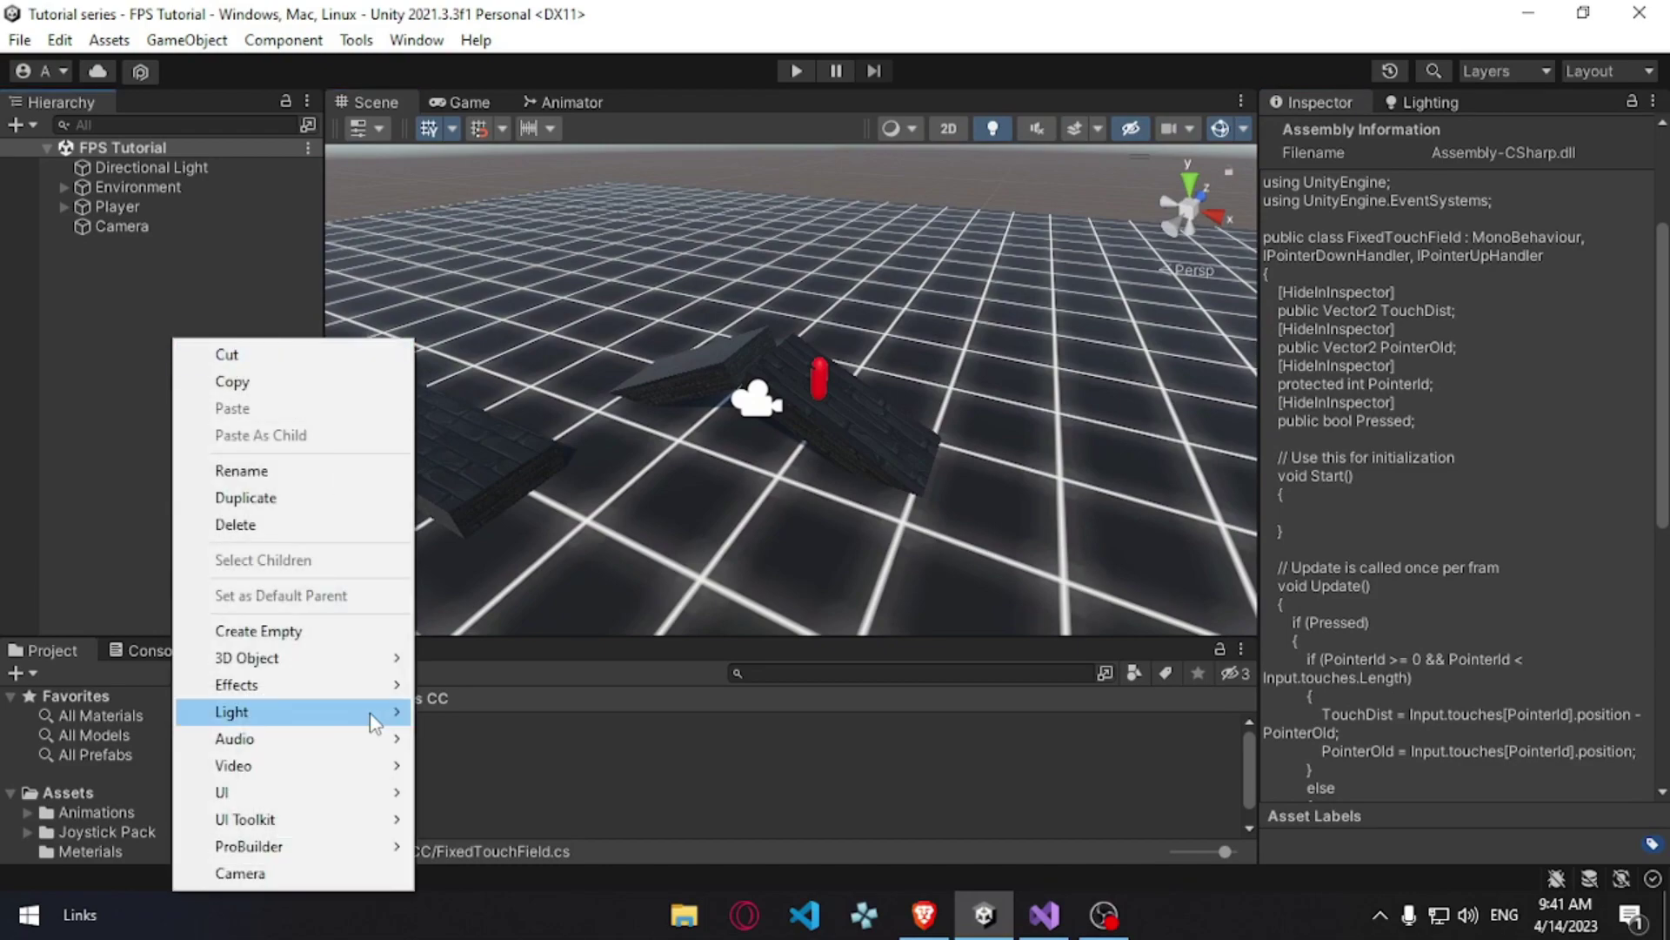
{"action": "mouse_move", "coordinate": [272, 799]}
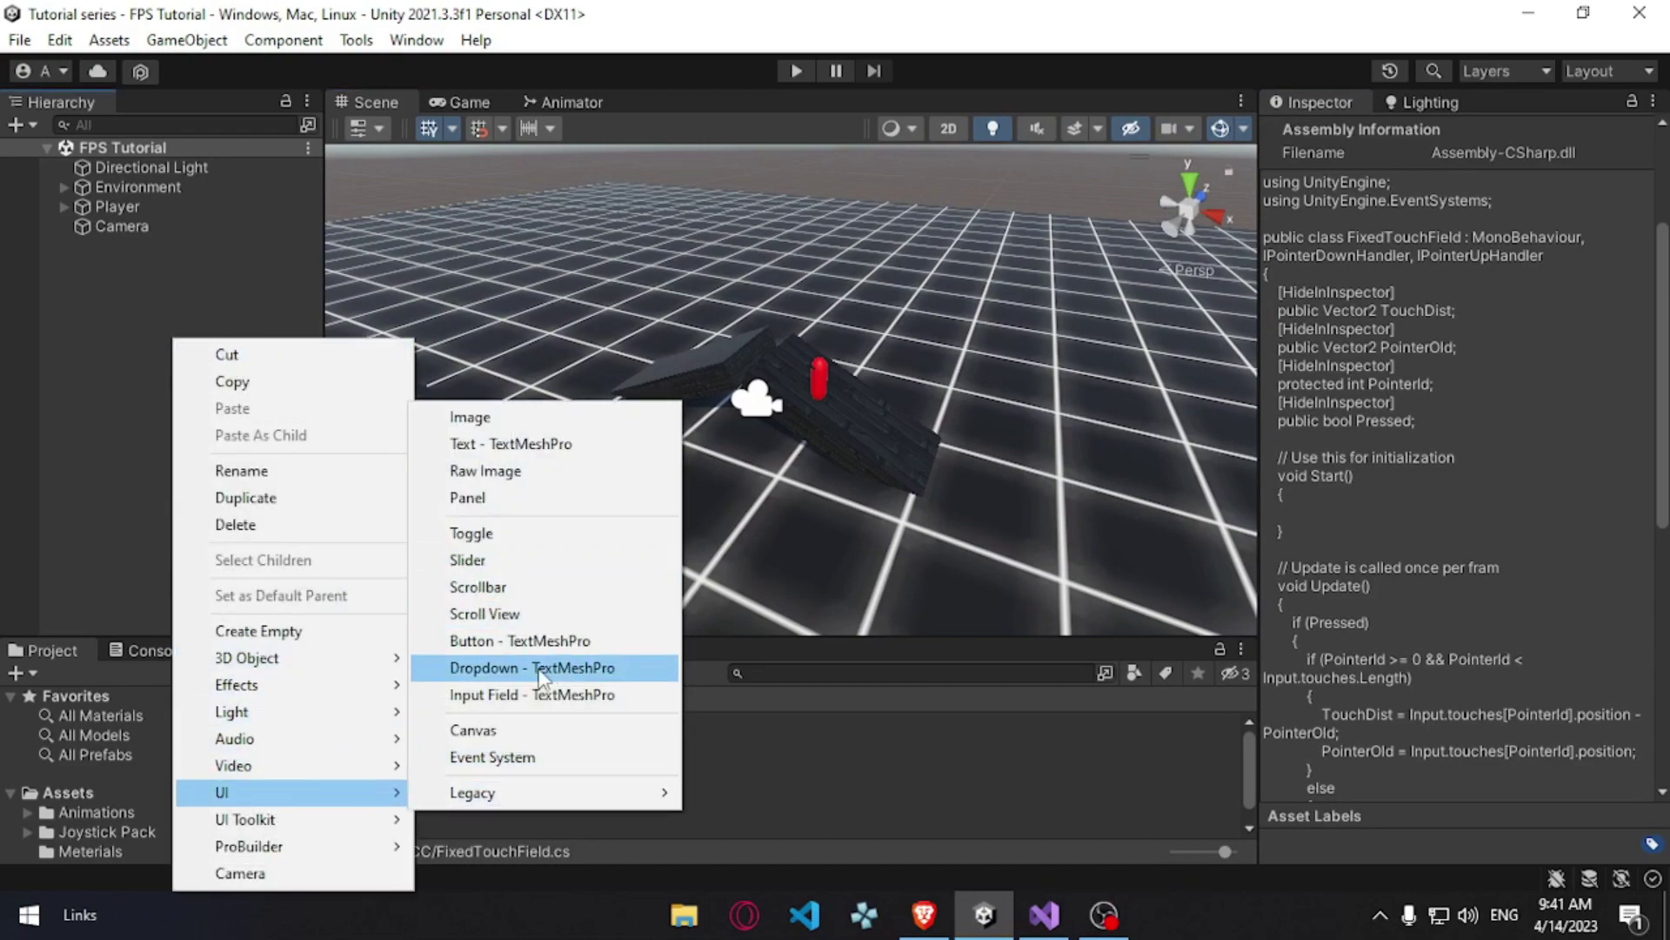
{"action": "left_click", "coordinate": [510, 731]}
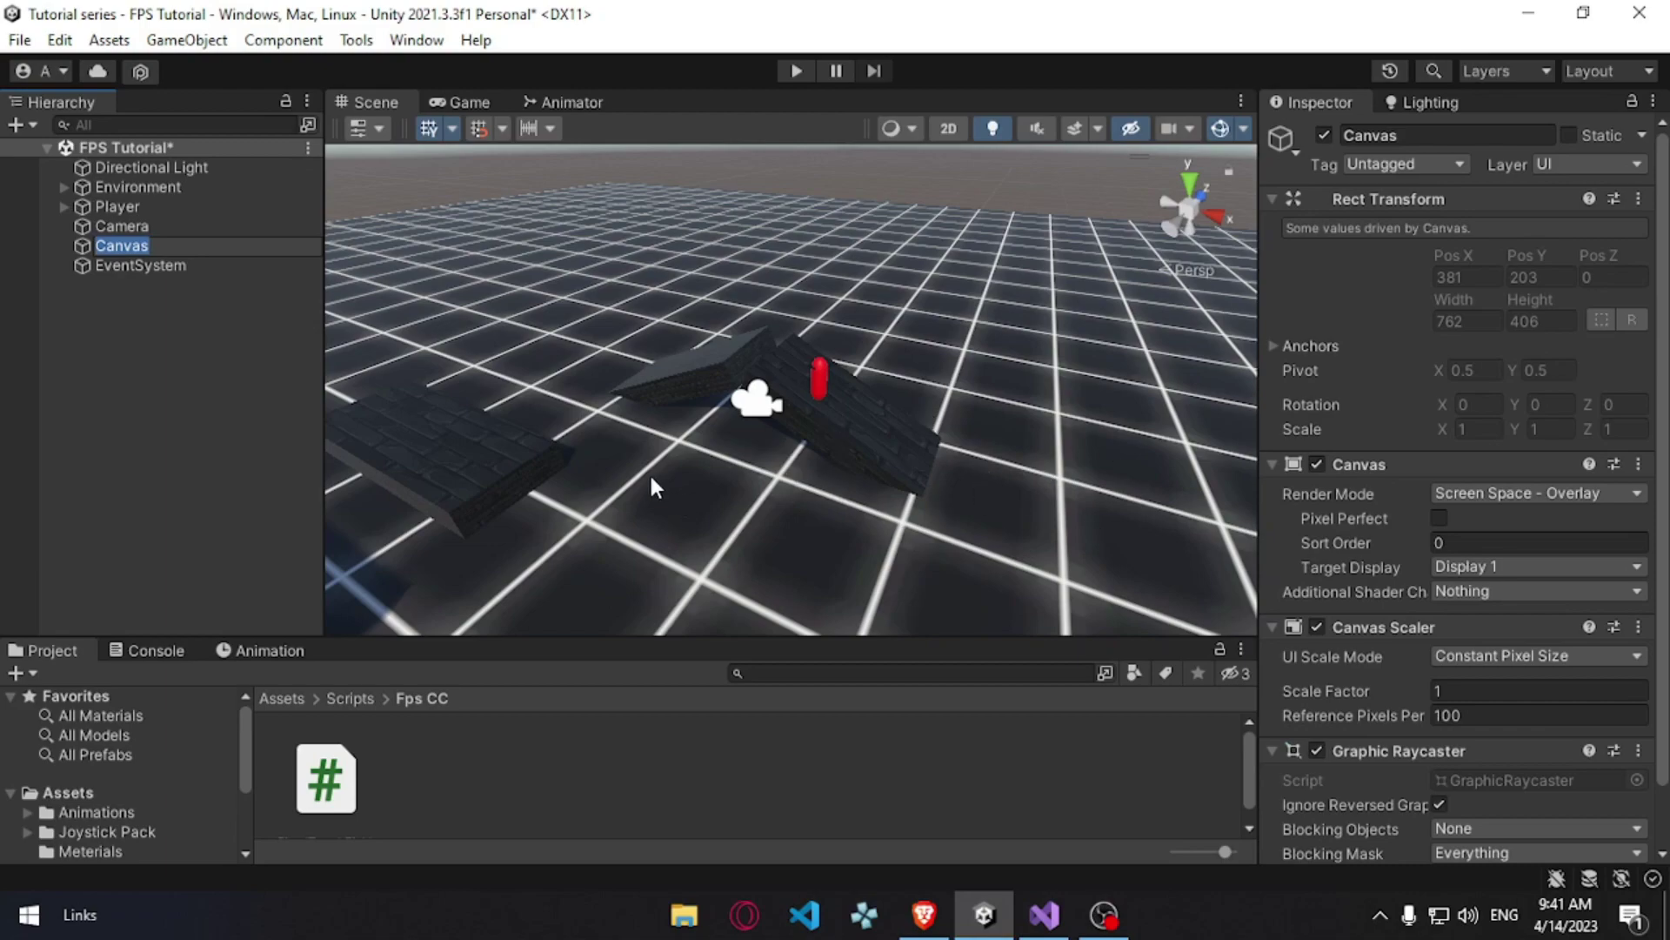
{"action": "type", "text": "a"}
{"action": "key", "text": "BackSpace"}
{"action": "type", "text": "Cnavas"}
Step: Switch the Scene view to 2D and frame the whole canvas
{"action": "right_click_drag", "start_coordinate": [649, 472], "coordinate": [974, 277]}
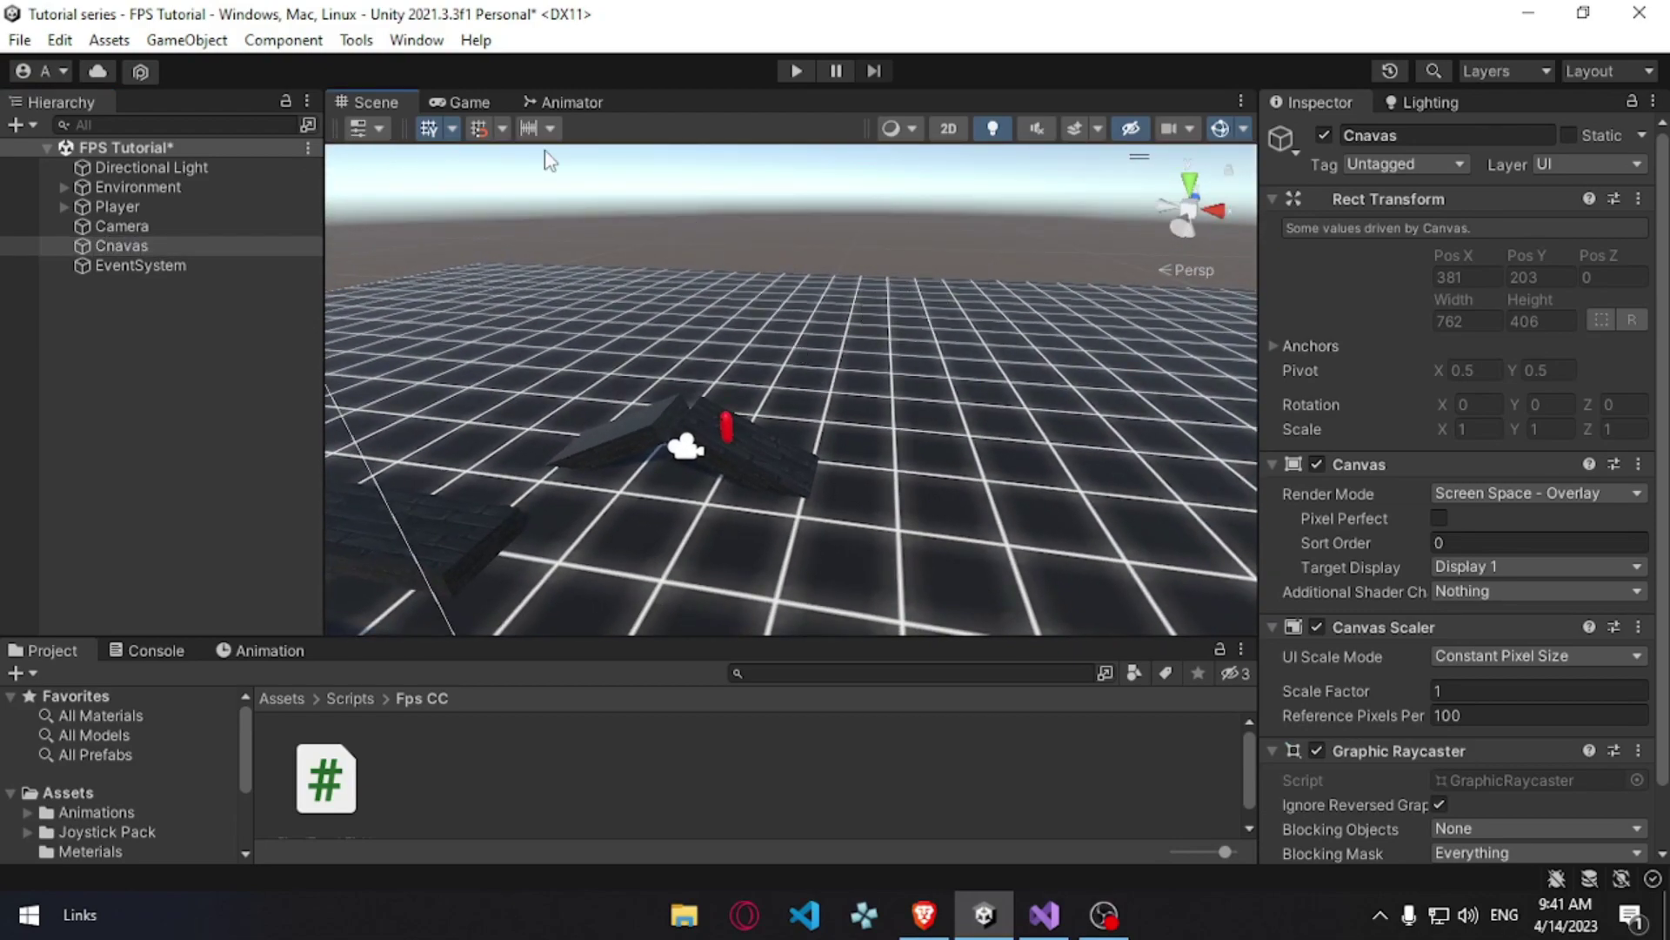
{"action": "left_click", "coordinate": [949, 128]}
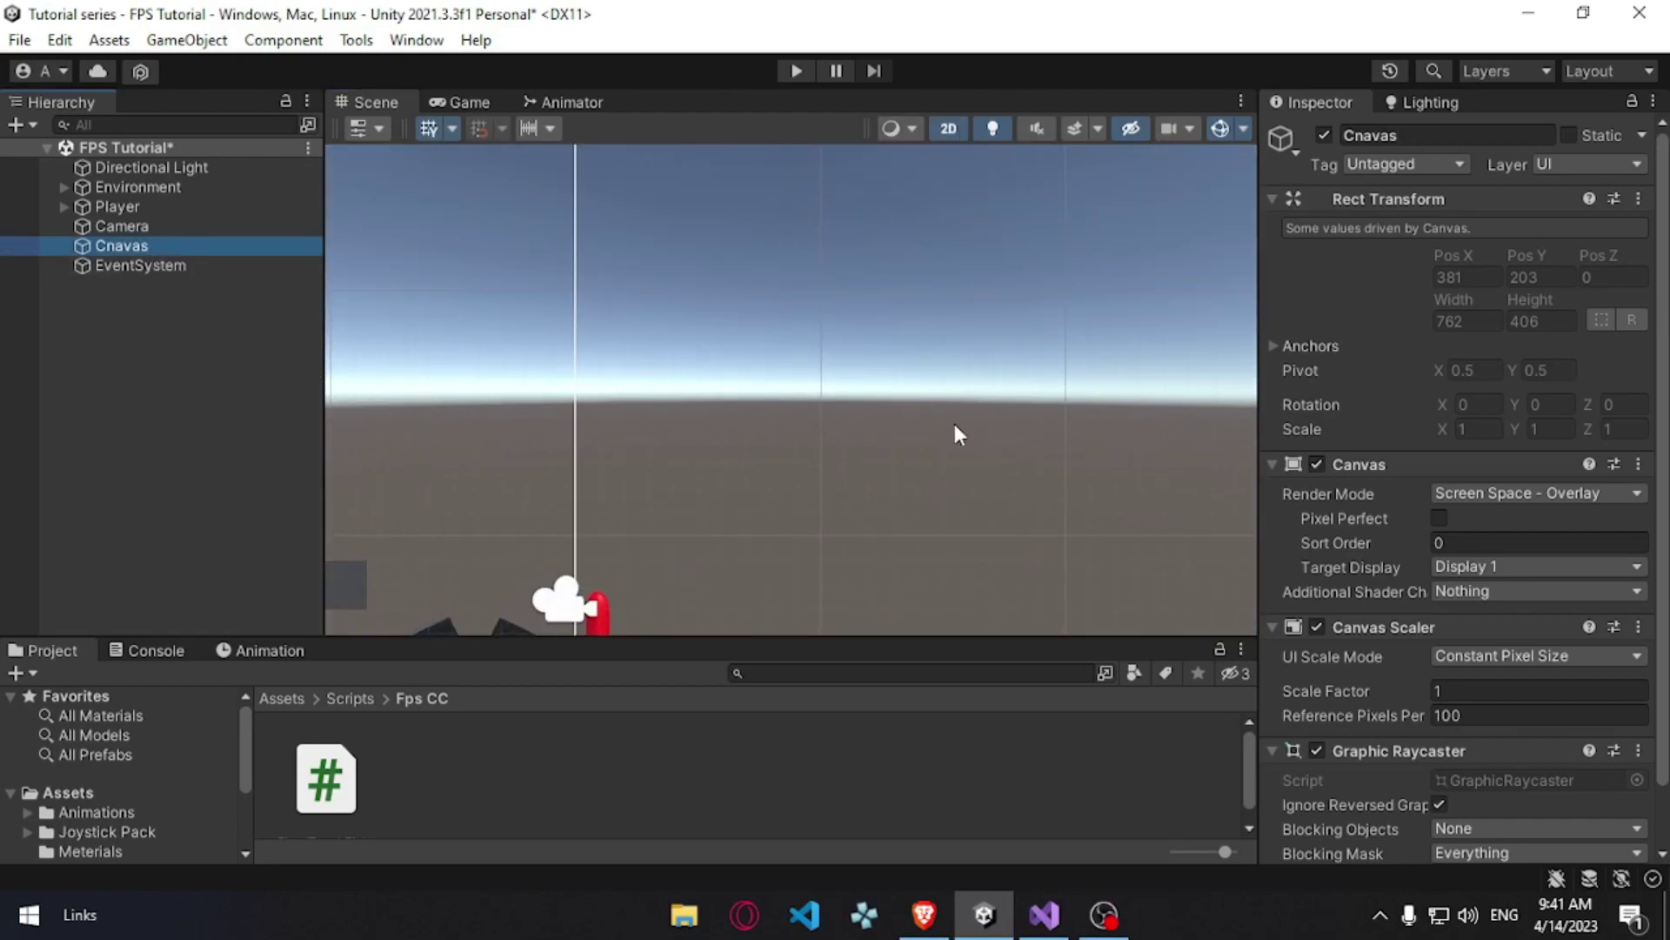
{"action": "key", "text": "f"}
{"action": "scroll", "coordinate": [729, 459], "scroll_direction": "up", "scroll_amount": 2}
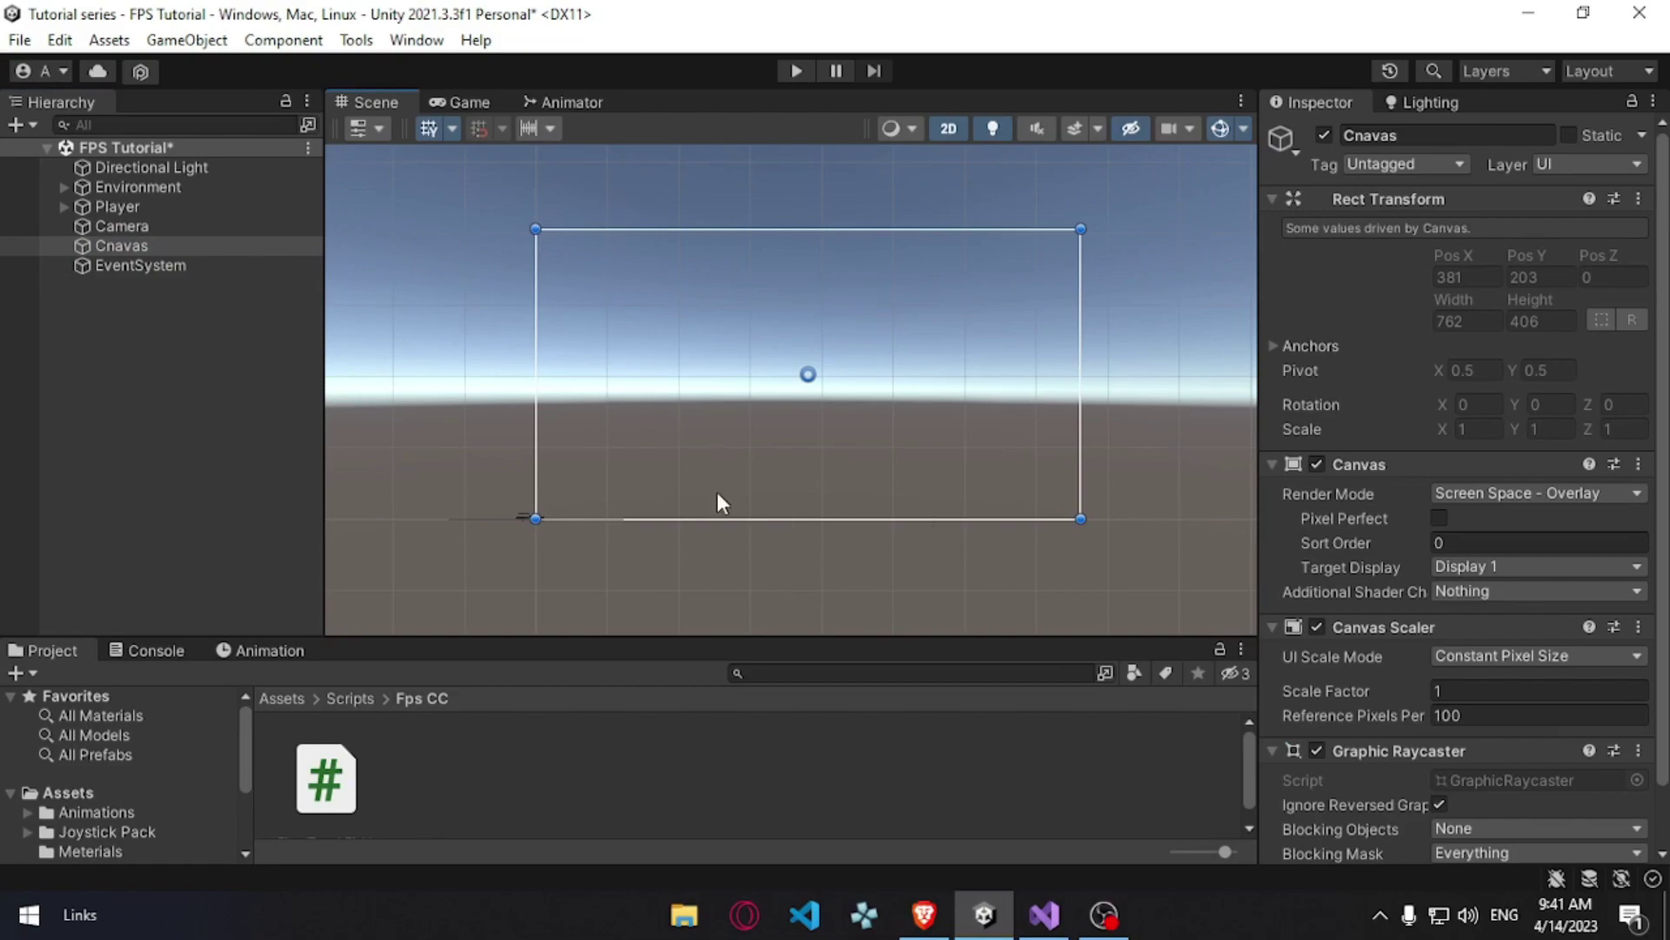
Step: Correct the misspelled canvas object's name to Canvas
{"action": "left_click", "coordinate": [183, 246]}
{"action": "key", "text": "Right"}
{"action": "key", "text": "BackSpace"}
{"action": "key", "text": "BackSpace"}
{"action": "key", "text": "BackSpace"}
{"action": "key", "text": "BackSpace"}
{"action": "key", "text": "BackSpace"}
{"action": "type", "text": "anvas"}
{"action": "key", "text": "Return"}
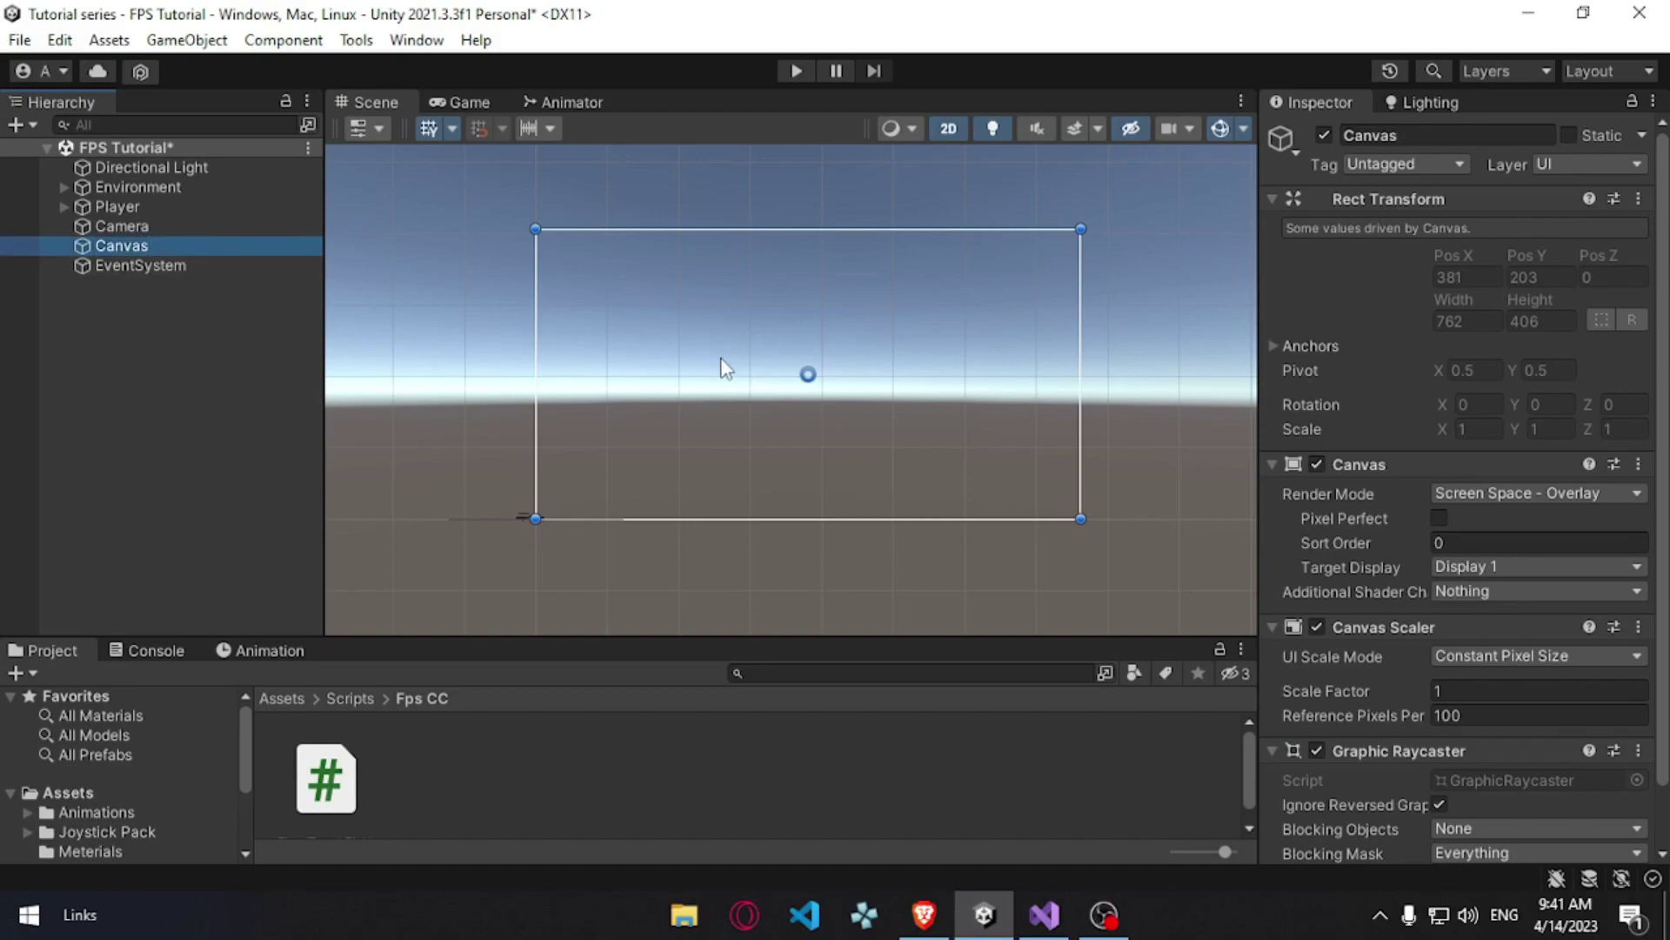
Step: Widen the Inspector and add a UI Image named Image as a child of the Canvas
{"action": "left_click_drag", "start_coordinate": [1259, 365], "coordinate": [1110, 566]}
{"action": "scroll", "coordinate": [1189, 570], "scroll_direction": "down", "scroll_amount": 2}
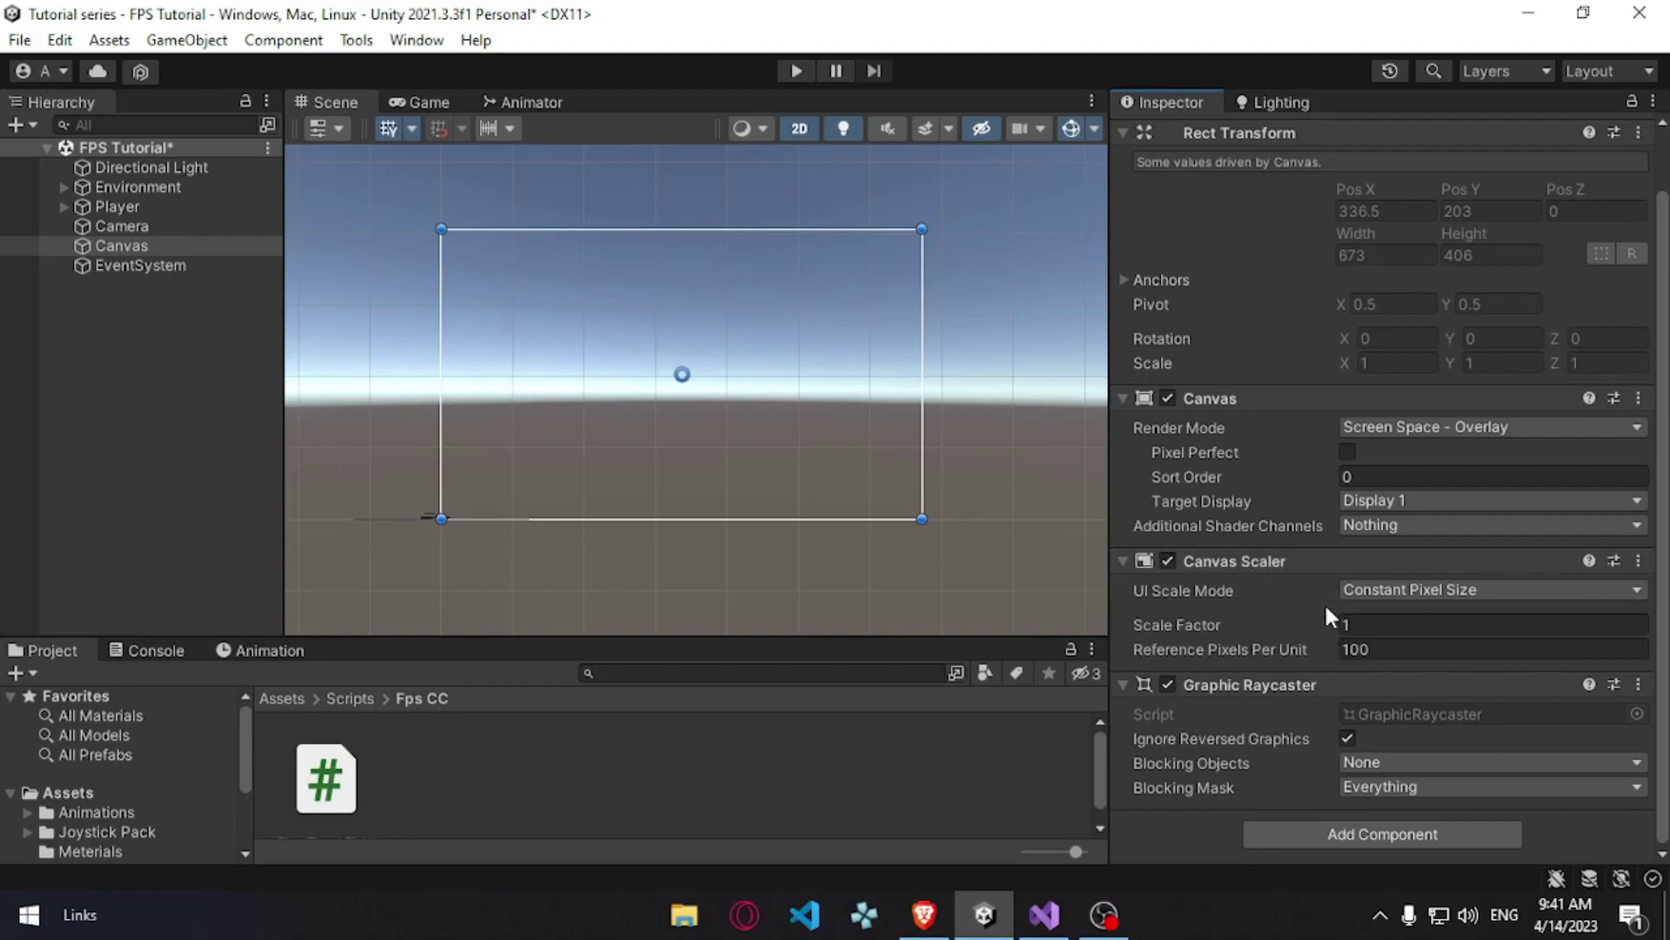
{"action": "scroll", "coordinate": [924, 578], "scroll_direction": "up", "scroll_amount": 3}
{"action": "right_click", "coordinate": [102, 247]}
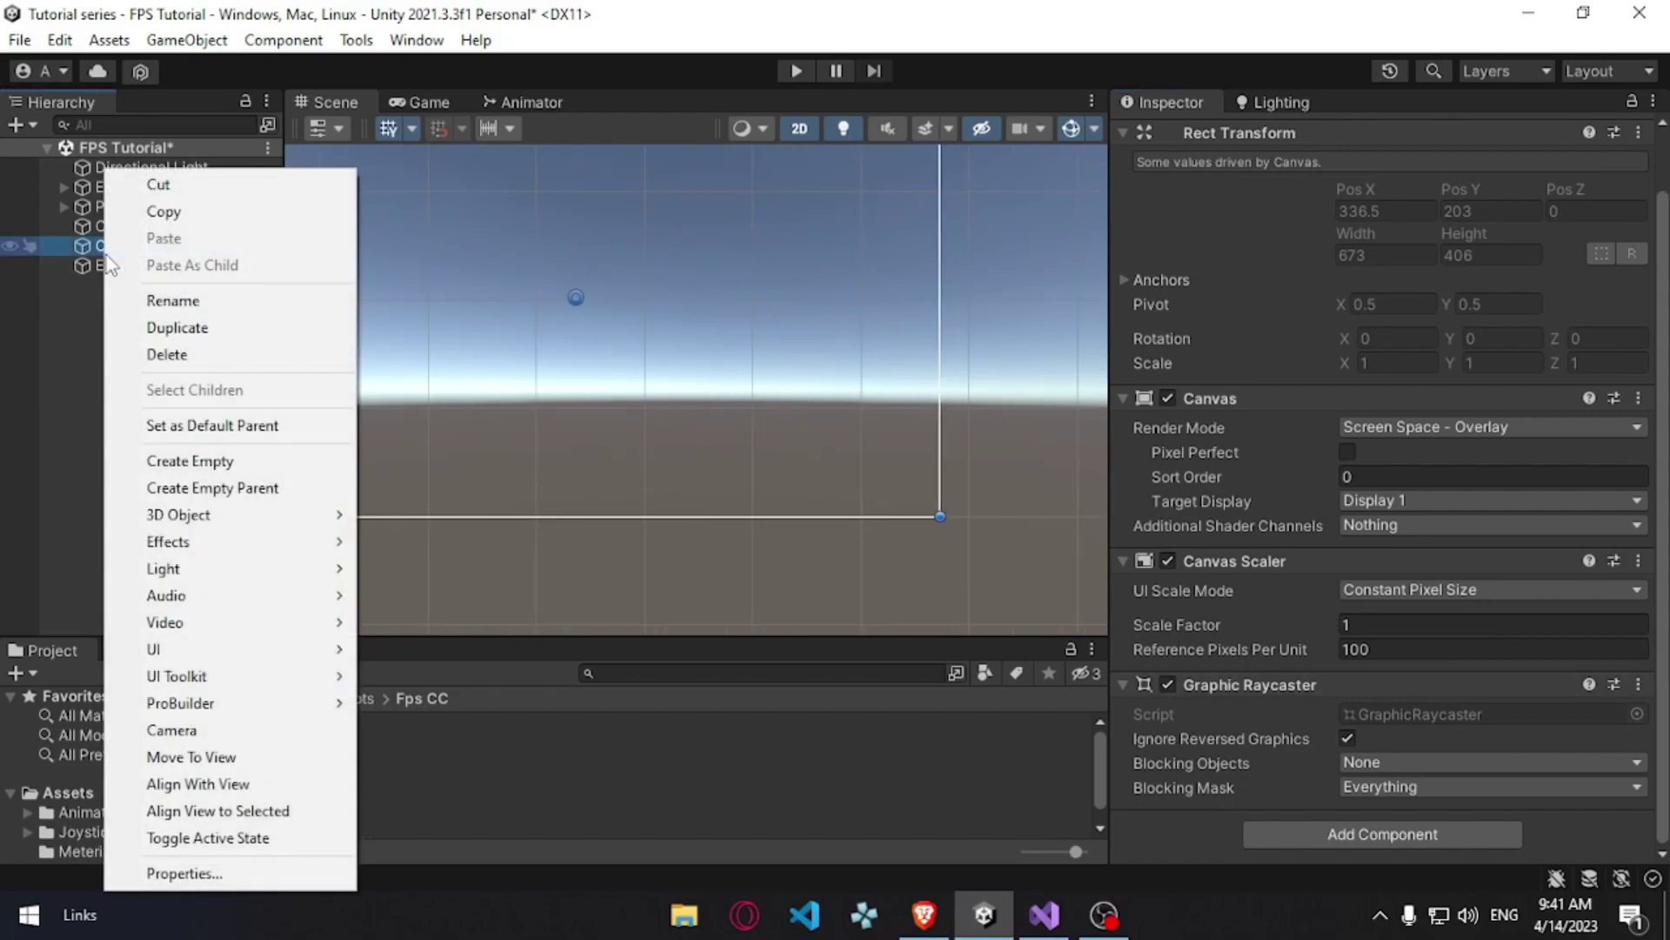
{"action": "mouse_move", "coordinate": [214, 657]}
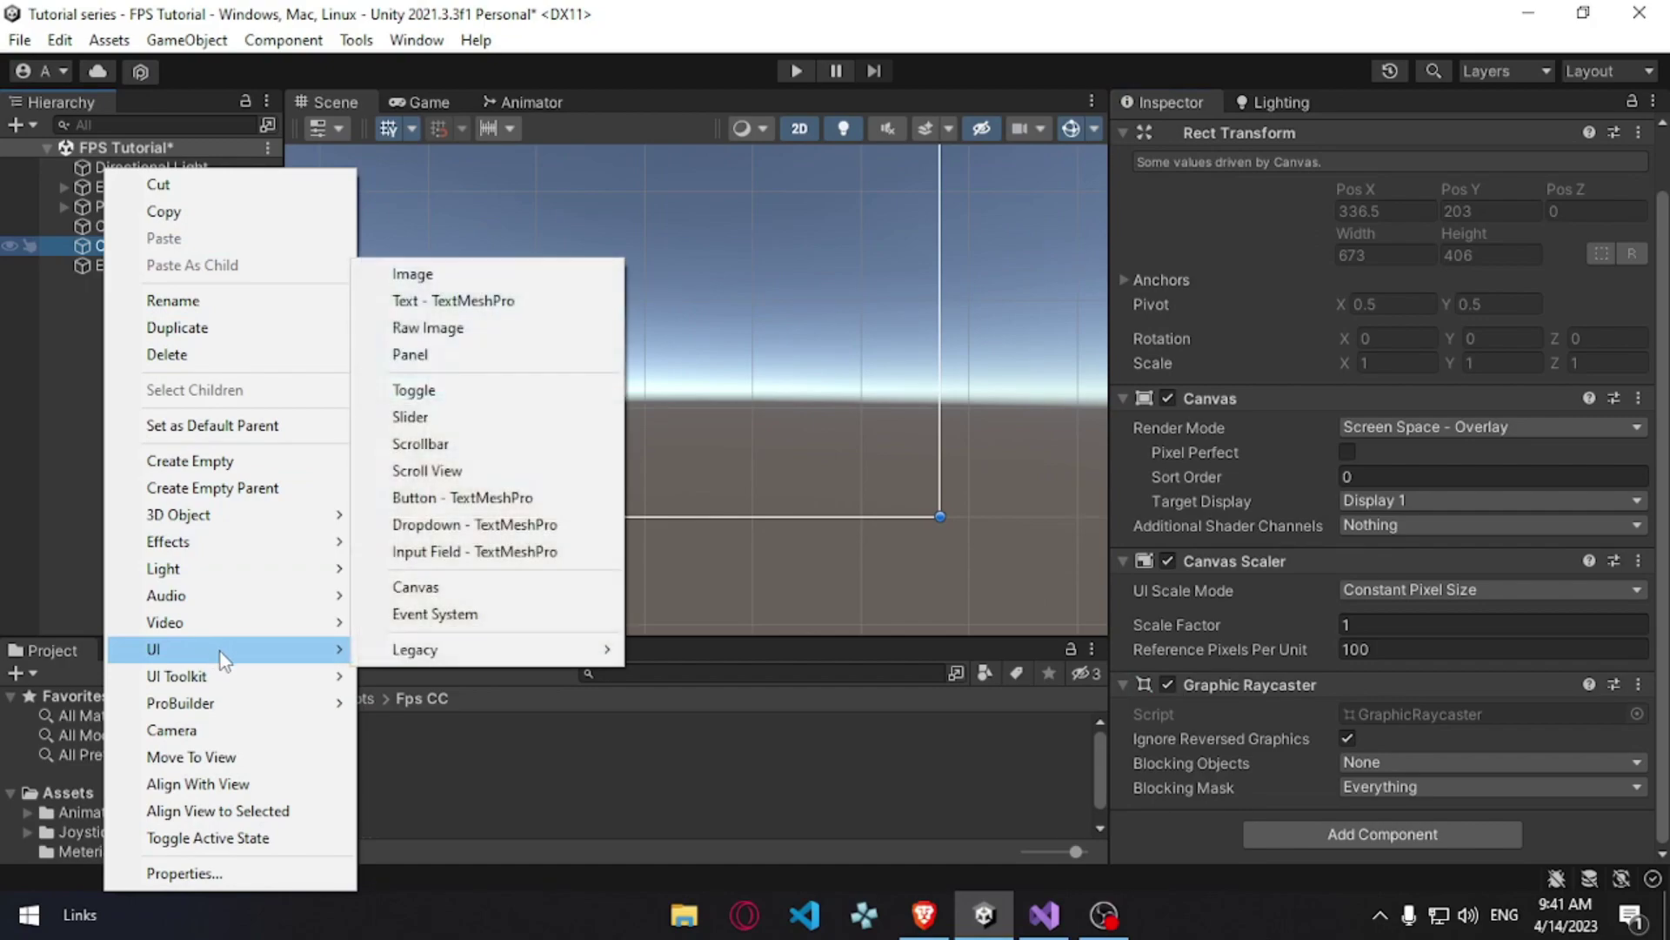
{"action": "left_click", "coordinate": [413, 274]}
{"action": "type", "text": "Image"}
{"action": "key", "text": "Return"}
Step: Move the image toward the canvas's lower-right corner, to about X 243, Y -116
{"action": "key", "text": "w"}
{"action": "left_click_drag", "start_coordinate": [599, 296], "coordinate": [862, 414]}
{"action": "scroll", "coordinate": [917, 505], "scroll_direction": "up", "scroll_amount": 4}
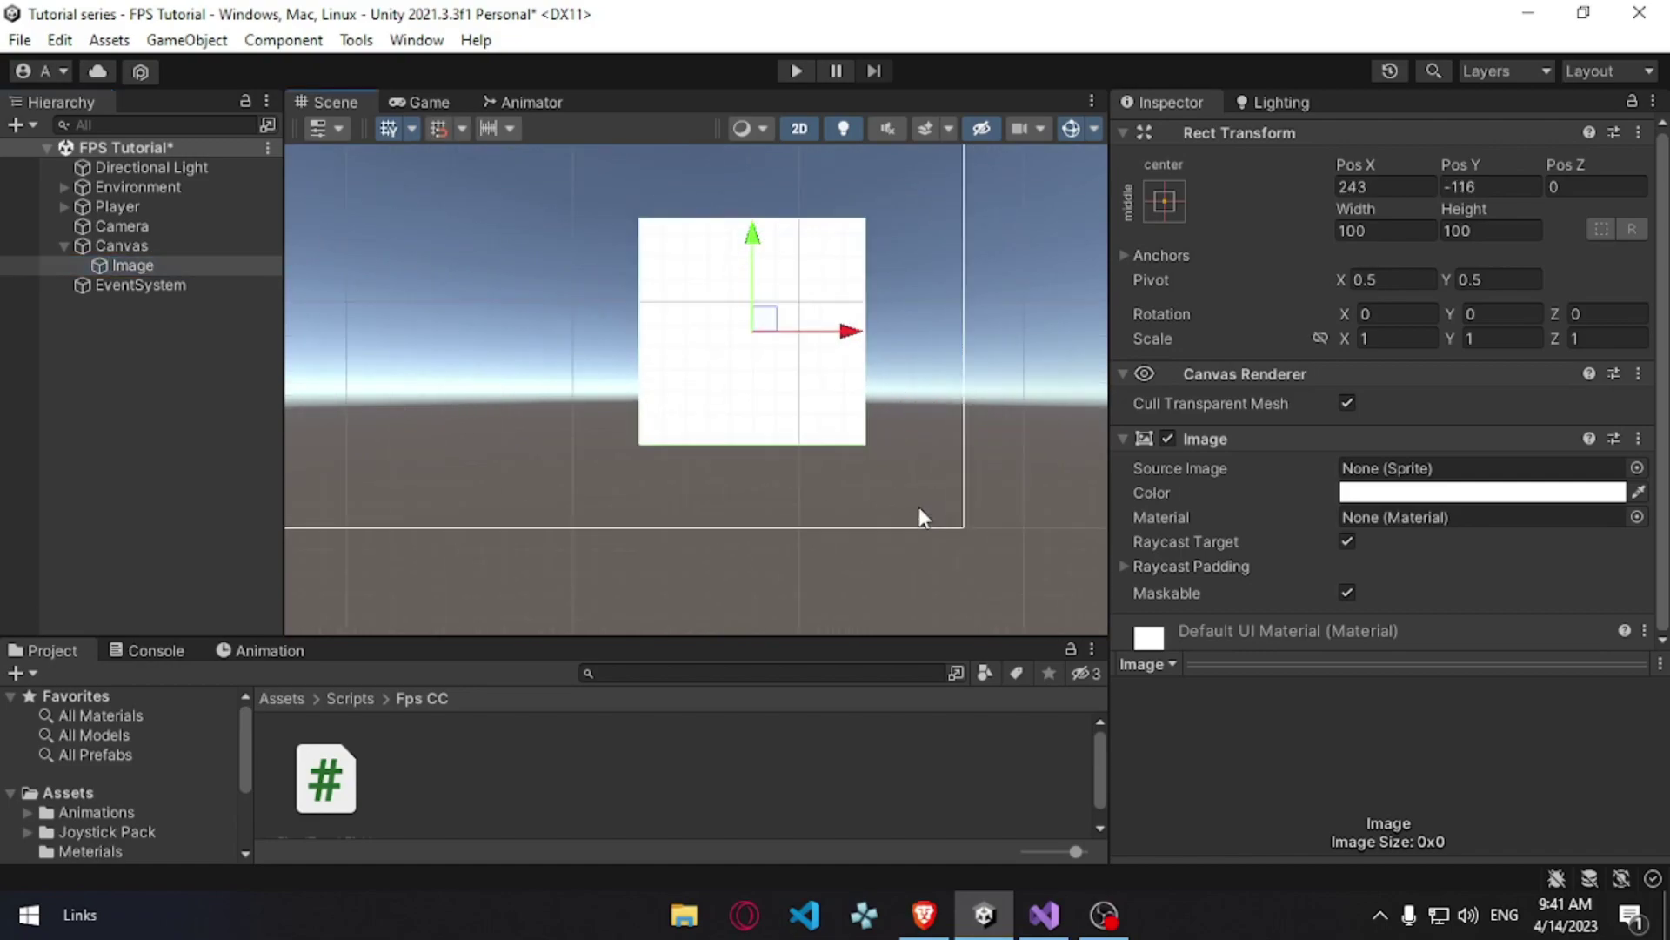
{"action": "scroll", "coordinate": [701, 498], "scroll_direction": "up", "scroll_amount": 3}
{"action": "scroll", "coordinate": [699, 503], "scroll_direction": "up", "scroll_amount": 2}
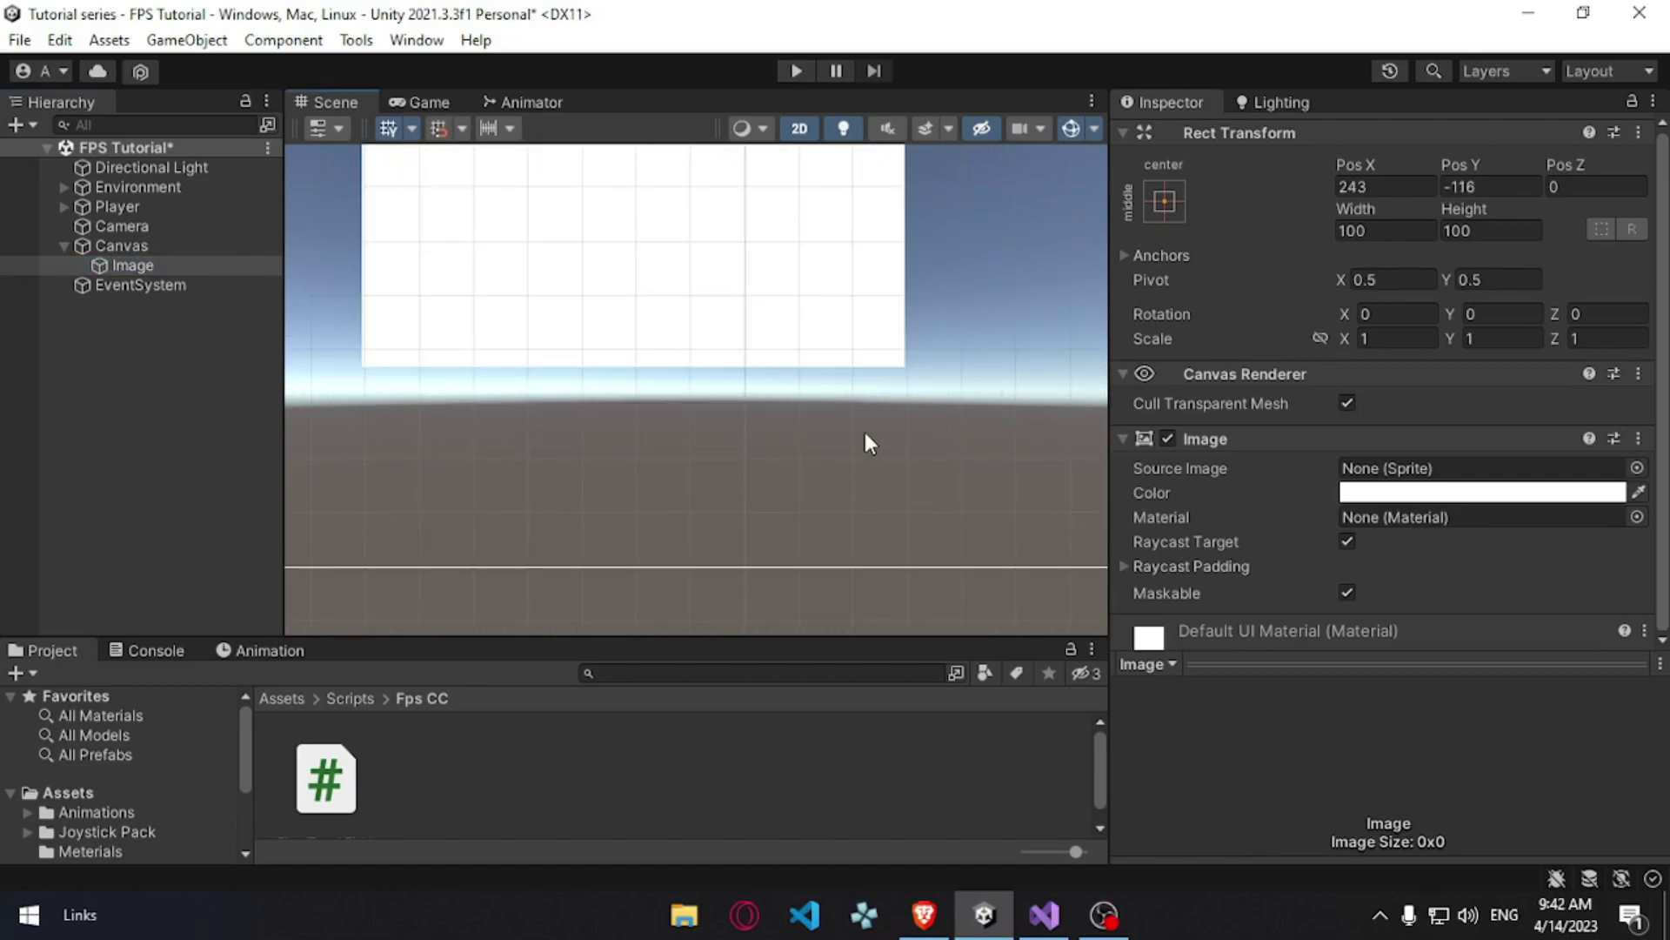
Step: Select the Canvas and check in the Game view how the image behaves when the view is resized
{"action": "left_click", "coordinate": [843, 322]}
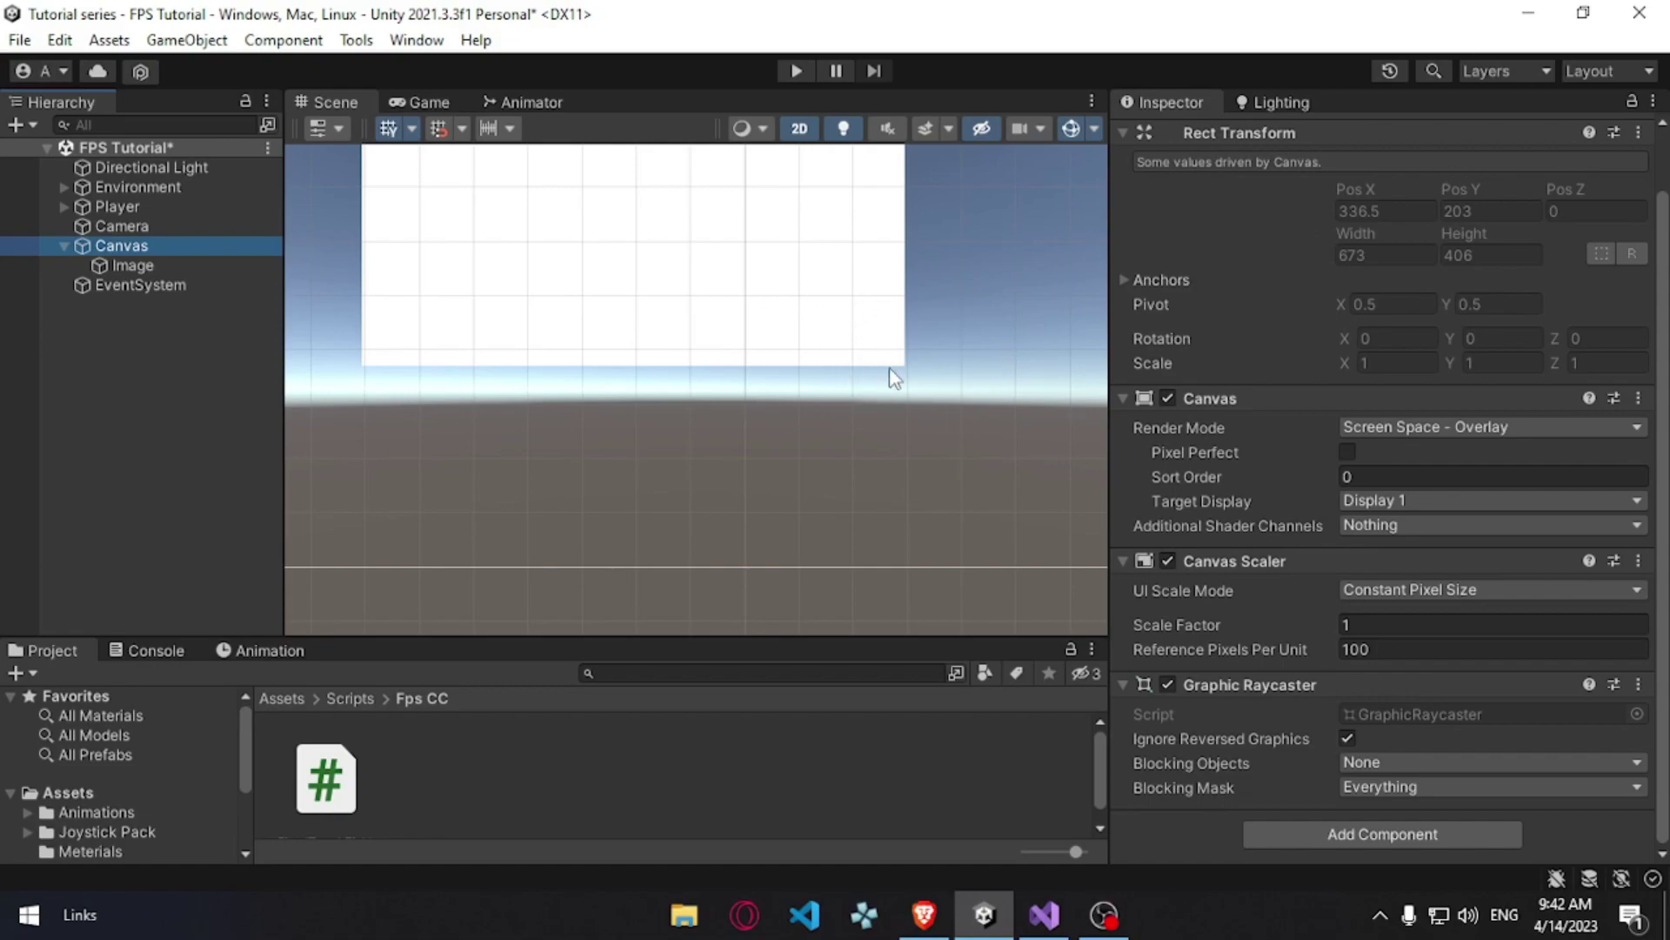
{"action": "scroll", "coordinate": [887, 355], "scroll_direction": "up", "scroll_amount": 2}
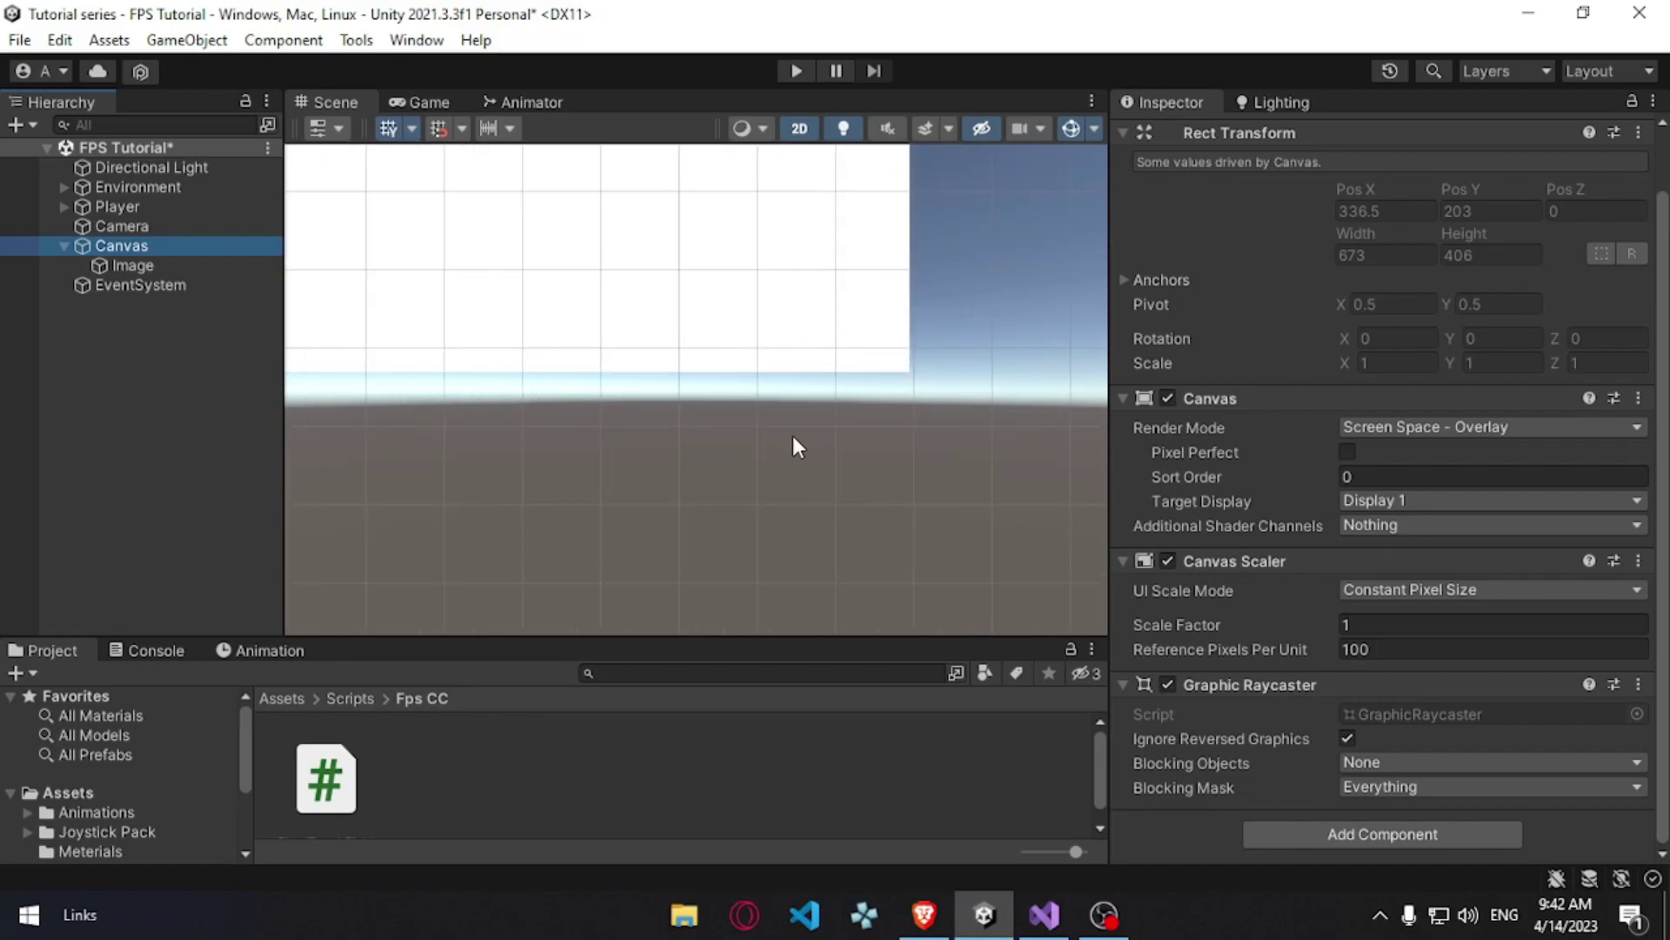
{"action": "scroll", "coordinate": [795, 437], "scroll_direction": "down", "scroll_amount": 1}
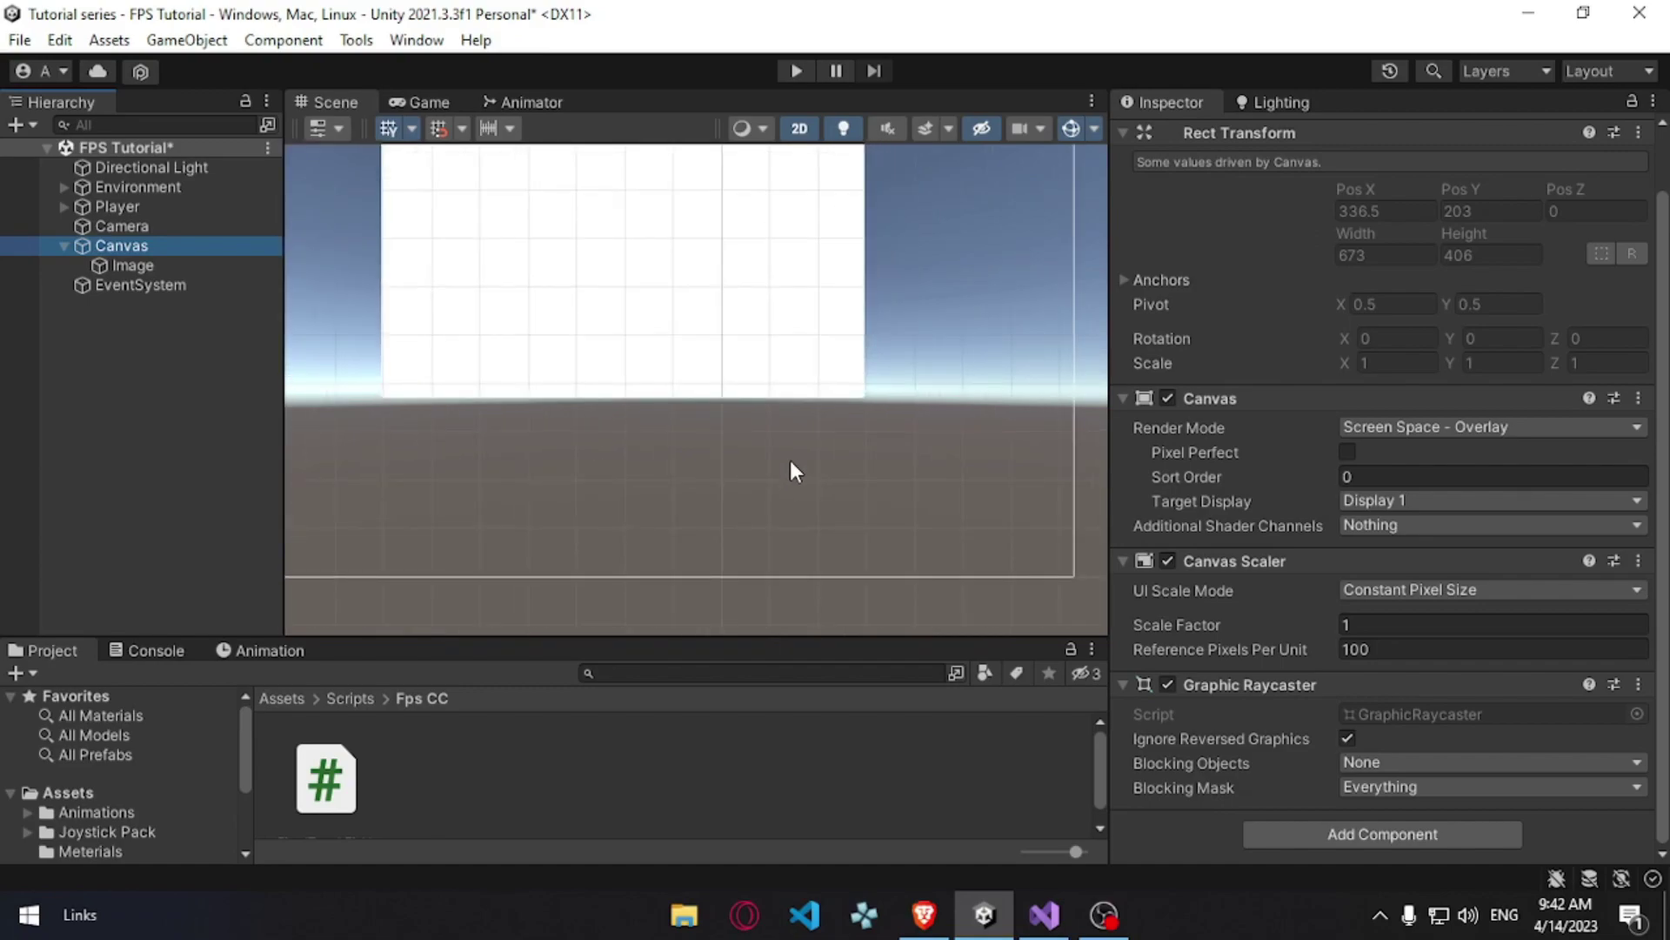
{"action": "scroll", "coordinate": [814, 471], "scroll_direction": "down", "scroll_amount": 1}
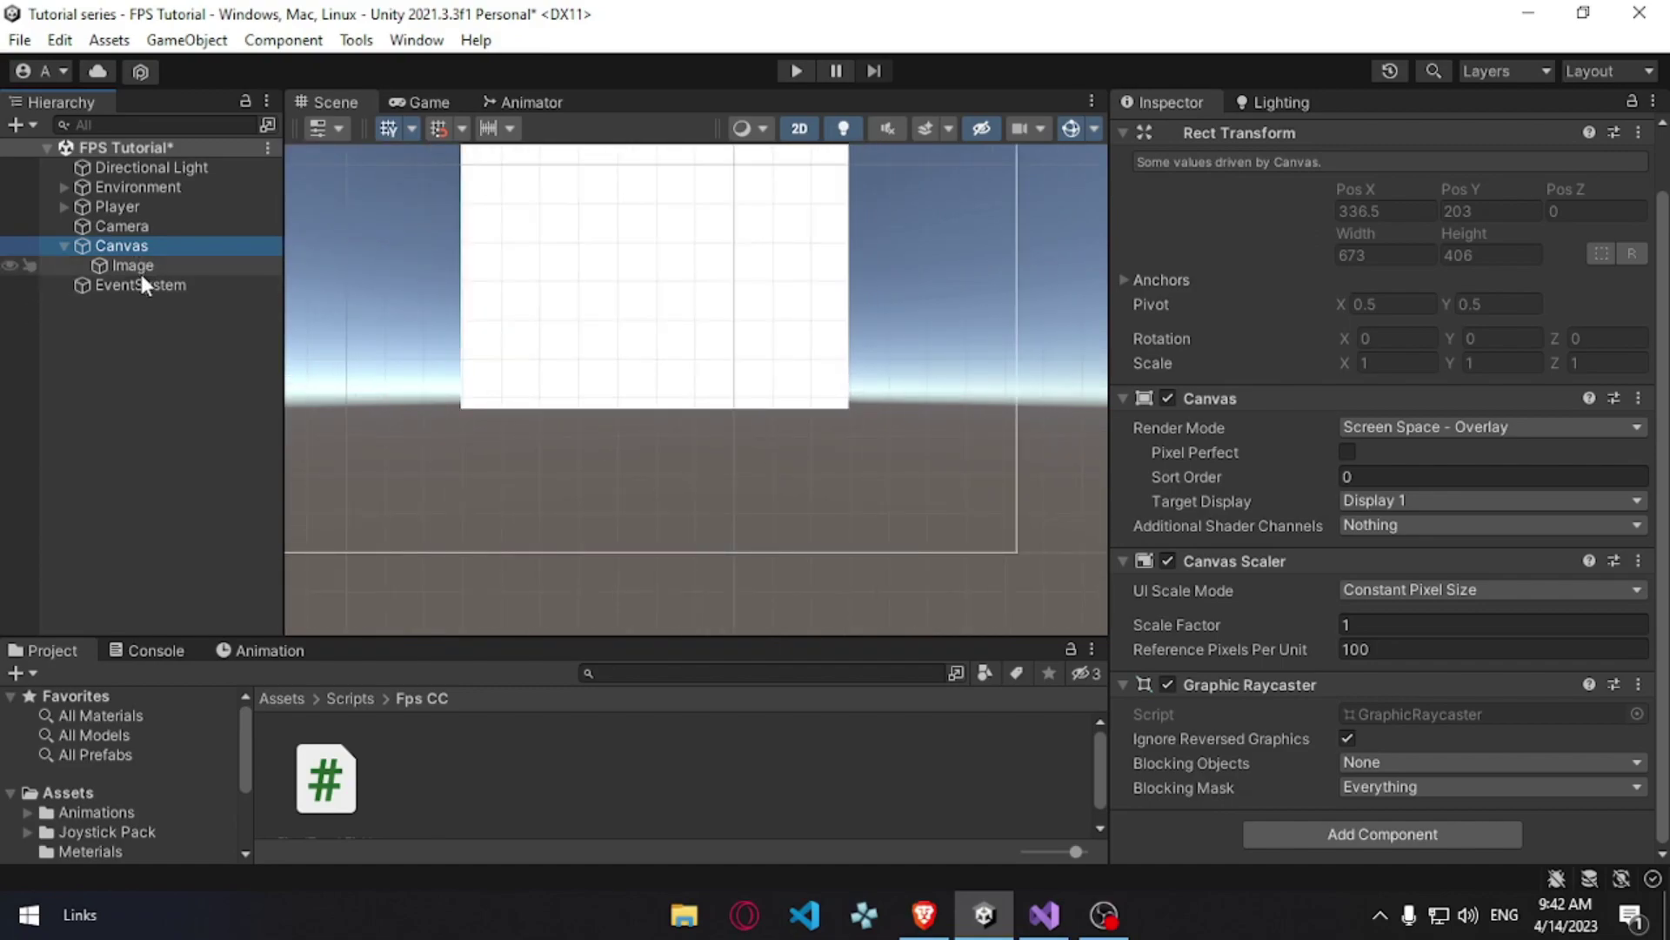
{"action": "scroll", "coordinate": [799, 422], "scroll_direction": "up", "scroll_amount": 1}
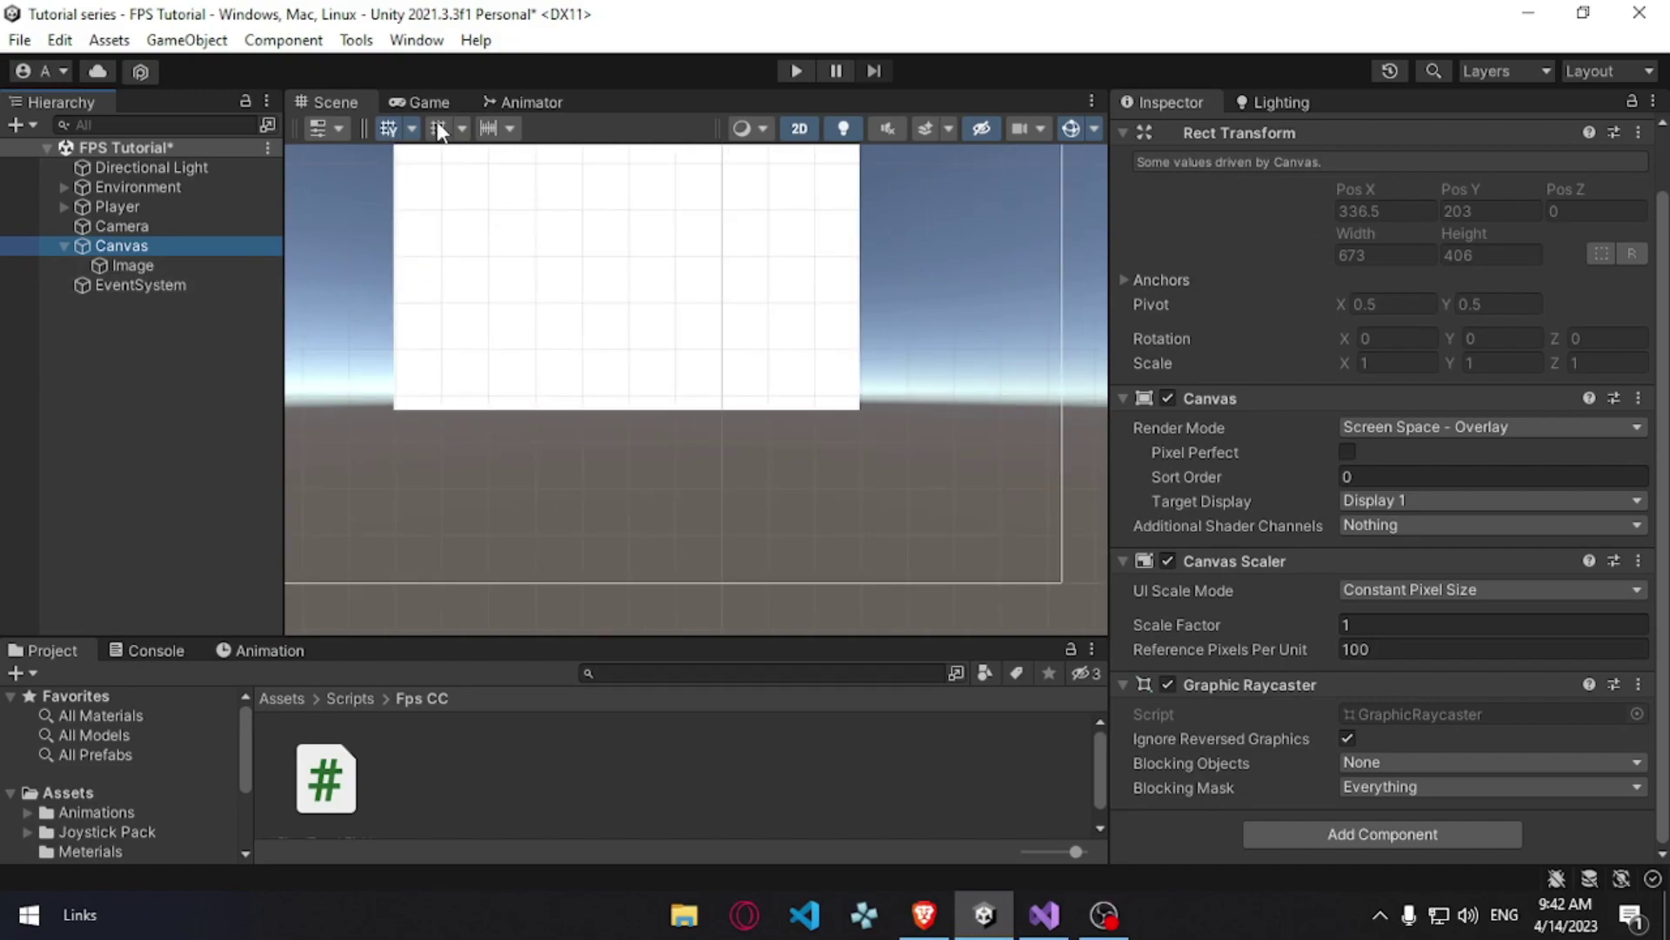
{"action": "left_click", "coordinate": [424, 102]}
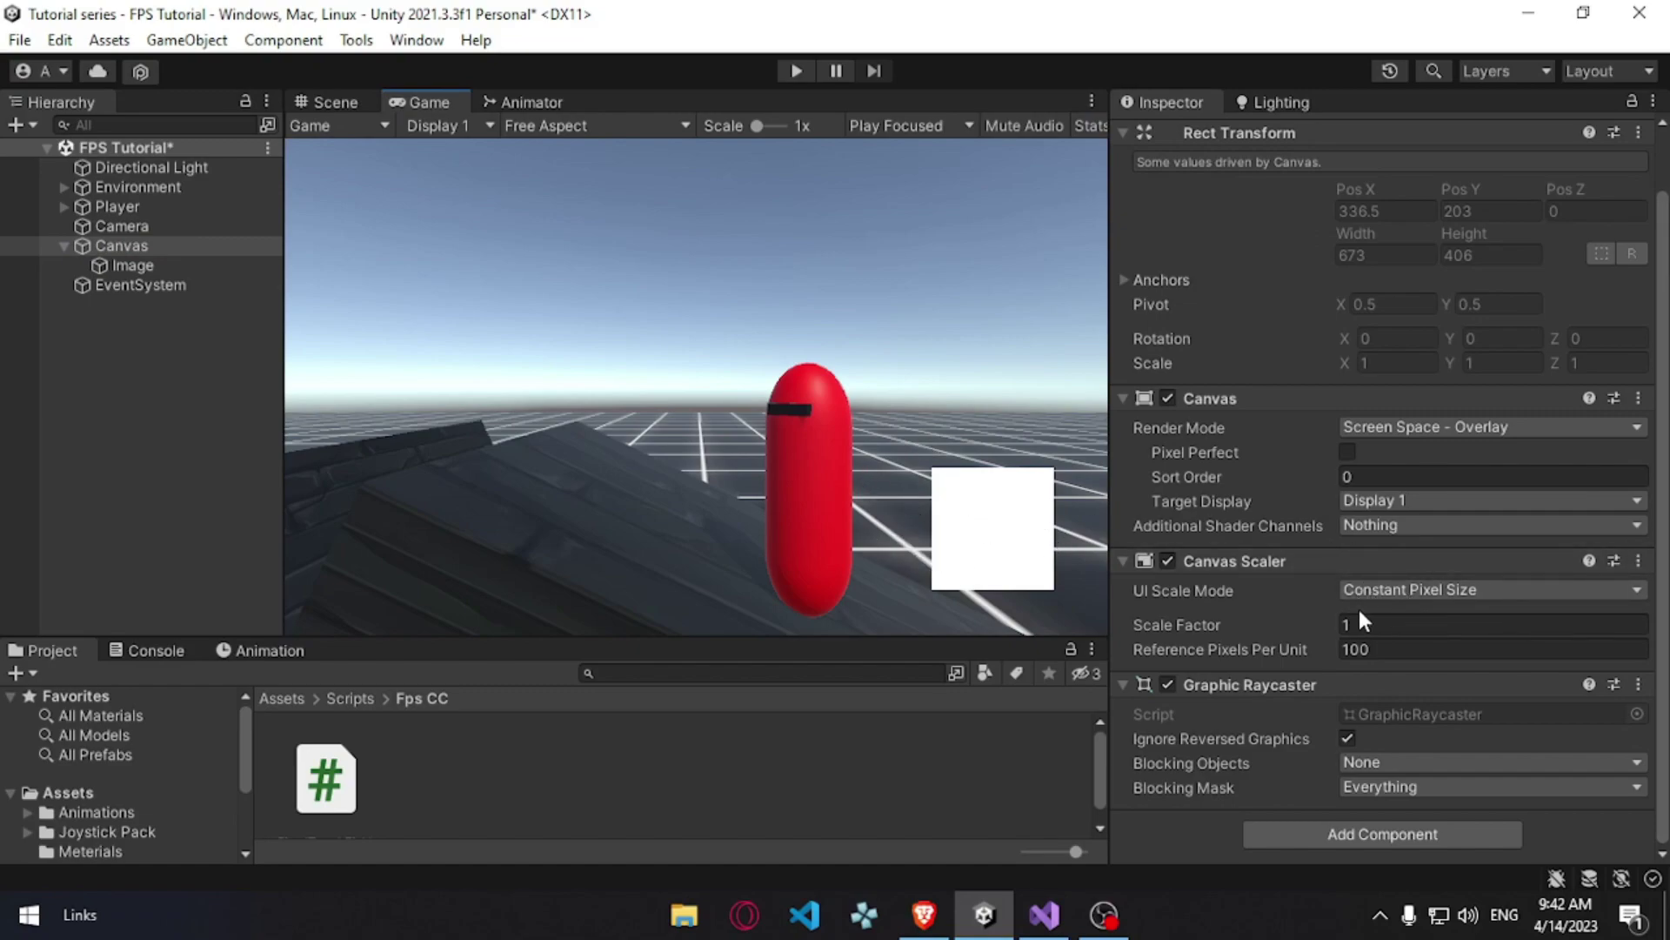
{"action": "left_click_drag", "start_coordinate": [905, 637], "coordinate": [979, 581]}
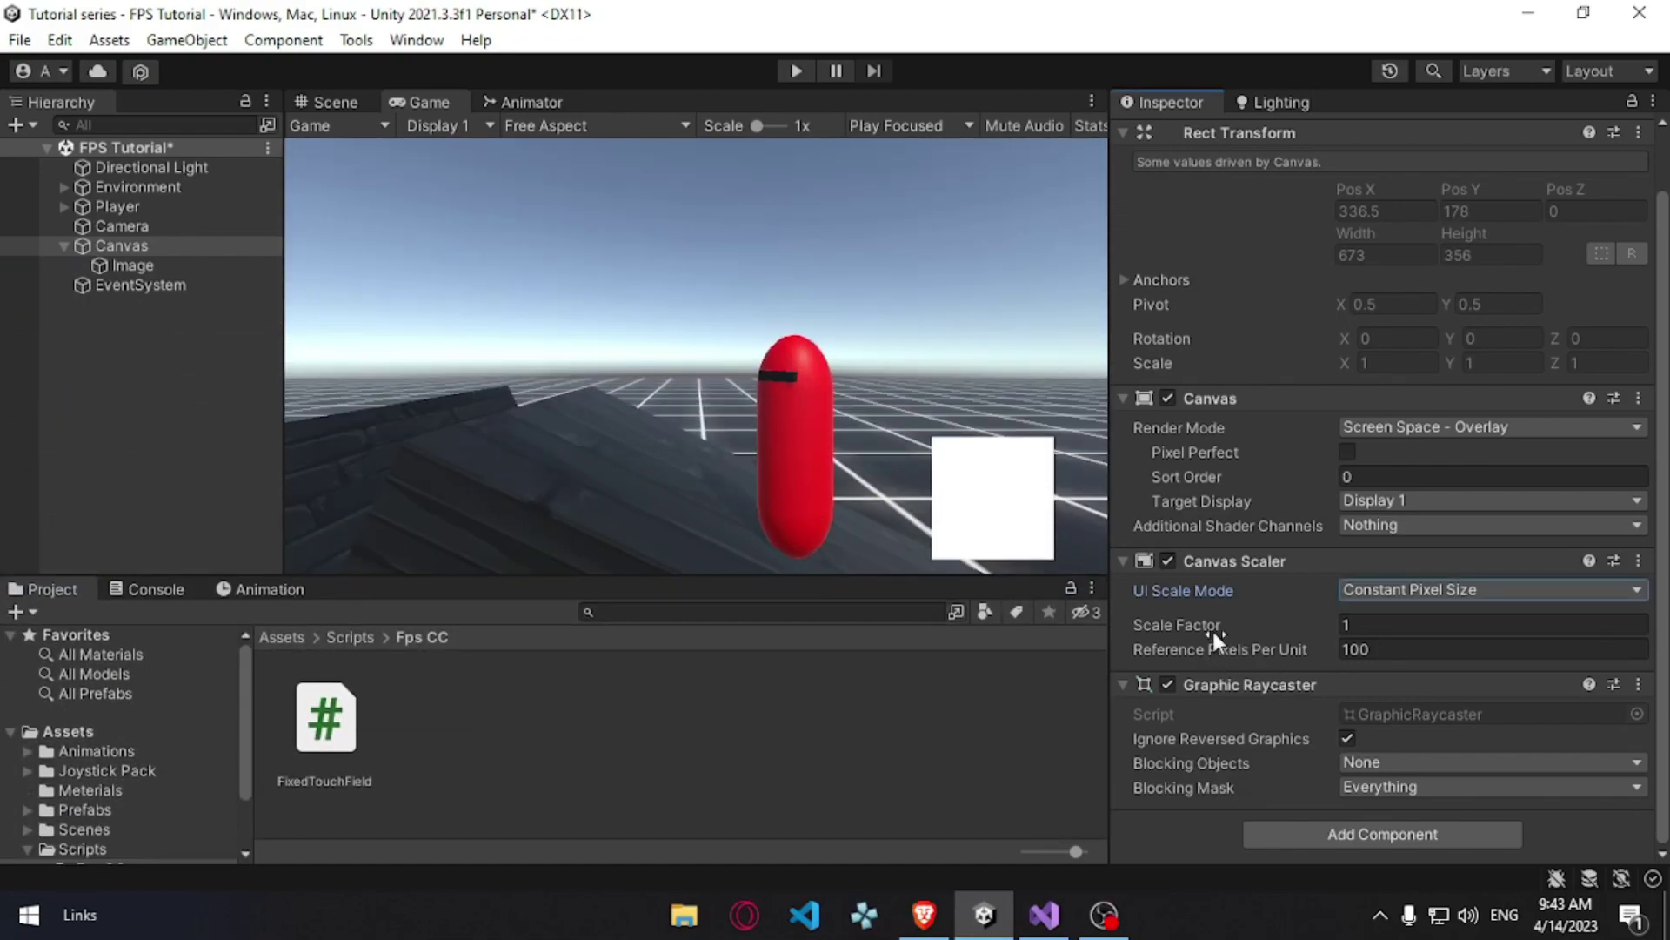
Step: Set the Canvas Scaler to Scale With Screen Size with Match at 1 (Height) and test it by resizing the Game view
{"action": "left_click", "coordinate": [1439, 595]}
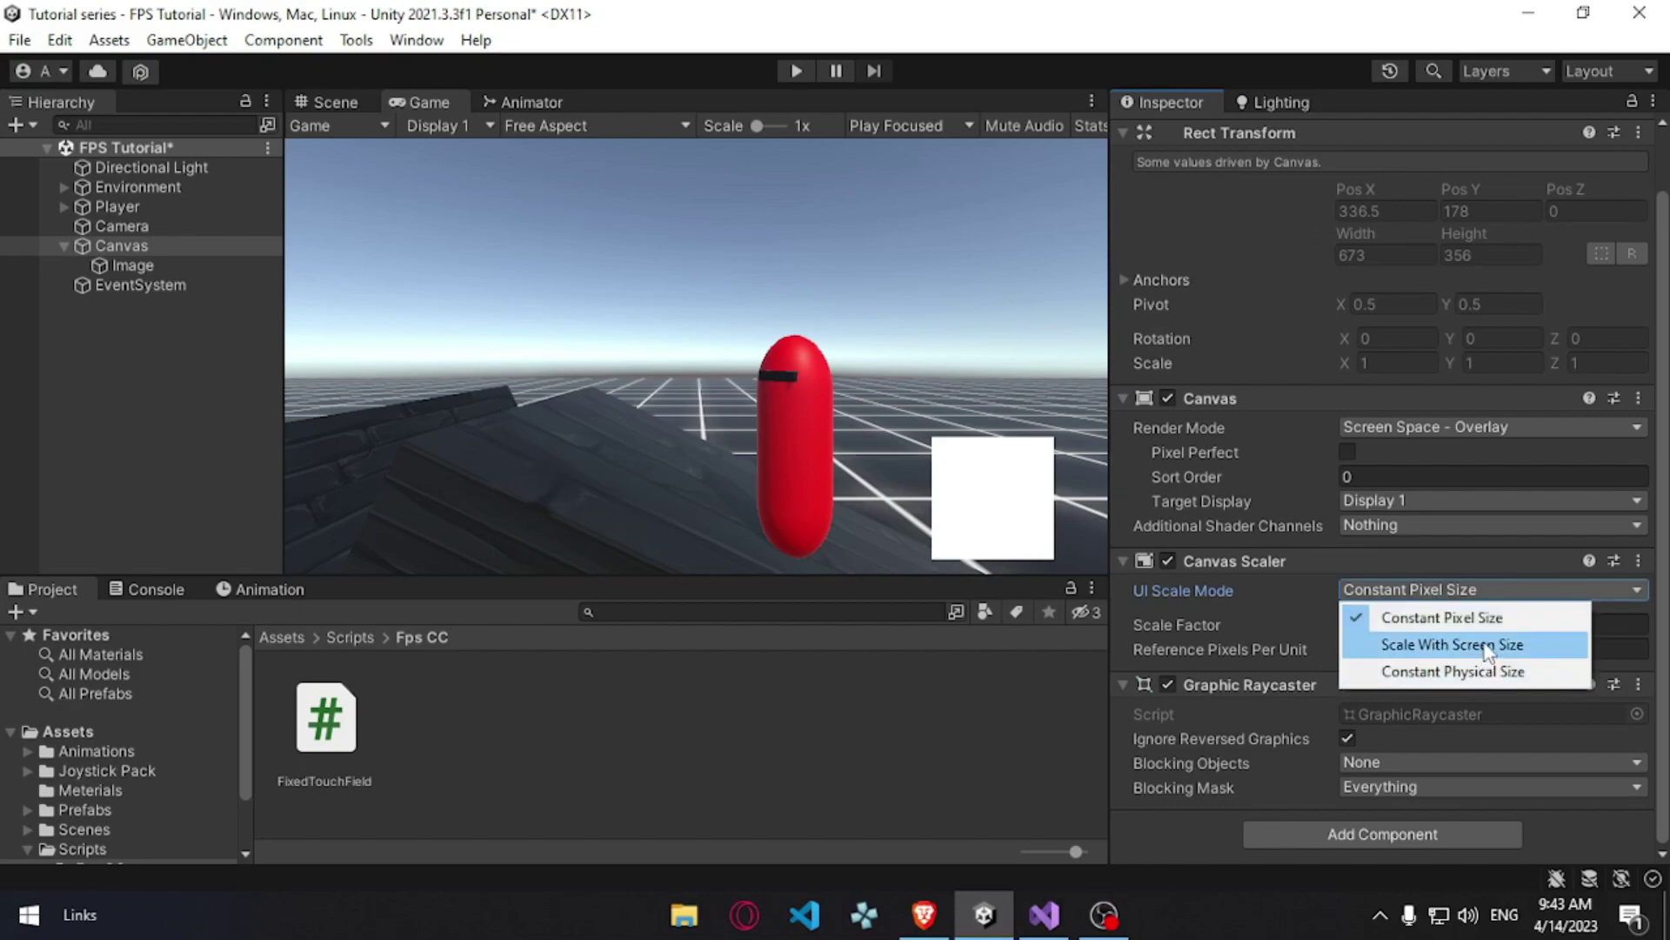
{"action": "left_click", "coordinate": [1488, 646]}
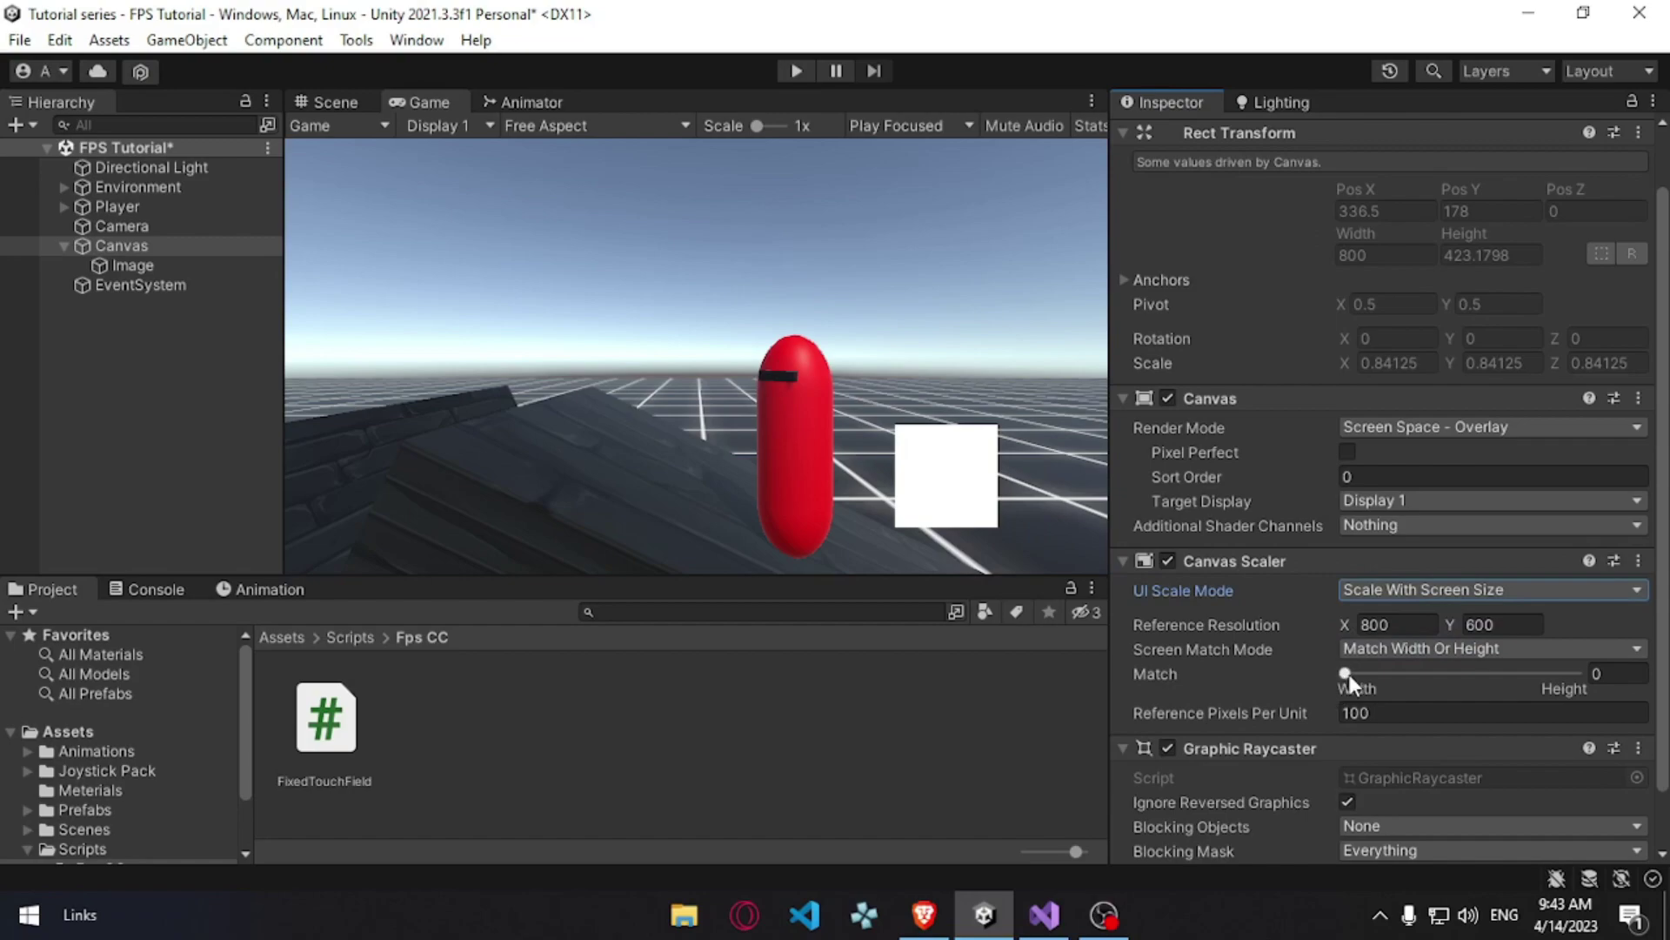
{"action": "left_click_drag", "start_coordinate": [1349, 675], "coordinate": [1576, 673]}
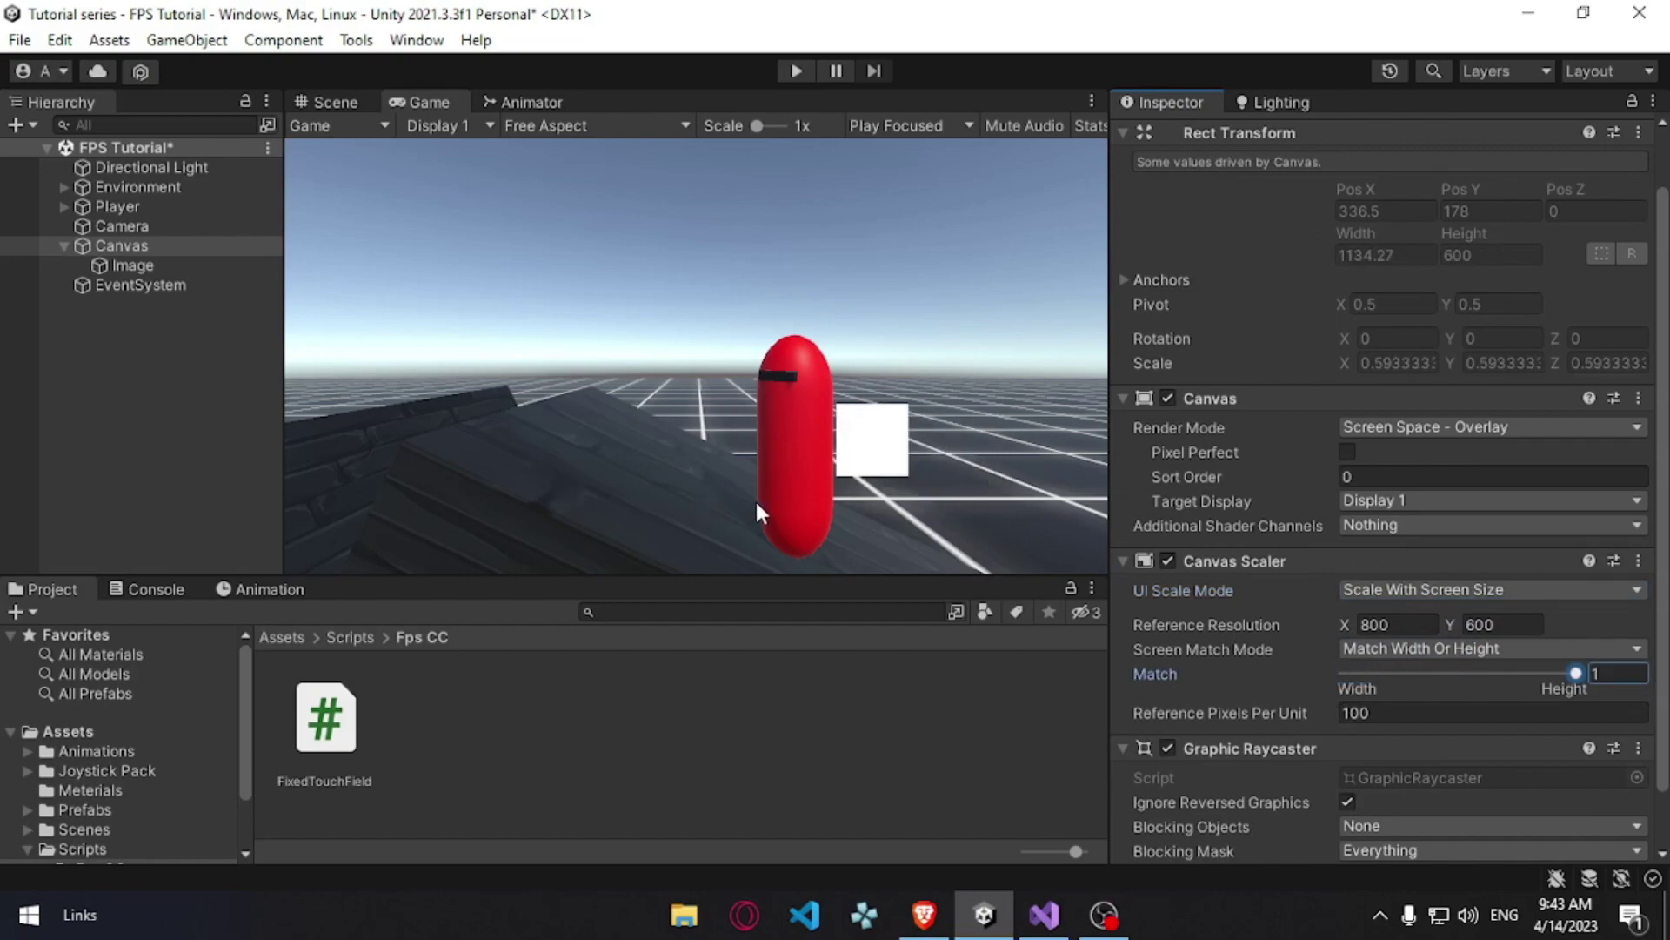
{"action": "left_click_drag", "start_coordinate": [876, 576], "coordinate": [979, 593]}
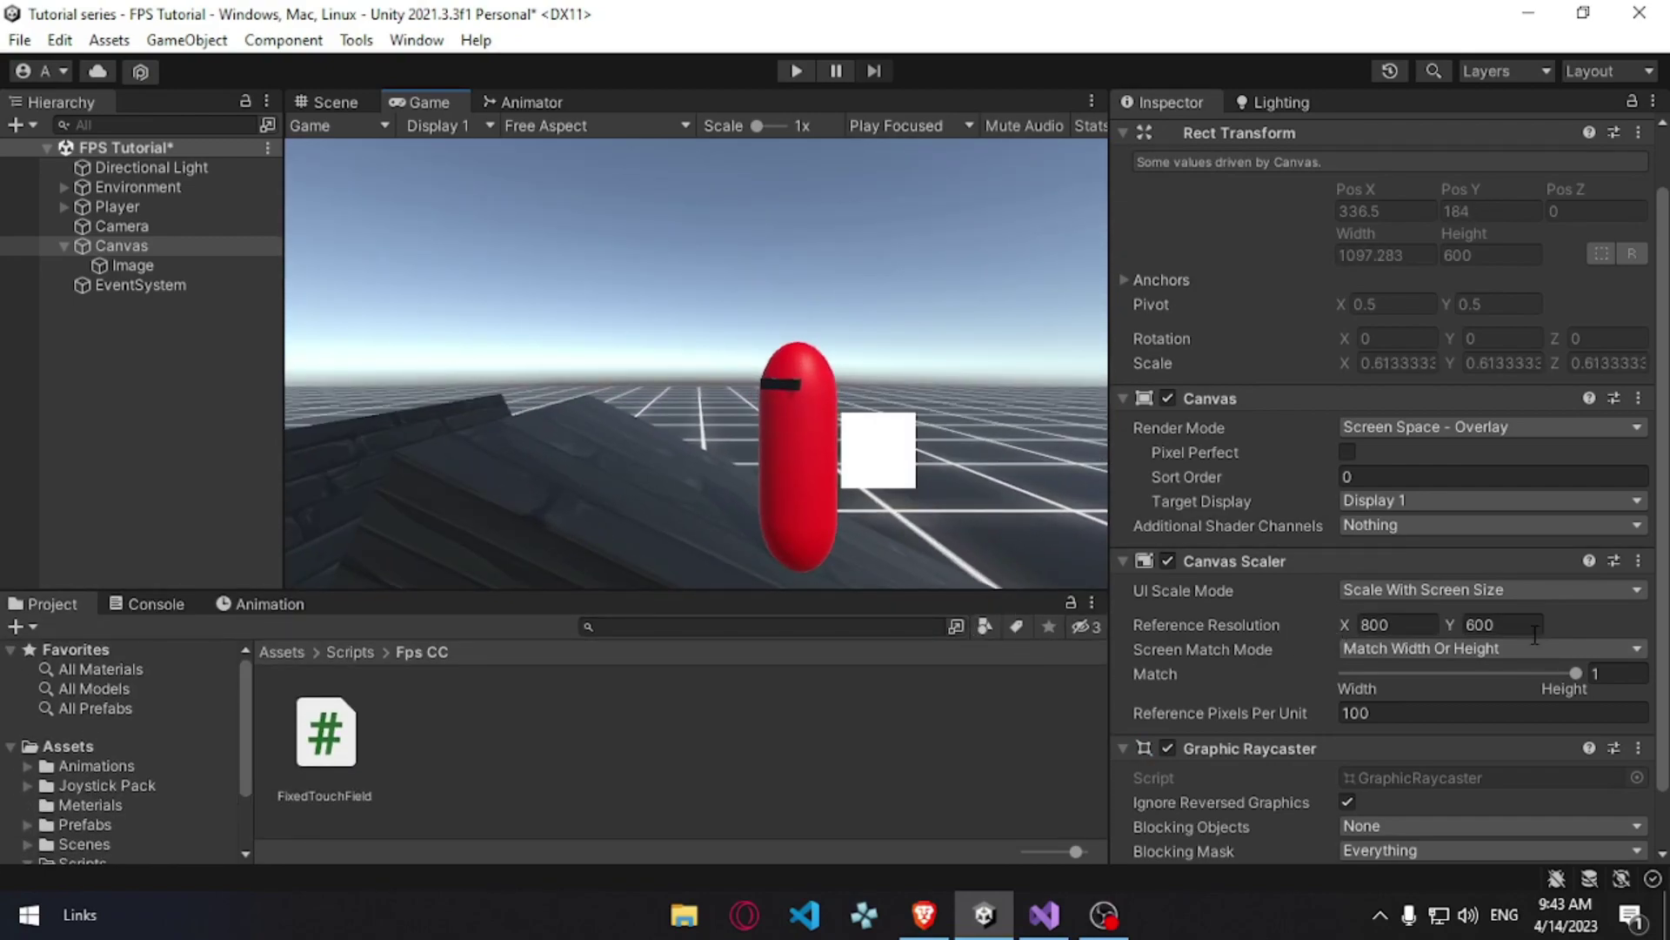
Step: Set the Canvas Scaler's reference resolution to 1980 by 1080
{"action": "left_click", "coordinate": [1422, 624]}
{"action": "type", "text": "1"}
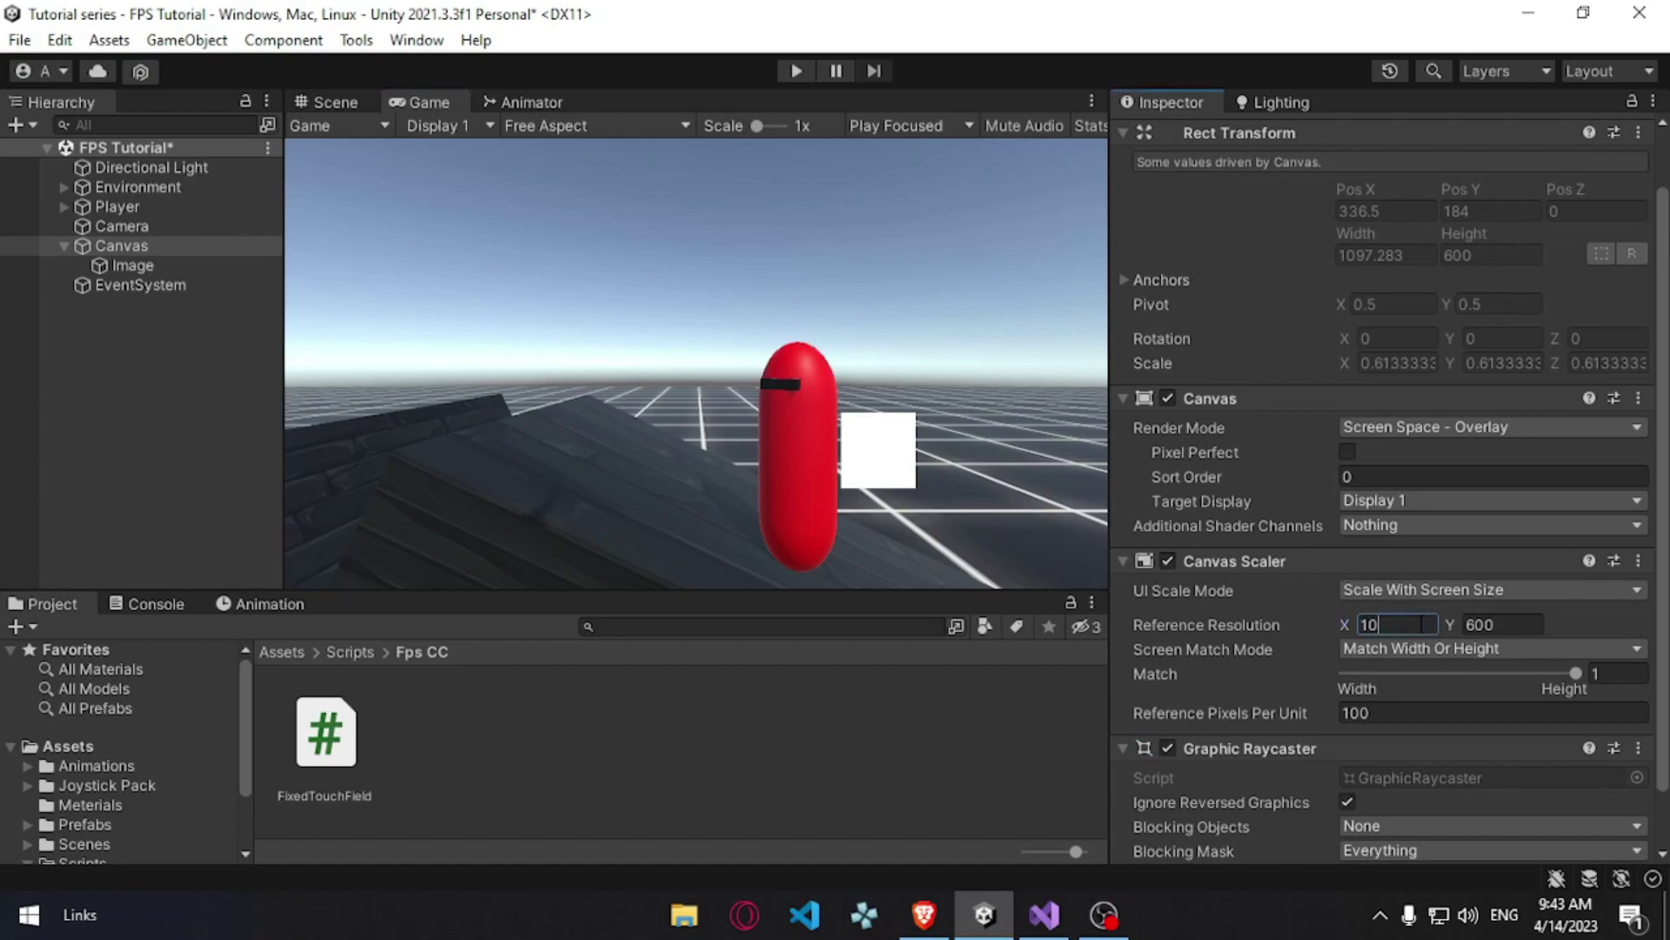
{"action": "type", "text": "980"}
{"action": "left_click", "coordinate": [1470, 624]}
{"action": "type", "text": "1080"}
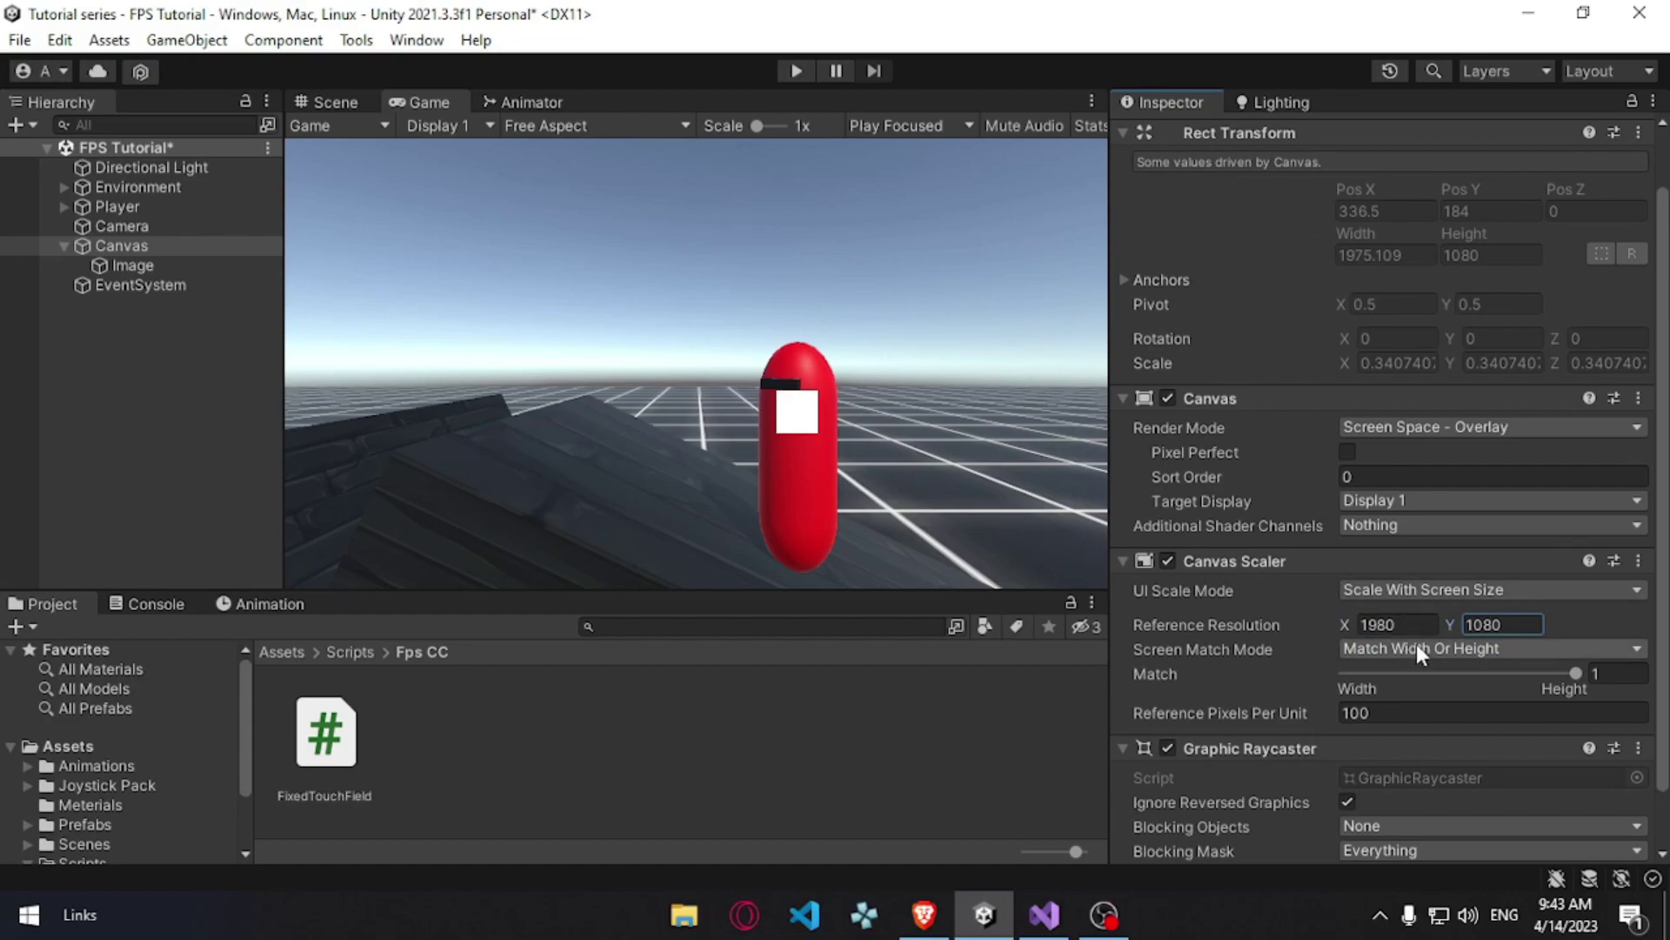
Step: Return to the Scene view and delete the Image from the Canvas
{"action": "double_click", "coordinate": [333, 100]}
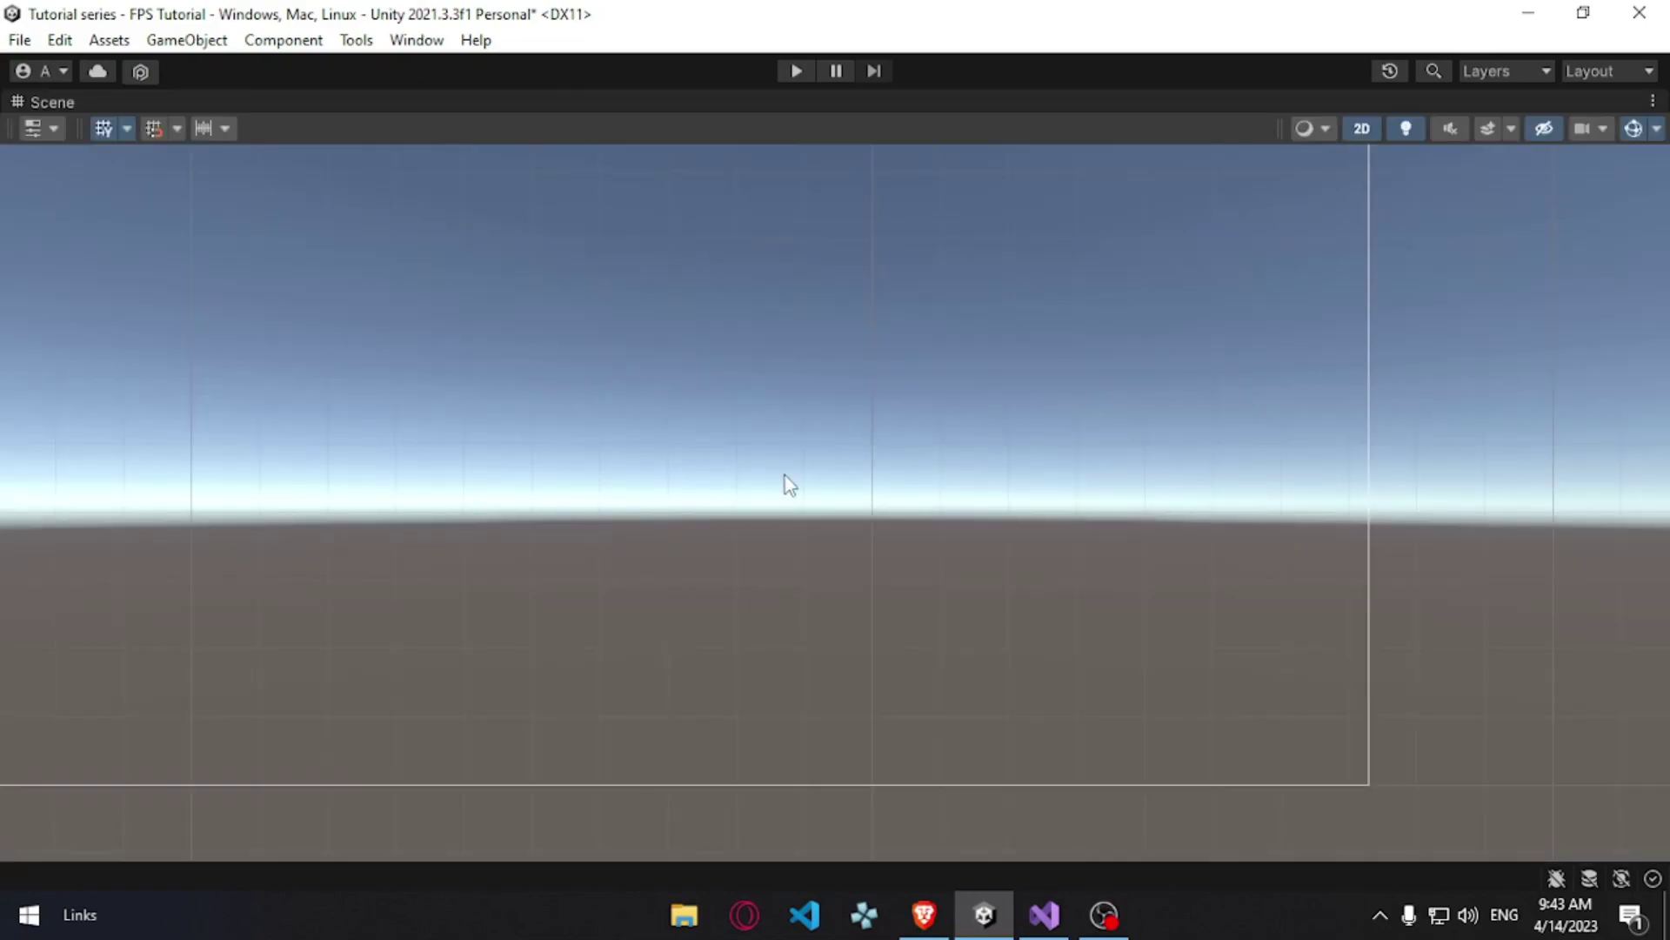
{"action": "double_click", "coordinate": [55, 102]}
{"action": "left_click", "coordinate": [186, 266]}
{"action": "key", "text": "f"}
{"action": "scroll", "coordinate": [691, 398], "scroll_direction": "down", "scroll_amount": 5}
{"action": "key", "text": "Delete"}
{"action": "middle_click_drag", "start_coordinate": [787, 465], "coordinate": [660, 512]}
Step: Open the Prefabs folder inside the Joystick Pack assets
{"action": "left_click", "coordinate": [26, 833]}
{"action": "left_click", "coordinate": [108, 755]}
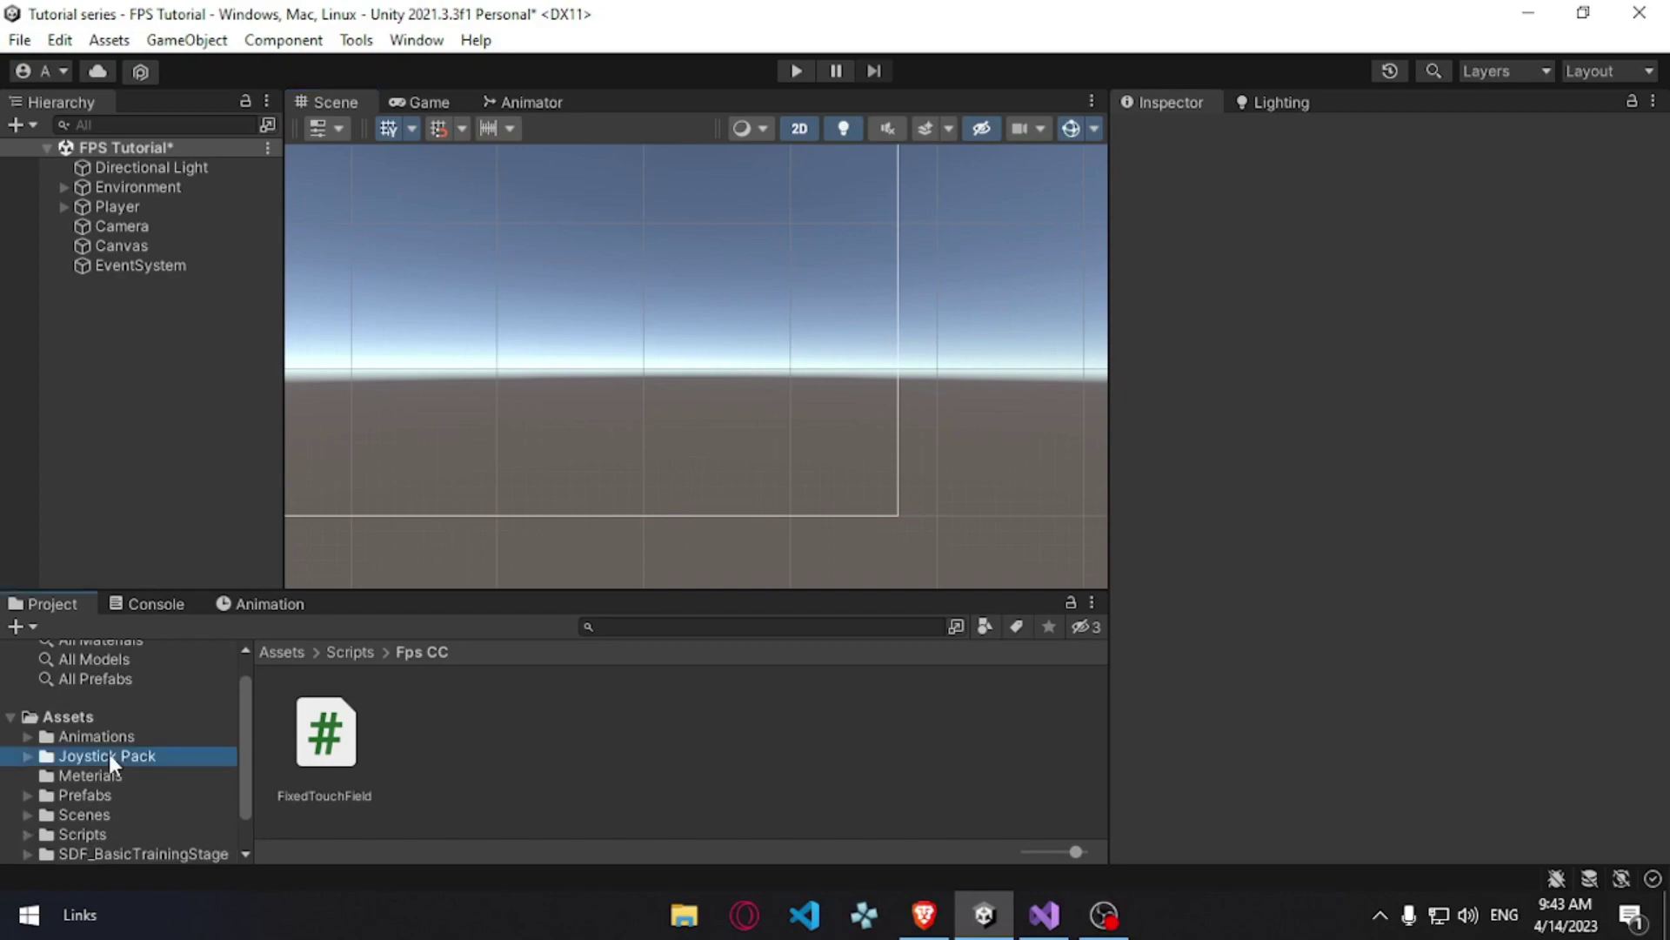
{"action": "left_click", "coordinate": [466, 751]}
{"action": "double_click", "coordinate": [466, 751]}
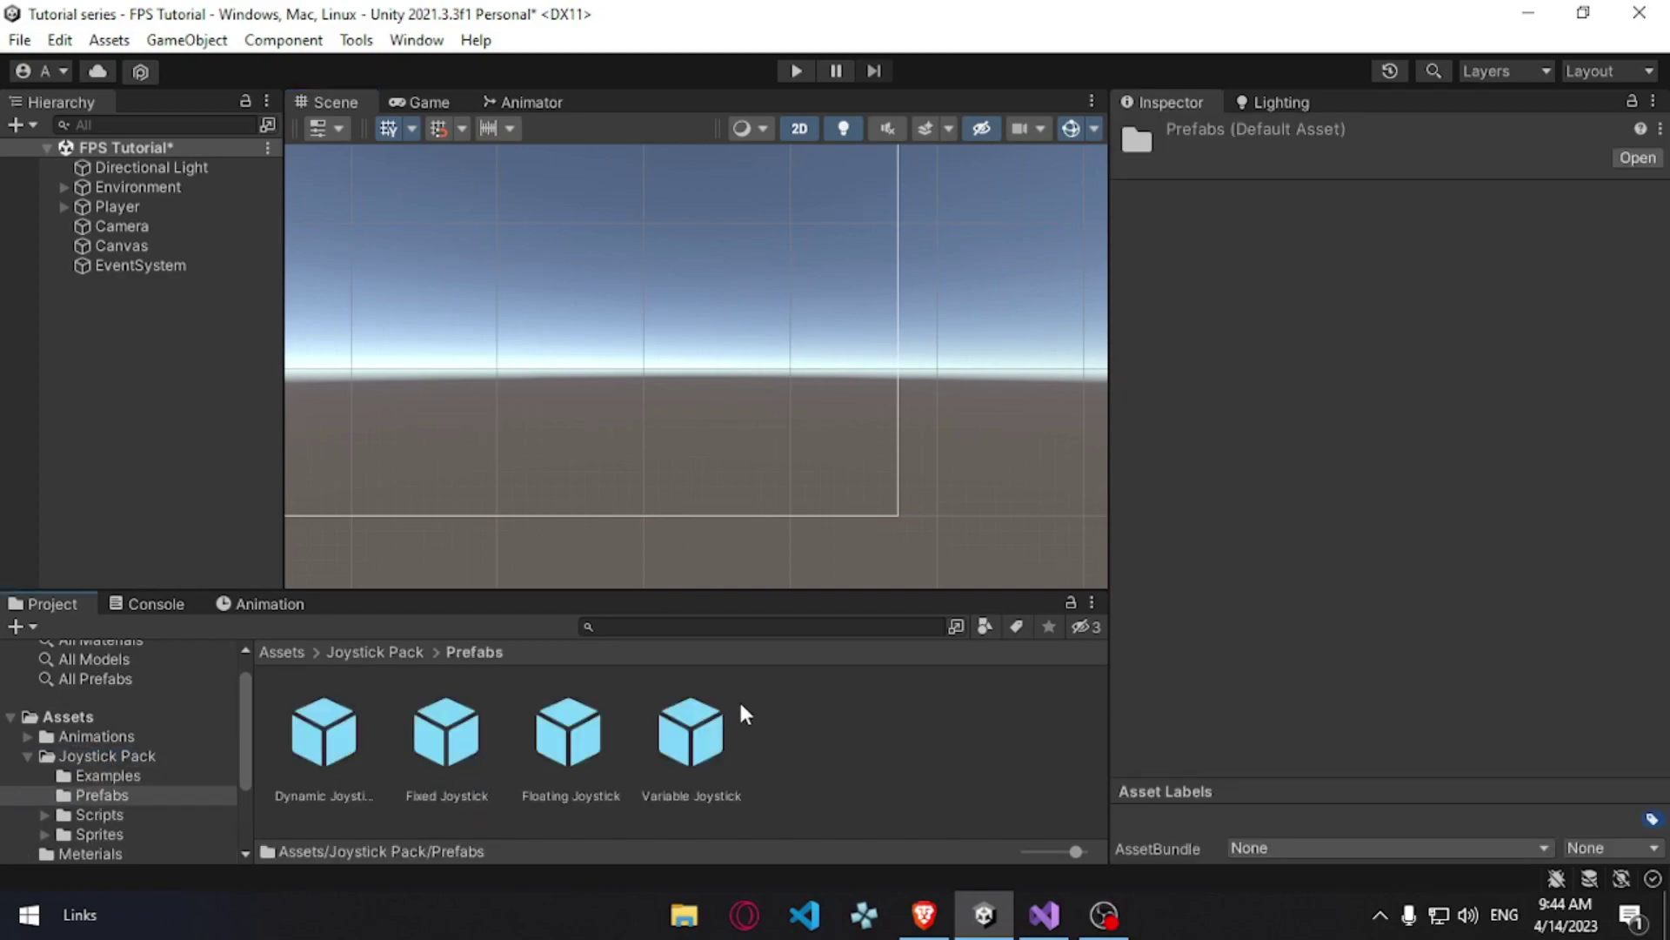
Step: Examine the Dynamic, Fixed, Floating and Variable Joystick prefabs and compare their script settings
{"action": "left_click", "coordinate": [324, 760]}
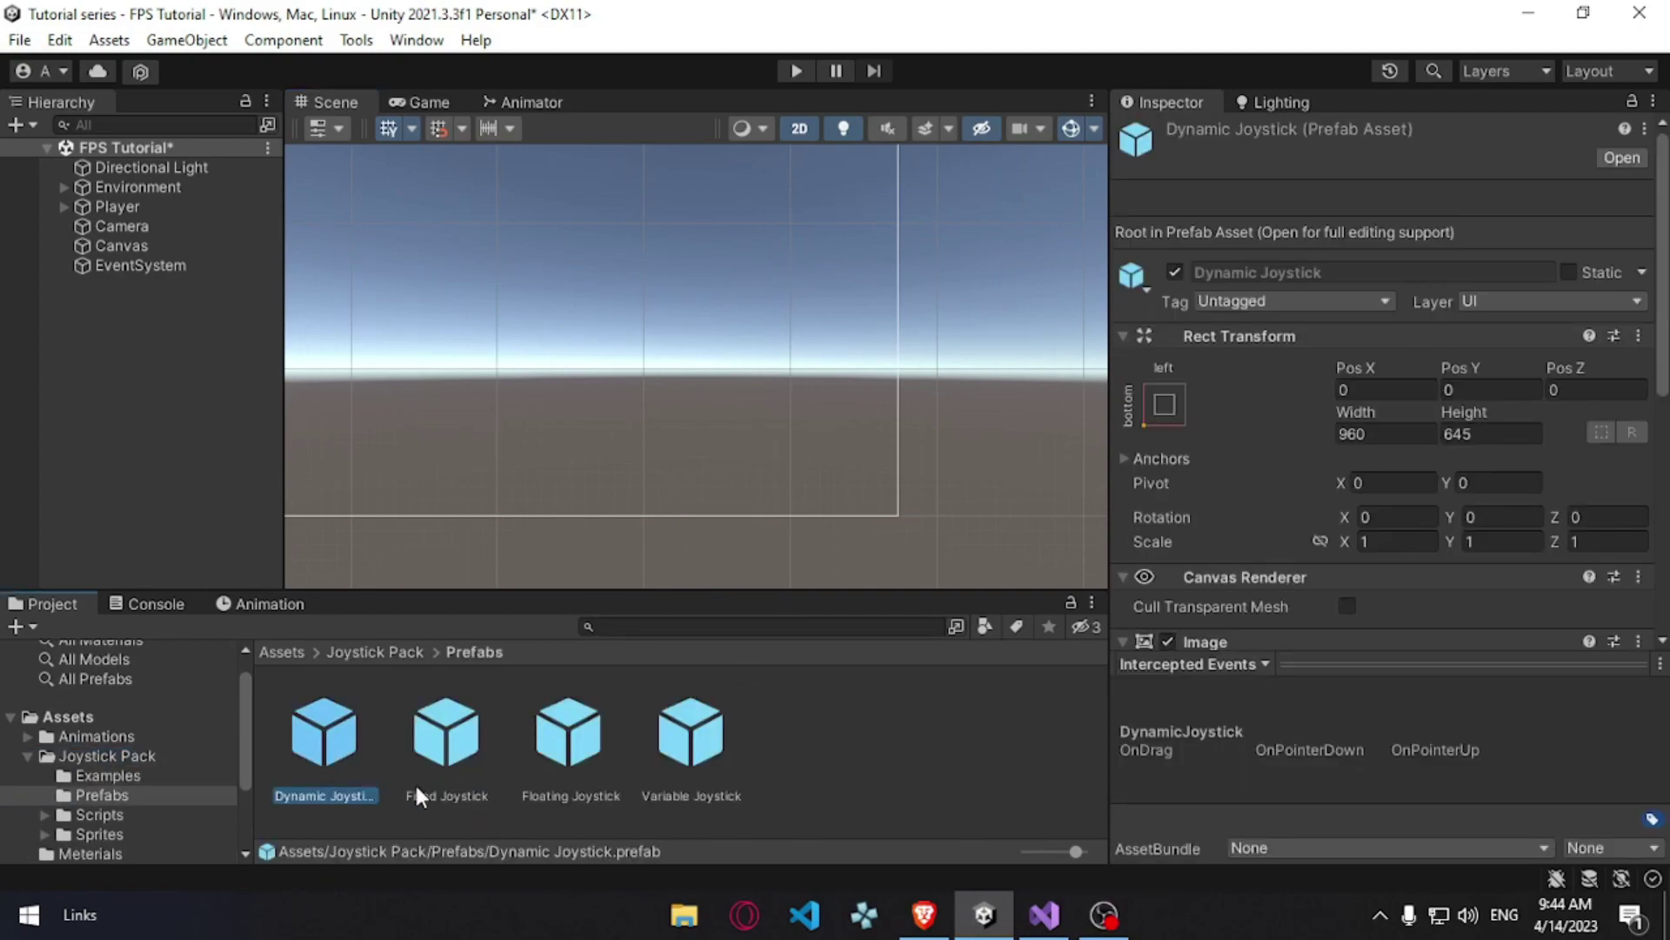
{"action": "left_click", "coordinate": [440, 771]}
{"action": "left_click", "coordinate": [603, 738]}
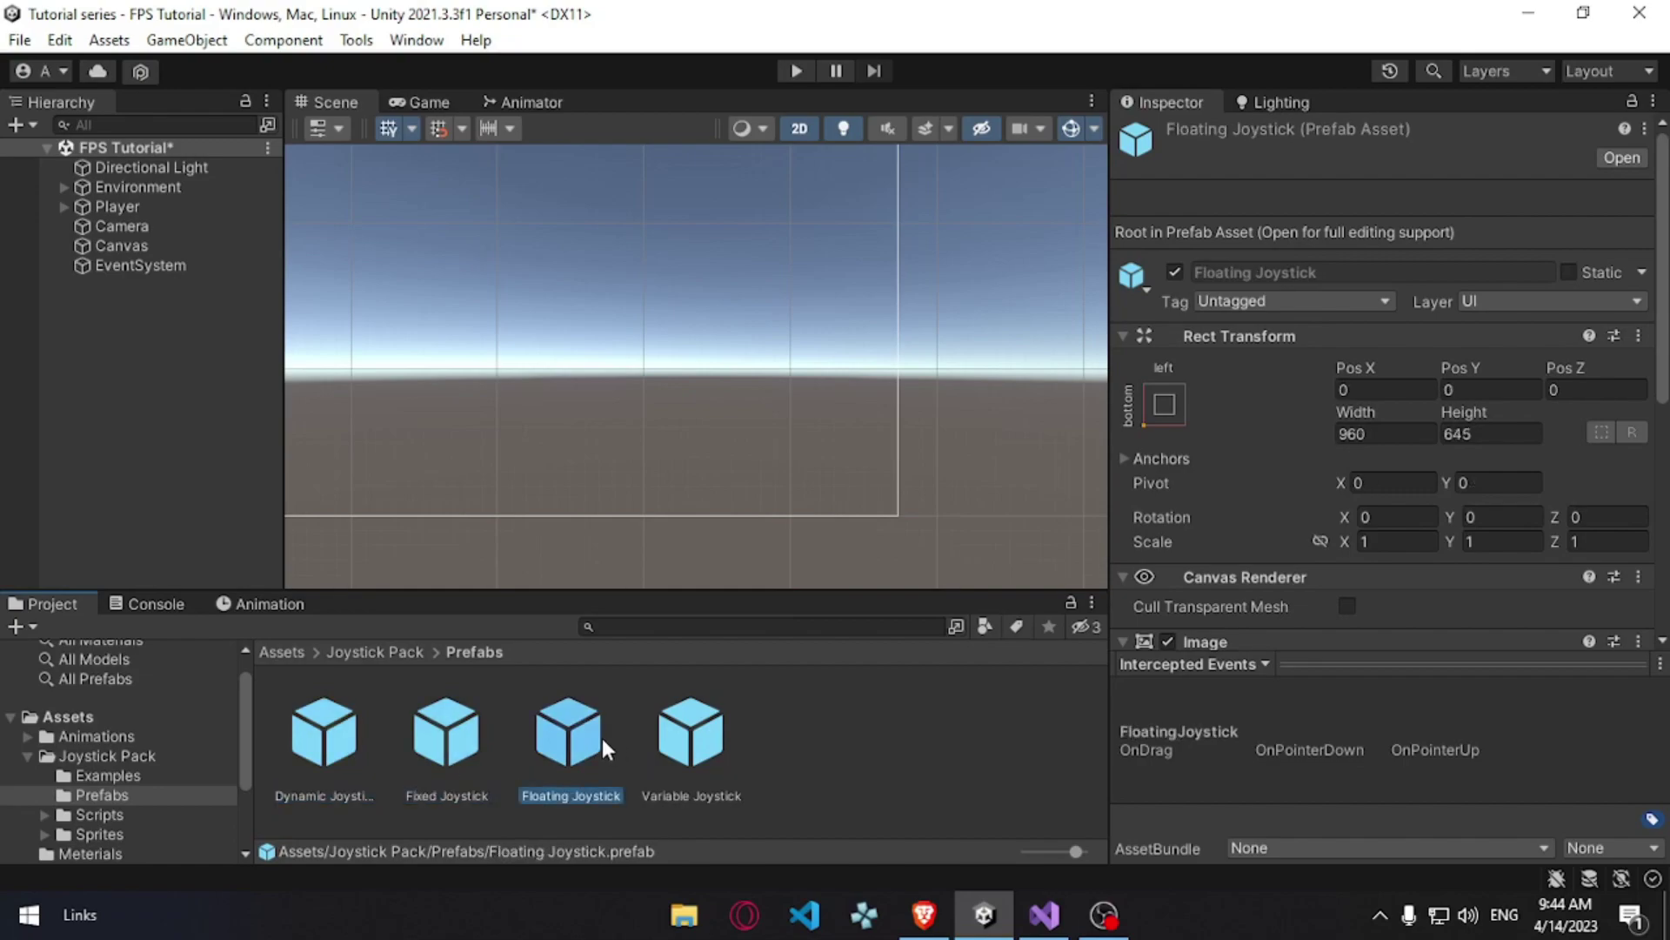
{"action": "left_click", "coordinate": [693, 764]}
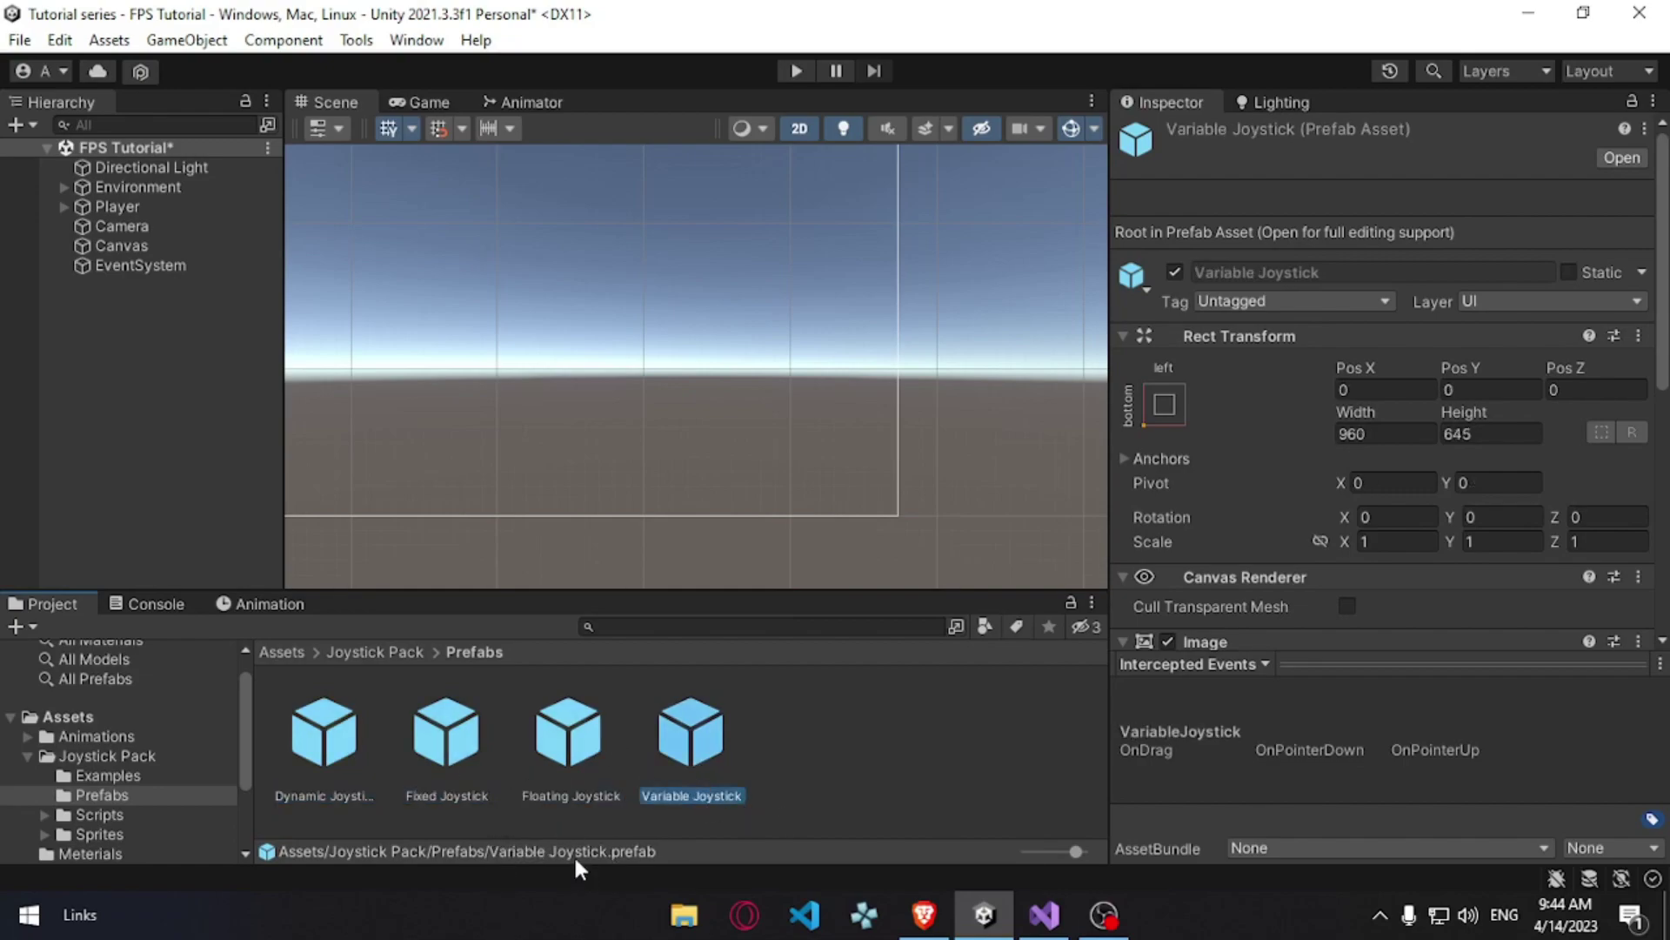
{"action": "left_click", "coordinate": [346, 759]}
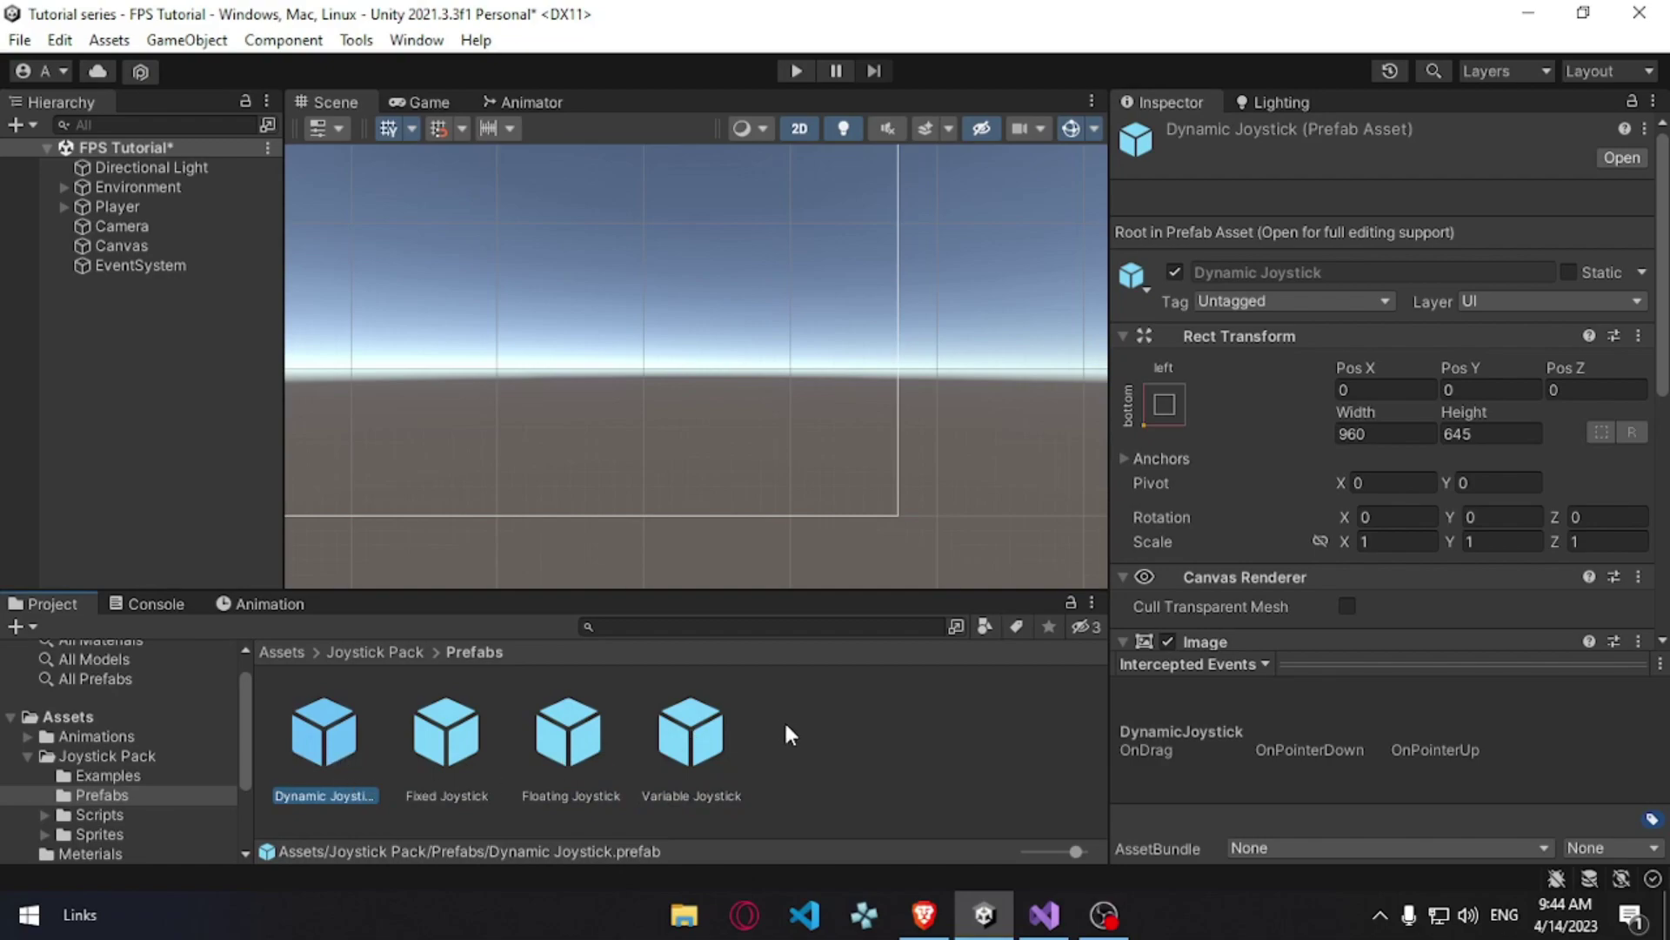
{"action": "left_click", "coordinate": [445, 736]}
{"action": "scroll", "coordinate": [1306, 541], "scroll_direction": "down", "scroll_amount": 8}
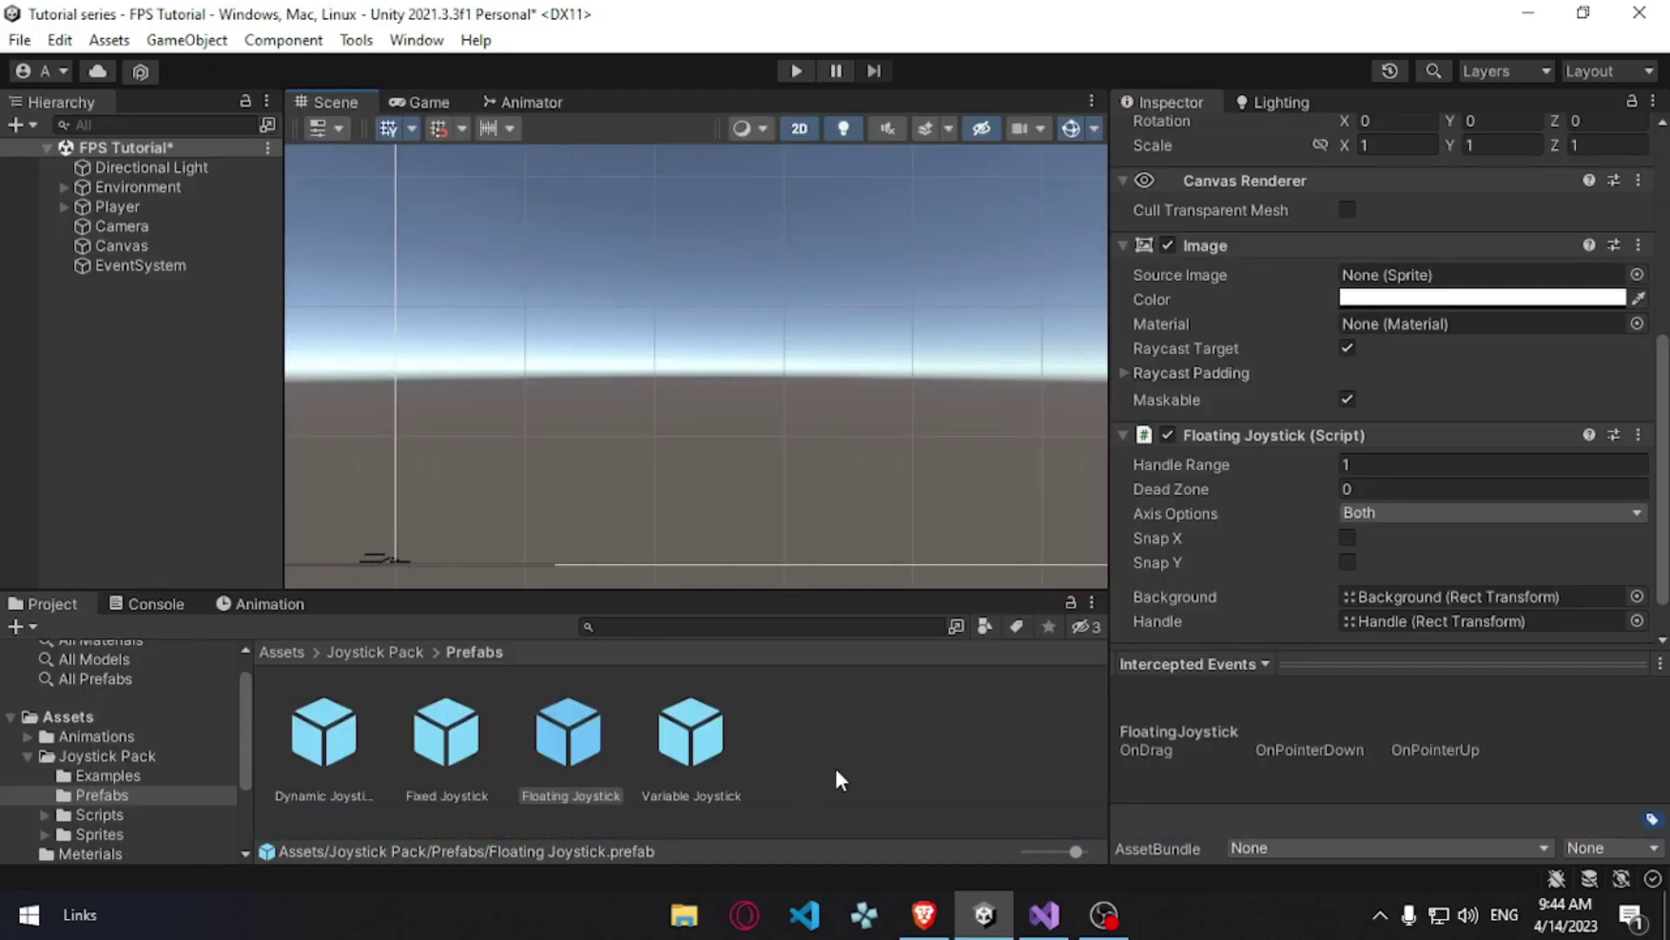
{"action": "left_click", "coordinate": [712, 753]}
{"action": "scroll", "coordinate": [1409, 500], "scroll_direction": "down", "scroll_amount": 2}
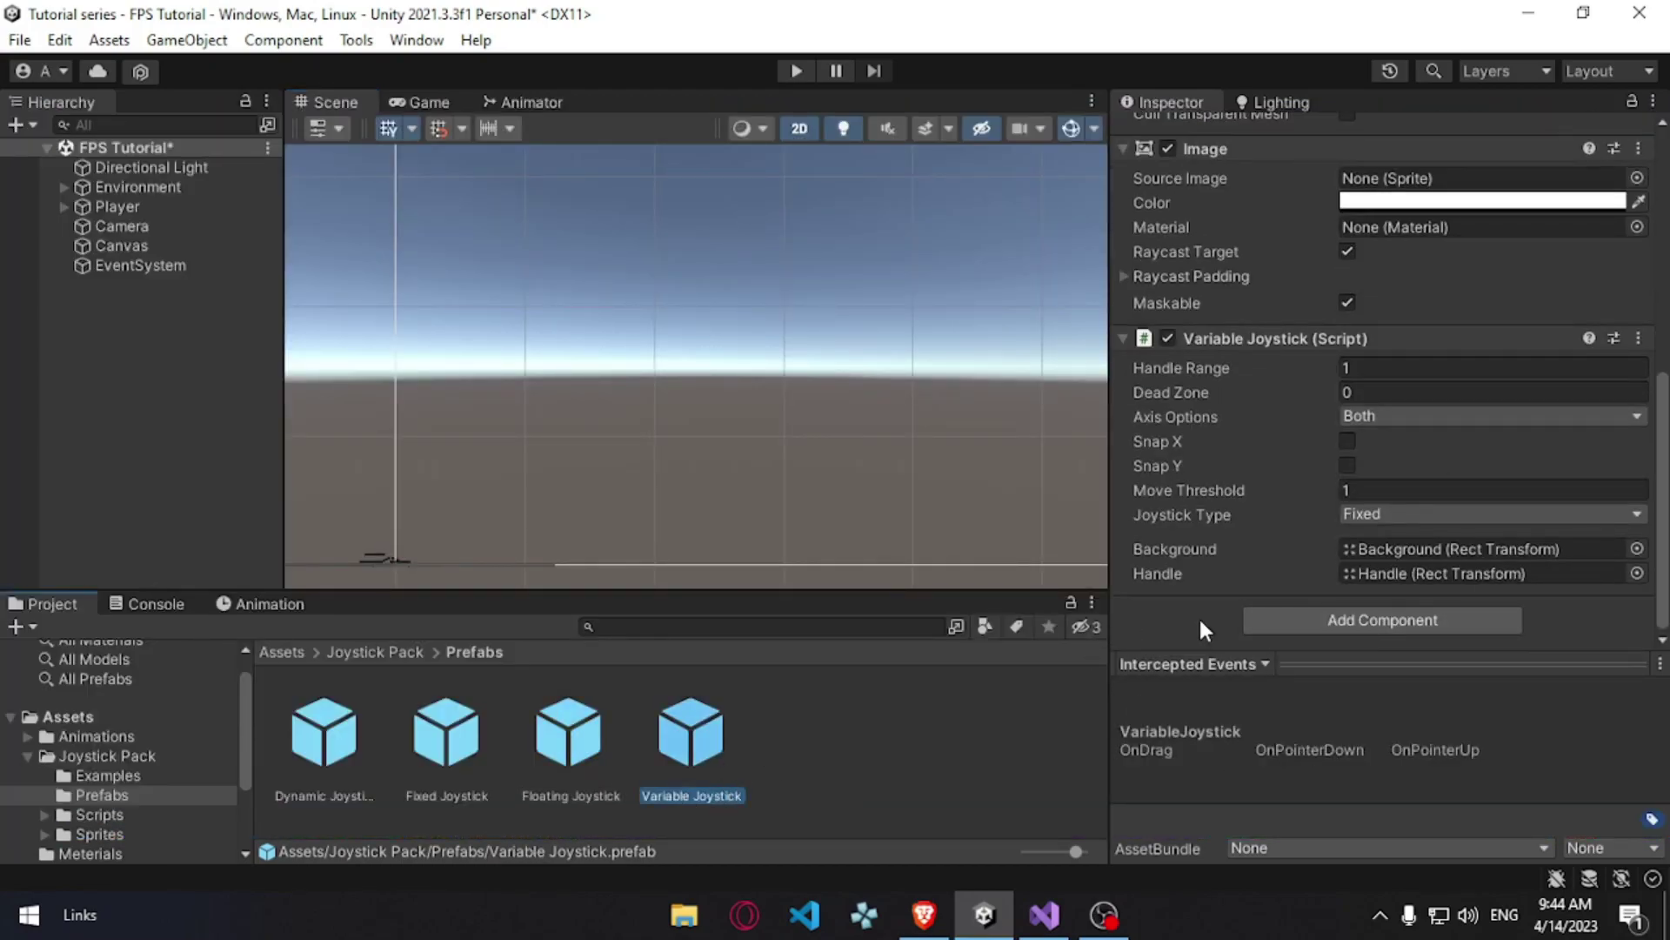
{"action": "left_click", "coordinate": [526, 754]}
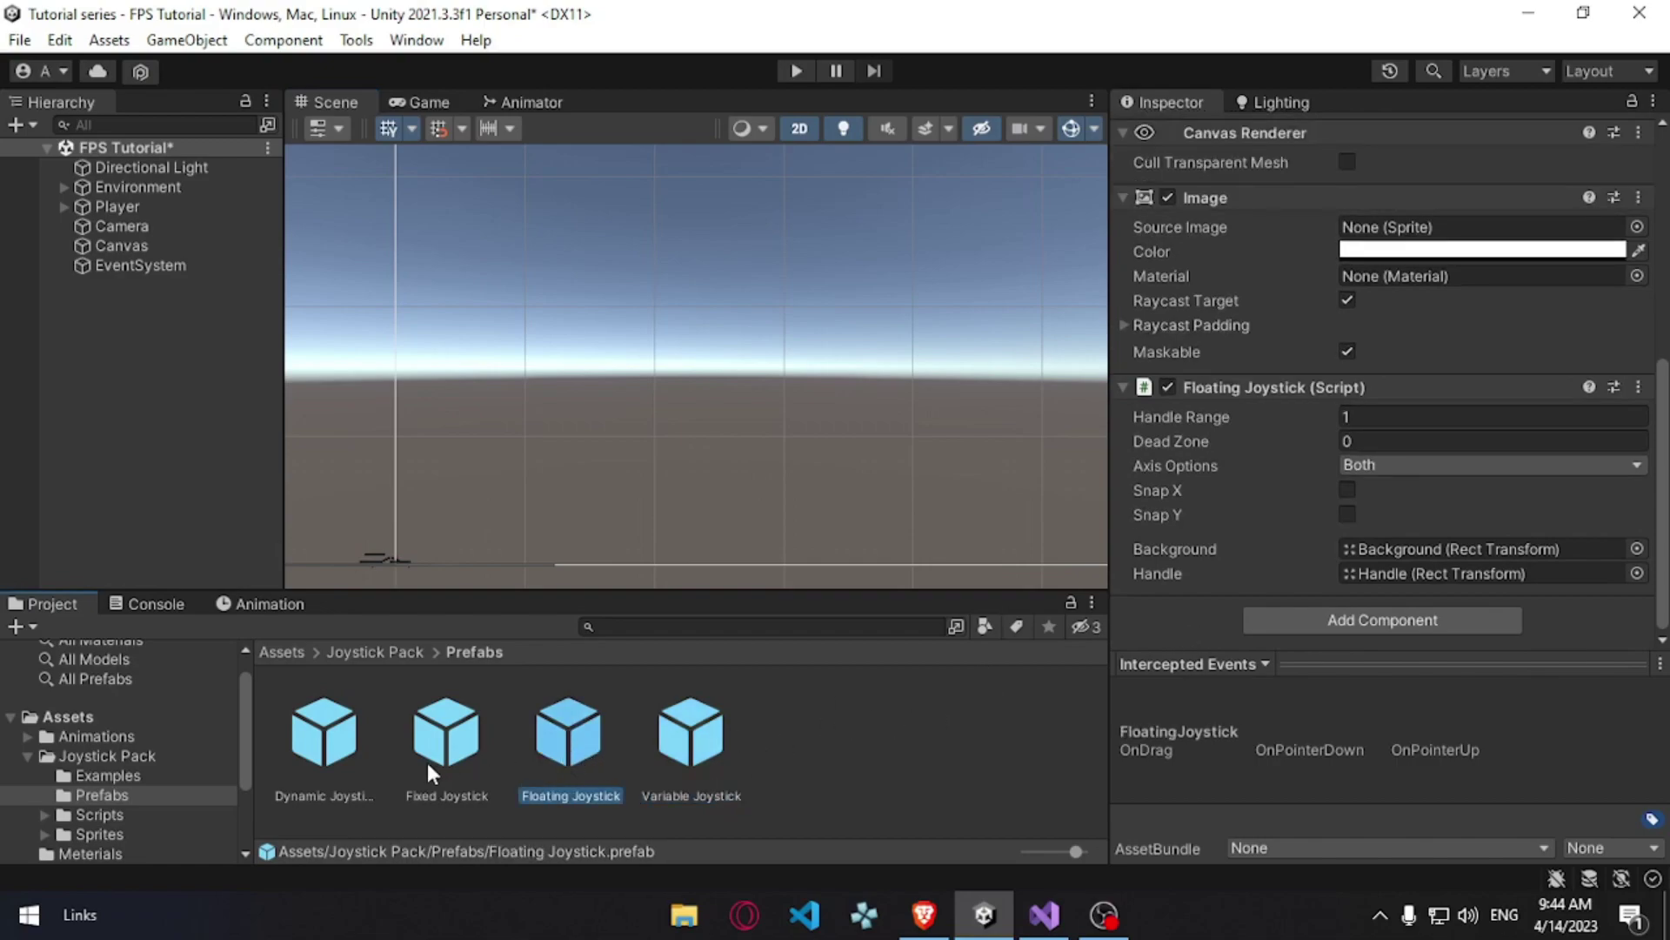
{"action": "left_click", "coordinate": [334, 759]}
{"action": "left_click", "coordinate": [676, 760]}
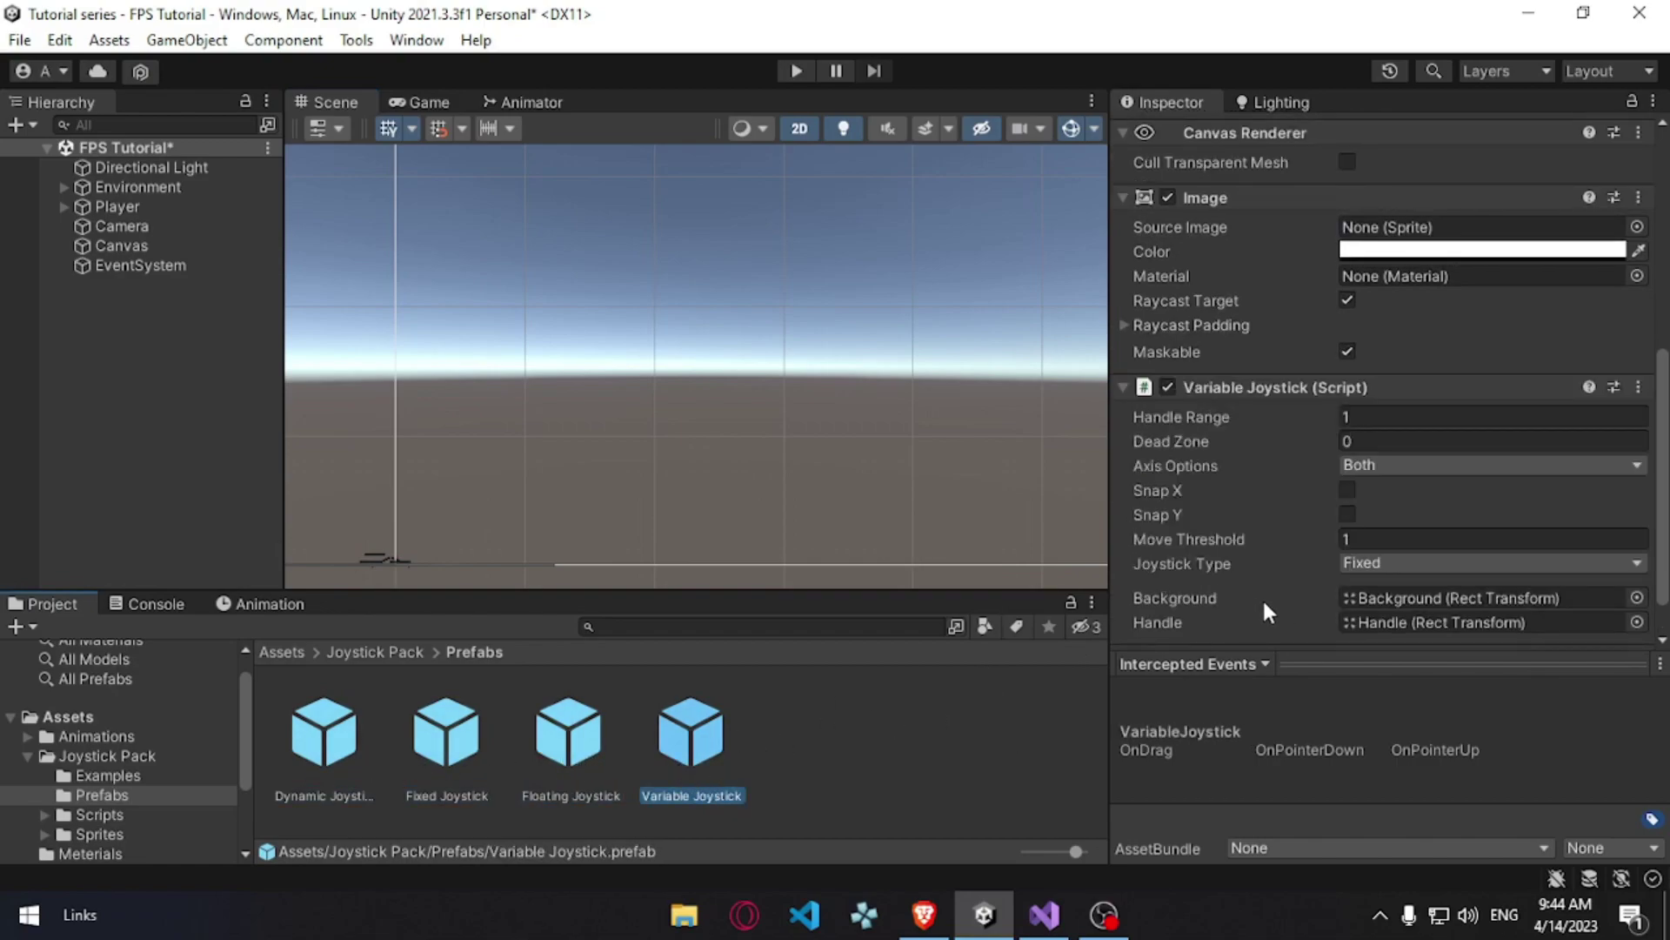
{"action": "scroll", "coordinate": [1247, 612], "scroll_direction": "down", "scroll_amount": 1}
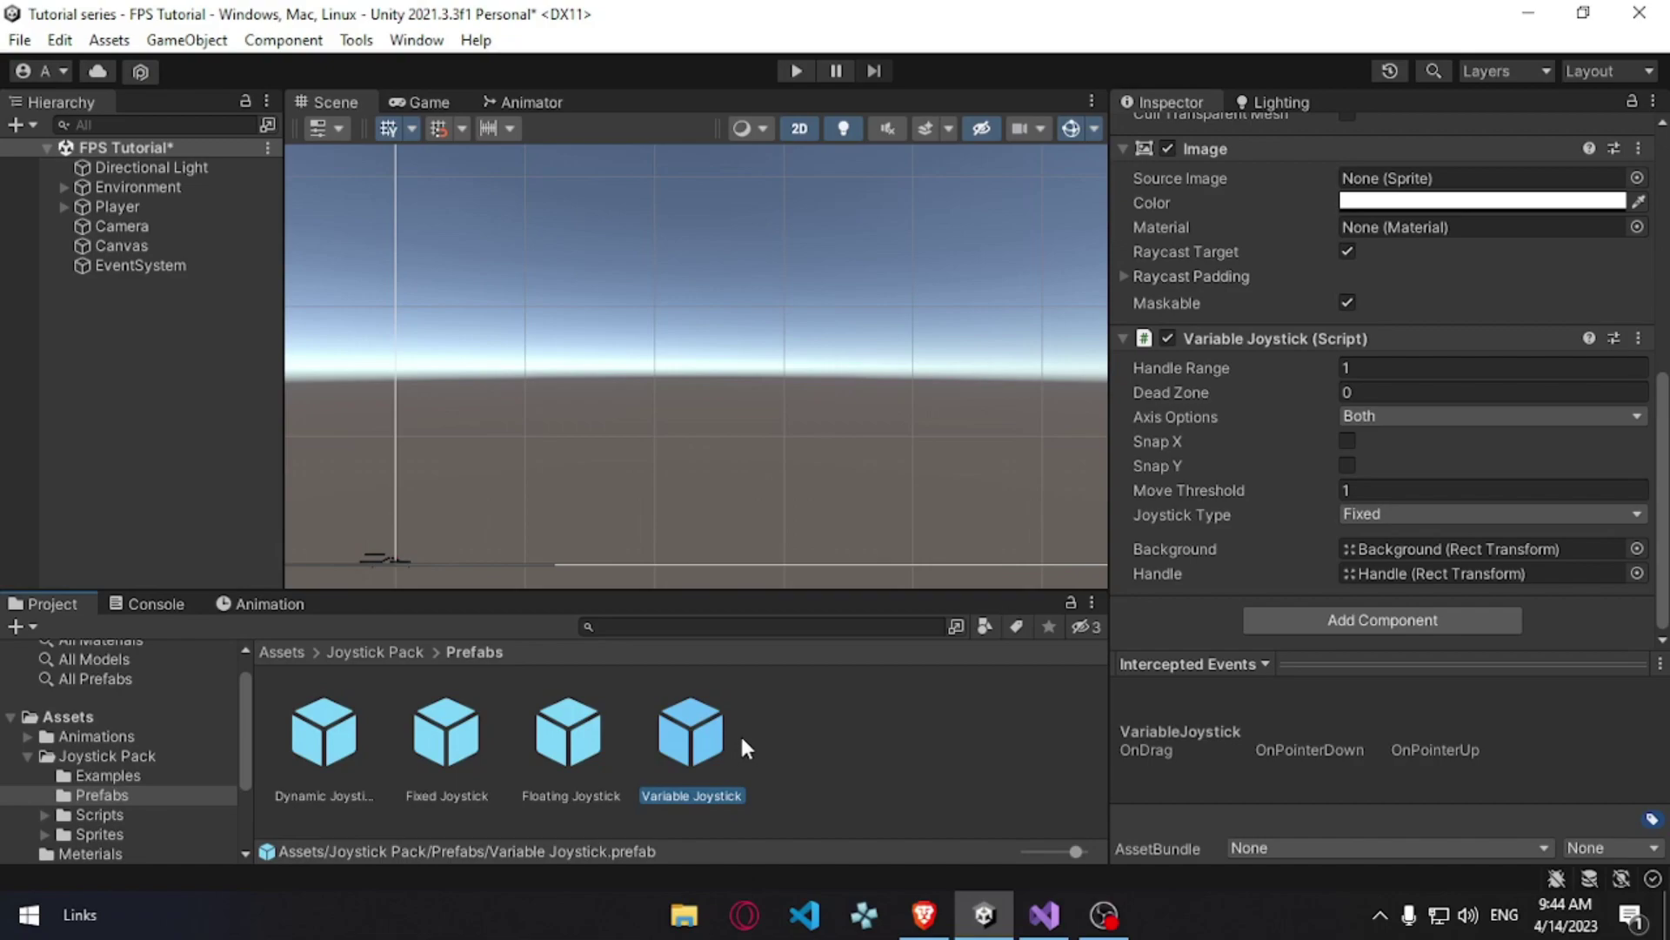
Step: Add the Variable Joystick prefab as a child of the Canvas
{"action": "left_click_drag", "start_coordinate": [718, 740], "coordinate": [120, 246]}
{"action": "scroll", "coordinate": [754, 455], "scroll_direction": "down", "scroll_amount": 2}
{"action": "middle_click_drag", "start_coordinate": [374, 492], "coordinate": [770, 425]}
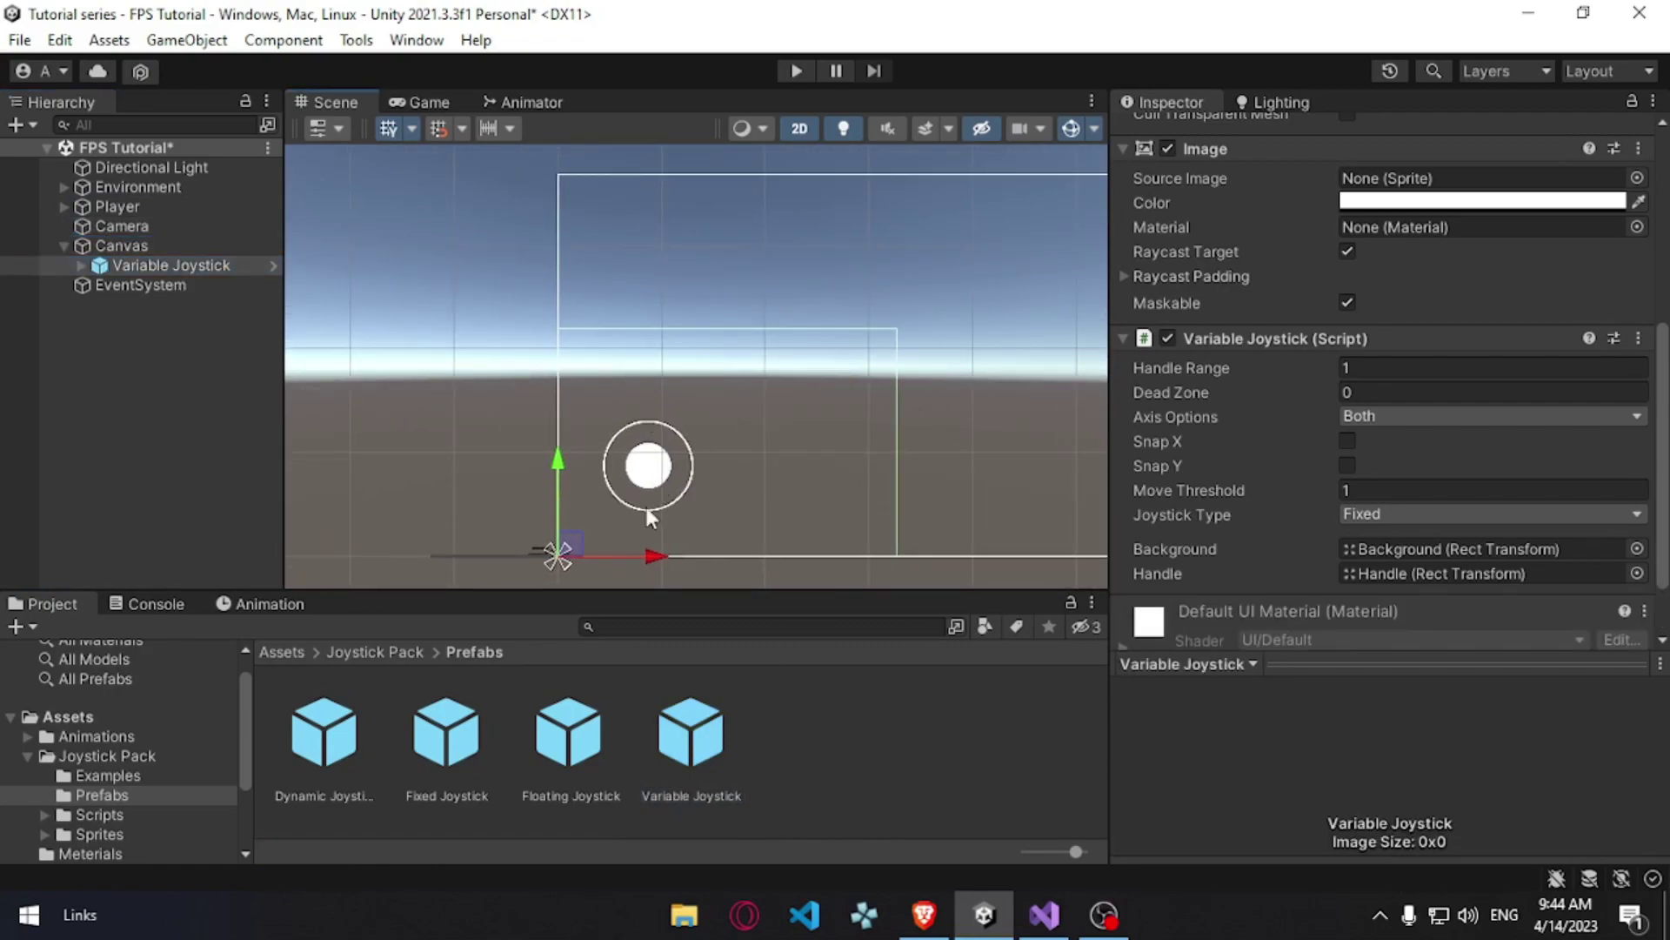
{"action": "middle_click_drag", "start_coordinate": [893, 448], "coordinate": [696, 516]}
{"action": "scroll", "coordinate": [1425, 466], "scroll_direction": "up", "scroll_amount": 5}
{"action": "scroll", "coordinate": [1423, 457], "scroll_direction": "up", "scroll_amount": 1}
{"action": "middle_click_drag", "start_coordinate": [498, 429], "coordinate": [639, 374]}
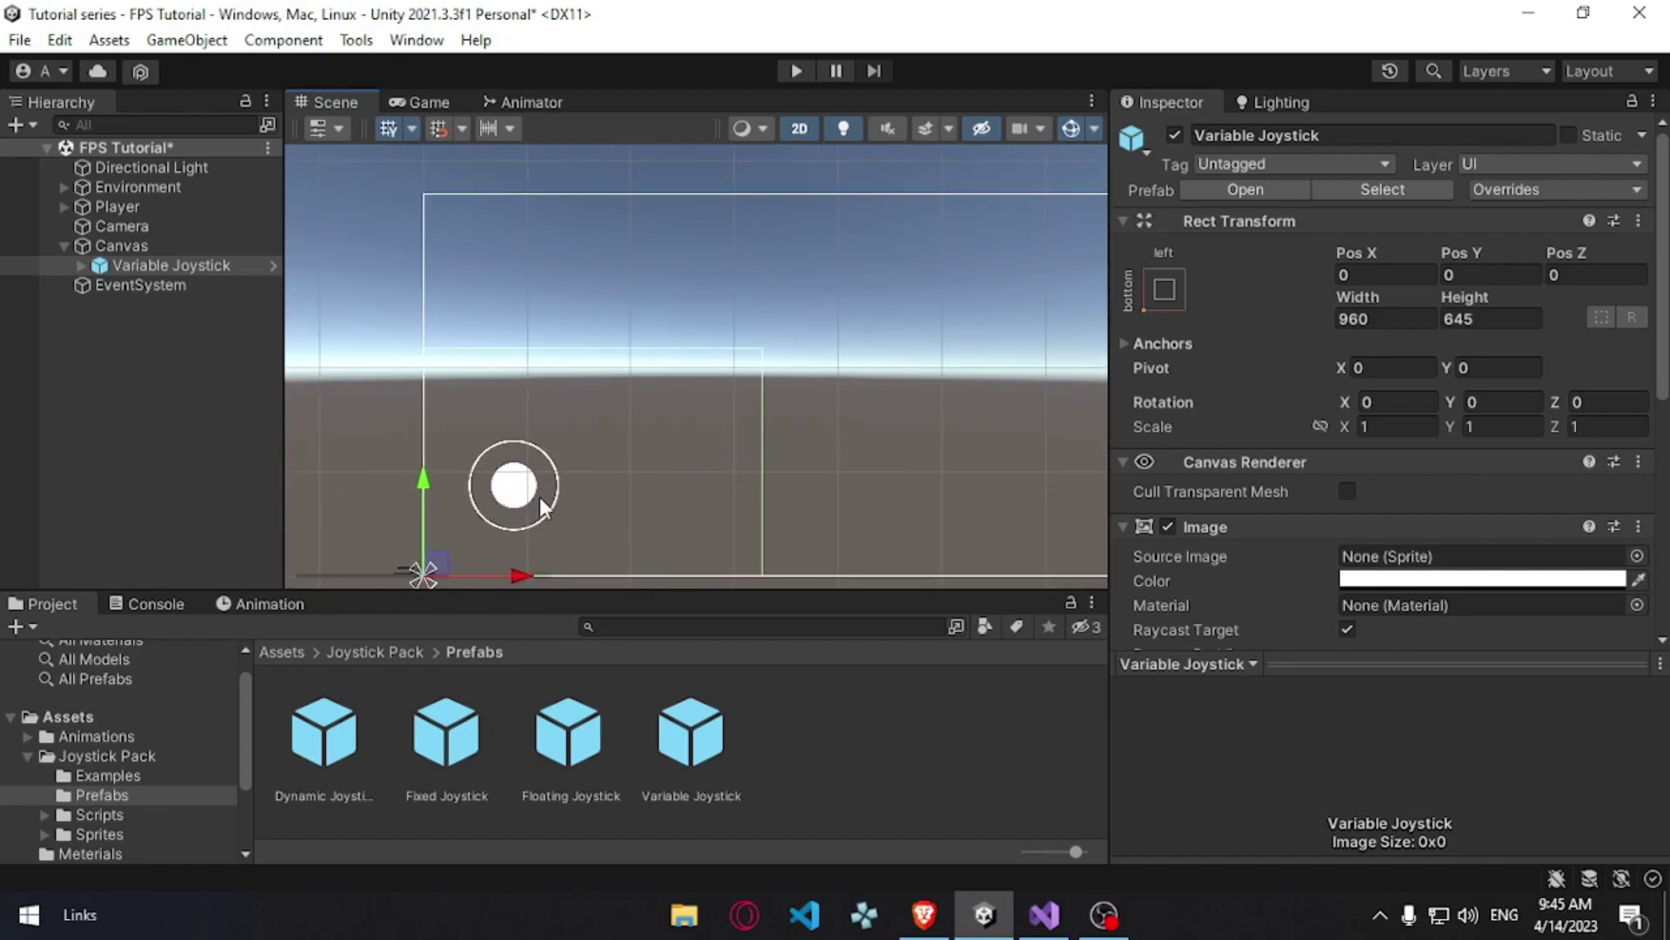
Step: Stretch the Variable Joystick's rectangle to the canvas's full height of 1080 and set its width to 880
{"action": "key", "text": "t"}
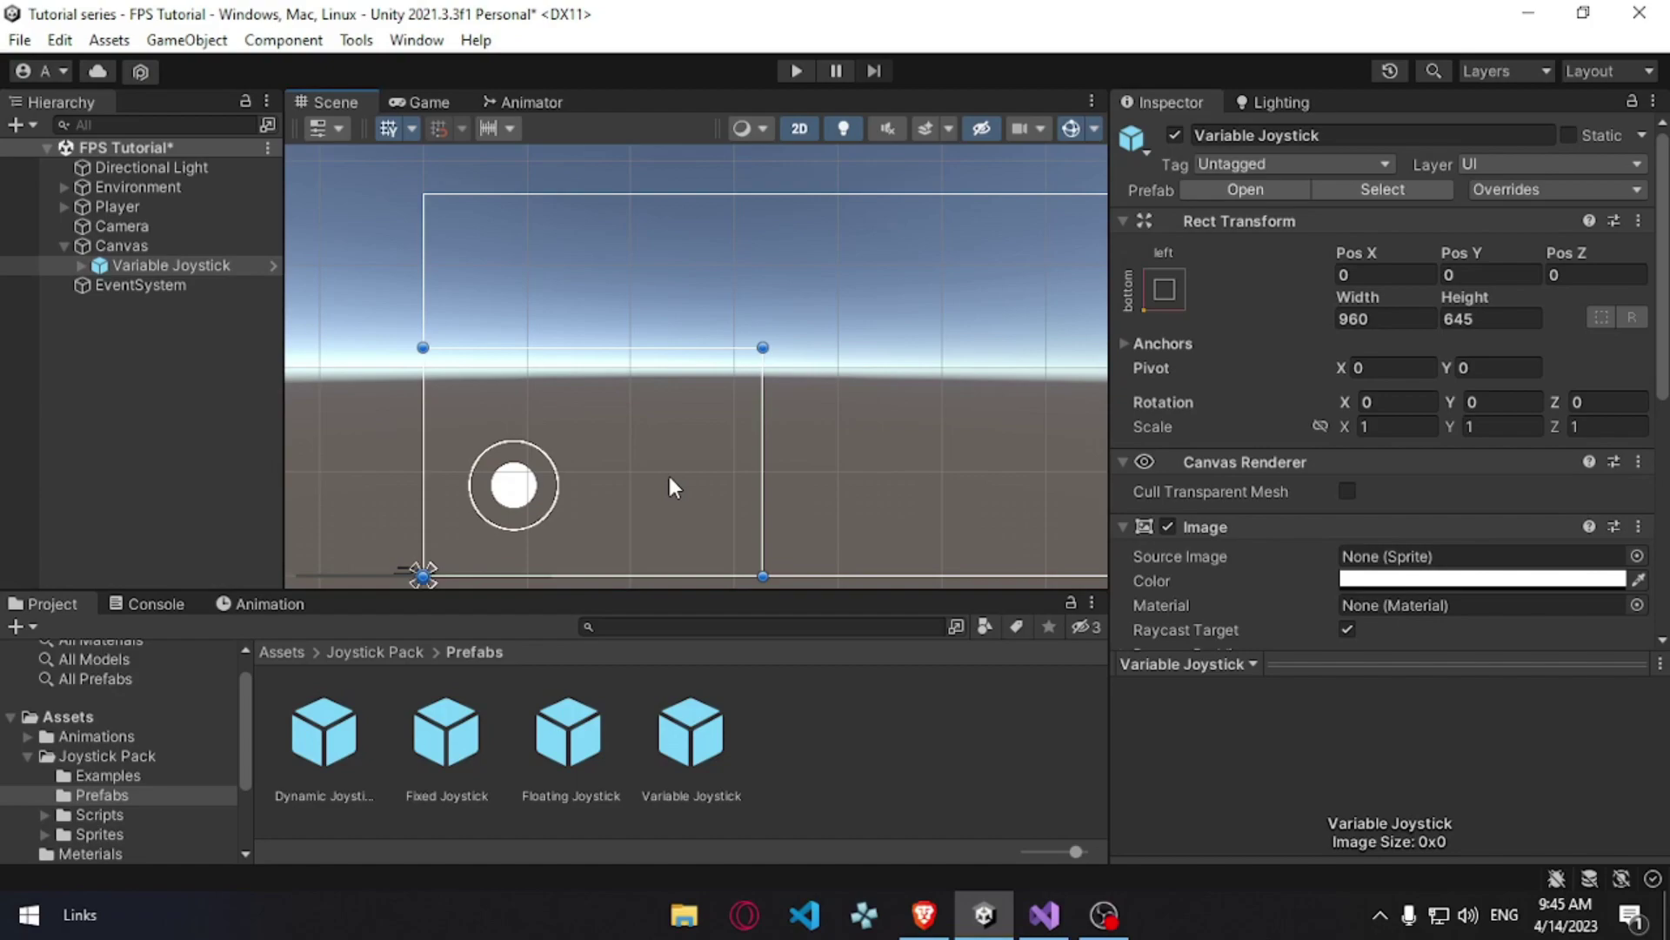
{"action": "left_click_drag", "start_coordinate": [763, 347], "coordinate": [763, 192]}
{"action": "left_click", "coordinate": [792, 435]}
{"action": "scroll", "coordinate": [792, 435], "scroll_direction": "down", "scroll_amount": 2}
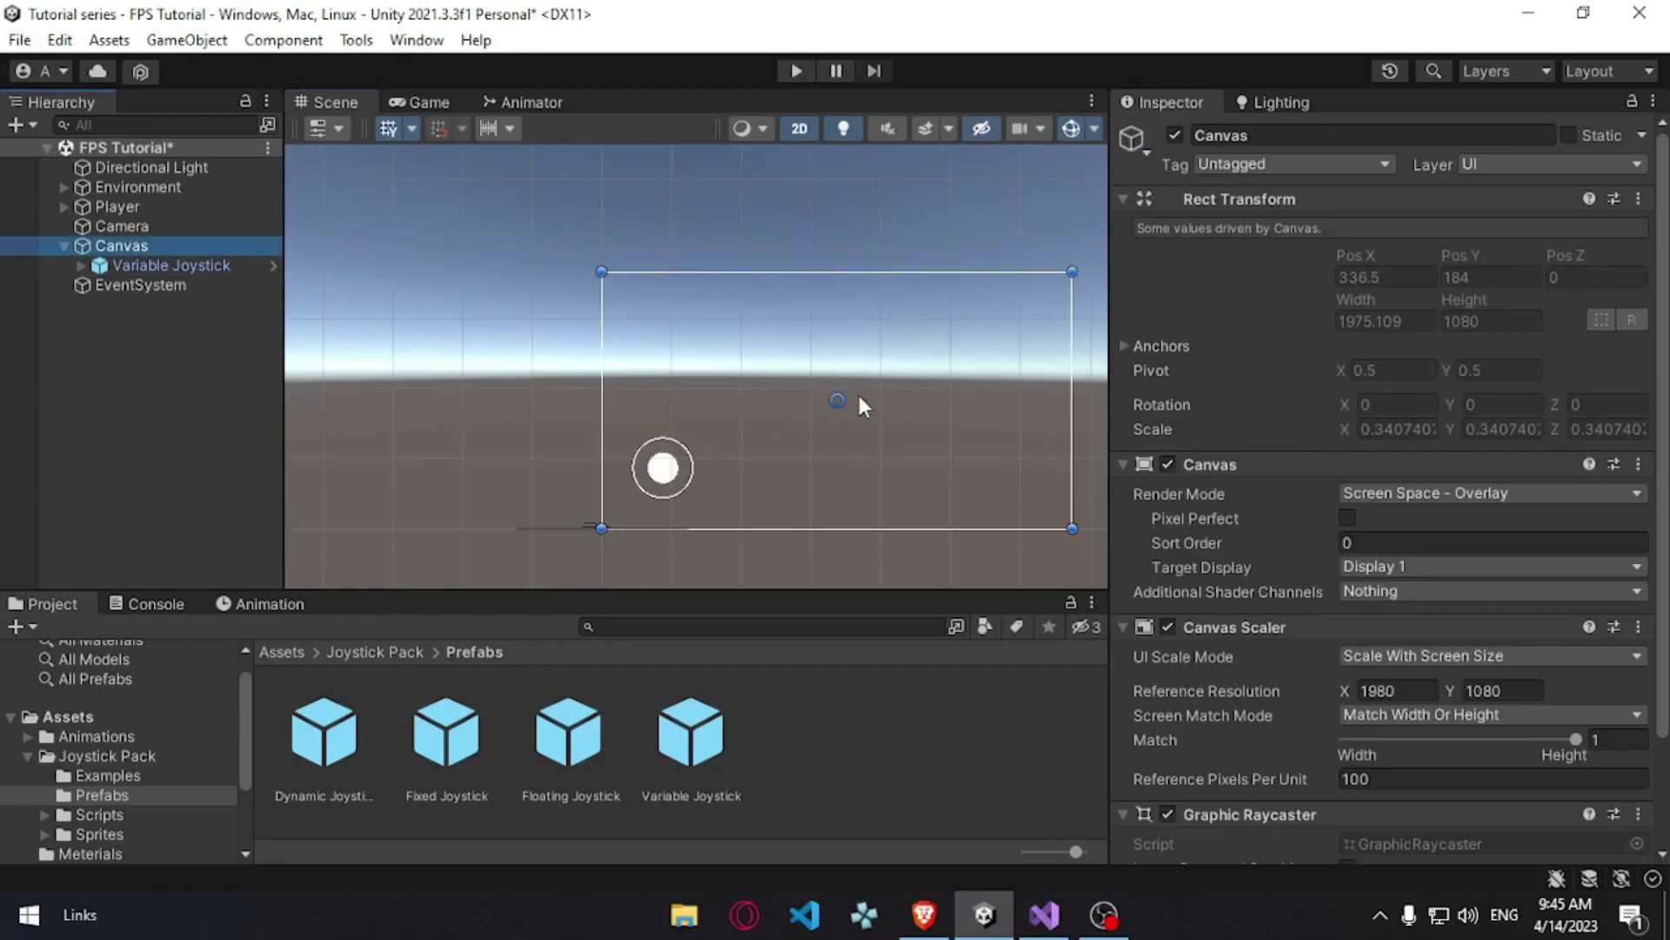
{"action": "left_click", "coordinate": [174, 266]}
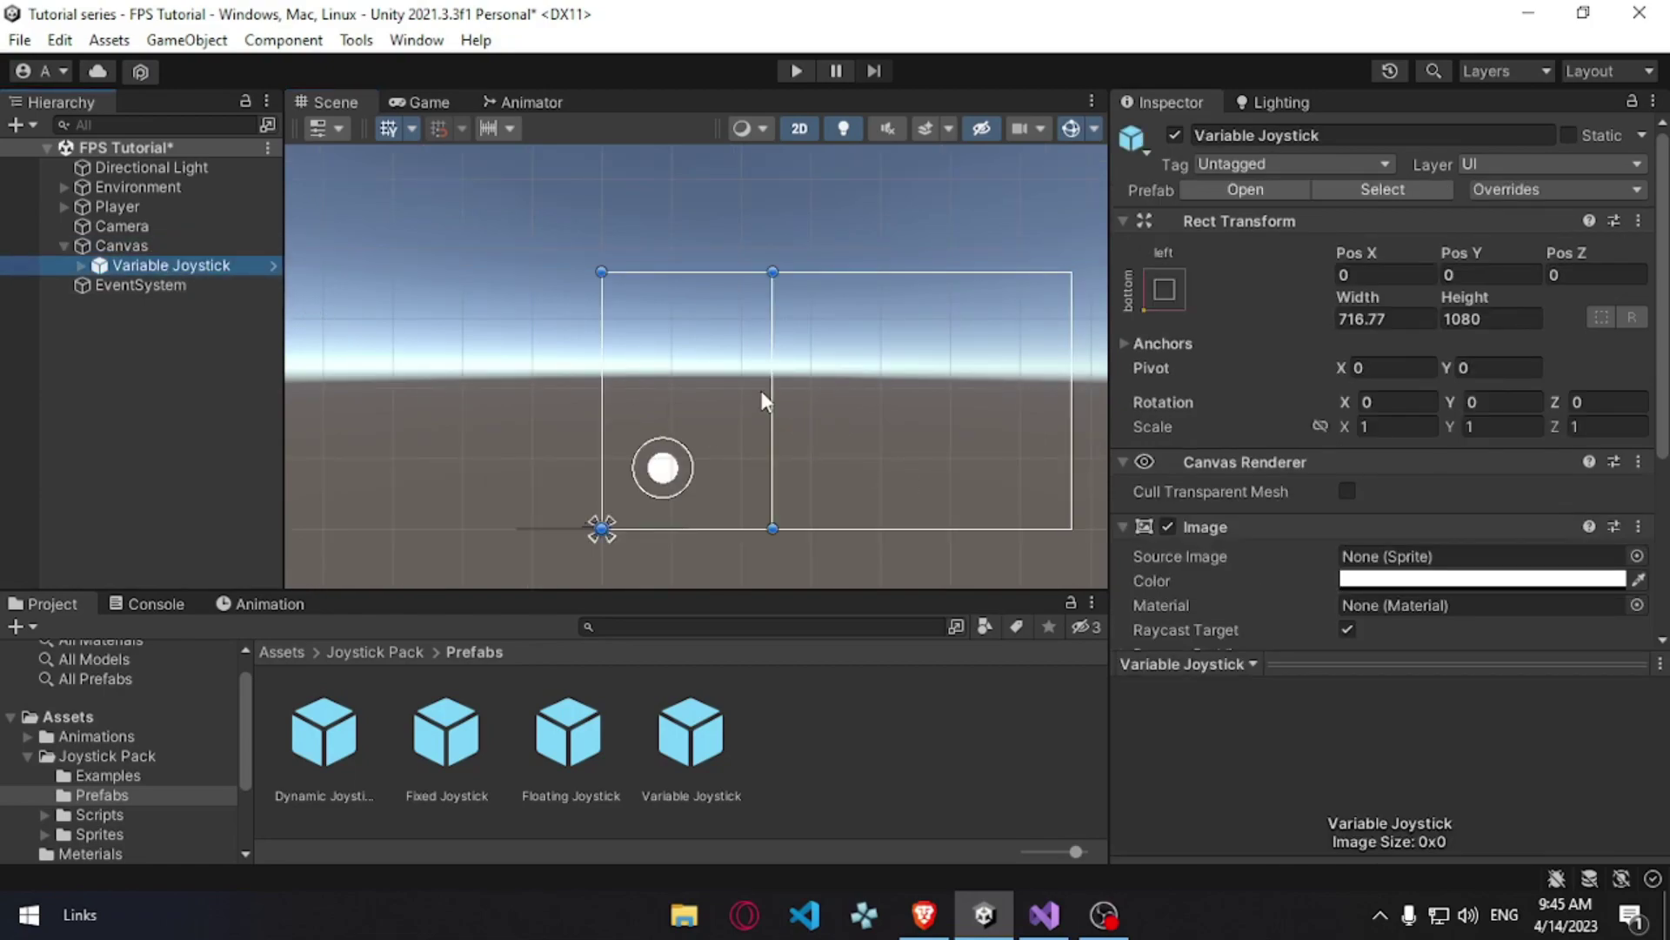
{"action": "left_click_drag", "start_coordinate": [774, 394], "coordinate": [813, 398]}
{"action": "left_click", "coordinate": [1409, 320]}
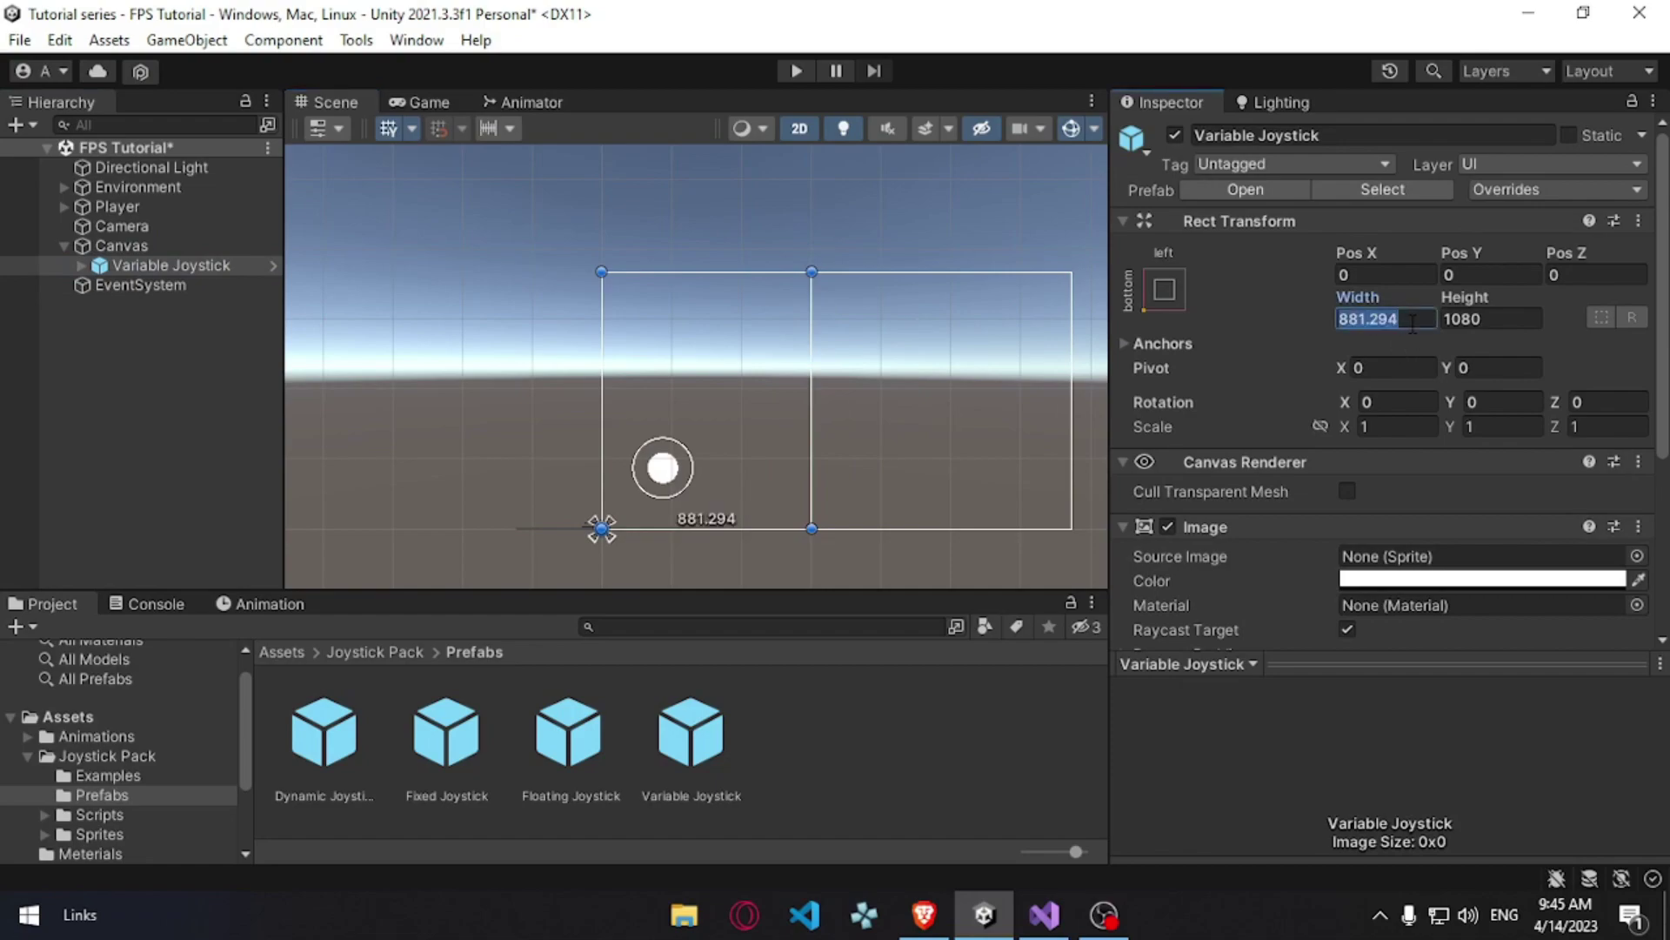
{"action": "type", "text": "880"}
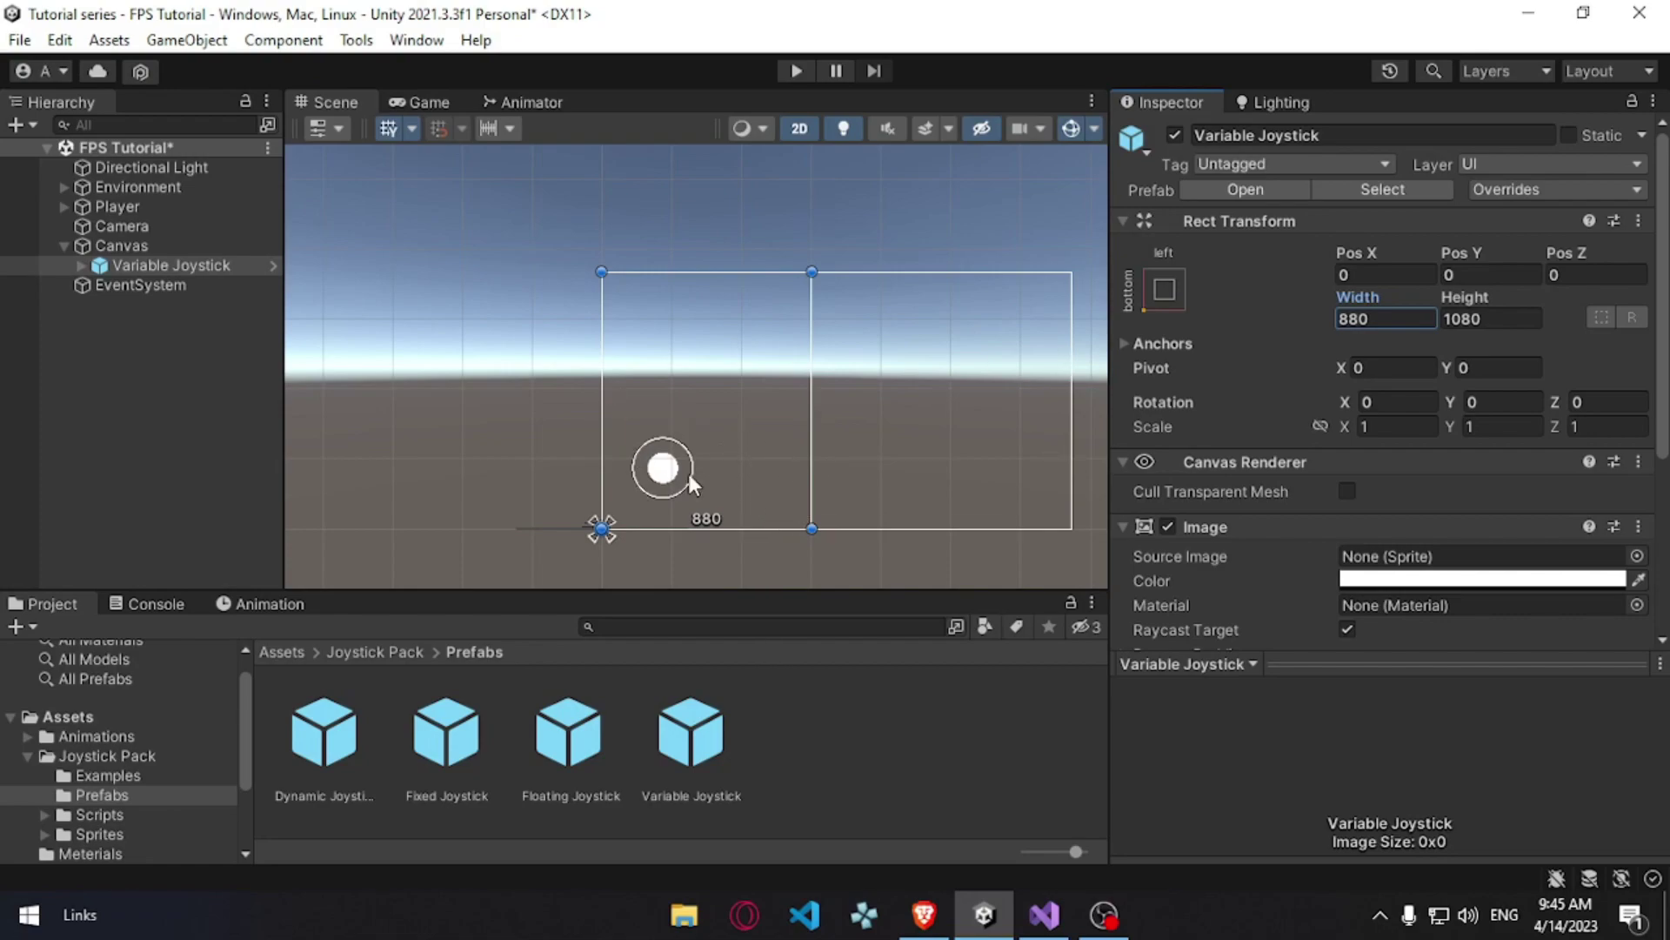
Step: Open the Player's PlayerMovement script in Visual Studio, and check the Variable Joystick's script component in Unity
{"action": "left_click", "coordinate": [208, 206]}
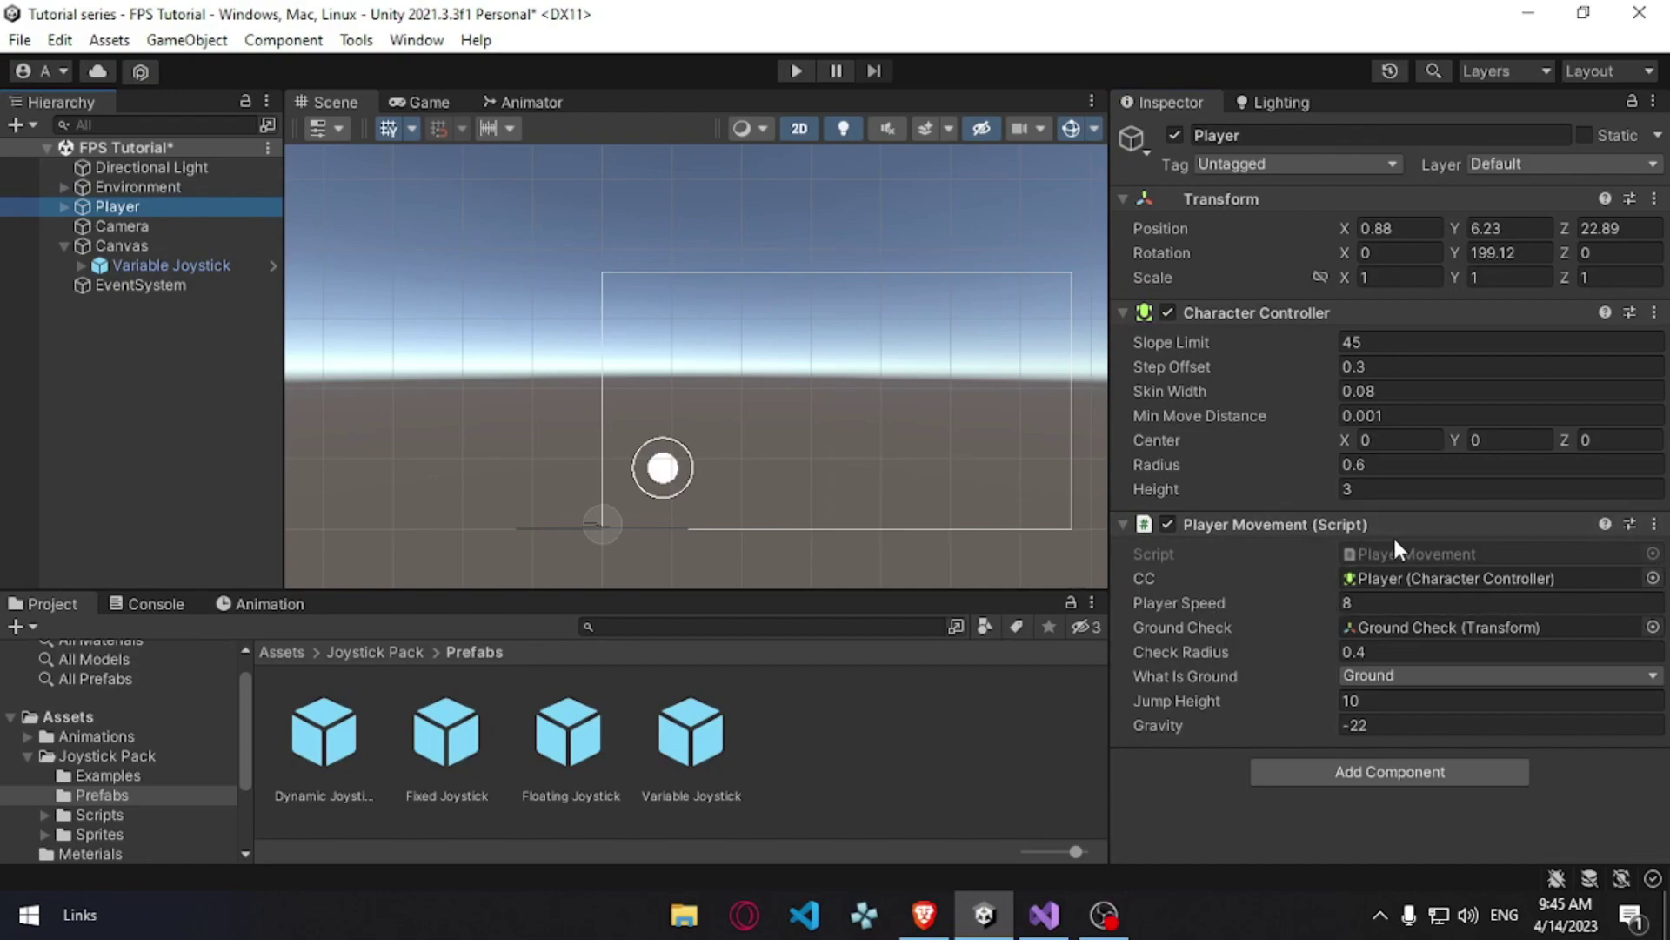
{"action": "left_click", "coordinate": [1416, 550]}
{"action": "double_click", "coordinate": [1416, 555]}
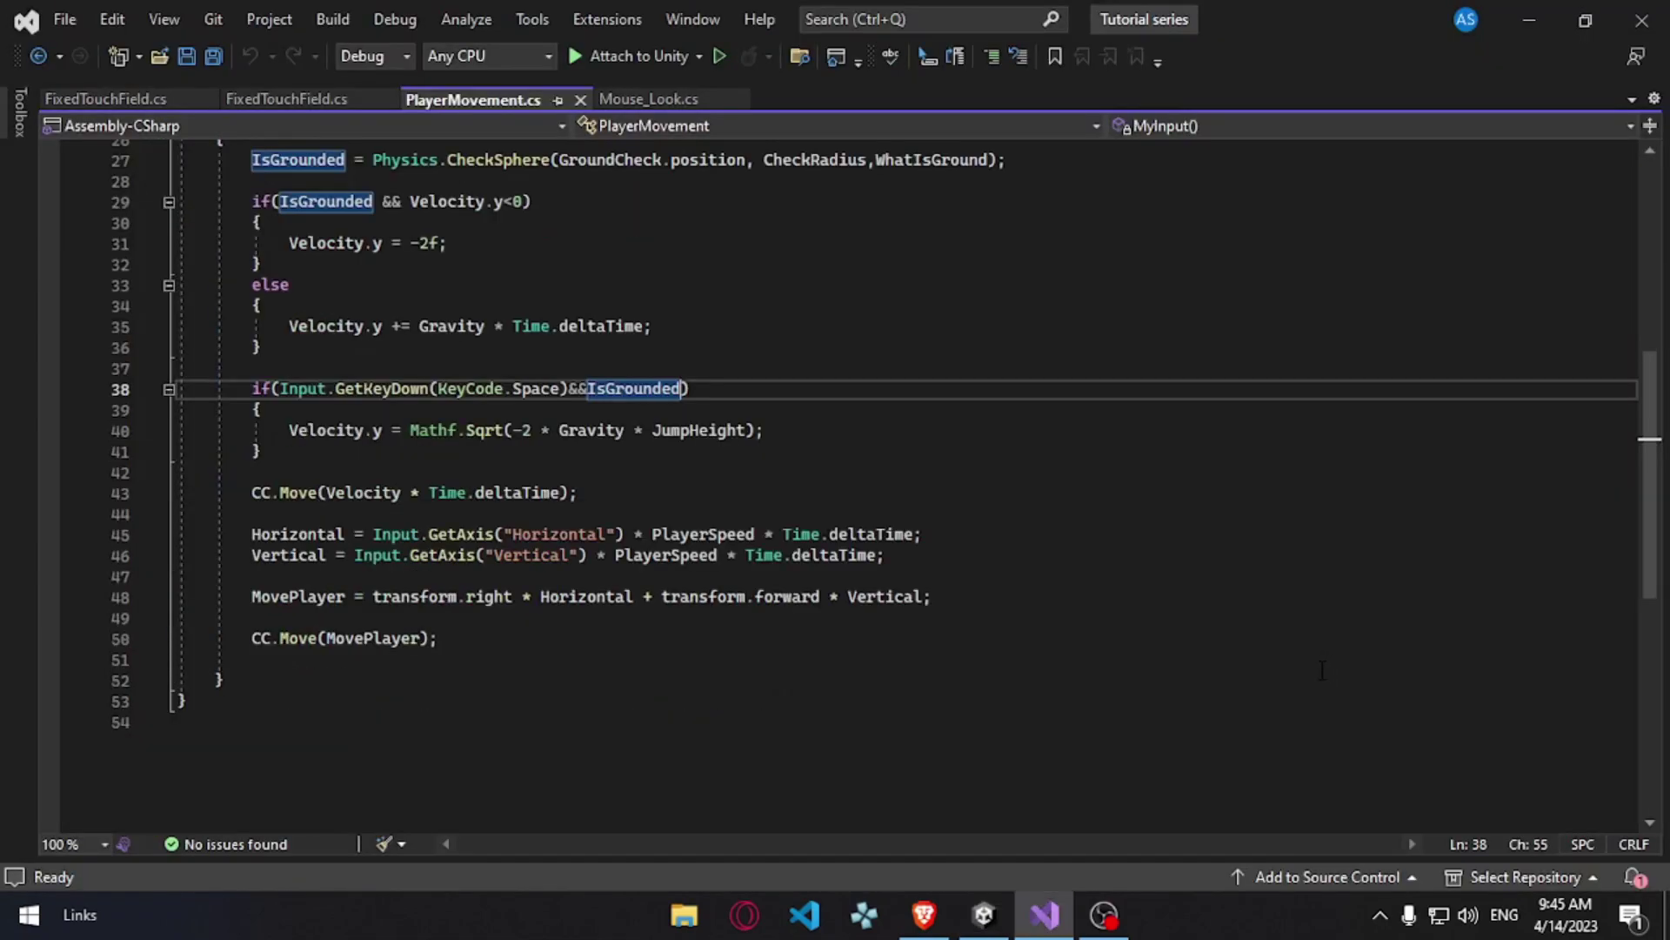
{"action": "scroll", "coordinate": [933, 537], "scroll_direction": "up", "scroll_amount": 9}
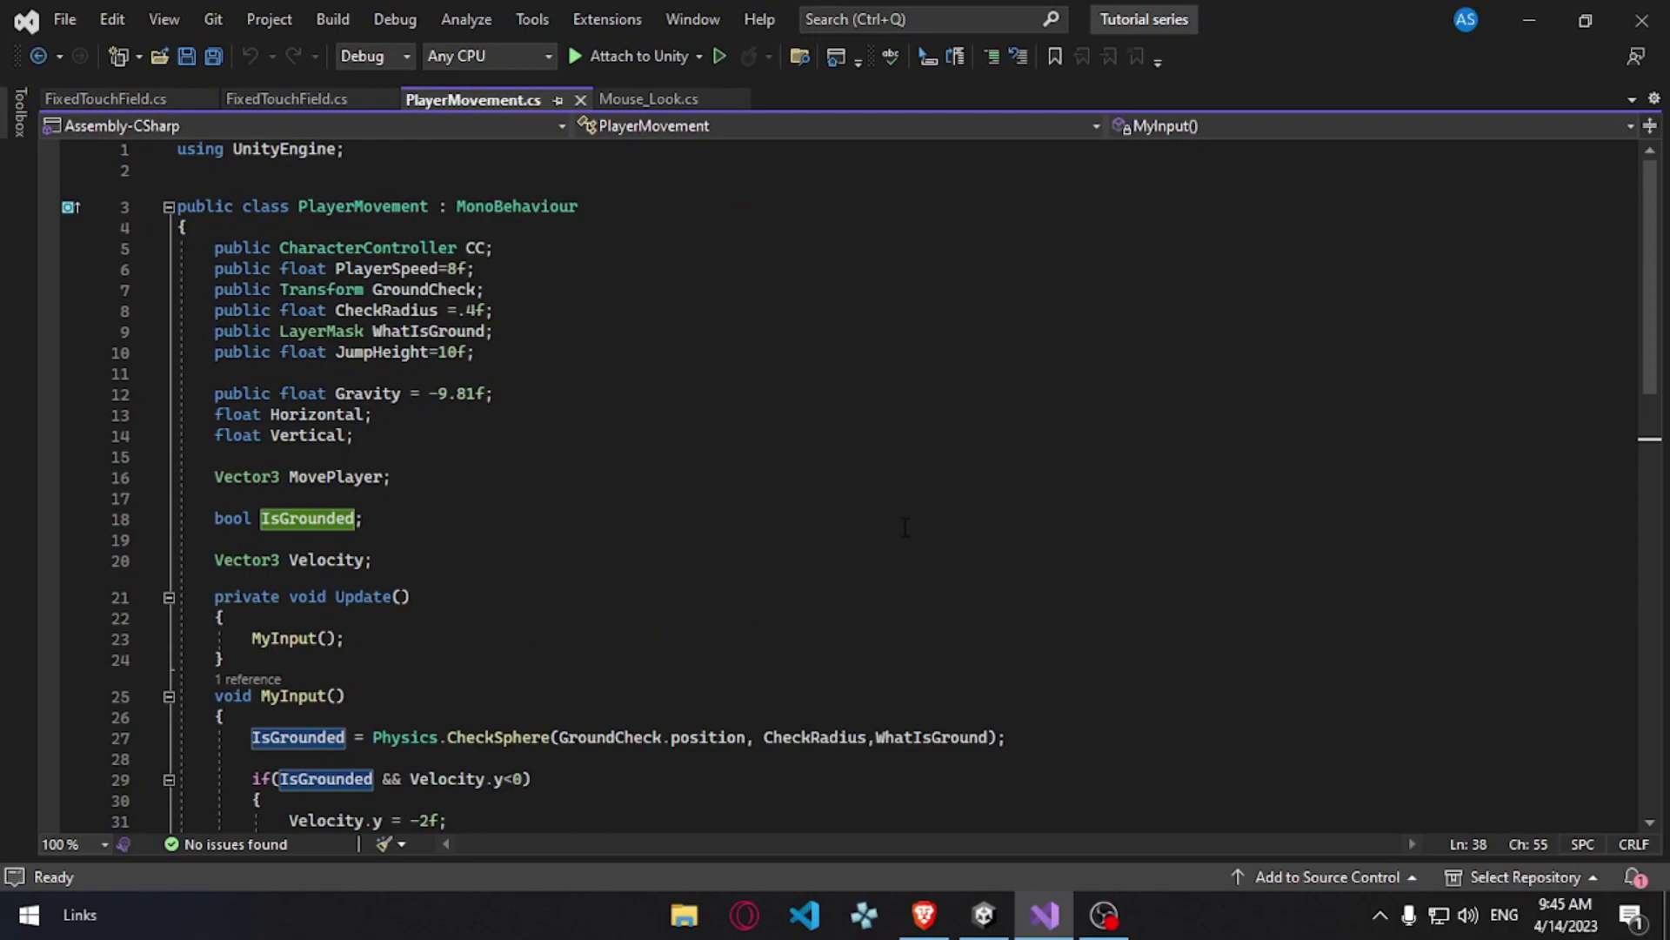
{"action": "left_click", "coordinate": [984, 914]}
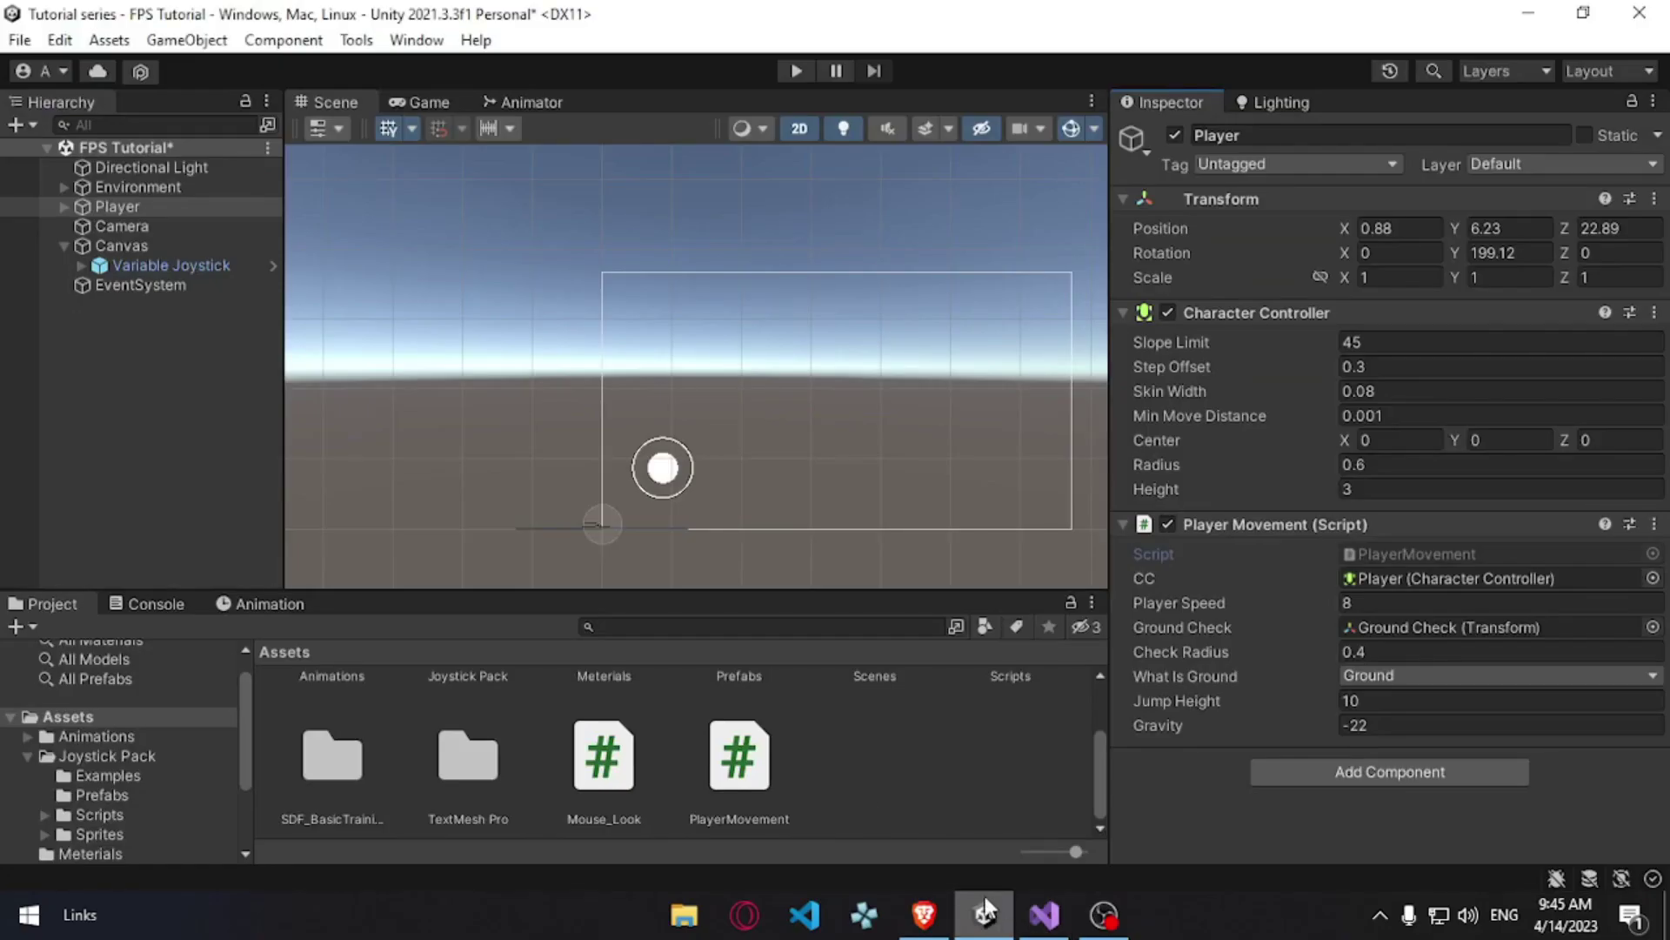
{"action": "left_click", "coordinate": [148, 265]}
{"action": "scroll", "coordinate": [1479, 577], "scroll_direction": "down", "scroll_amount": 5}
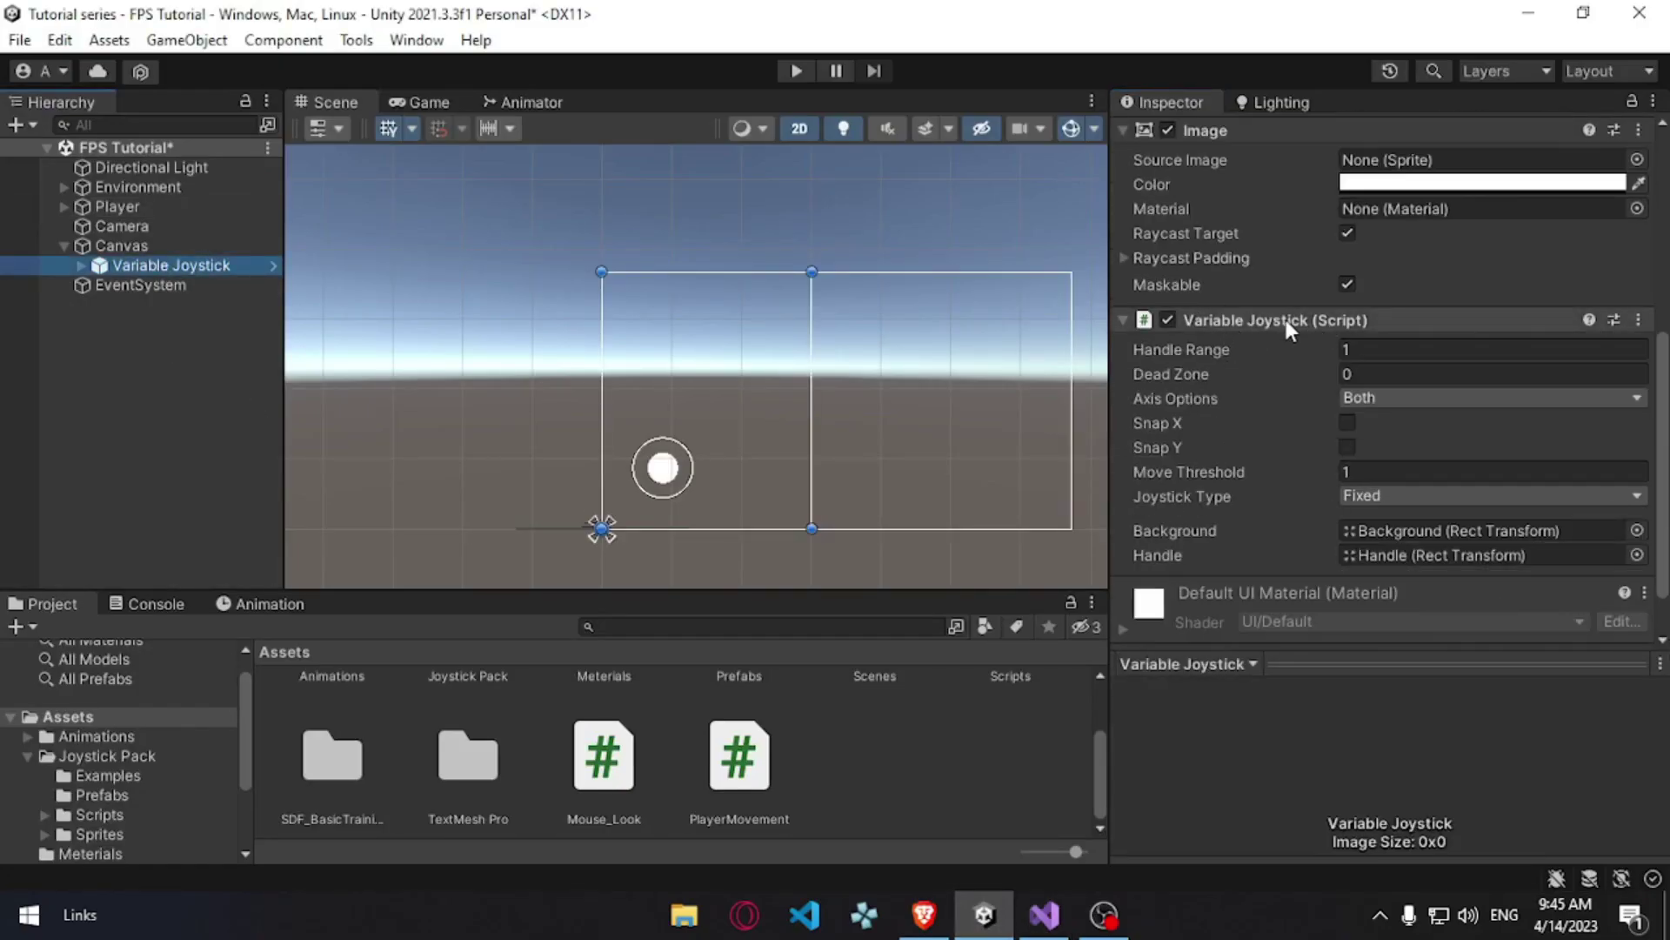
Step: In Visual Studio, declare a public VariableJoystick field named variableJoystick below JumpHeight in PlayerMovement.cs and save the script
{"action": "left_click", "coordinate": [1044, 914]}
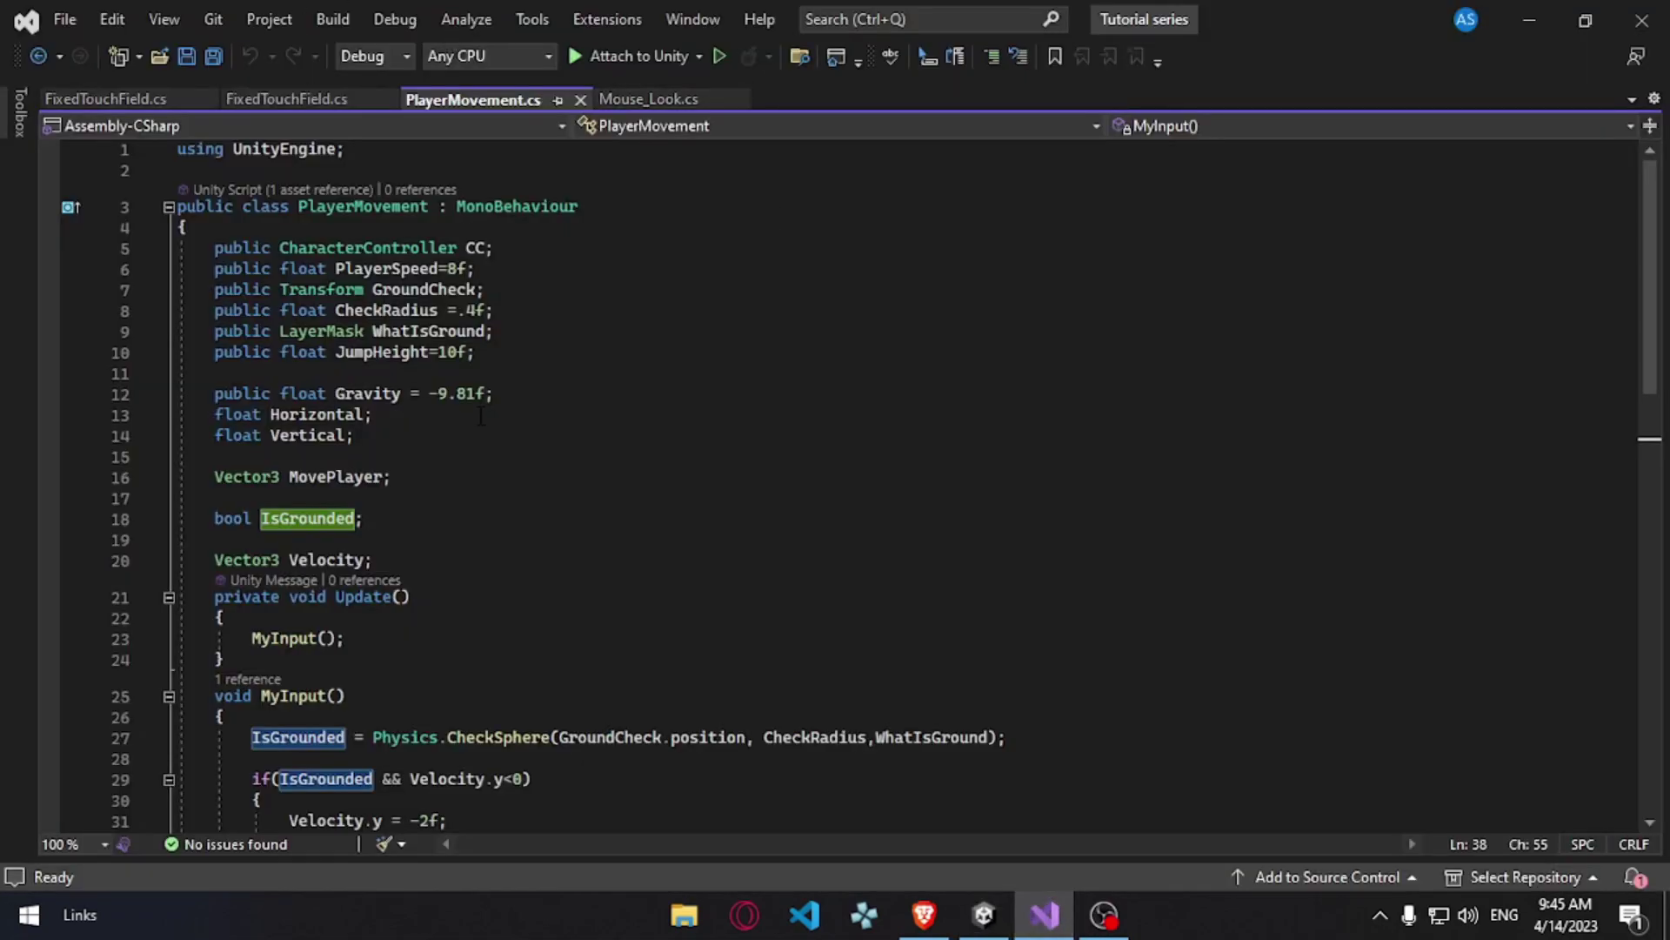
{"action": "left_click", "coordinate": [572, 351]}
{"action": "key", "text": "Return"}
{"action": "type", "text": "pub"}
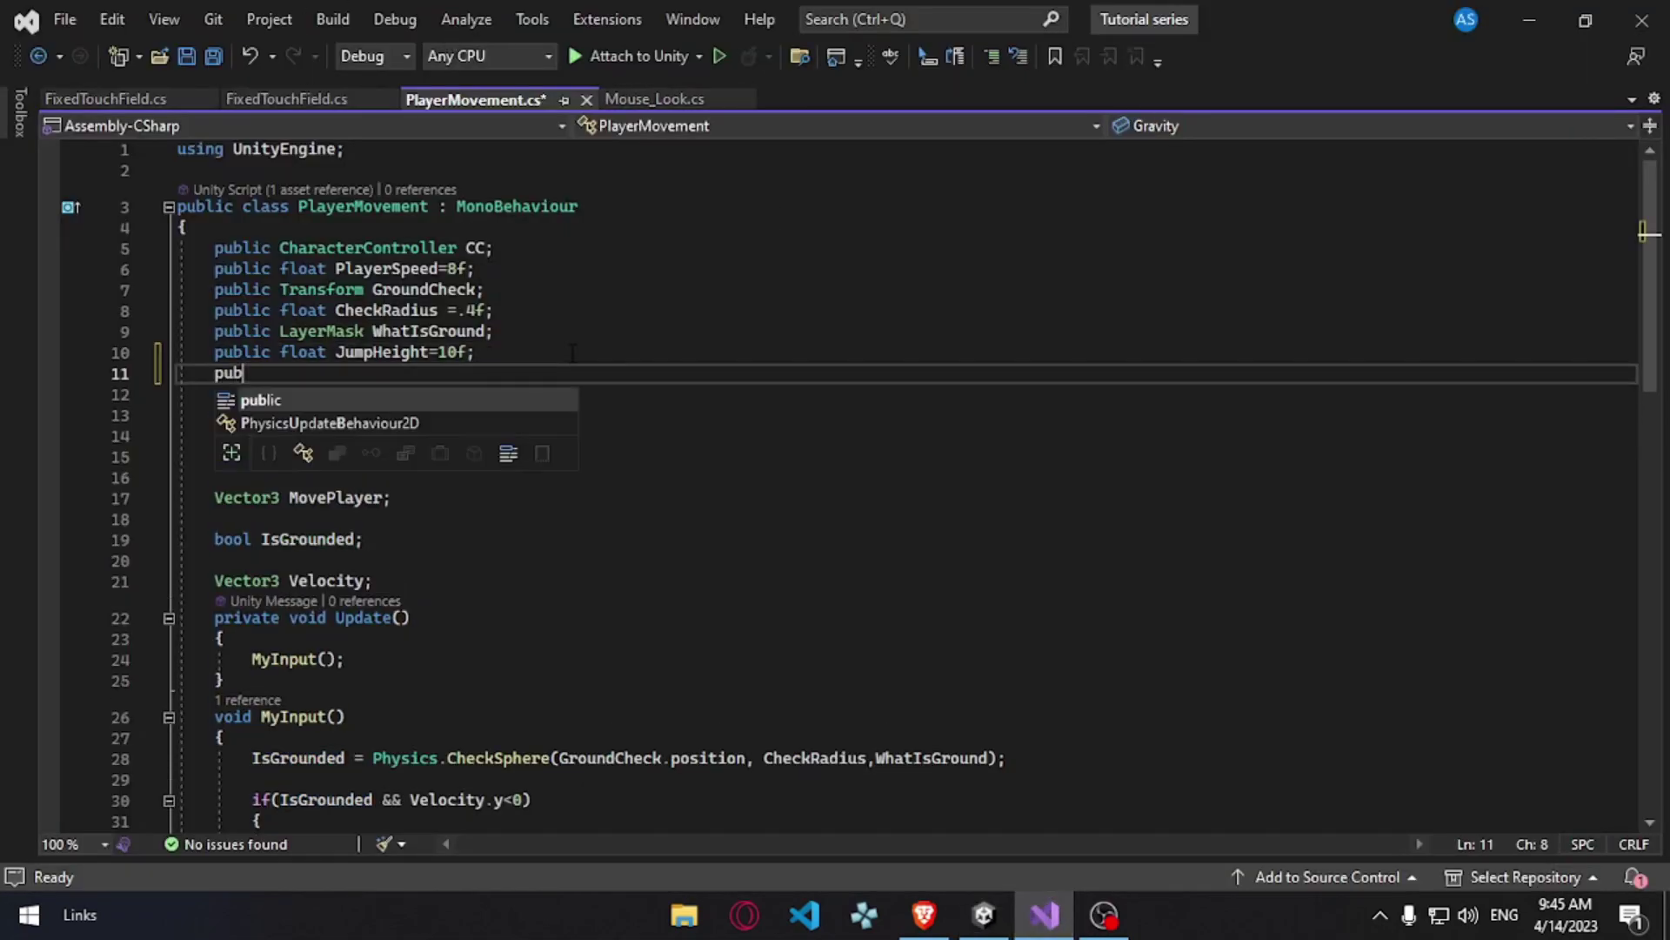
{"action": "type", "text": "lic vari"}
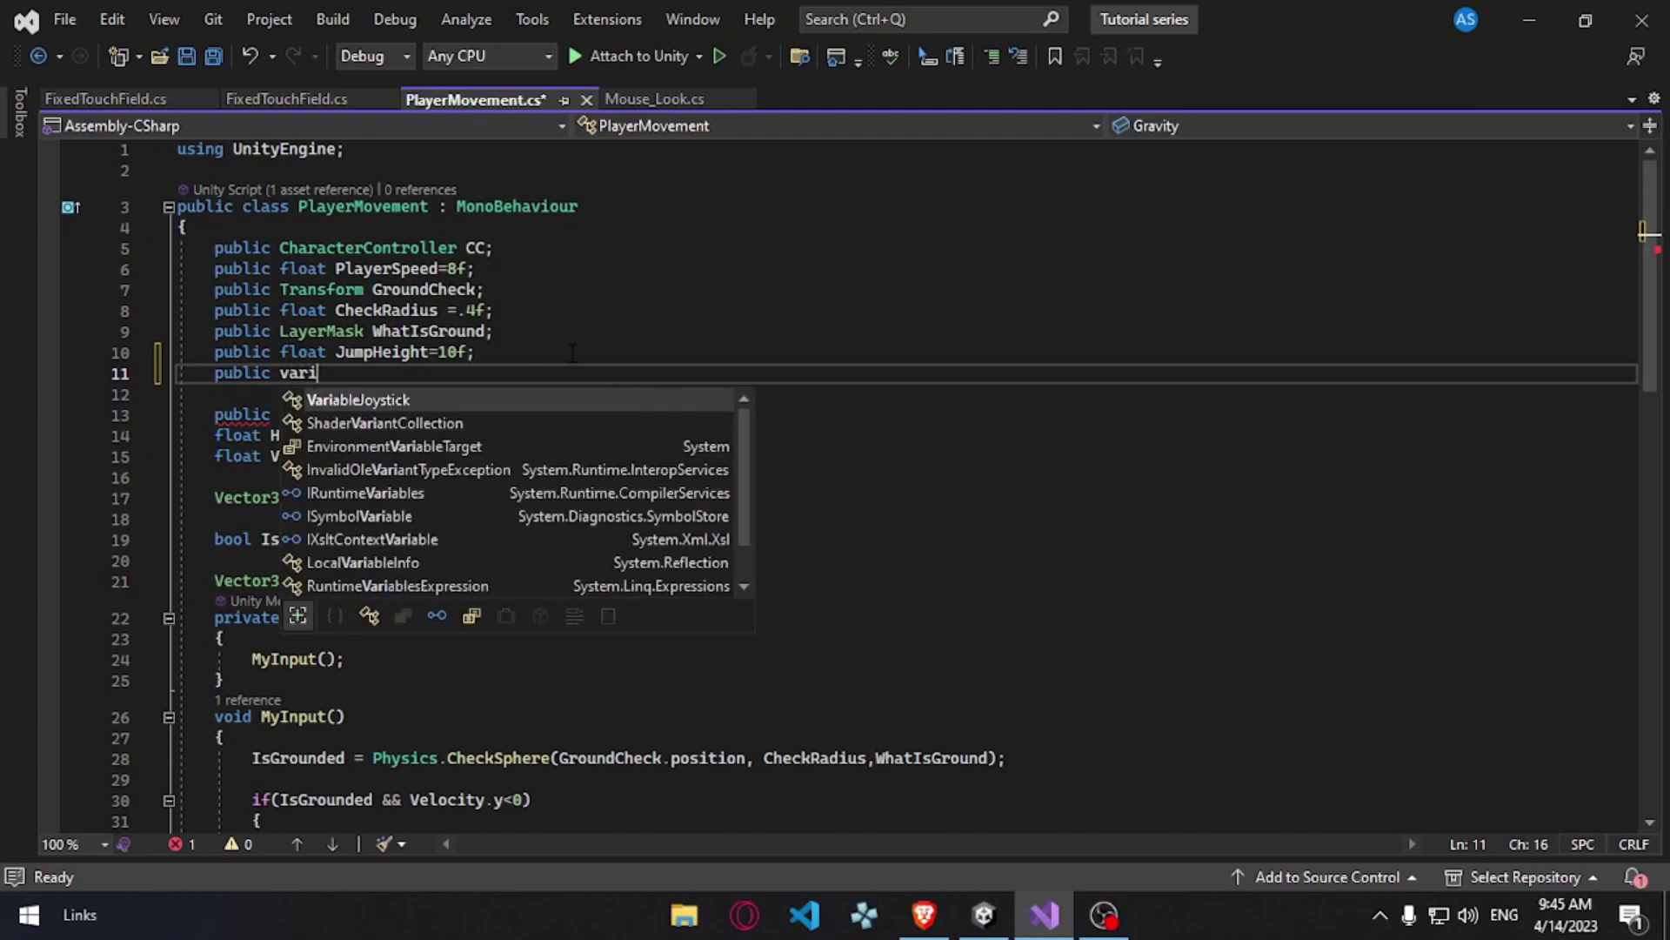
{"action": "type", "text": "a var"}
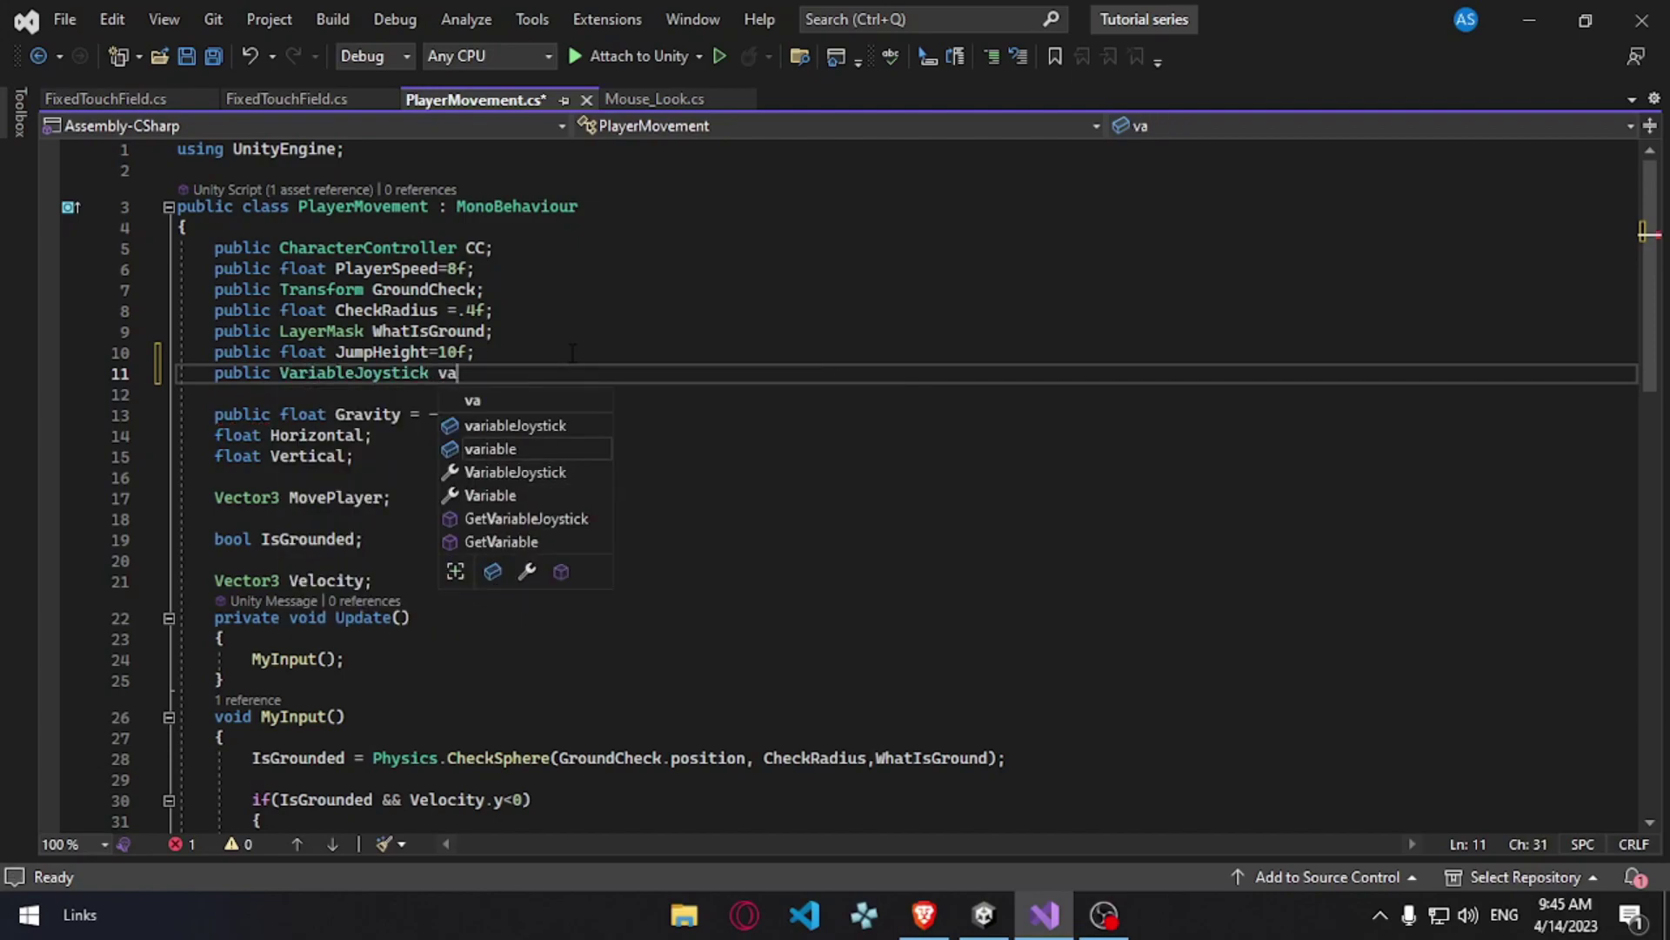
{"action": "key", "text": "Up"}
{"action": "key", "text": "Tab"}
{"action": "type", "text": ";"}
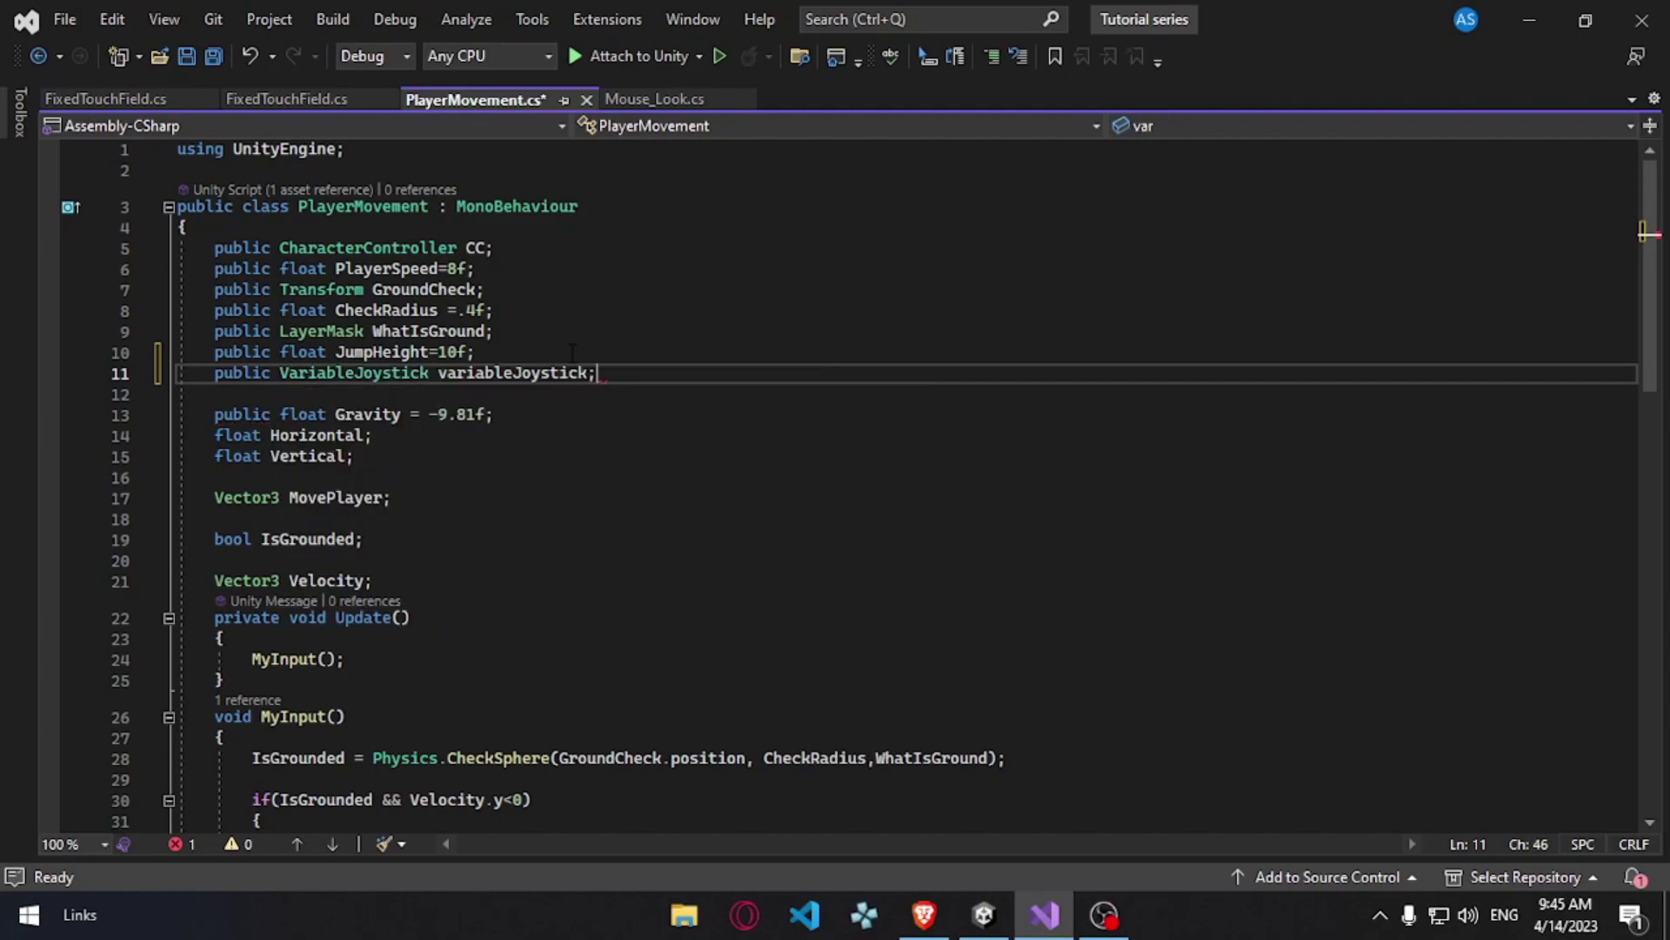
{"action": "key", "text": "ctrl+s"}
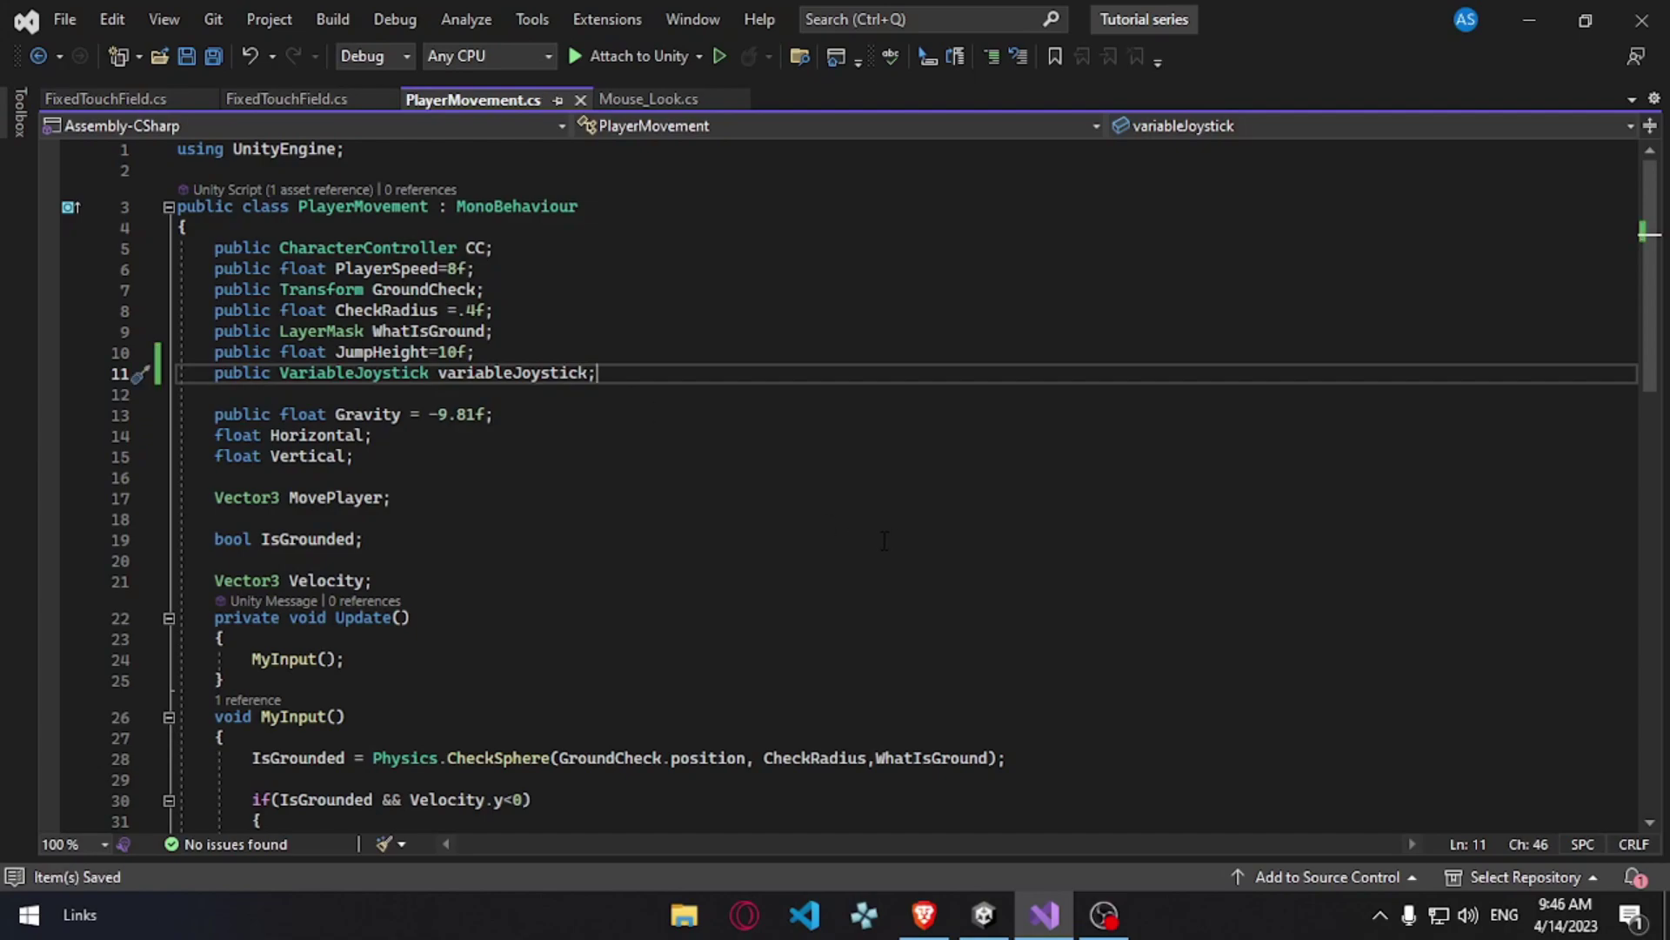
Step: In Unity, assign the Canvas's Variable Joystick to the Variable Joystick field of the Player's Player Movement script
{"action": "left_click", "coordinate": [1008, 929]}
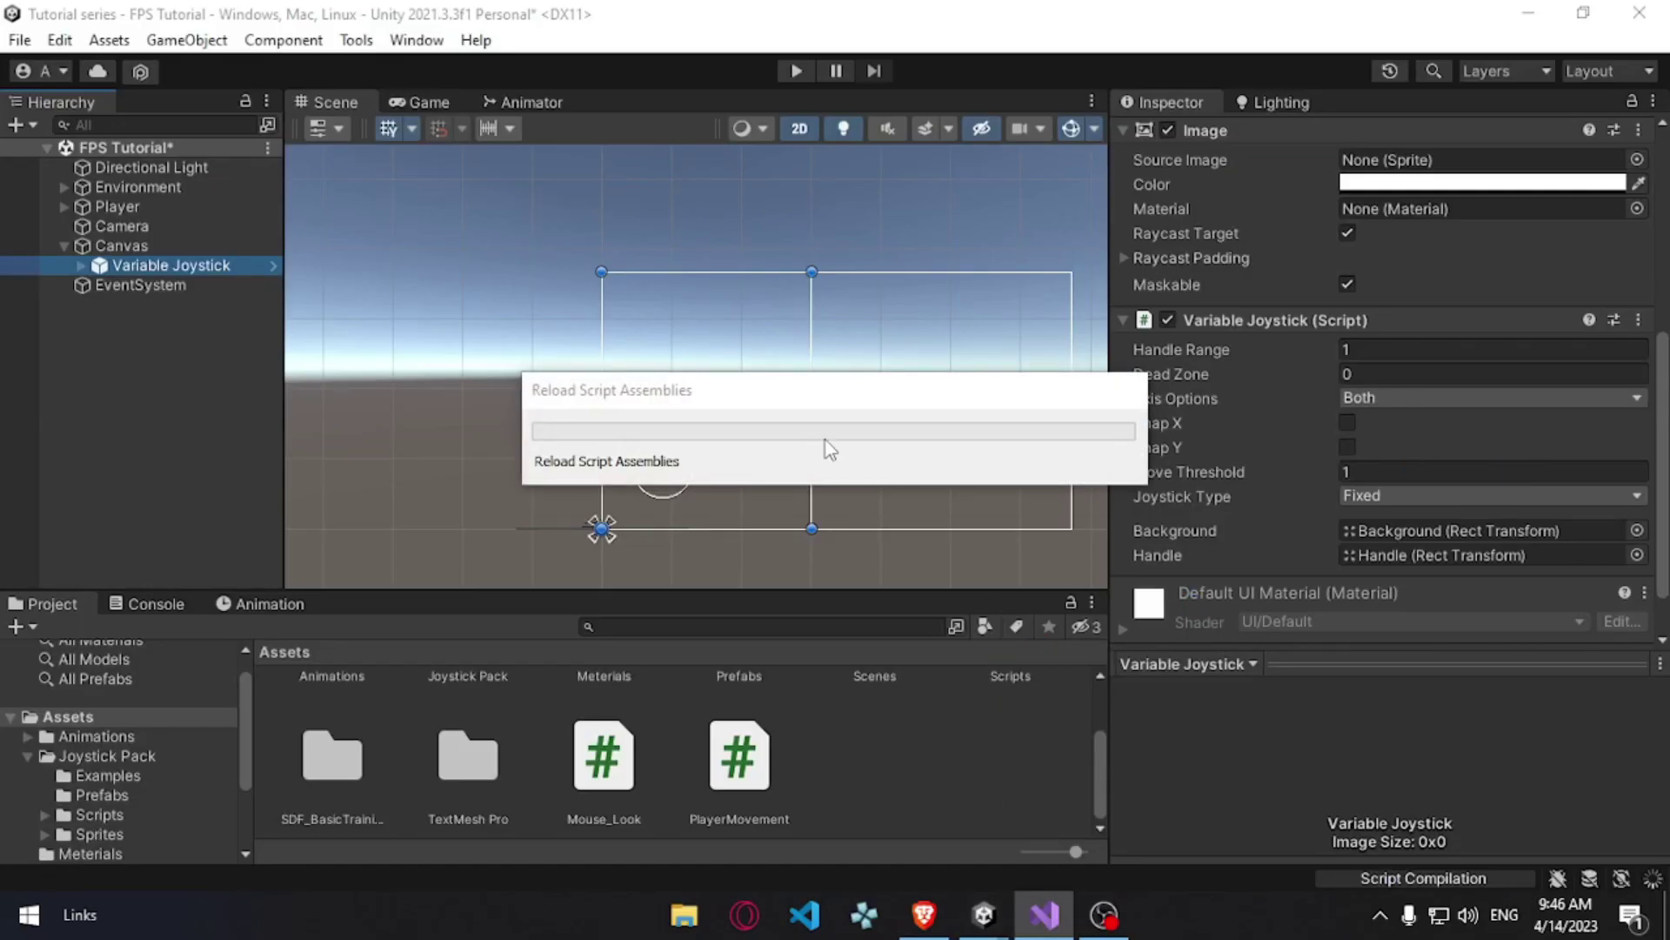
{"action": "left_click", "coordinate": [131, 206]}
{"action": "left_click_drag", "start_coordinate": [157, 265], "coordinate": [1413, 727]}
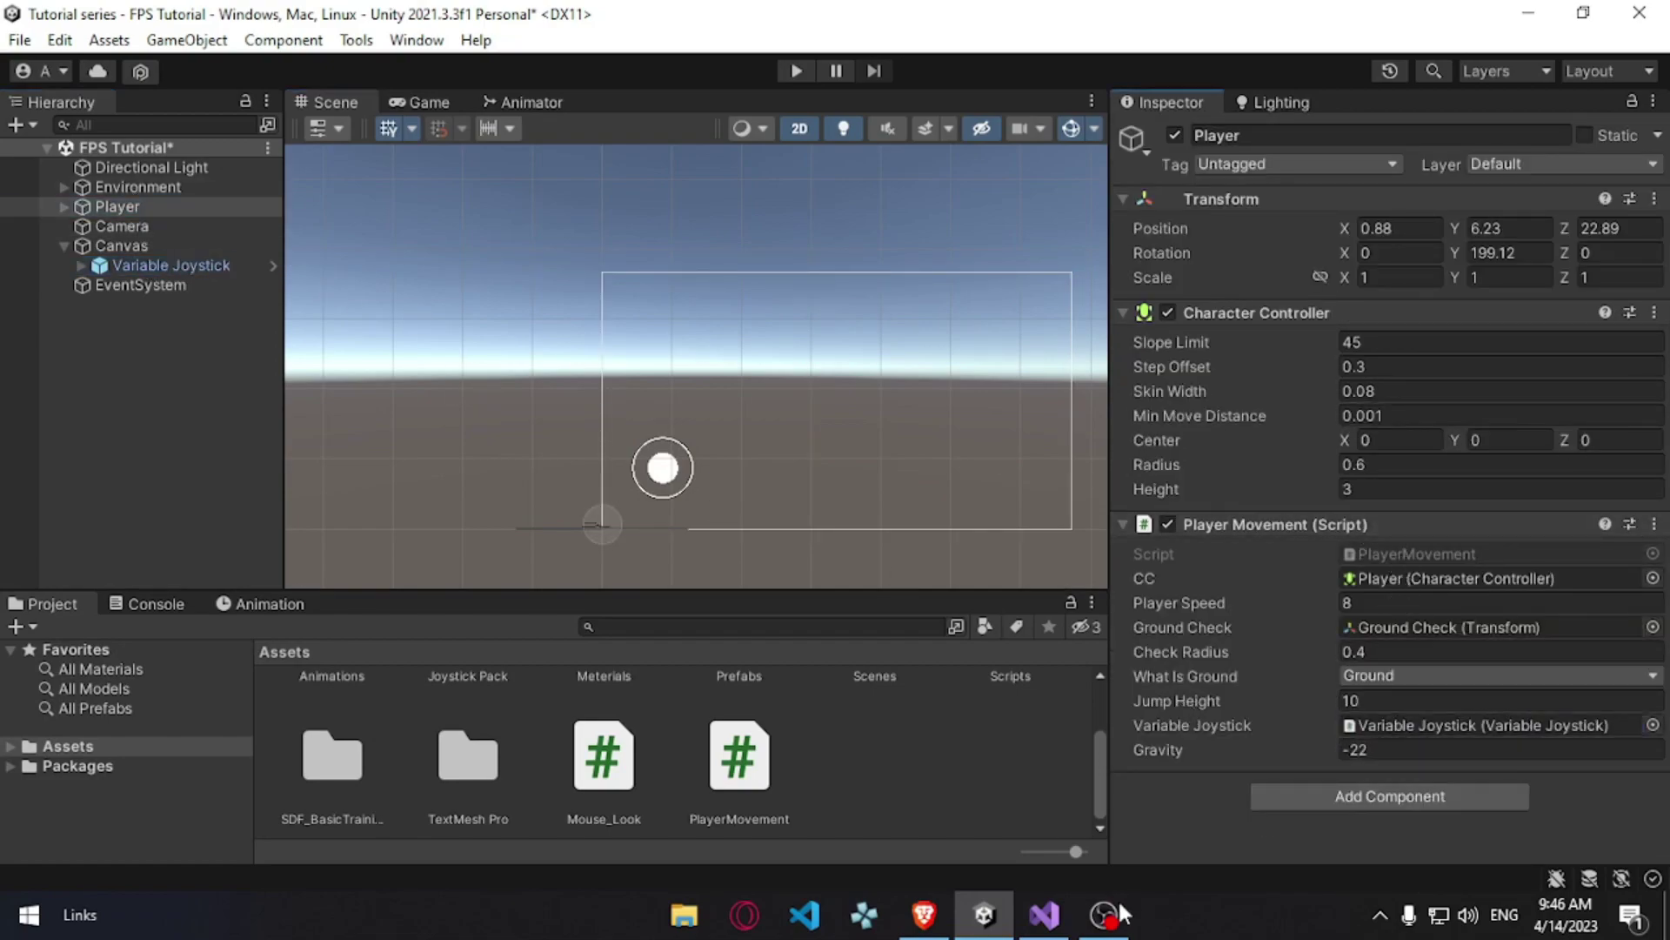
Step: In Visual Studio, replace Input.GetAxis("Horizontal") in PlayerMovement.cs's MyInput method with variableJoystick.Horizontal
{"action": "left_click", "coordinate": [1044, 915]}
{"action": "left_click", "coordinate": [214, 394]}
{"action": "triple_click", "coordinate": [405, 373]}
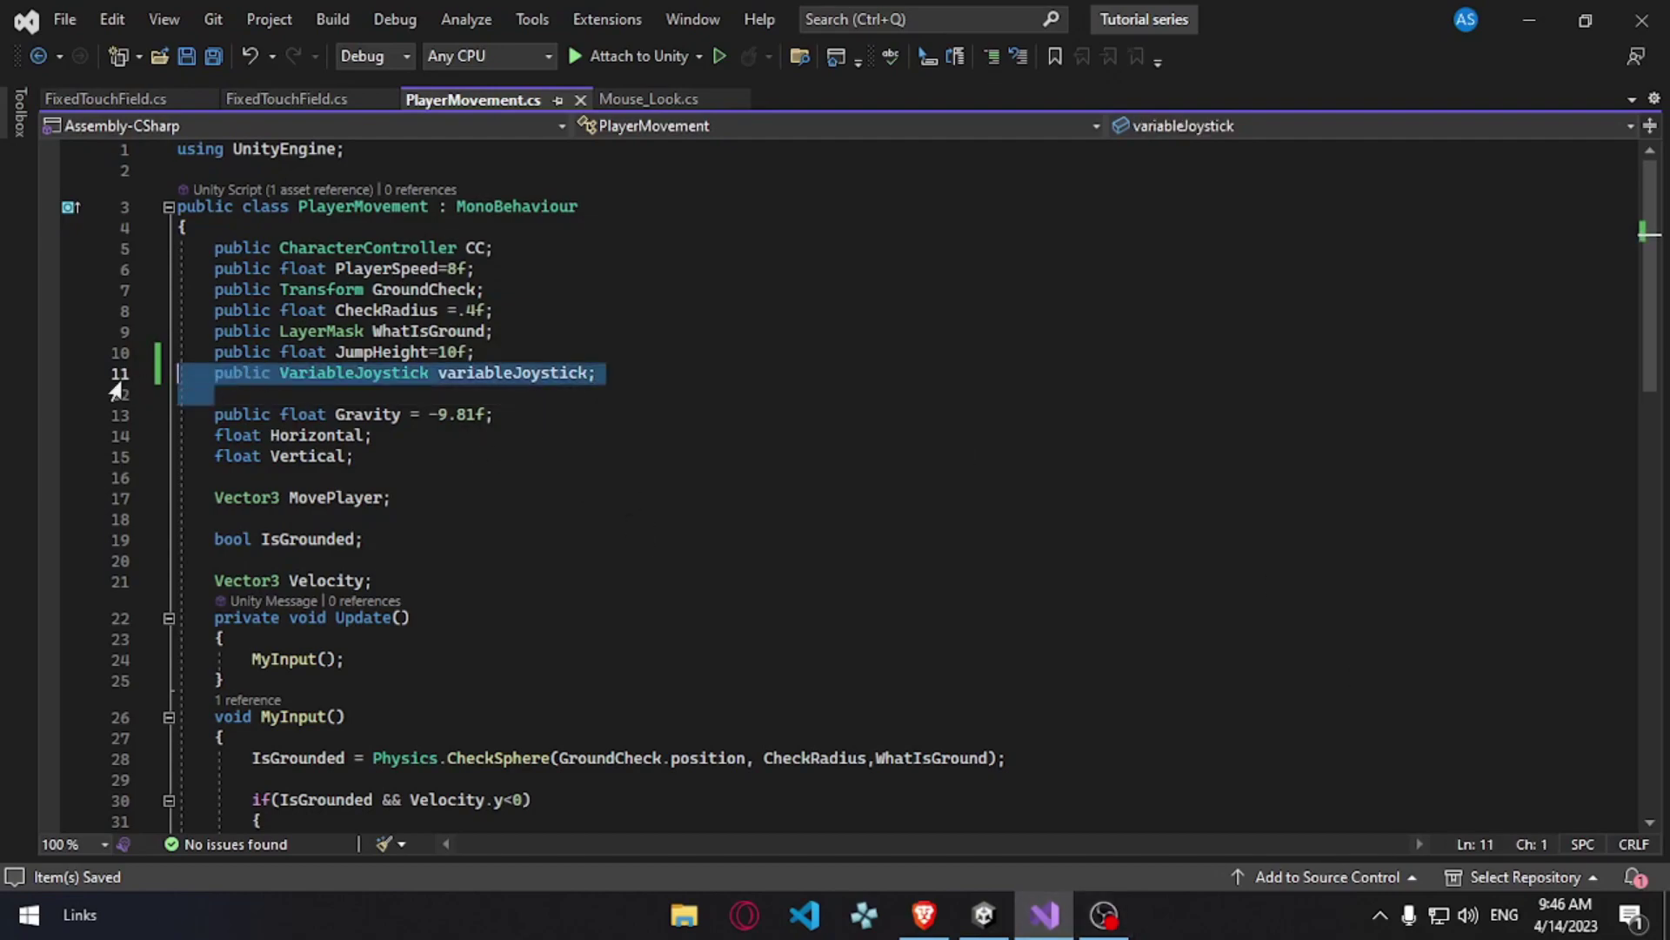
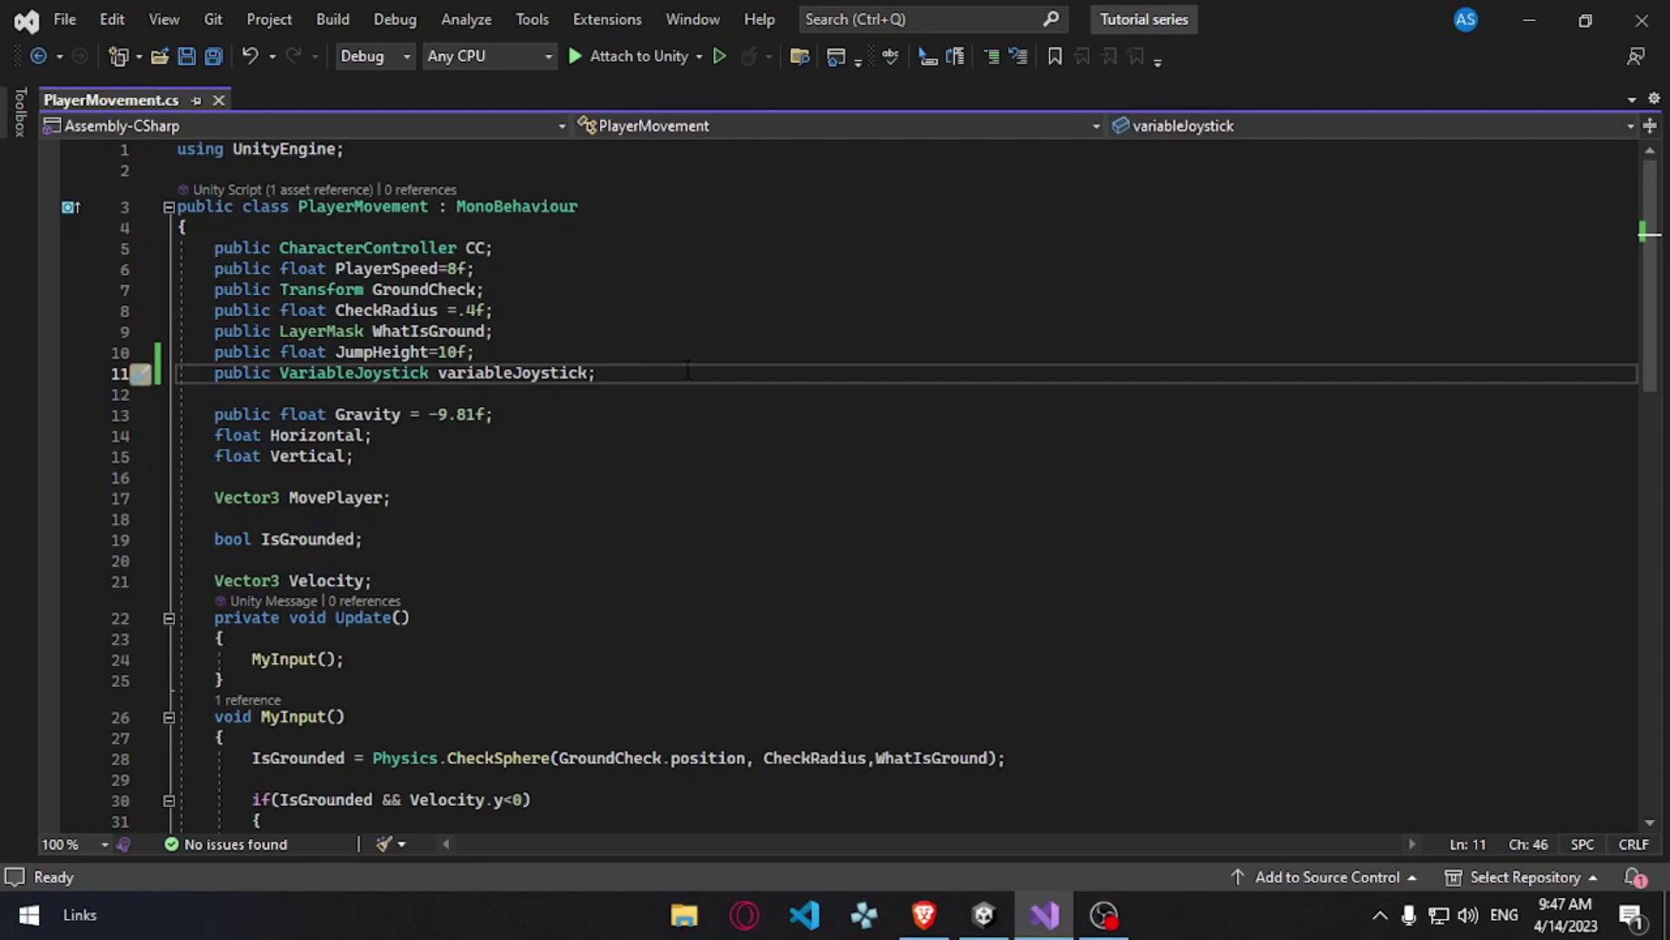
{"action": "scroll", "coordinate": [576, 548], "scroll_direction": "down", "scroll_amount": 2}
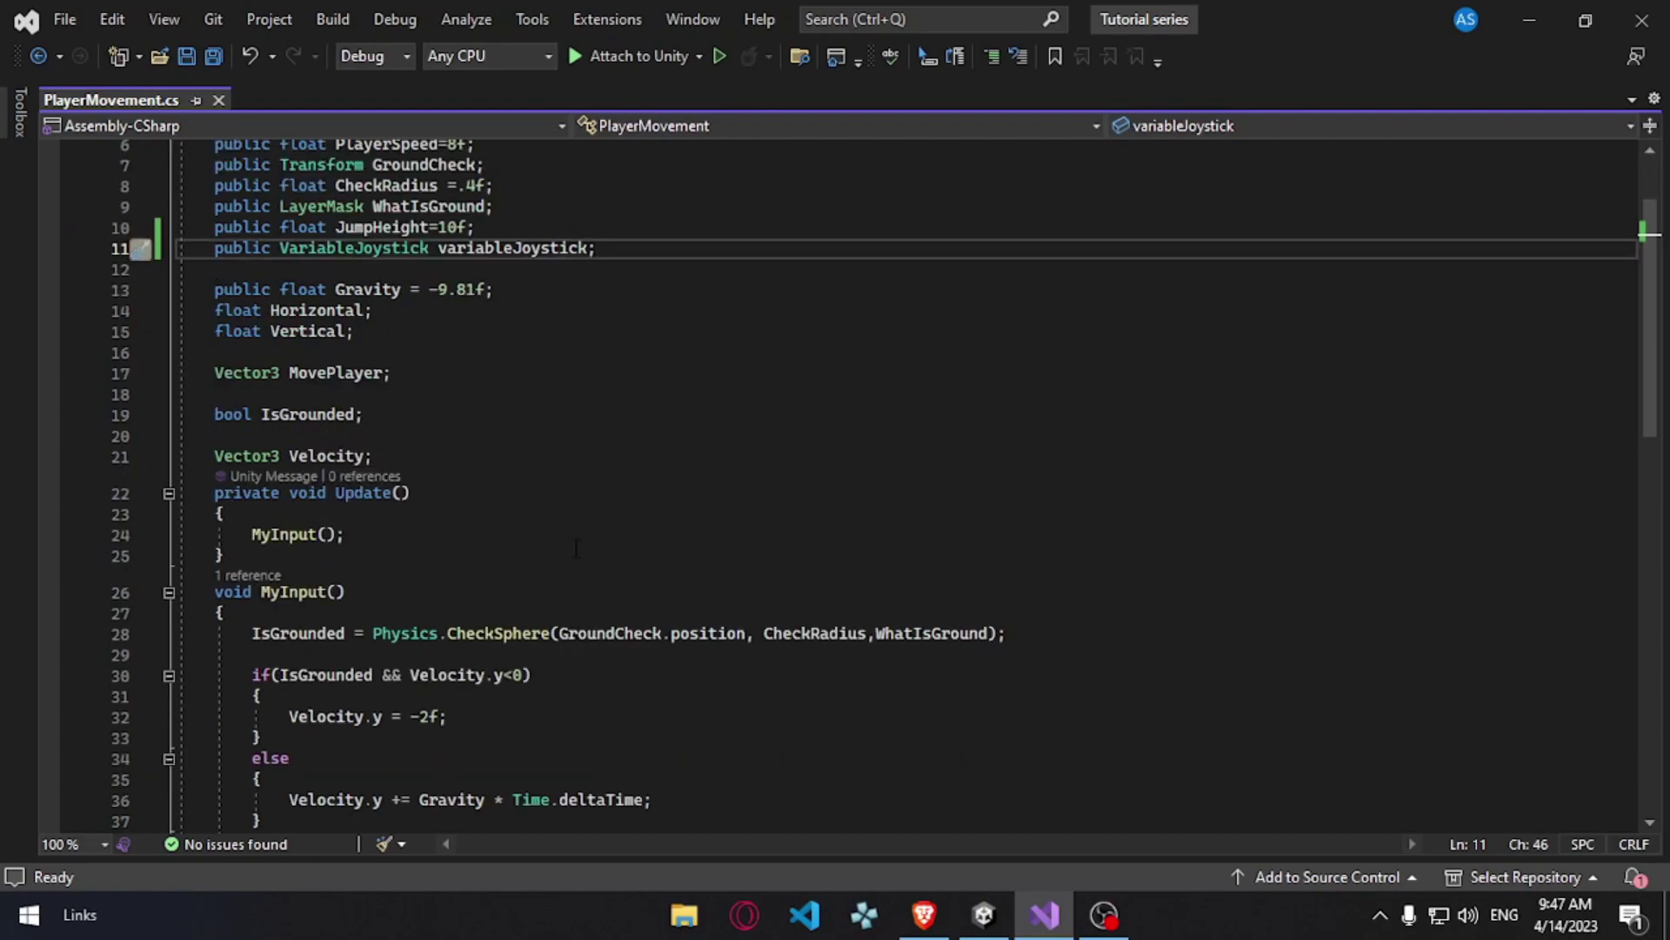
{"action": "scroll", "coordinate": [576, 548], "scroll_direction": "down", "scroll_amount": 8}
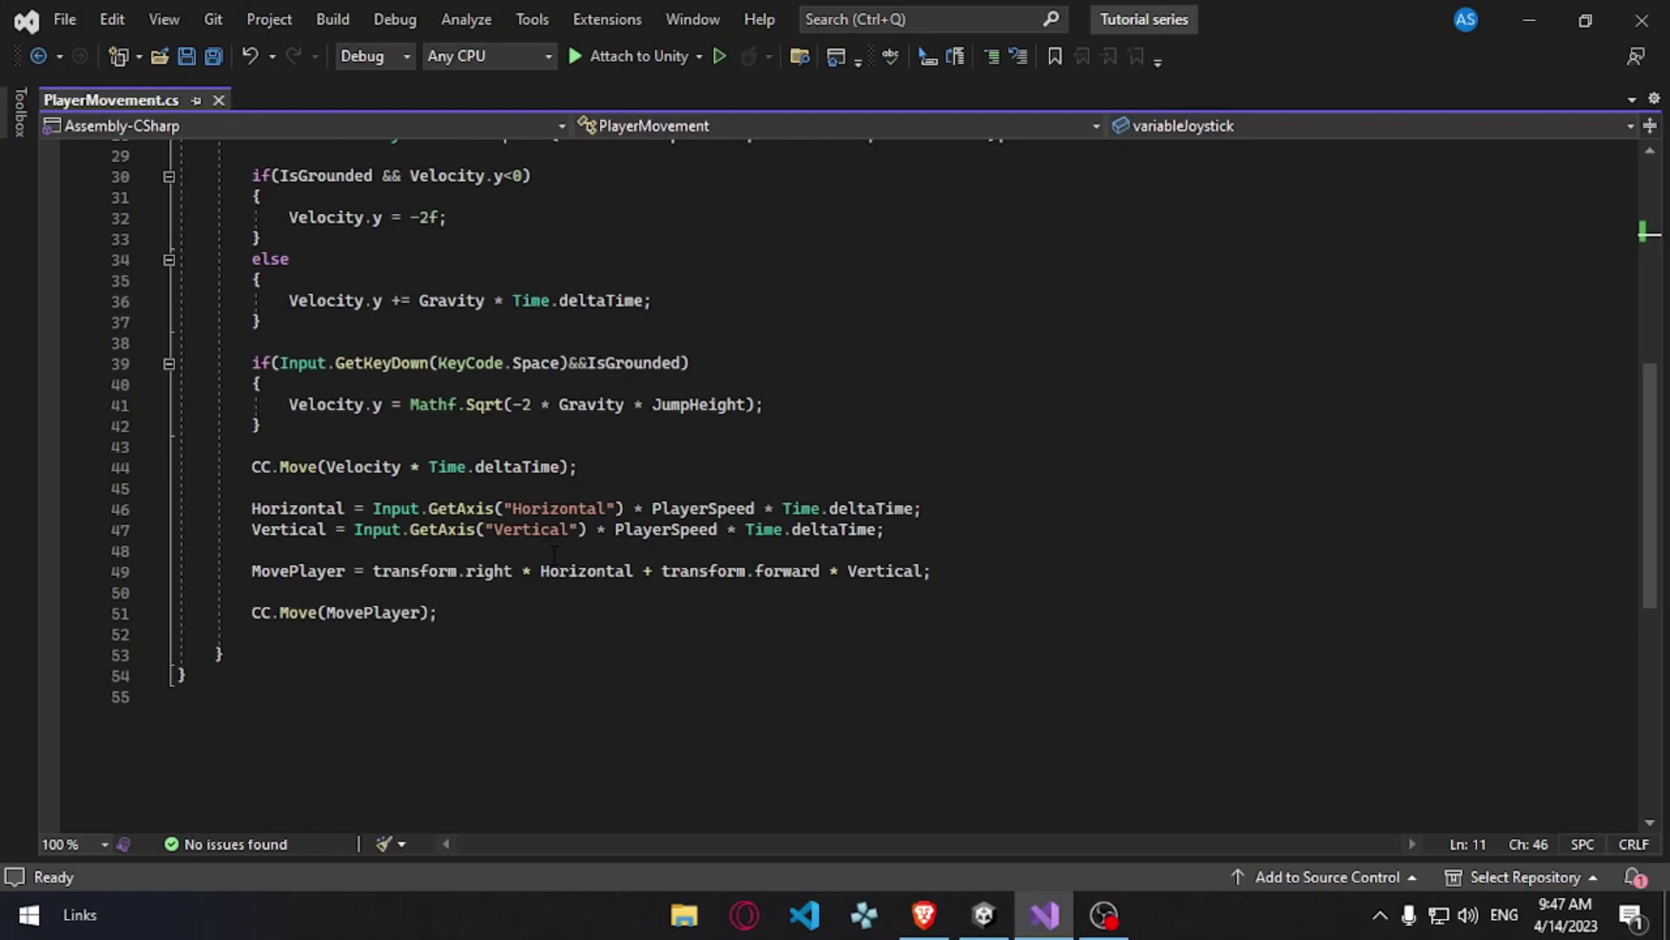
{"action": "left_click_drag", "start_coordinate": [365, 508], "coordinate": [625, 508]}
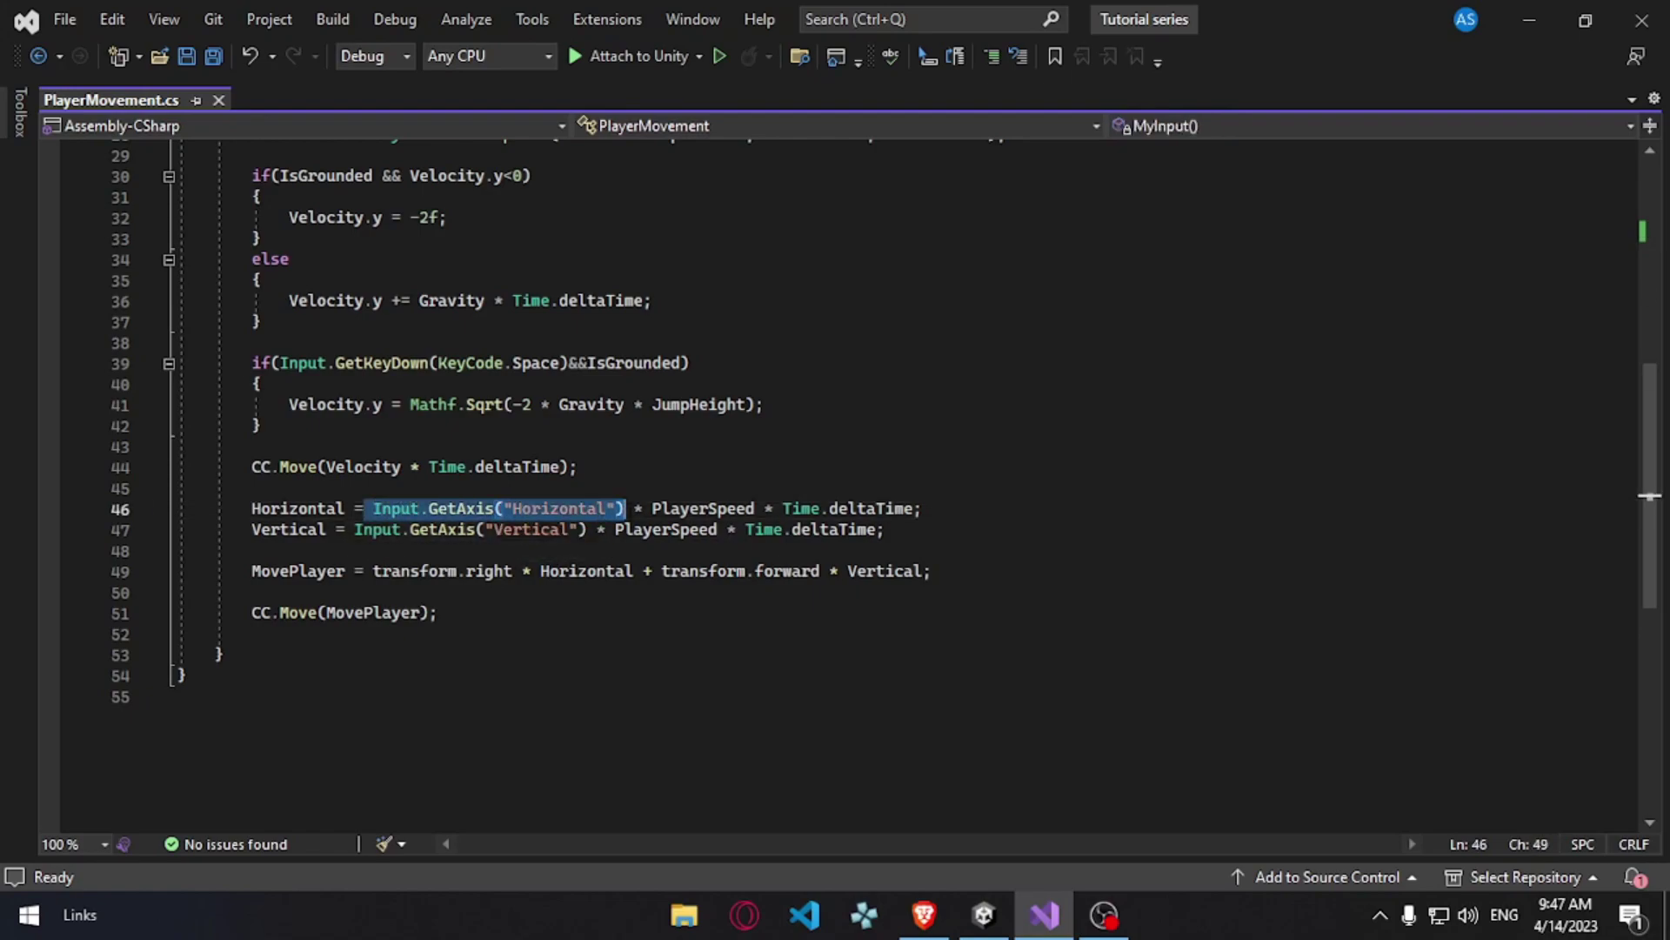
{"action": "type", "text": "variableJoystick"}
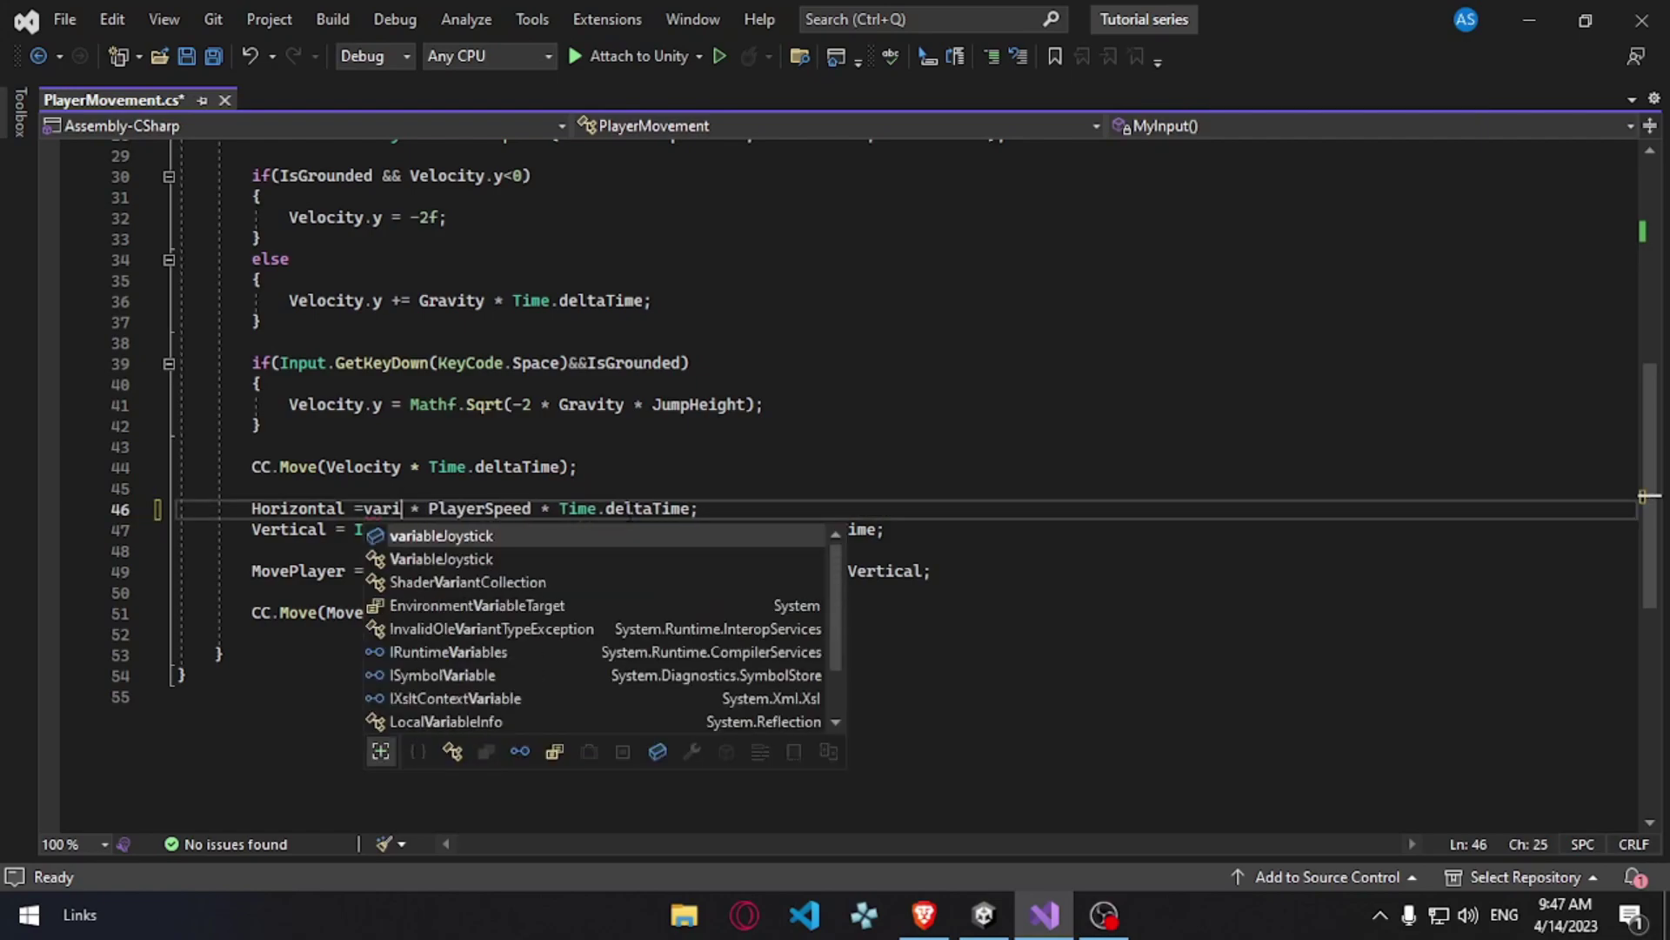
{"action": "key", "text": "Tab"}
{"action": "type", "text": ".ho"}
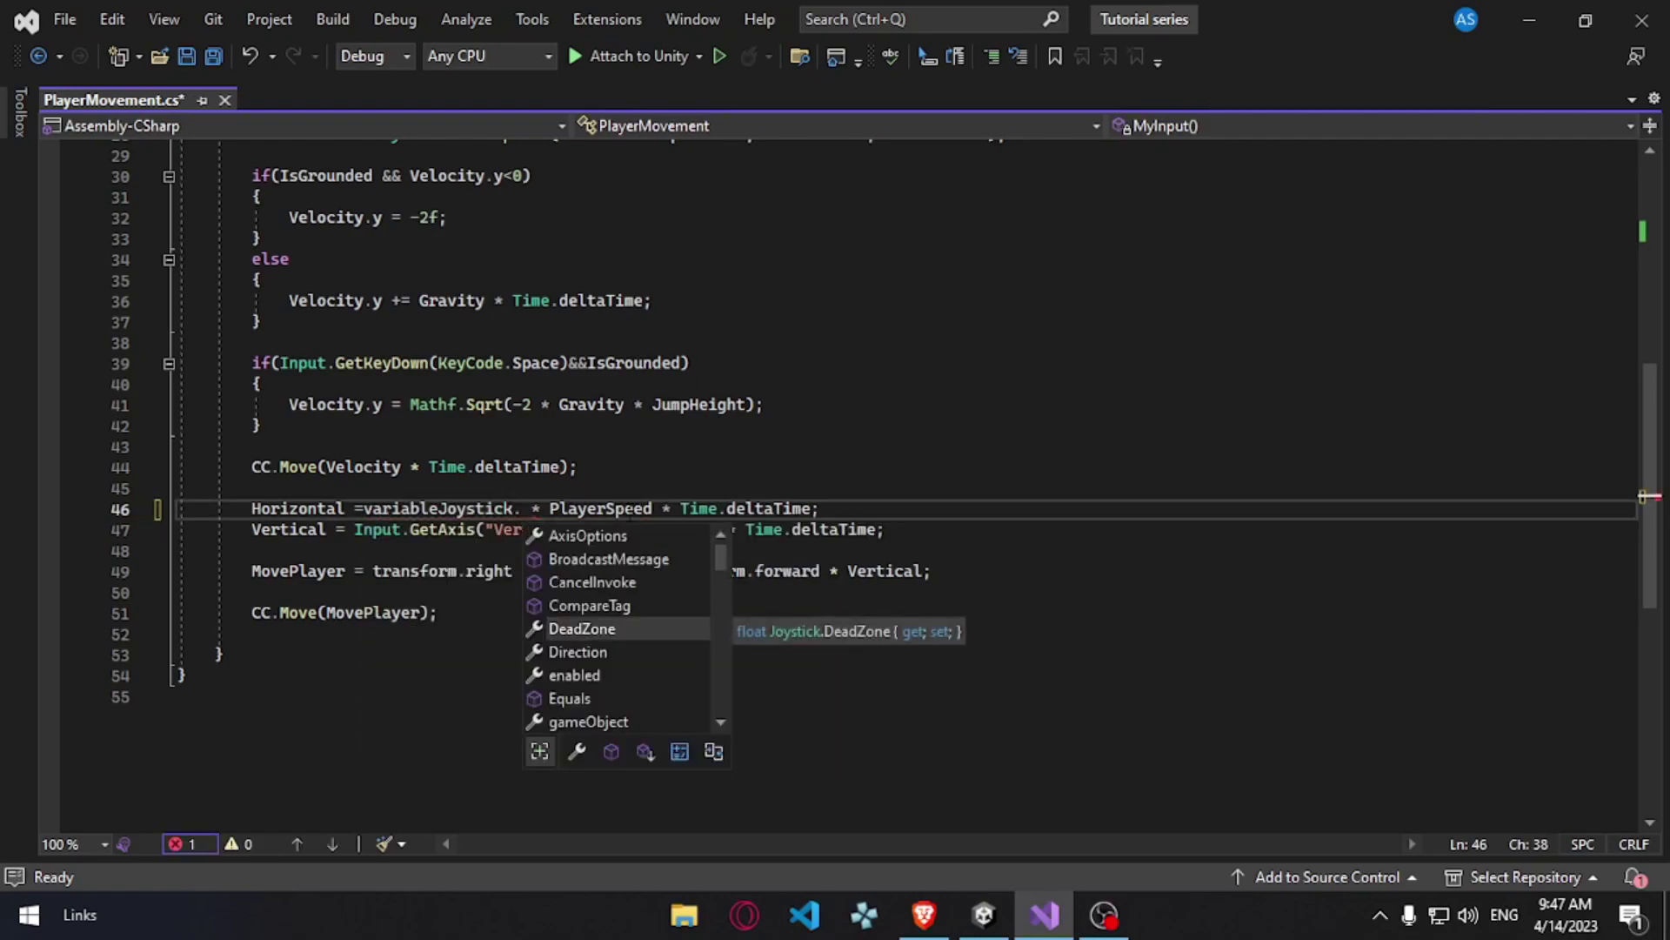
{"action": "key", "text": "Tab"}
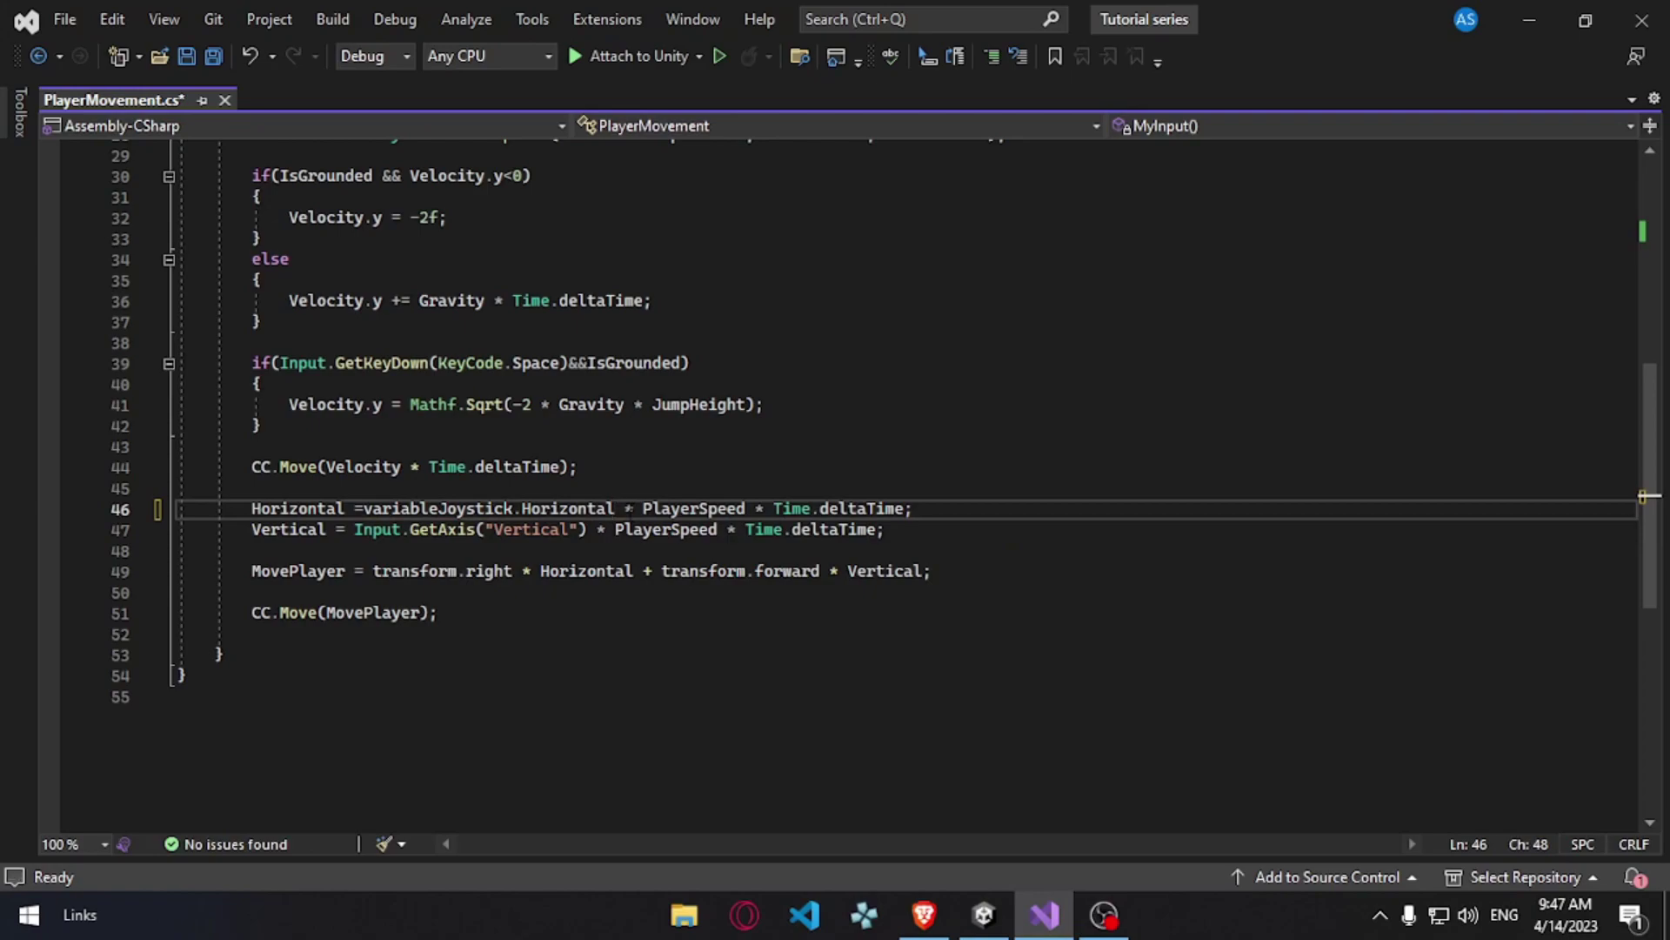
Step: Replace Input.GetAxis("Vertical") in the Vertical assignment with variableJoystick.Vertical and save the PlayerMovement script
{"action": "left_click_drag", "start_coordinate": [355, 529], "coordinate": [589, 529]}
{"action": "key", "text": "BackSpace"}
{"action": "type", "text": "v"}
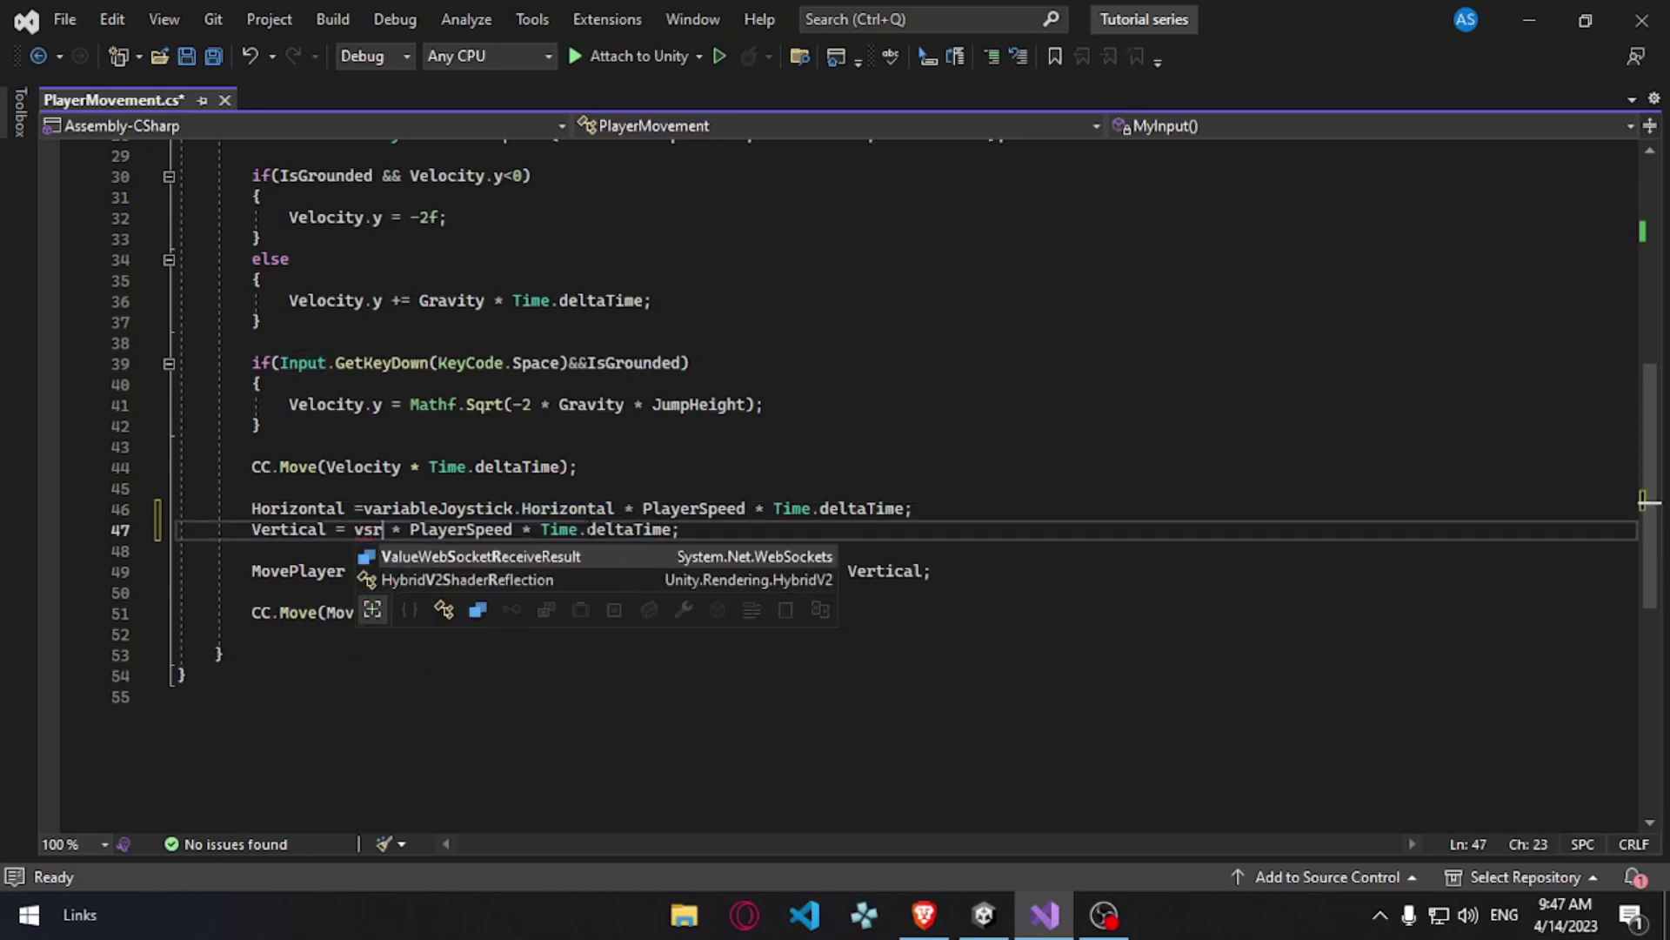
{"action": "type", "text": "s"}
{"action": "key", "text": "BackSpace"}
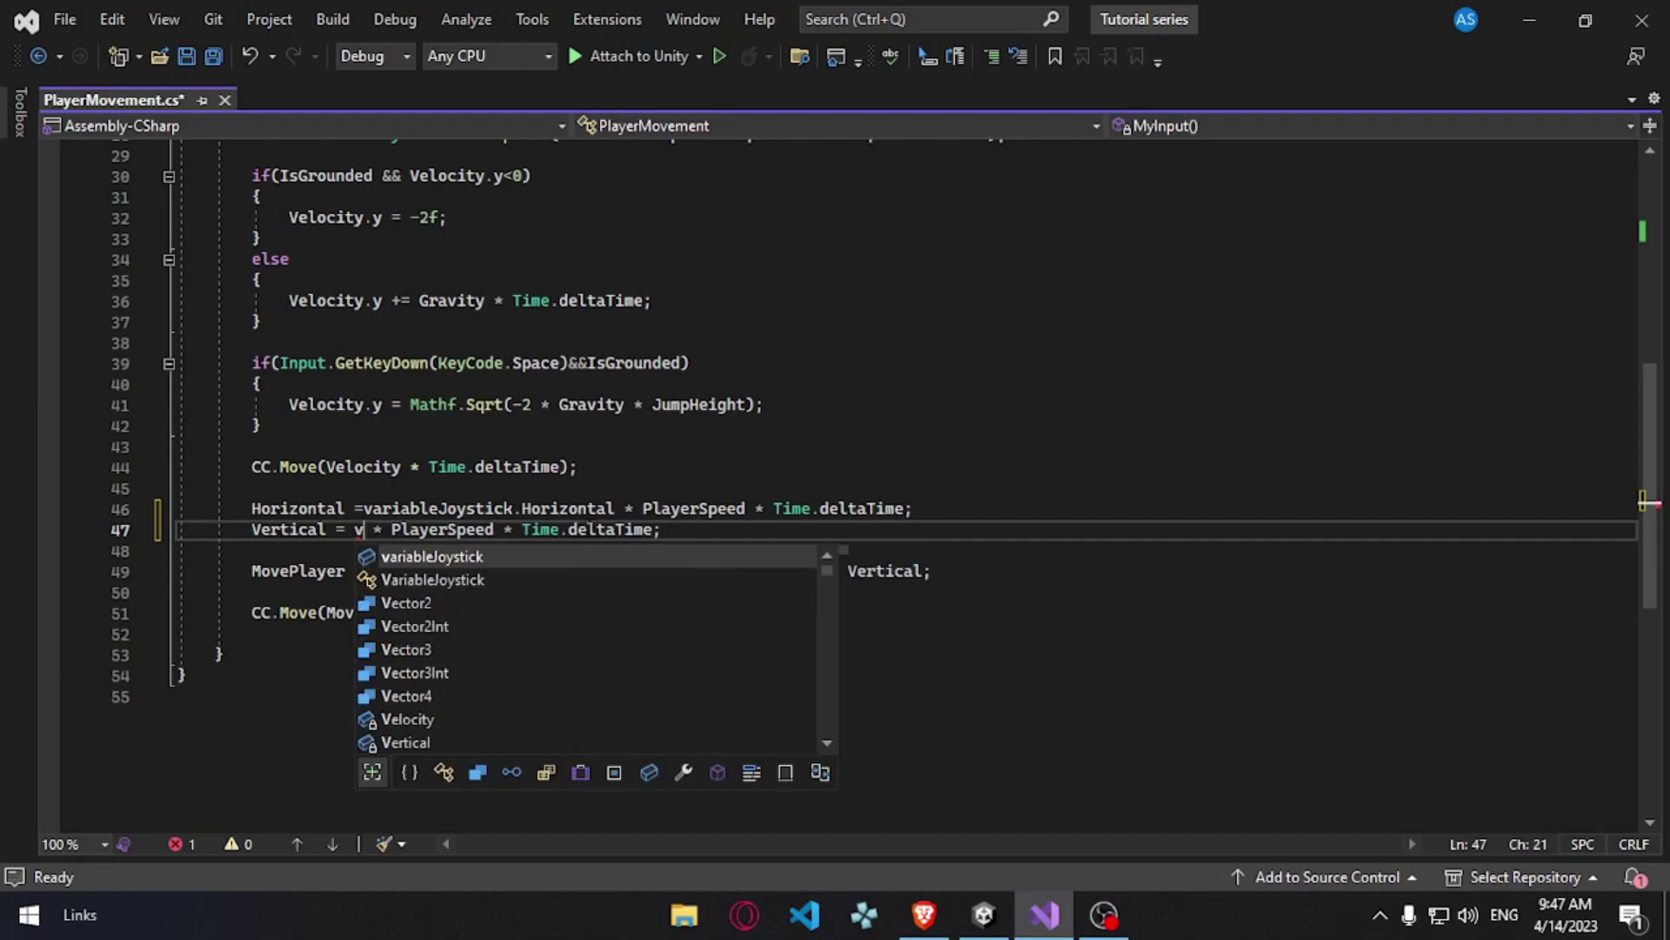
{"action": "key", "text": "Down"}
{"action": "key", "text": "Up"}
{"action": "key", "text": "Tab"}
{"action": "type", "text": ".ve"}
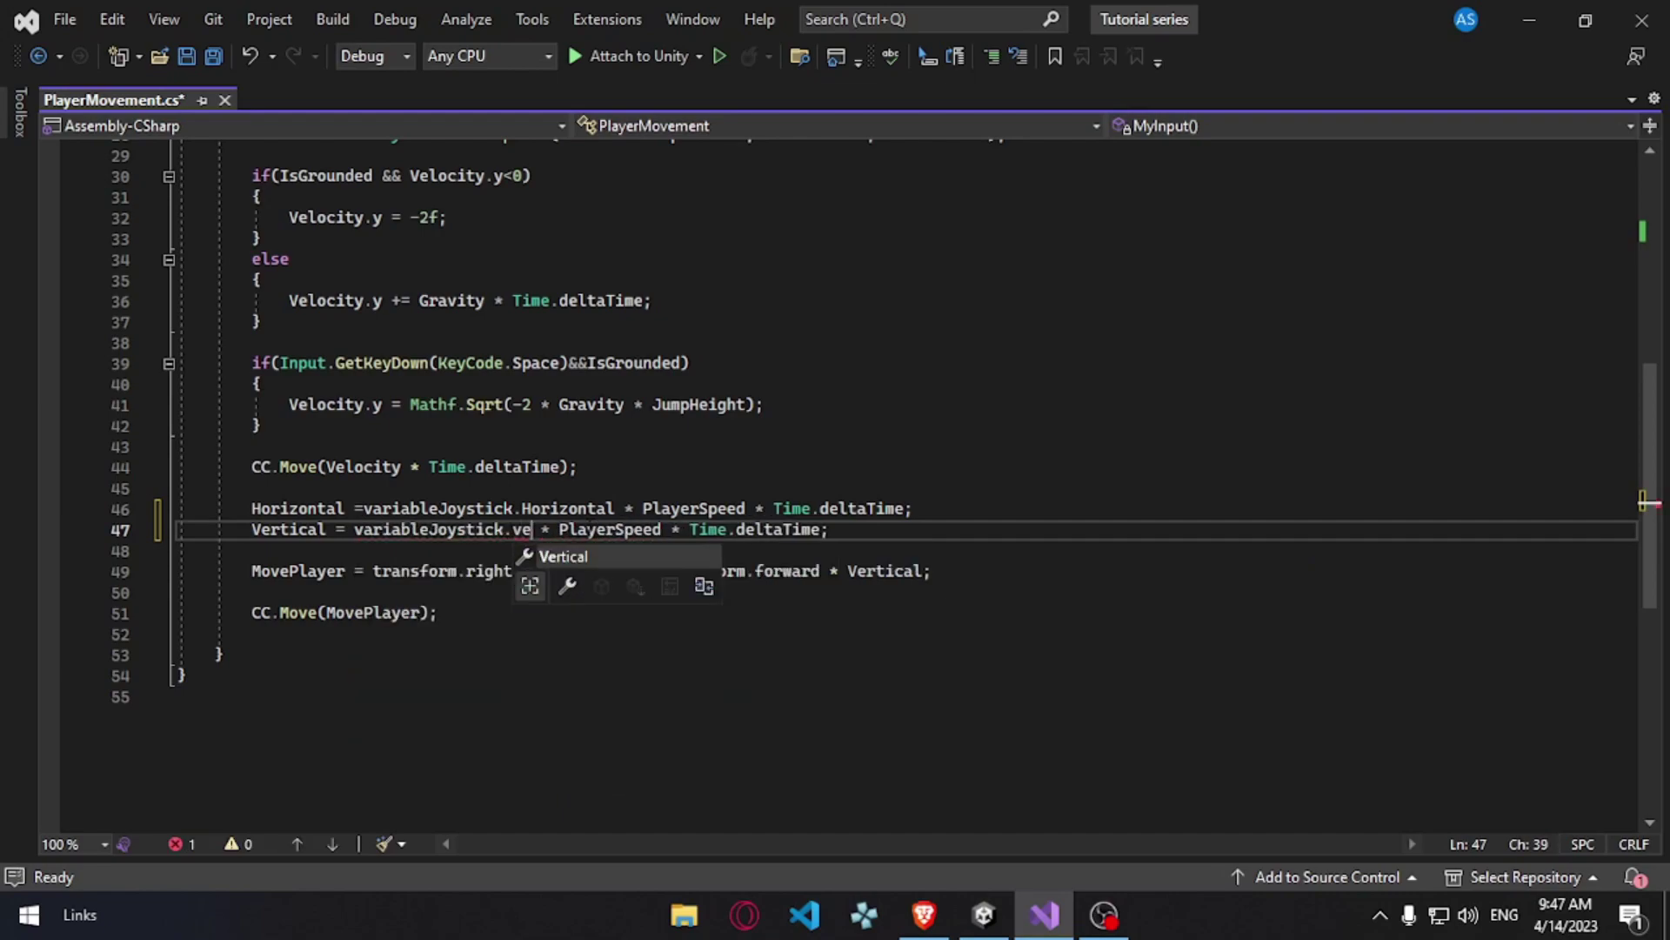
{"action": "key", "text": "Tab"}
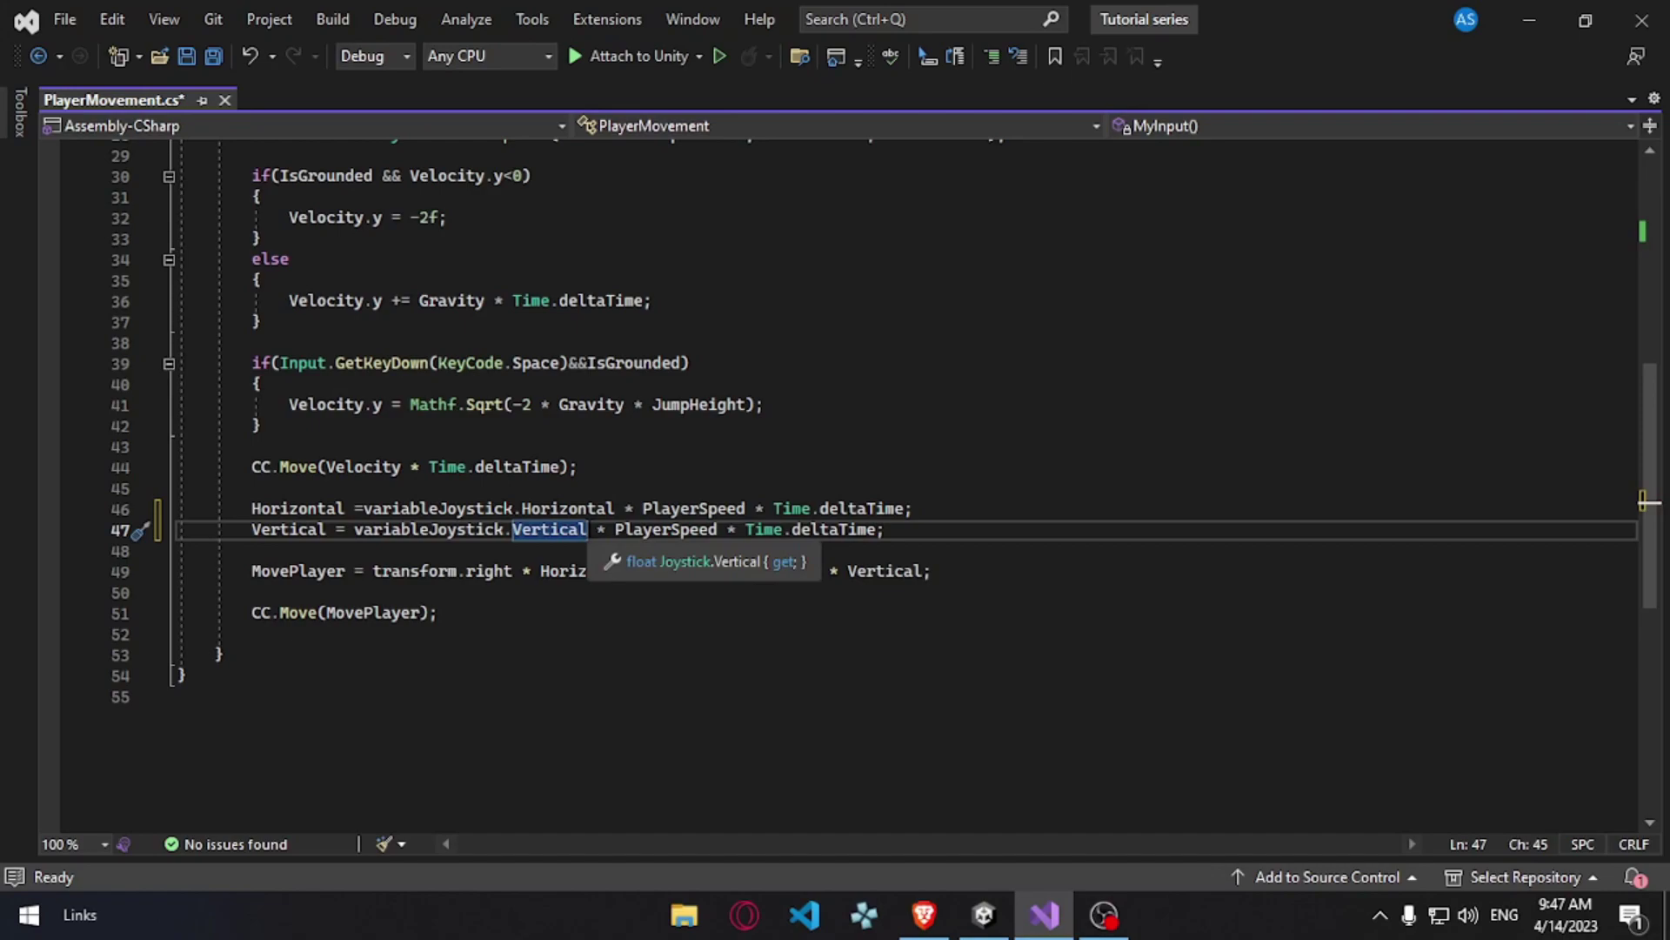
{"action": "key", "text": "ctrl+s"}
{"action": "left_click_drag", "start_coordinate": [248, 508], "coordinate": [986, 516]}
{"action": "left_click", "coordinate": [986, 520]}
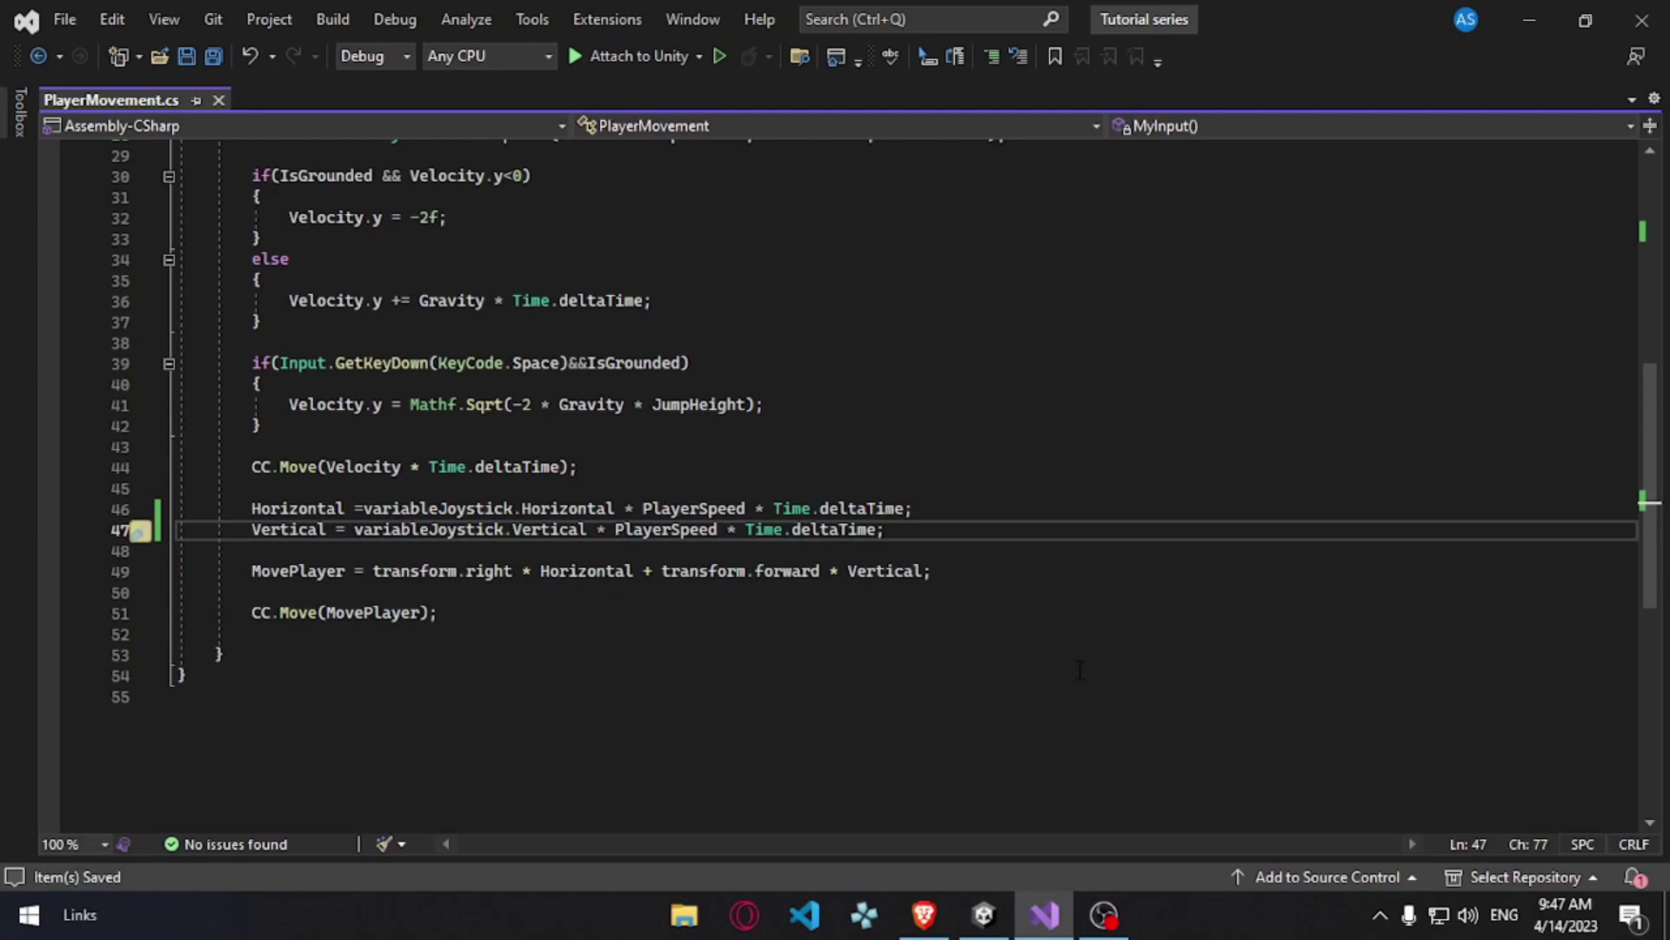
Step: Switch to Unity, run the game briefly to check the joystick, and stop play mode
{"action": "left_click", "coordinate": [984, 914]}
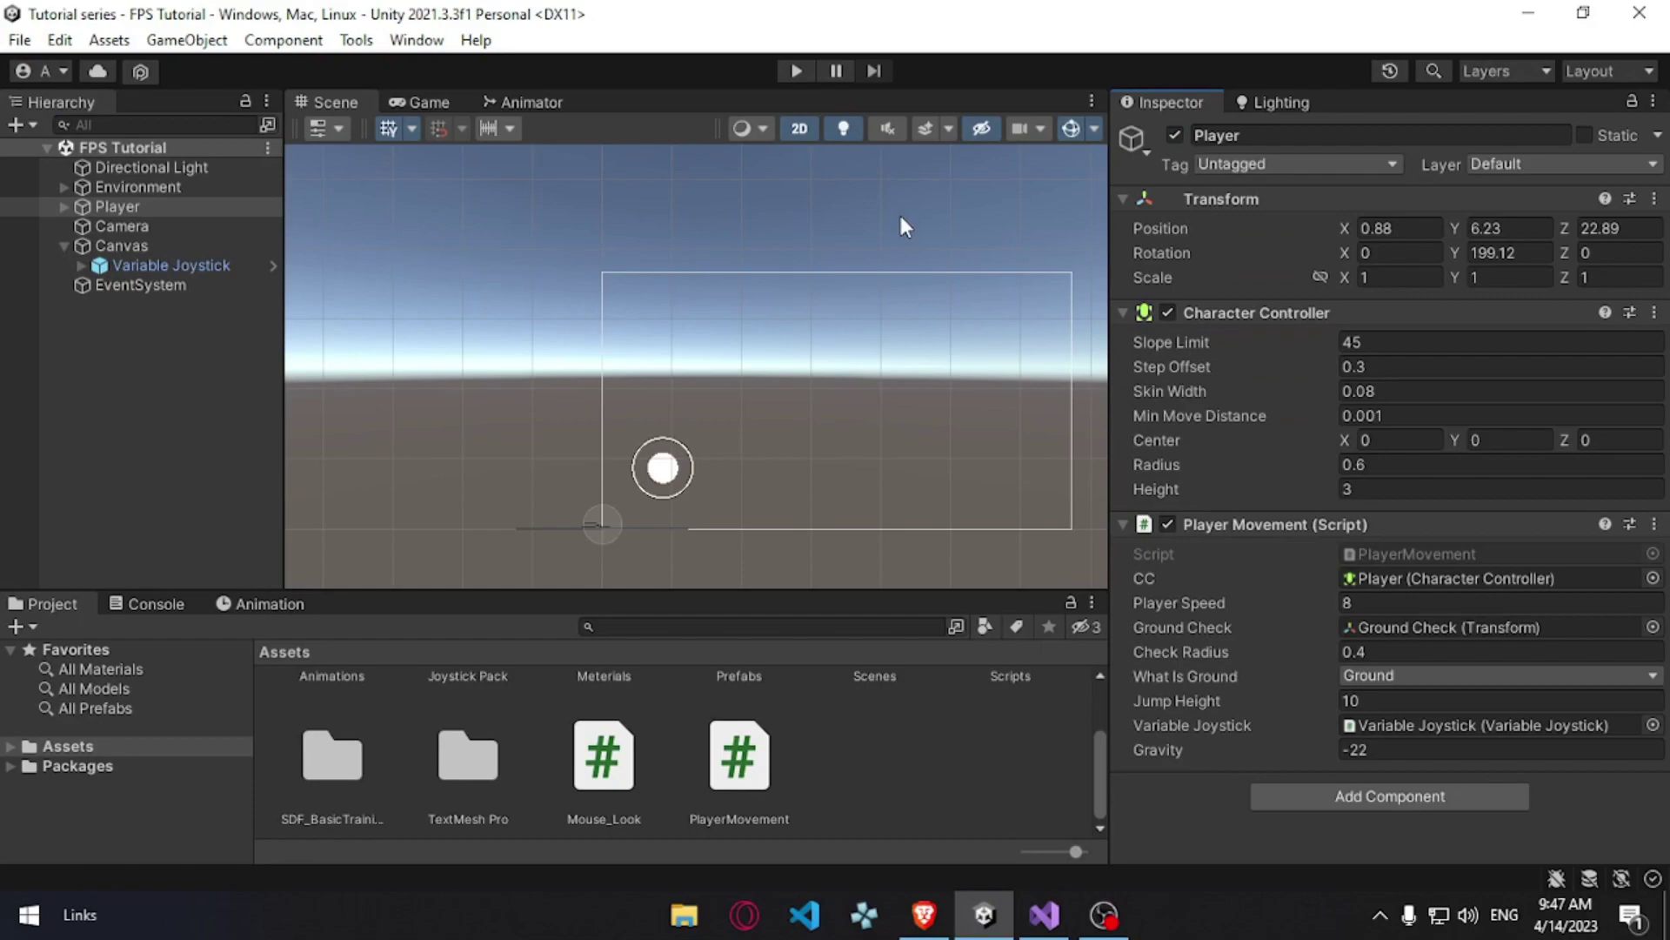
{"action": "left_click", "coordinate": [796, 71]}
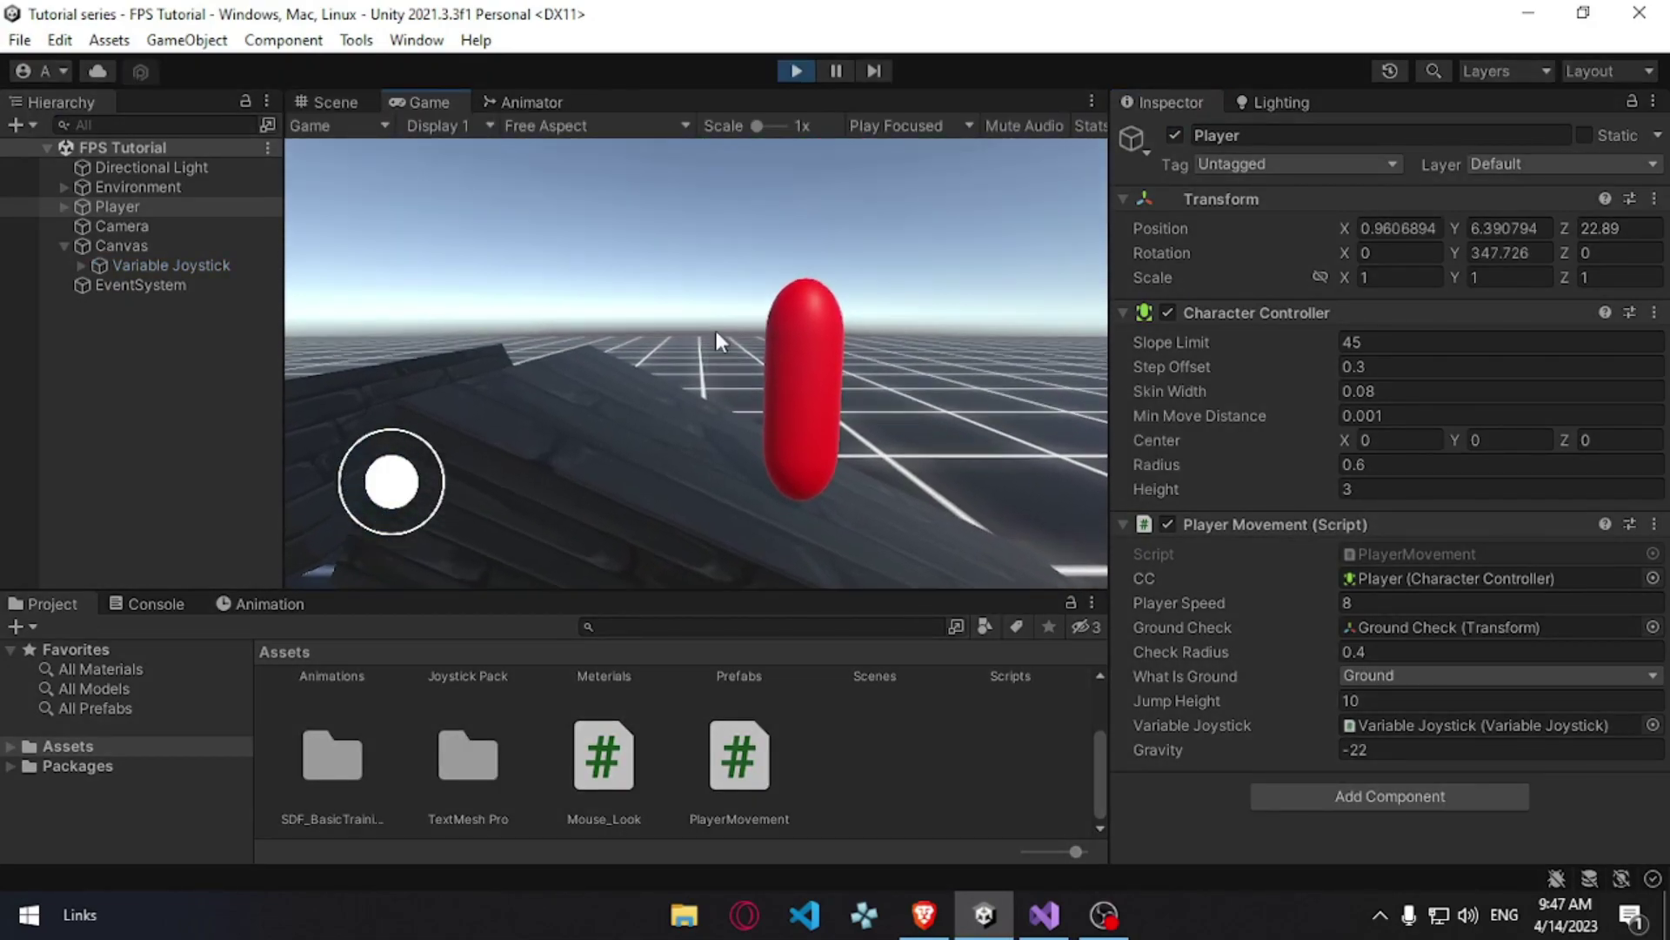
{"action": "left_click", "coordinate": [796, 70]}
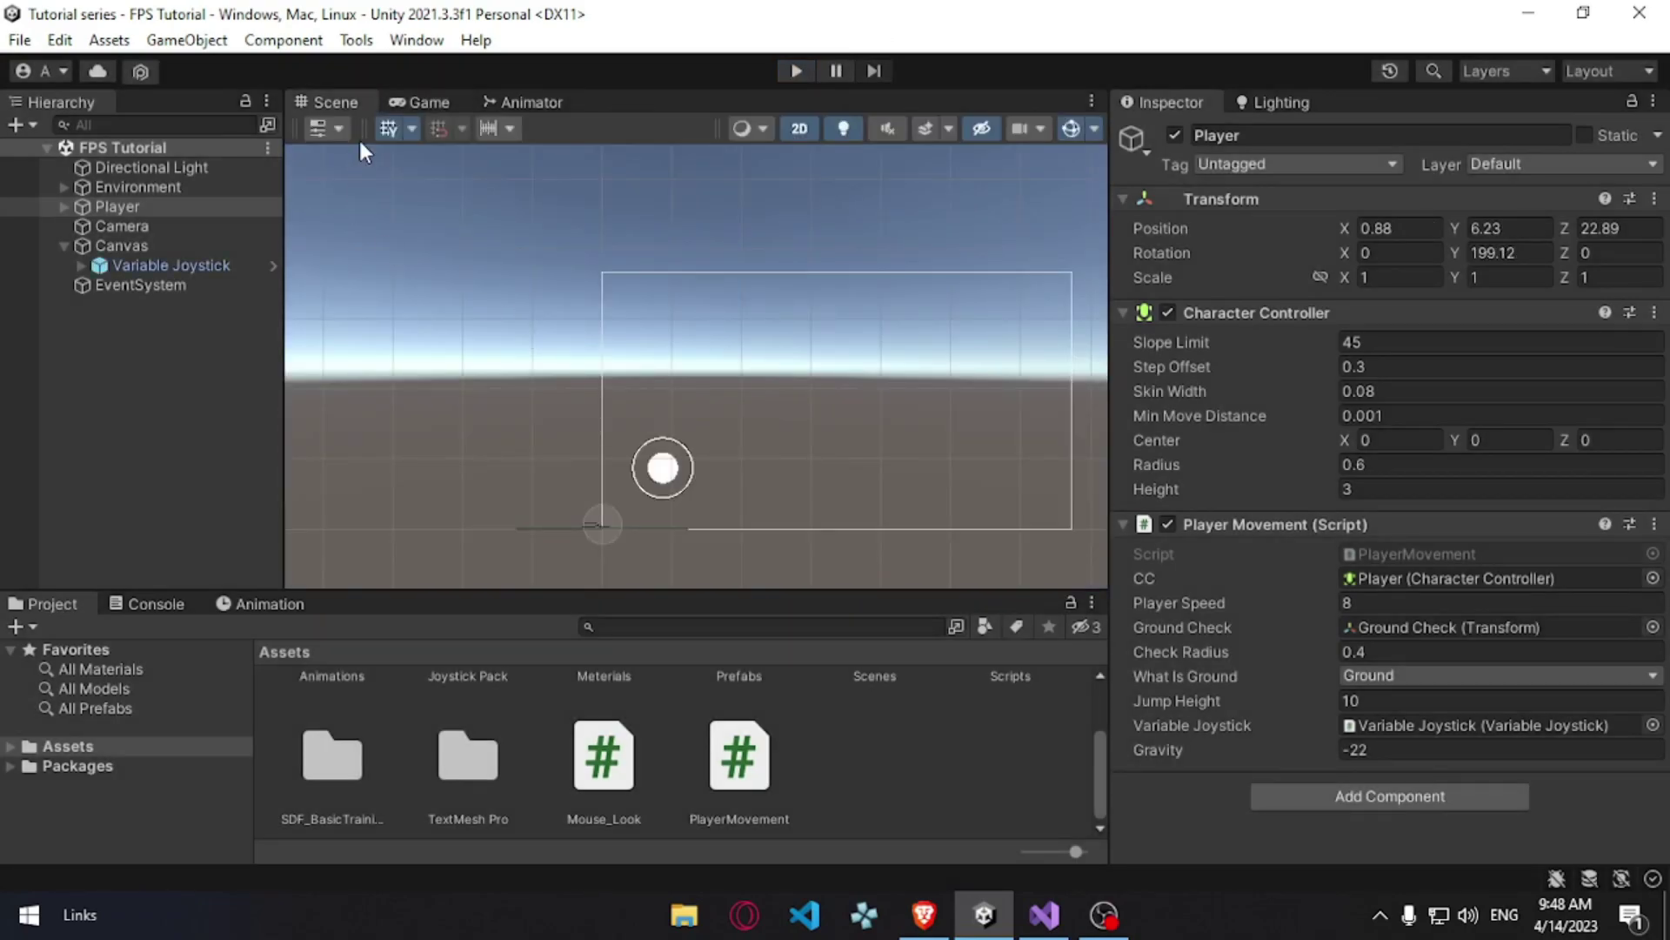
{"action": "left_click", "coordinate": [423, 104]}
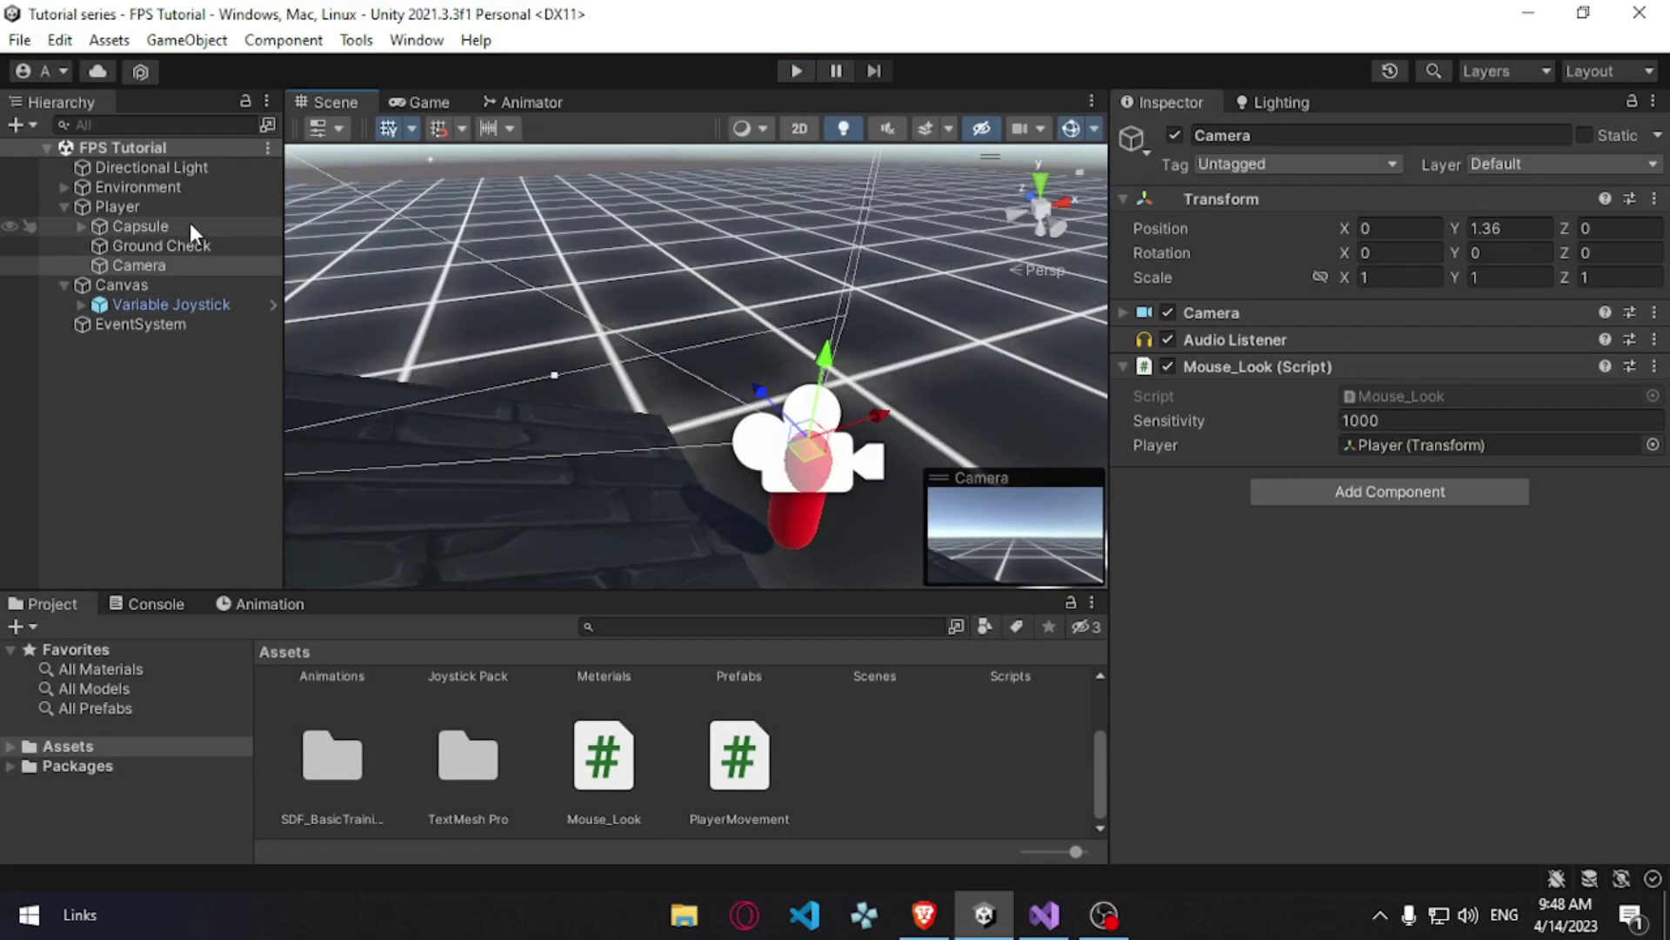
Step: In Visual Studio, comment out the Cursor.lockState and Cursor.visible lines in Mouse_Look.cs's Start method and save the script
{"action": "left_click", "coordinate": [140, 227]}
{"action": "left_click", "coordinate": [1045, 916]}
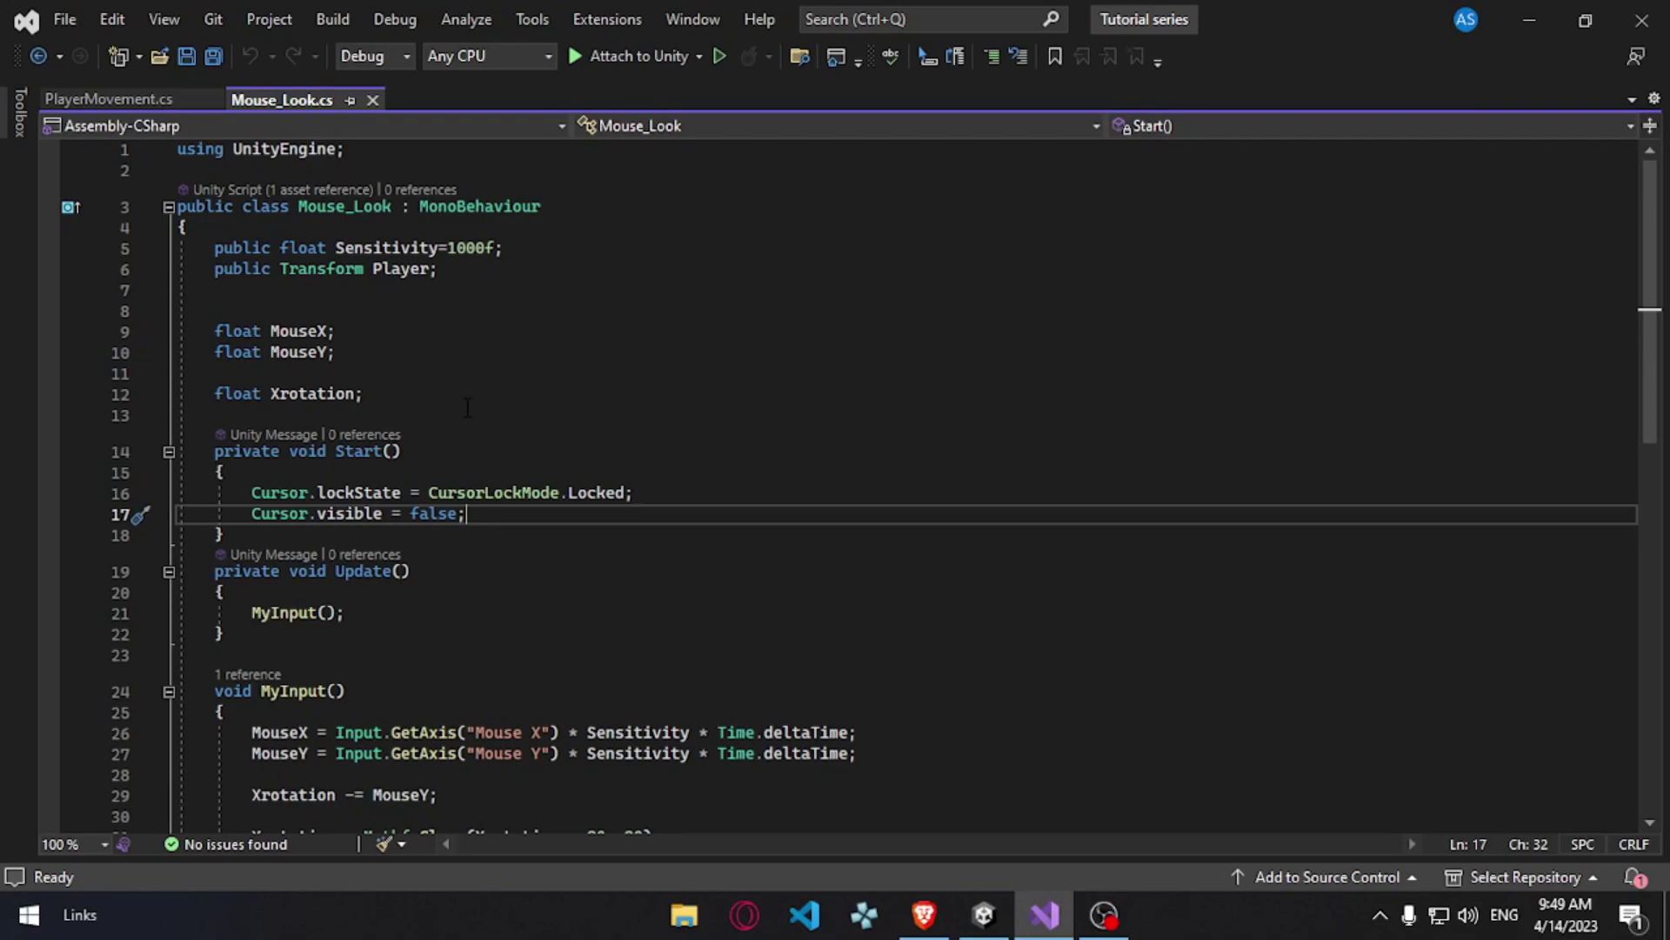
{"action": "left_click_drag", "start_coordinate": [252, 492], "coordinate": [567, 515]}
{"action": "left_click", "coordinate": [567, 533]}
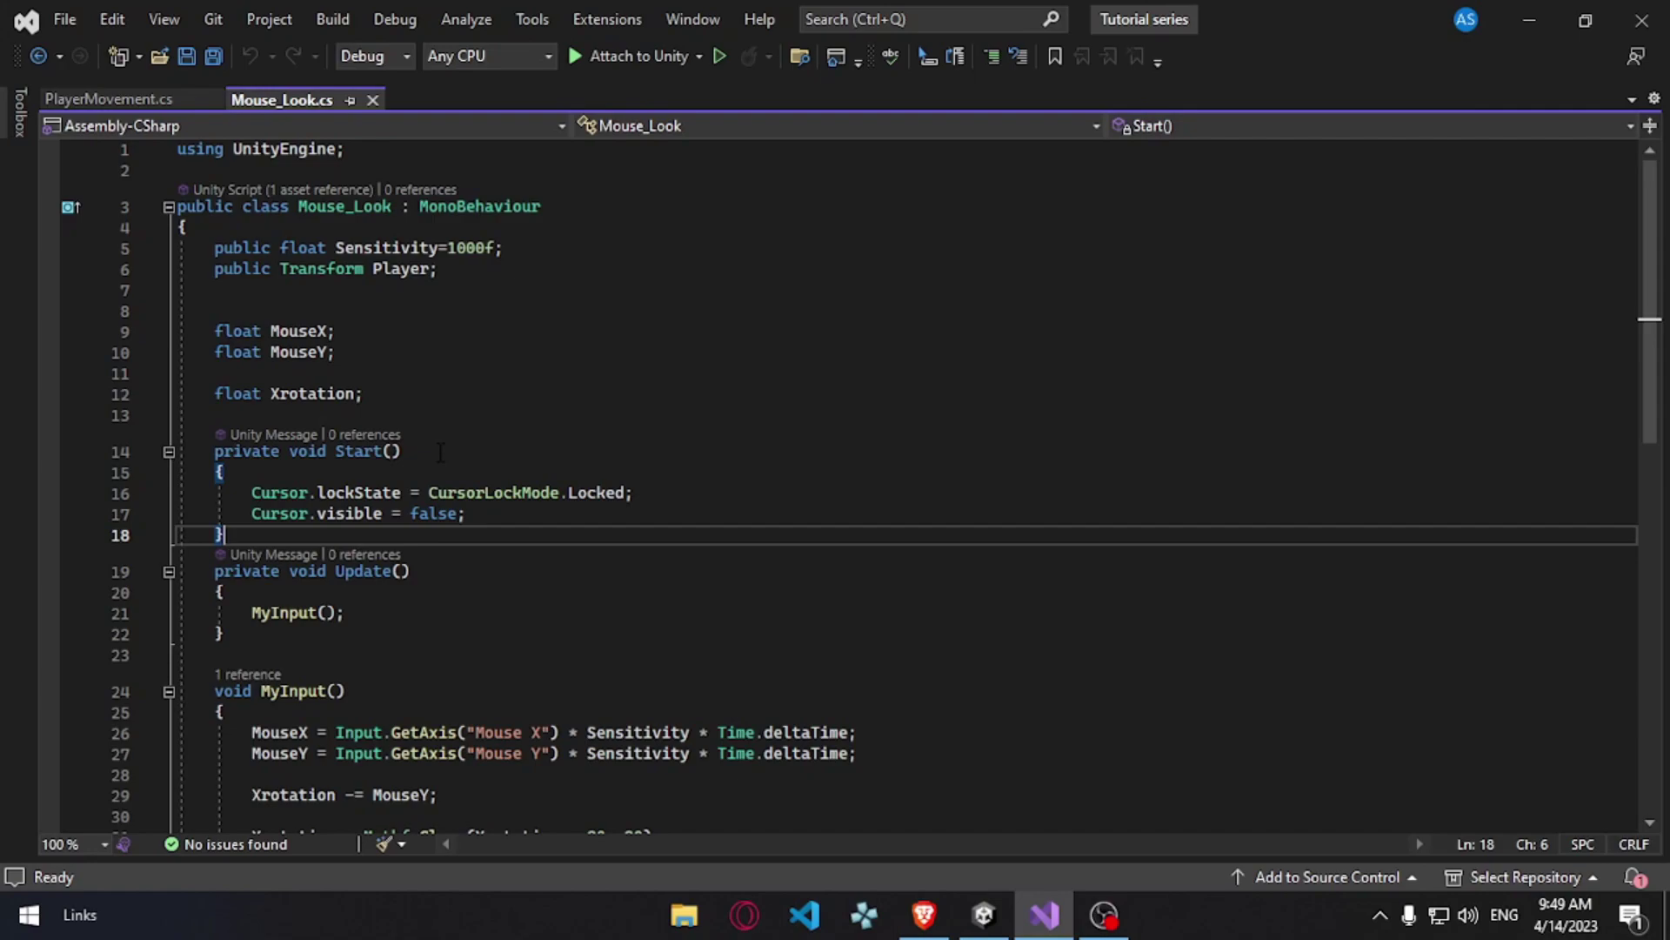
{"action": "left_click", "coordinate": [251, 492]}
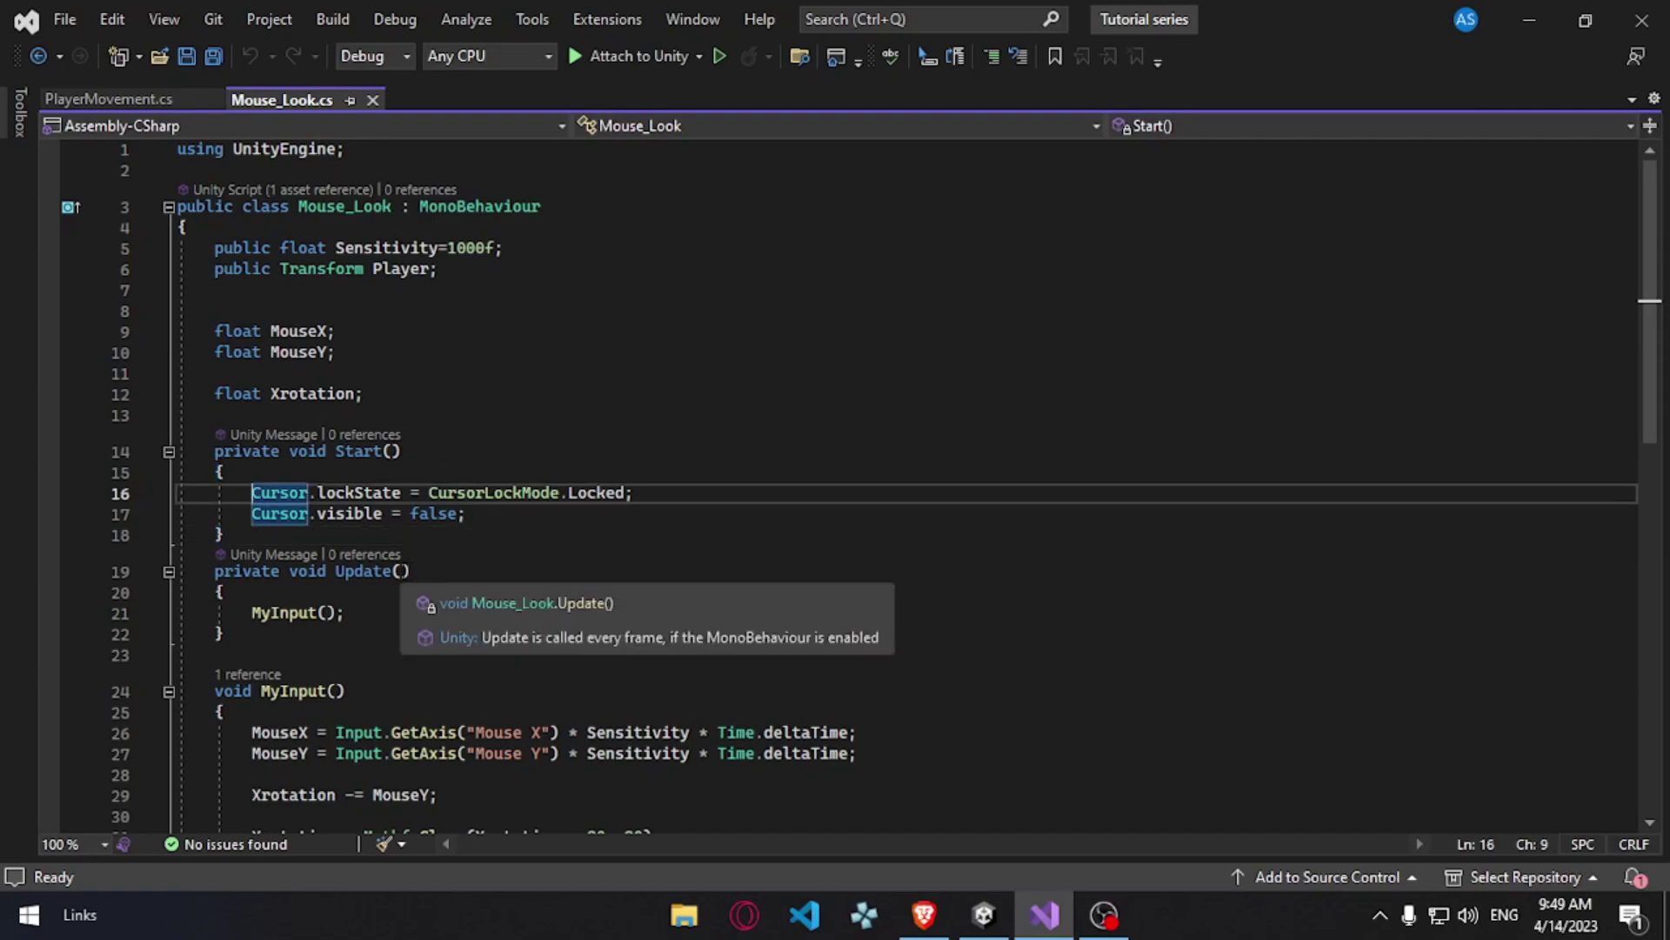
{"action": "type", "text": "/"}
{"action": "type", "text": "/"}
{"action": "key", "text": "Down"}
{"action": "key", "text": "Home"}
{"action": "type", "text": "//"}
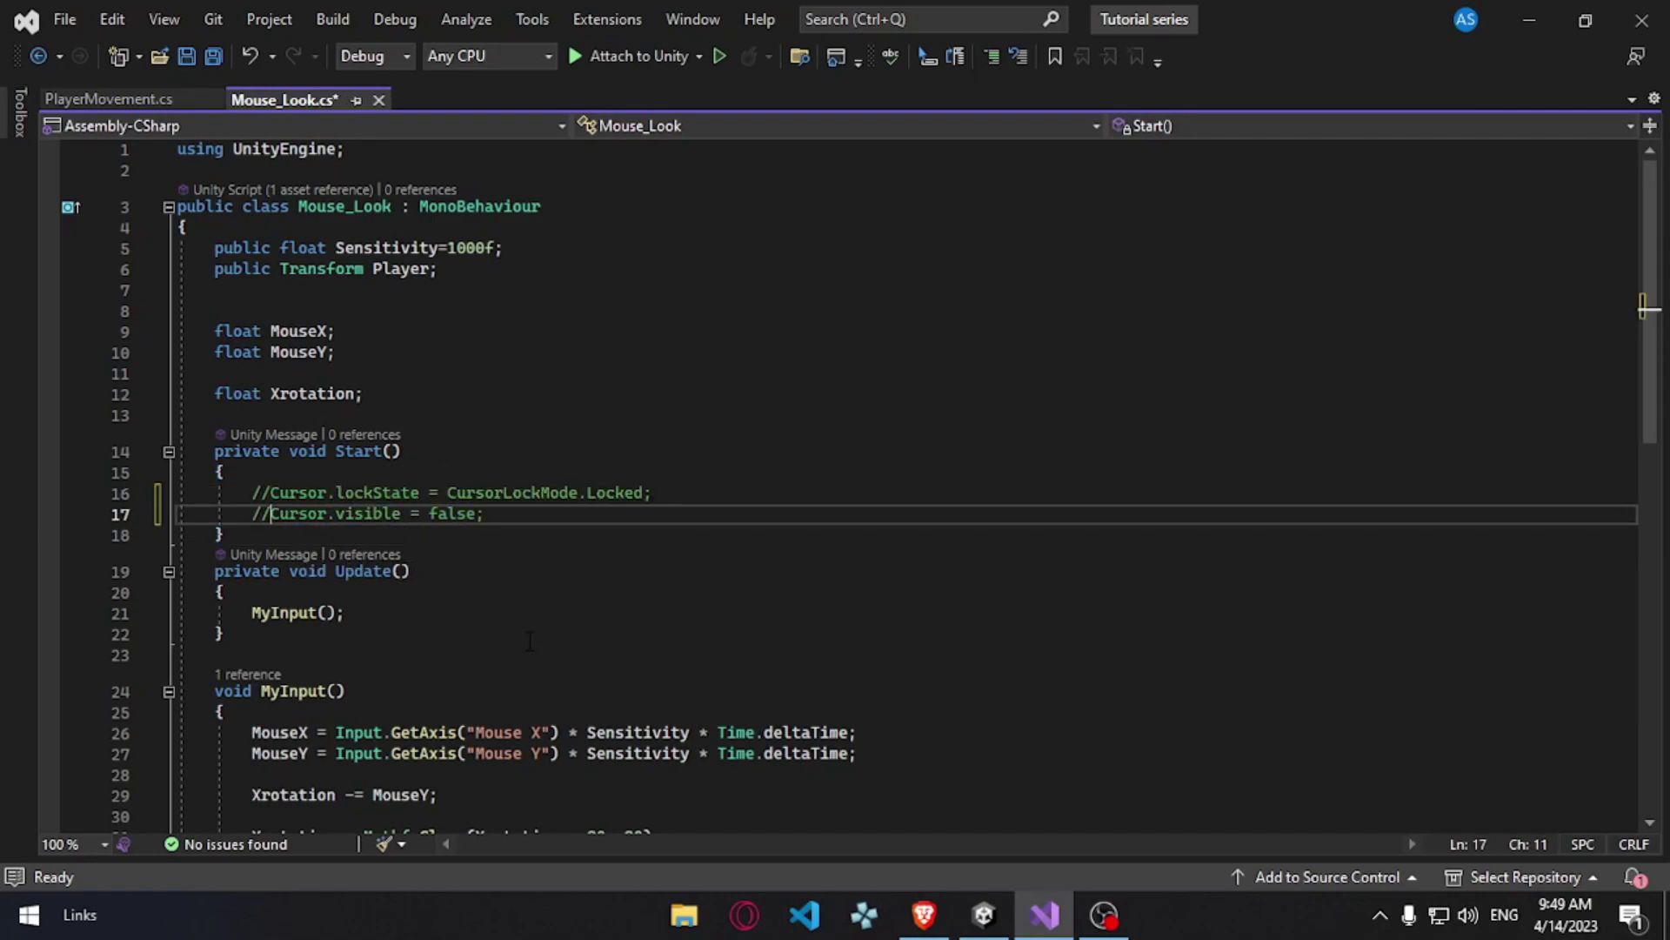
{"action": "key", "text": "ctrl+s"}
Step: Return to Unity, run the game, and test moving the player with the on-screen joystick
{"action": "key", "text": "alt+Tab"}
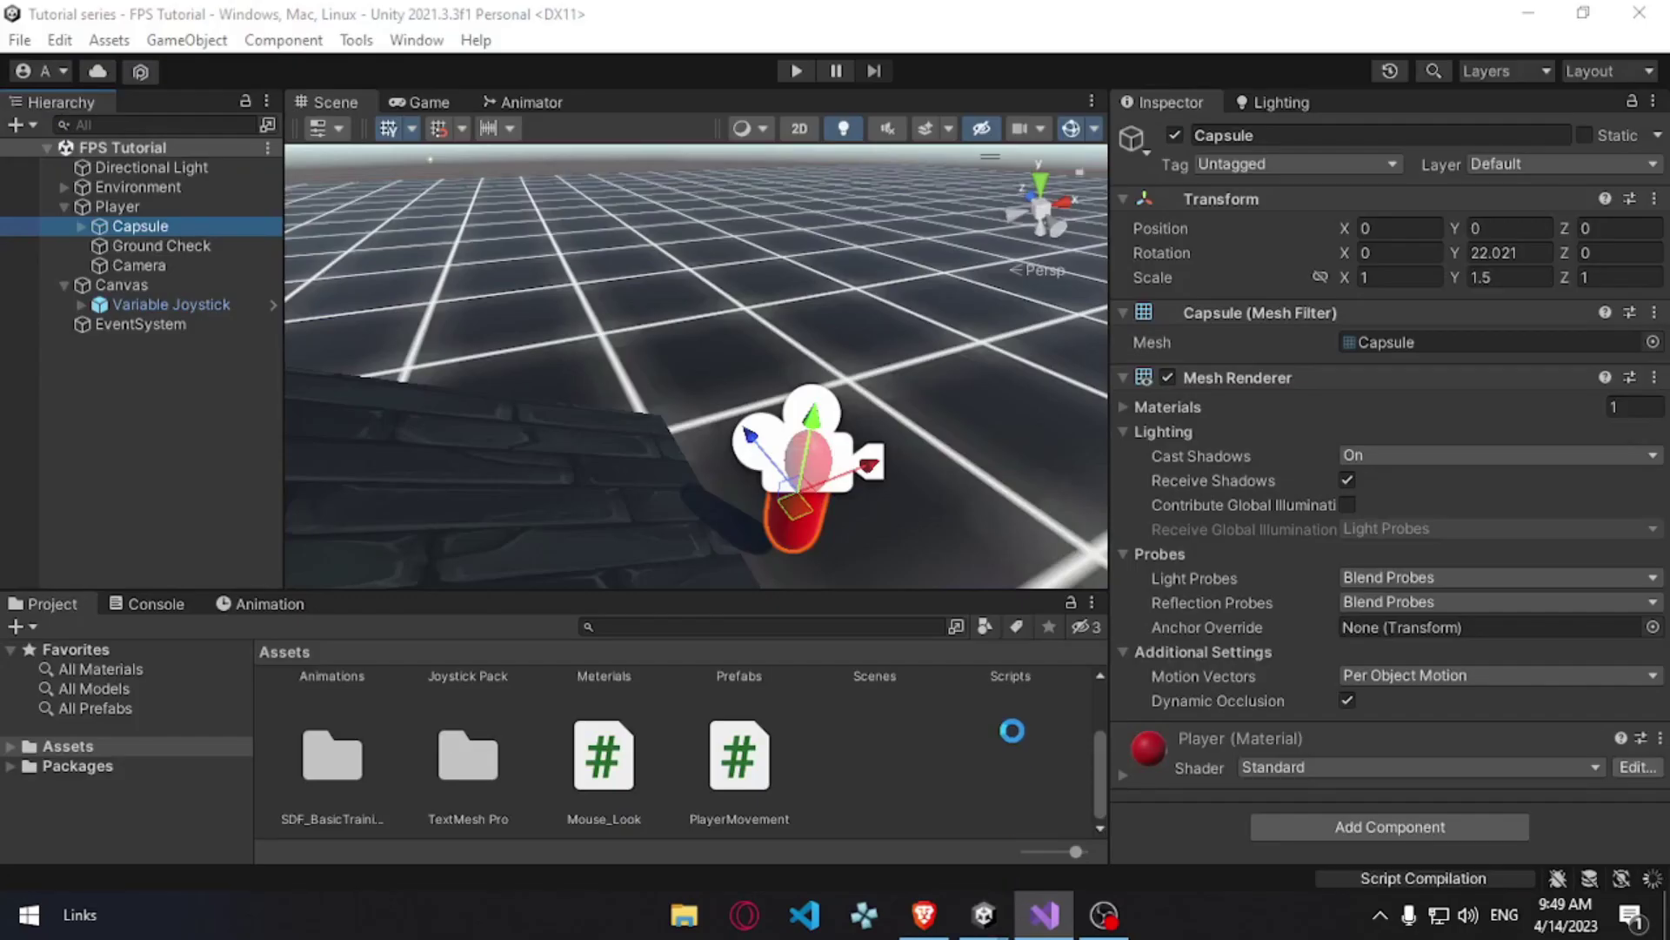
{"action": "left_click", "coordinate": [793, 73]}
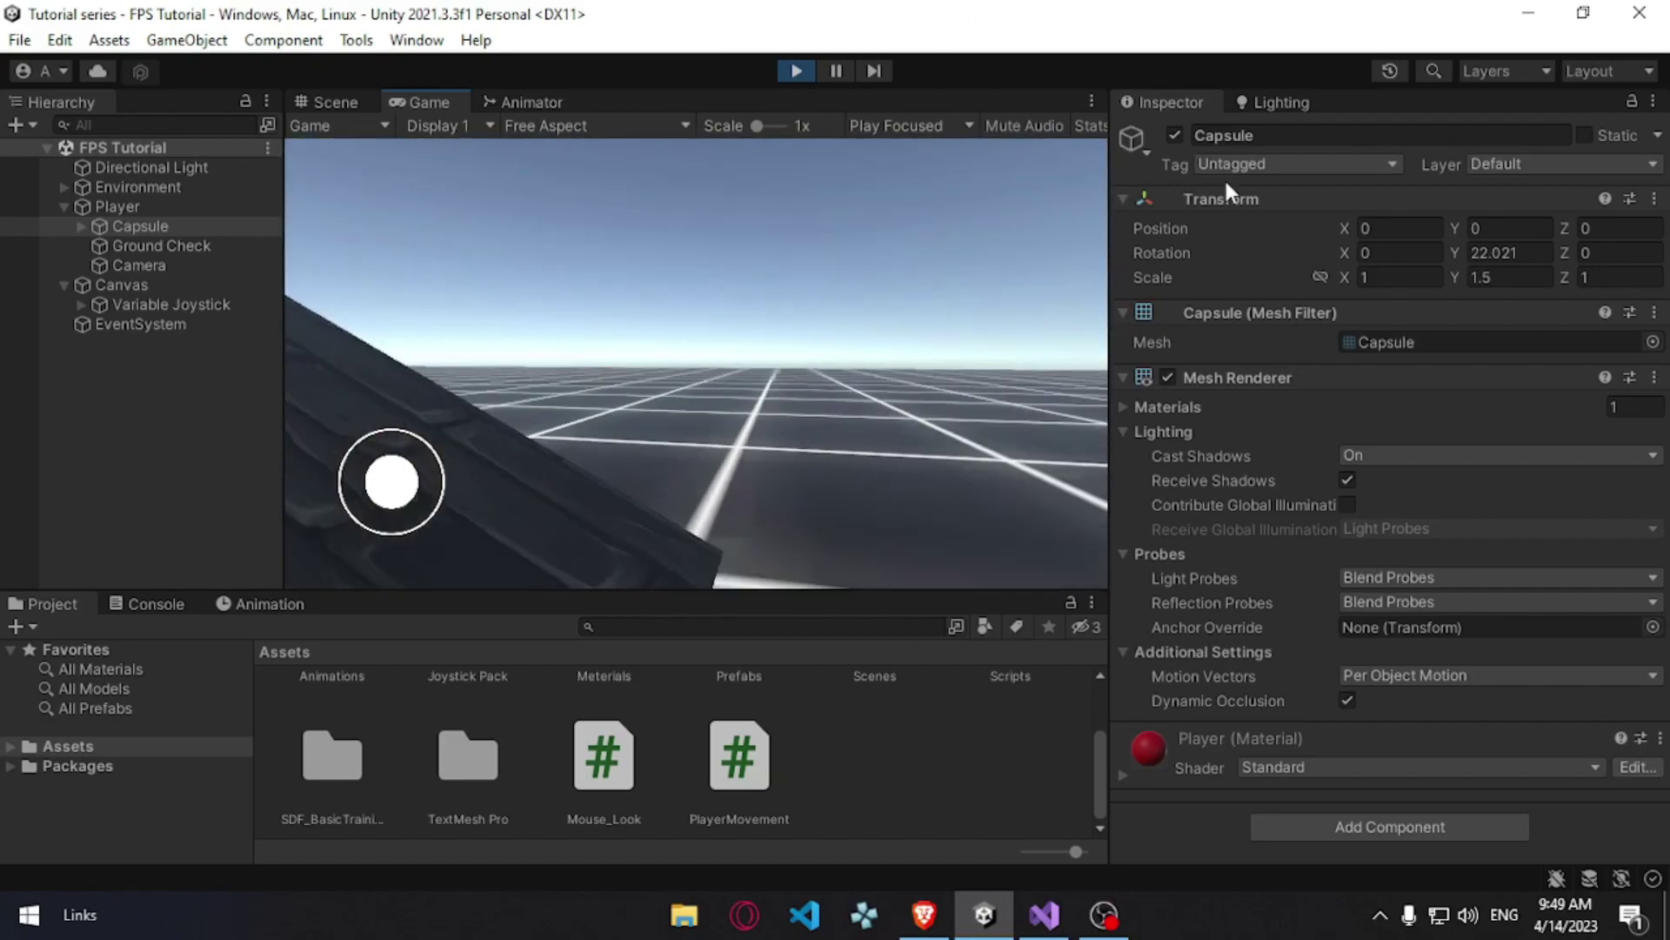
{"action": "left_click_drag", "start_coordinate": [391, 481], "coordinate": [765, 322]}
Step: While the game runs, disable the Camera's Mouse_Look script, test the joystick movement again, and stop play mode
{"action": "left_click", "coordinate": [218, 262]}
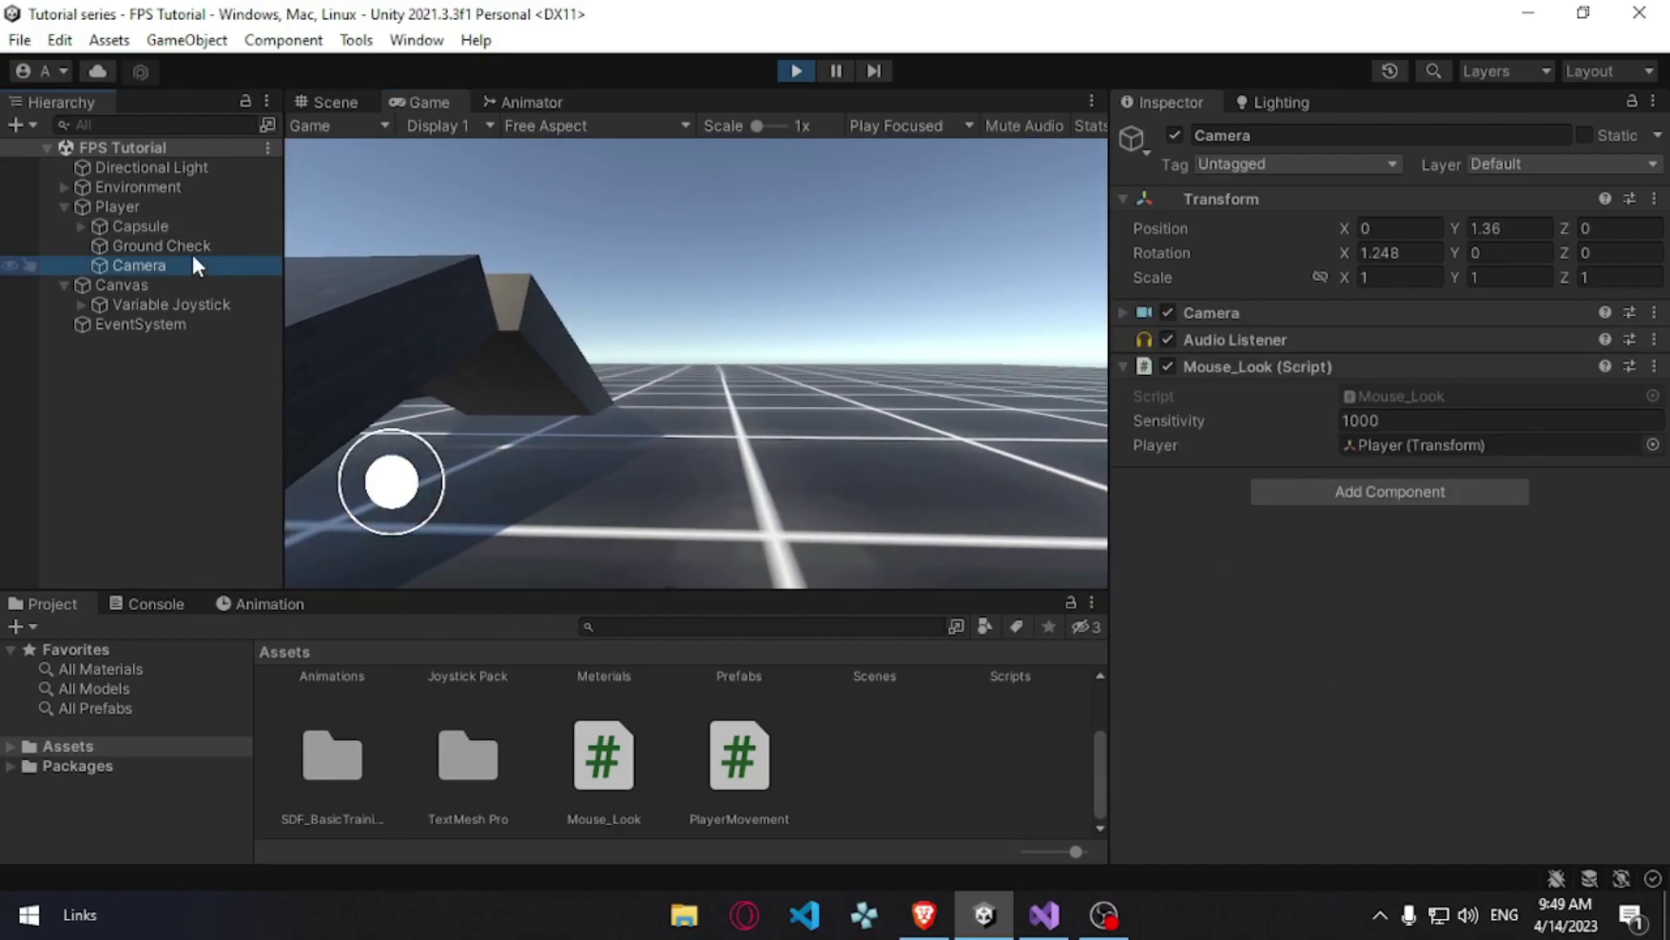
{"action": "left_click", "coordinate": [1168, 366]}
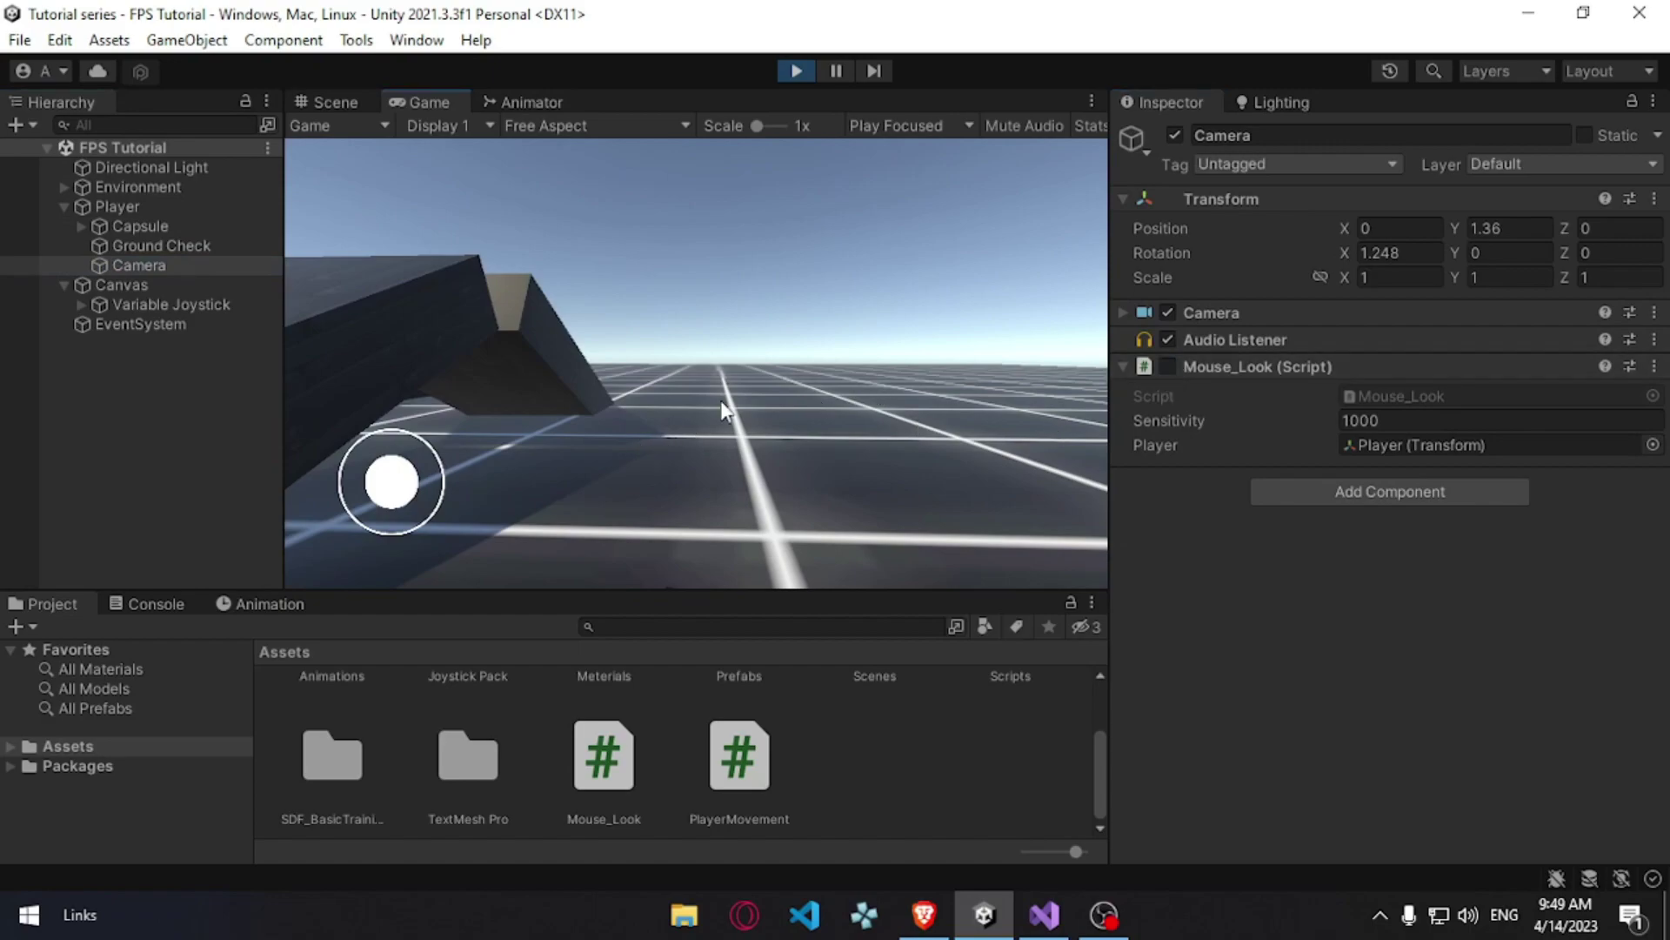
{"action": "left_click_drag", "start_coordinate": [446, 506], "coordinate": [418, 475]}
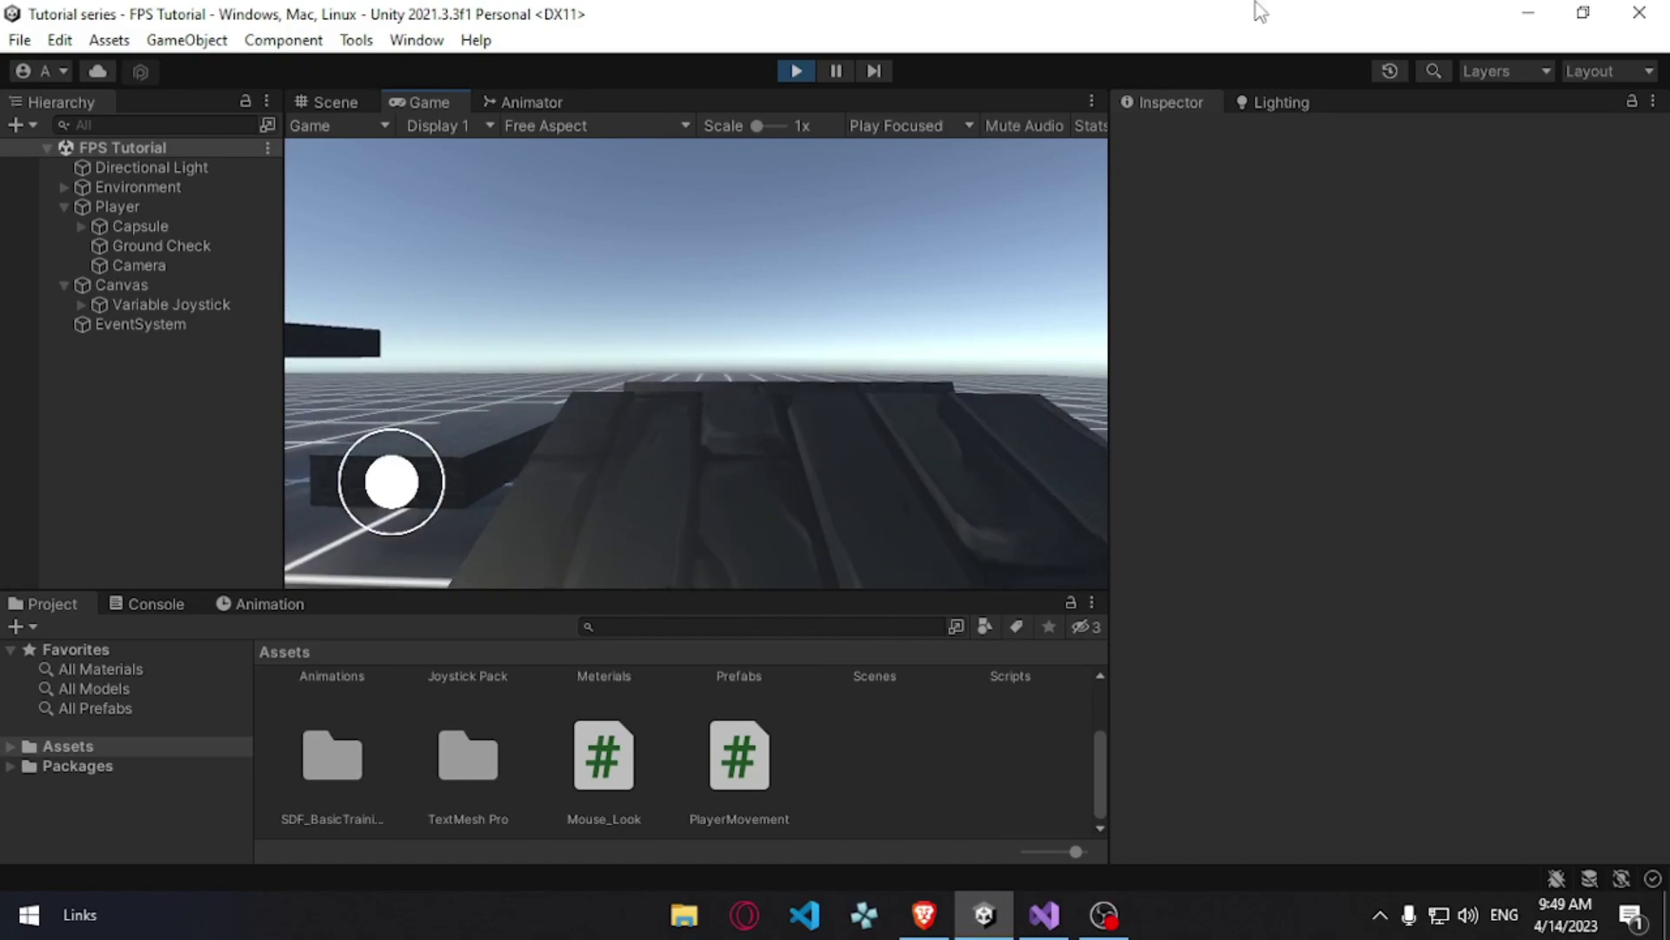
{"action": "left_click", "coordinate": [794, 70]}
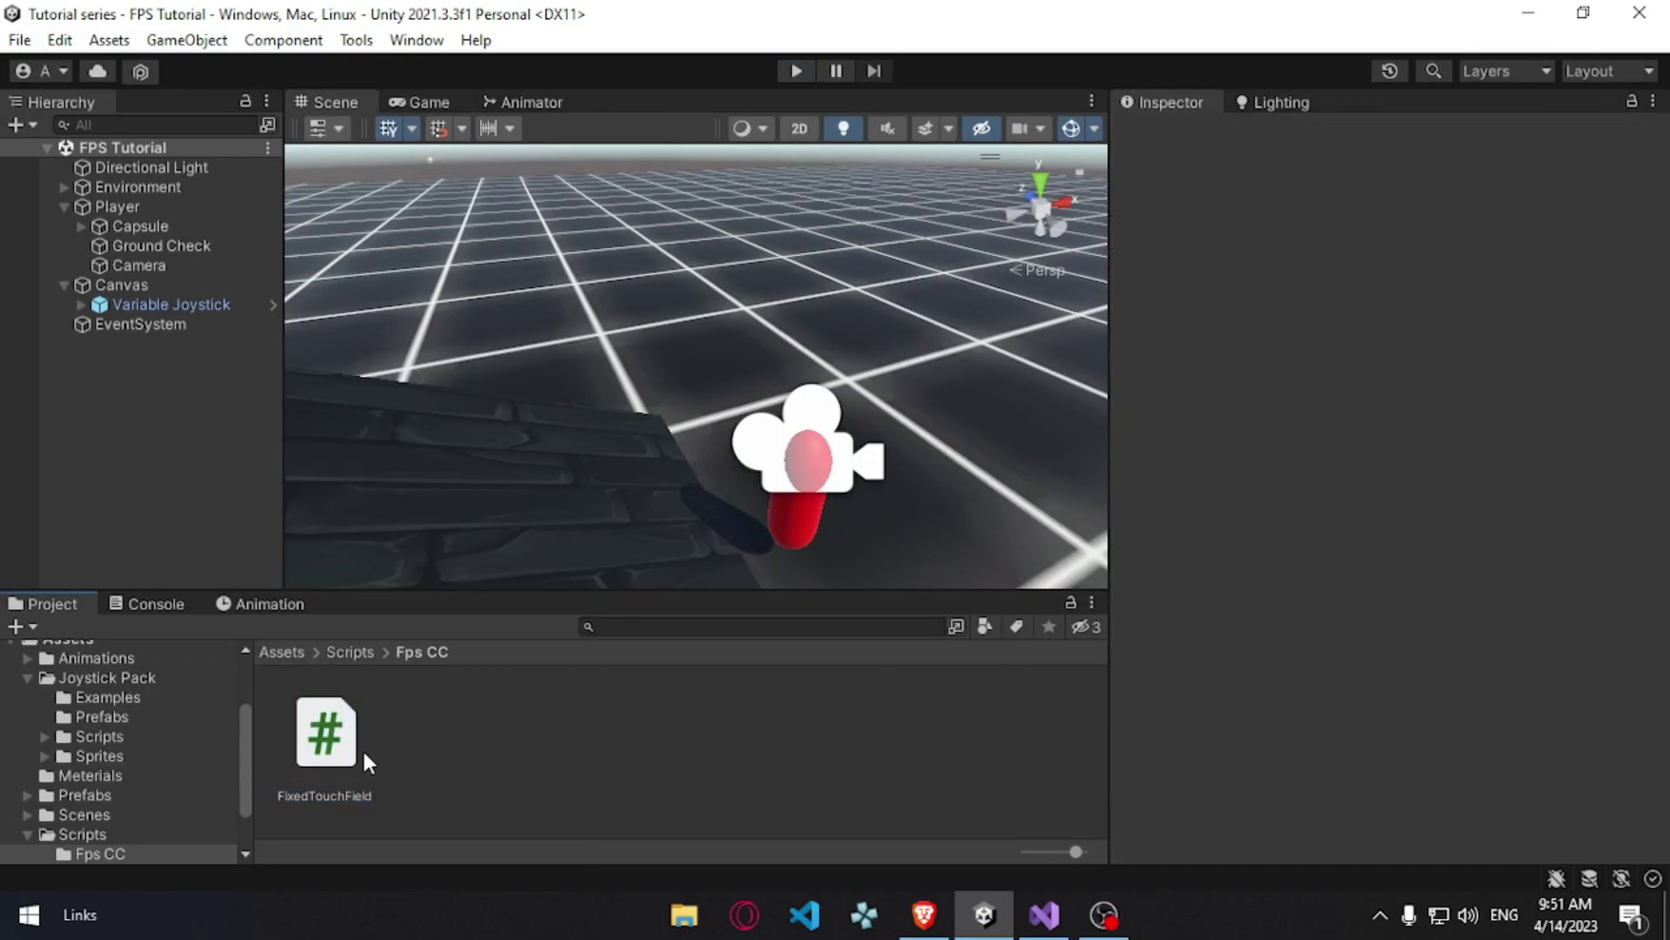
Step: Examine the code of the FixedTouchField script in the Scripts > Fps CC folder
{"action": "left_click", "coordinate": [327, 736]}
{"action": "scroll", "coordinate": [1430, 535], "scroll_direction": "down", "scroll_amount": 5}
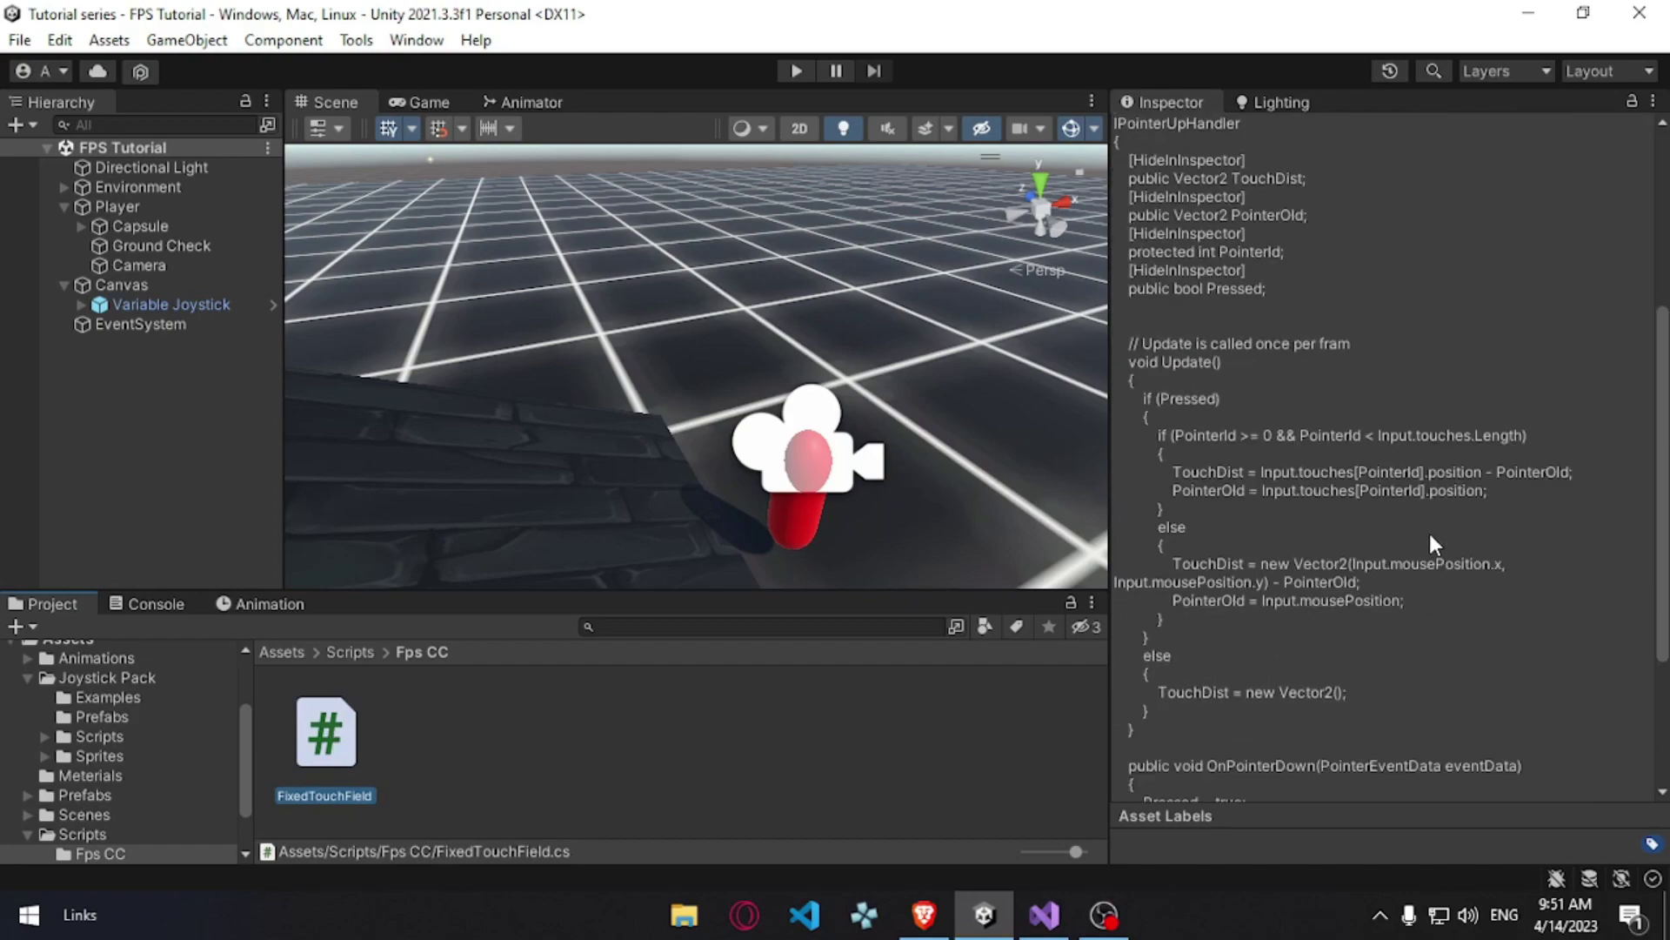
{"action": "right_click_drag", "start_coordinate": [868, 509], "coordinate": [679, 487]}
Step: Add a UI Panel under the Canvas and name it Touch Screen
{"action": "right_click", "coordinate": [115, 285]}
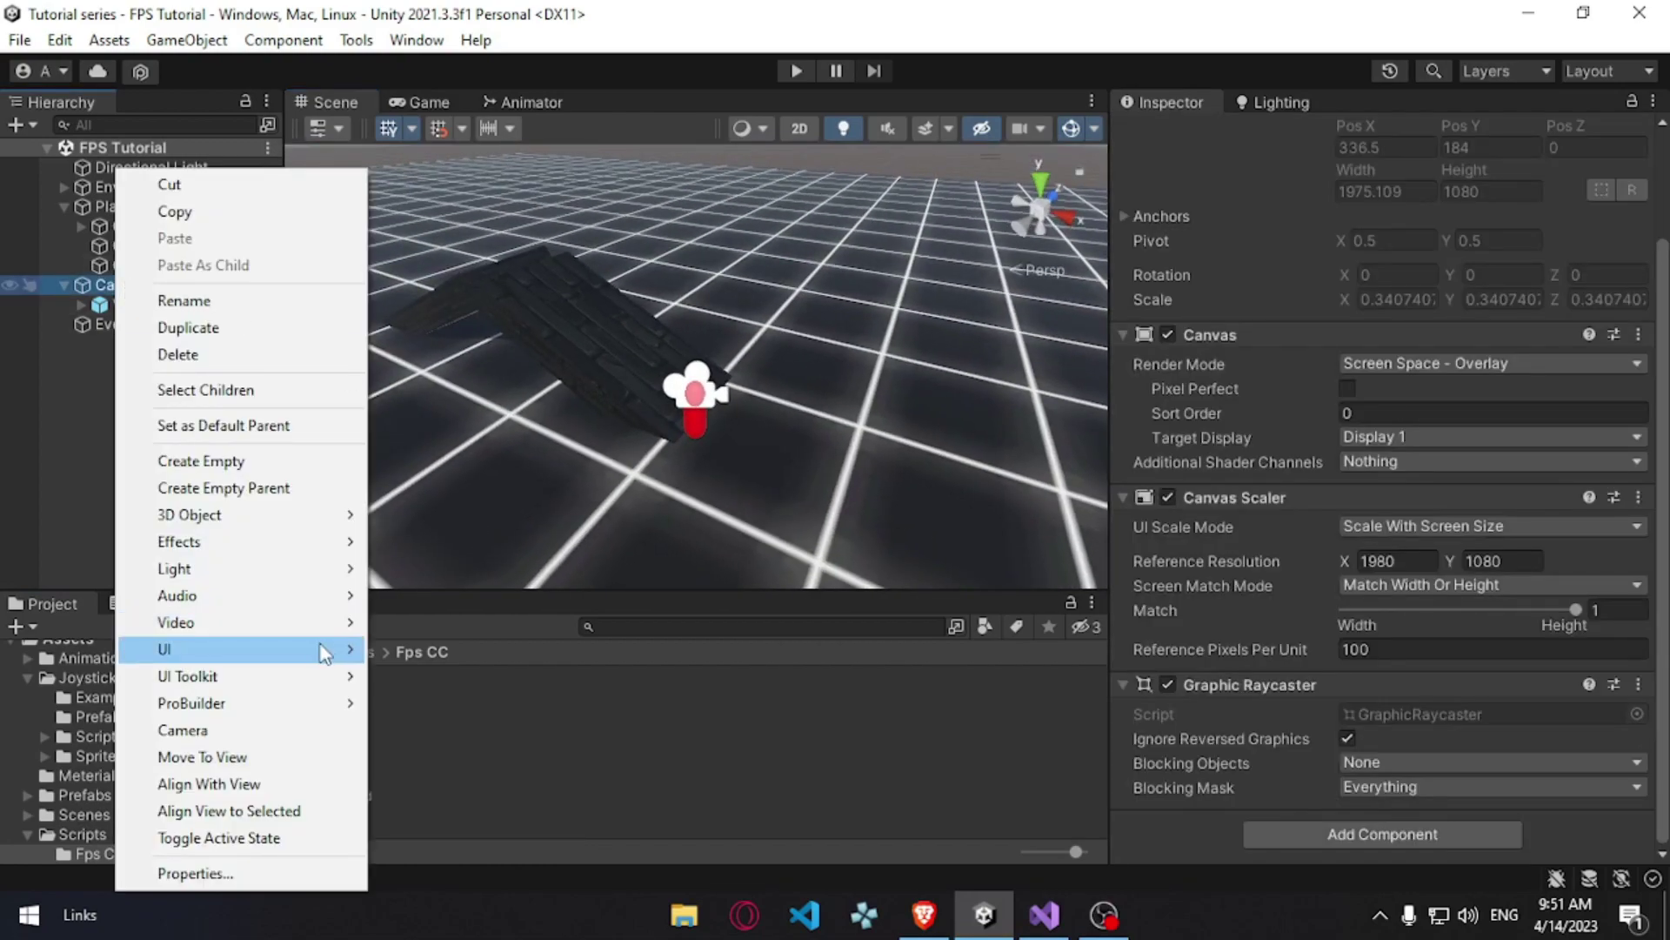
{"action": "mouse_move", "coordinate": [282, 655]}
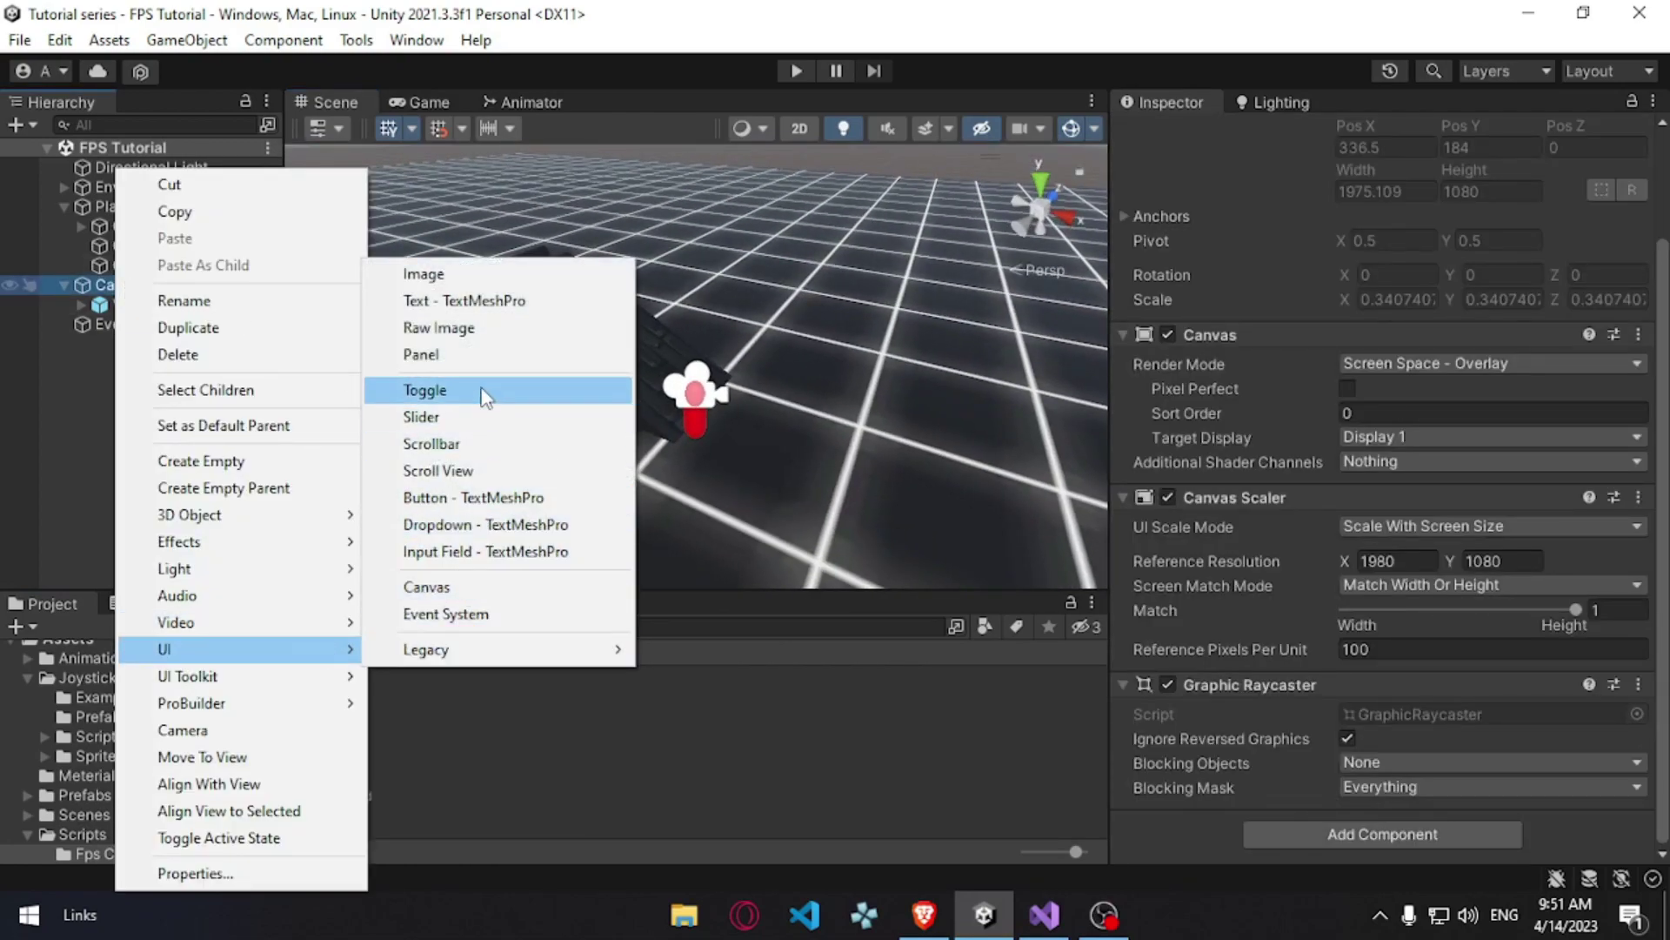
{"action": "left_click", "coordinate": [481, 357]}
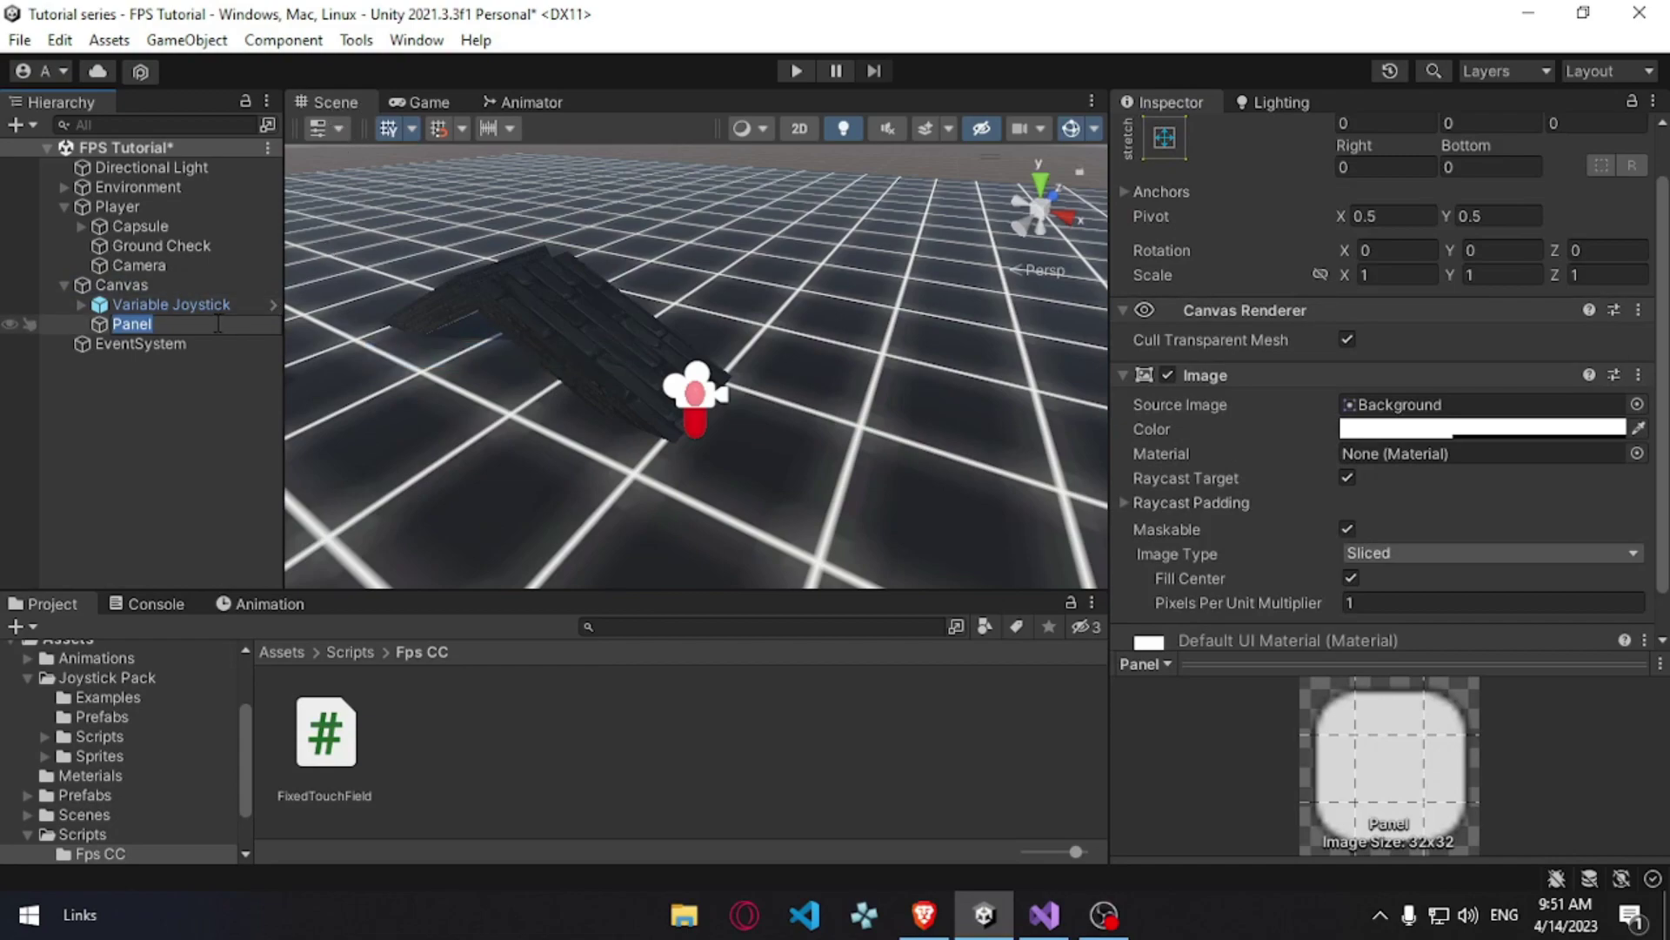
{"action": "type", "text": "Touch Screen"}
{"action": "key", "text": "Return"}
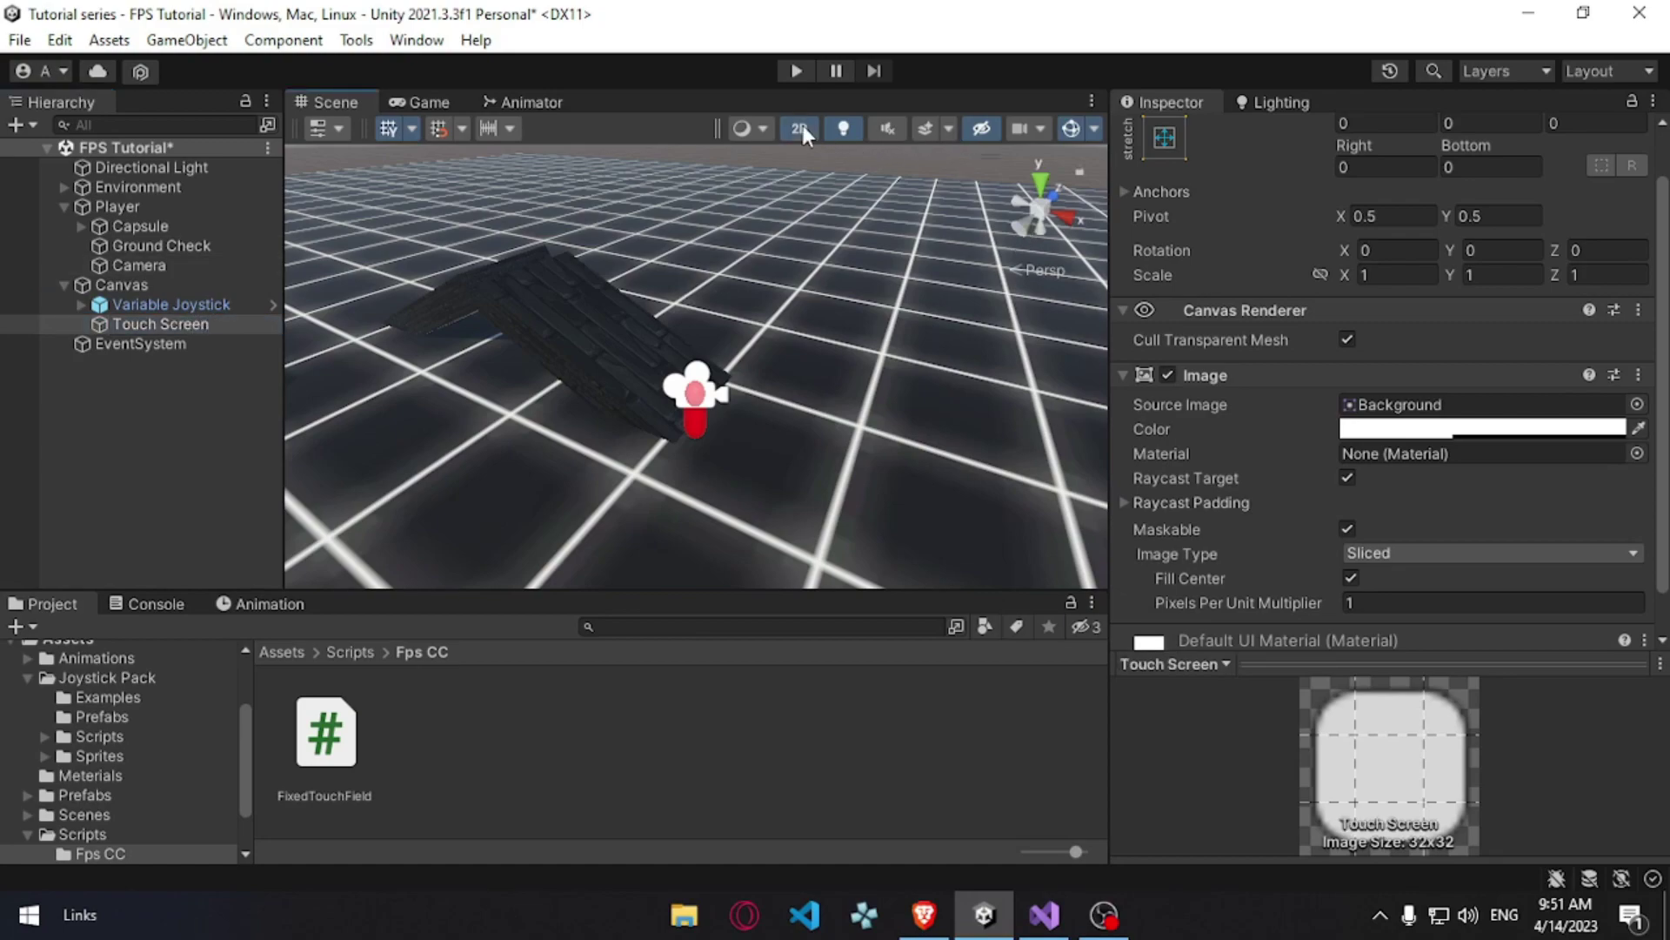
Step: In the 2D scene view, shrink the Touch Screen panel to the canvas area beside the joystick, with a left offset of 880
{"action": "left_click", "coordinate": [802, 129]}
{"action": "left_click", "coordinate": [160, 318]}
{"action": "key", "text": "f"}
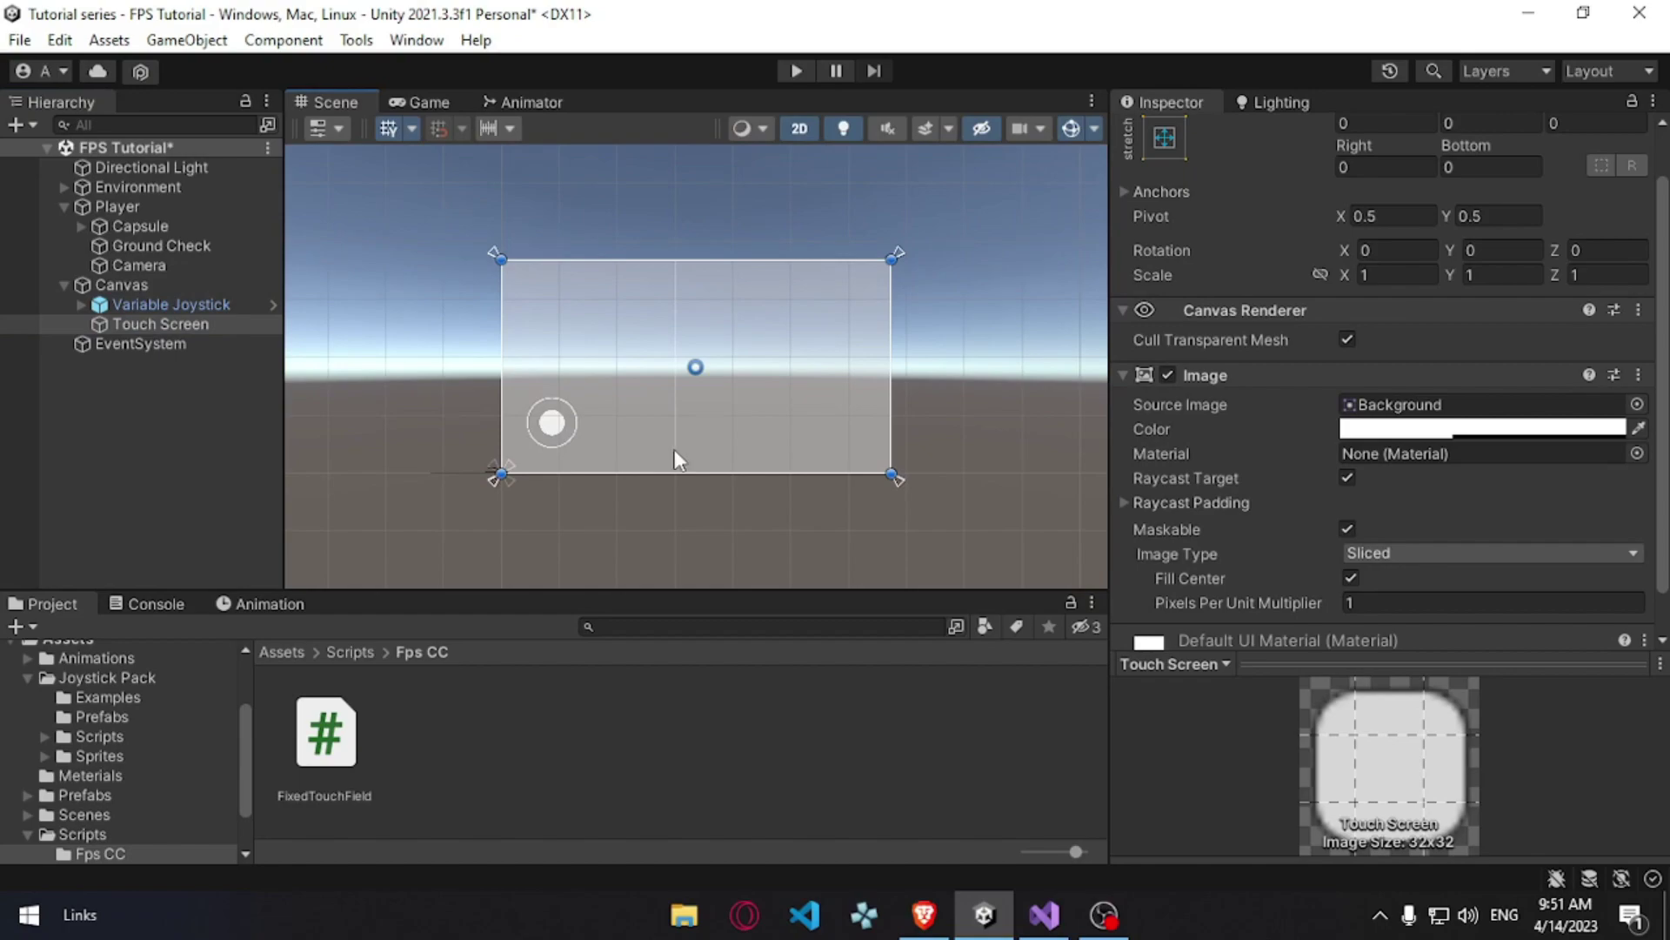
{"action": "left_click_drag", "start_coordinate": [503, 361], "coordinate": [676, 371]}
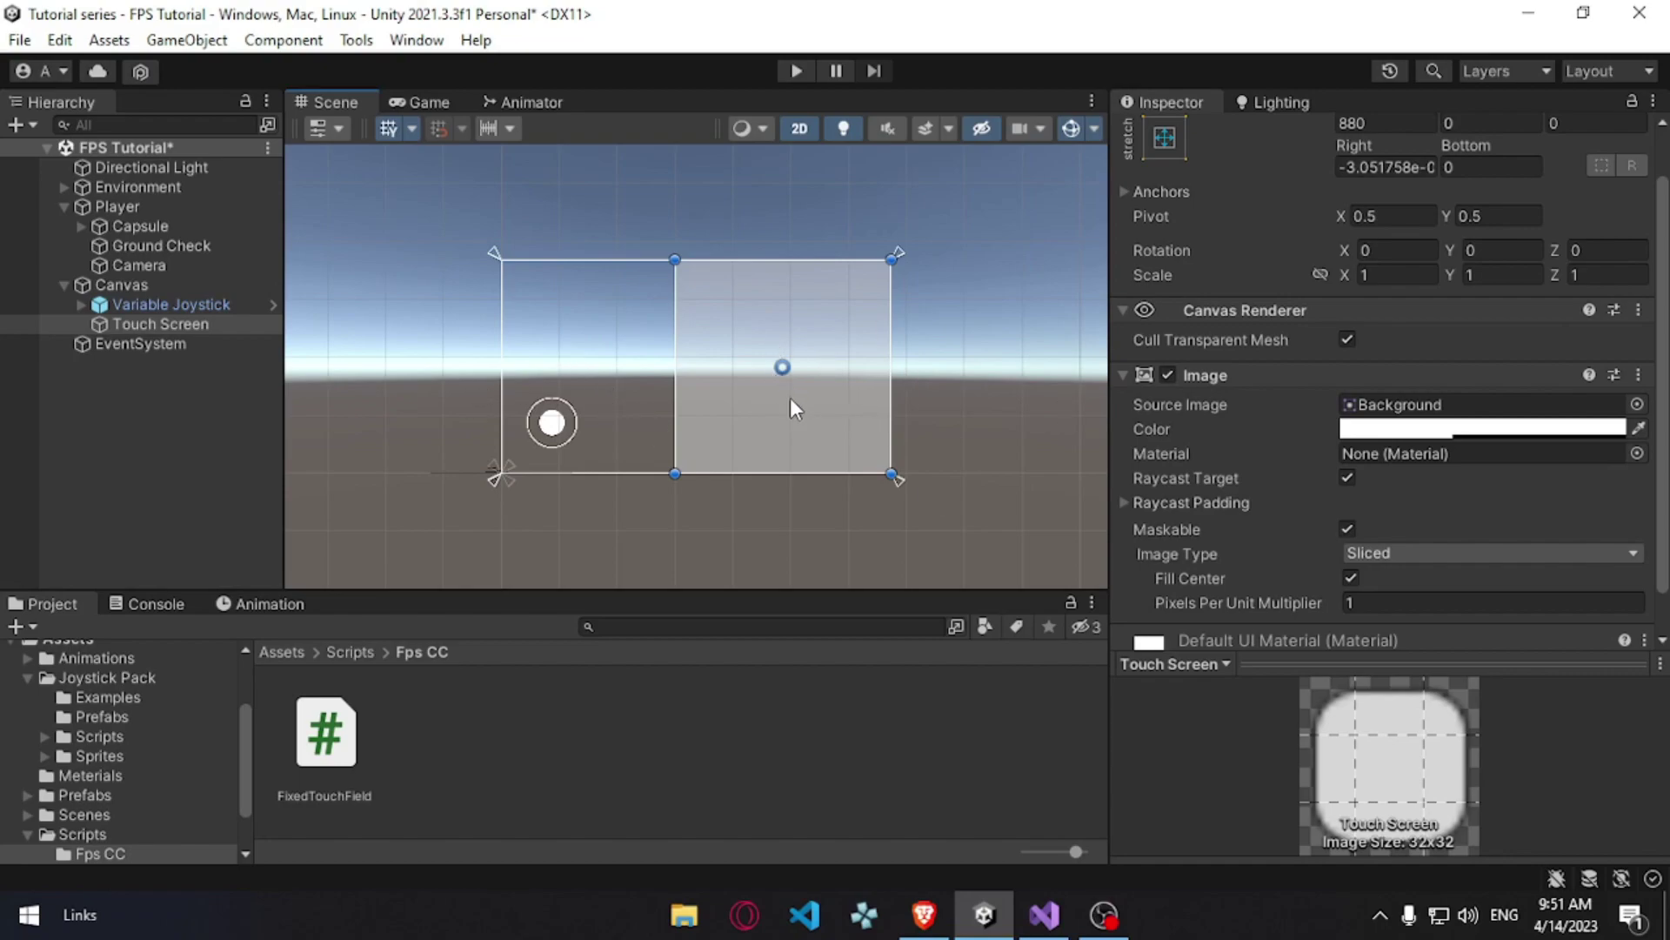
Step: Make the Touch Screen panel's image fully transparent by setting its color alpha to 0
{"action": "left_click", "coordinate": [1375, 434]}
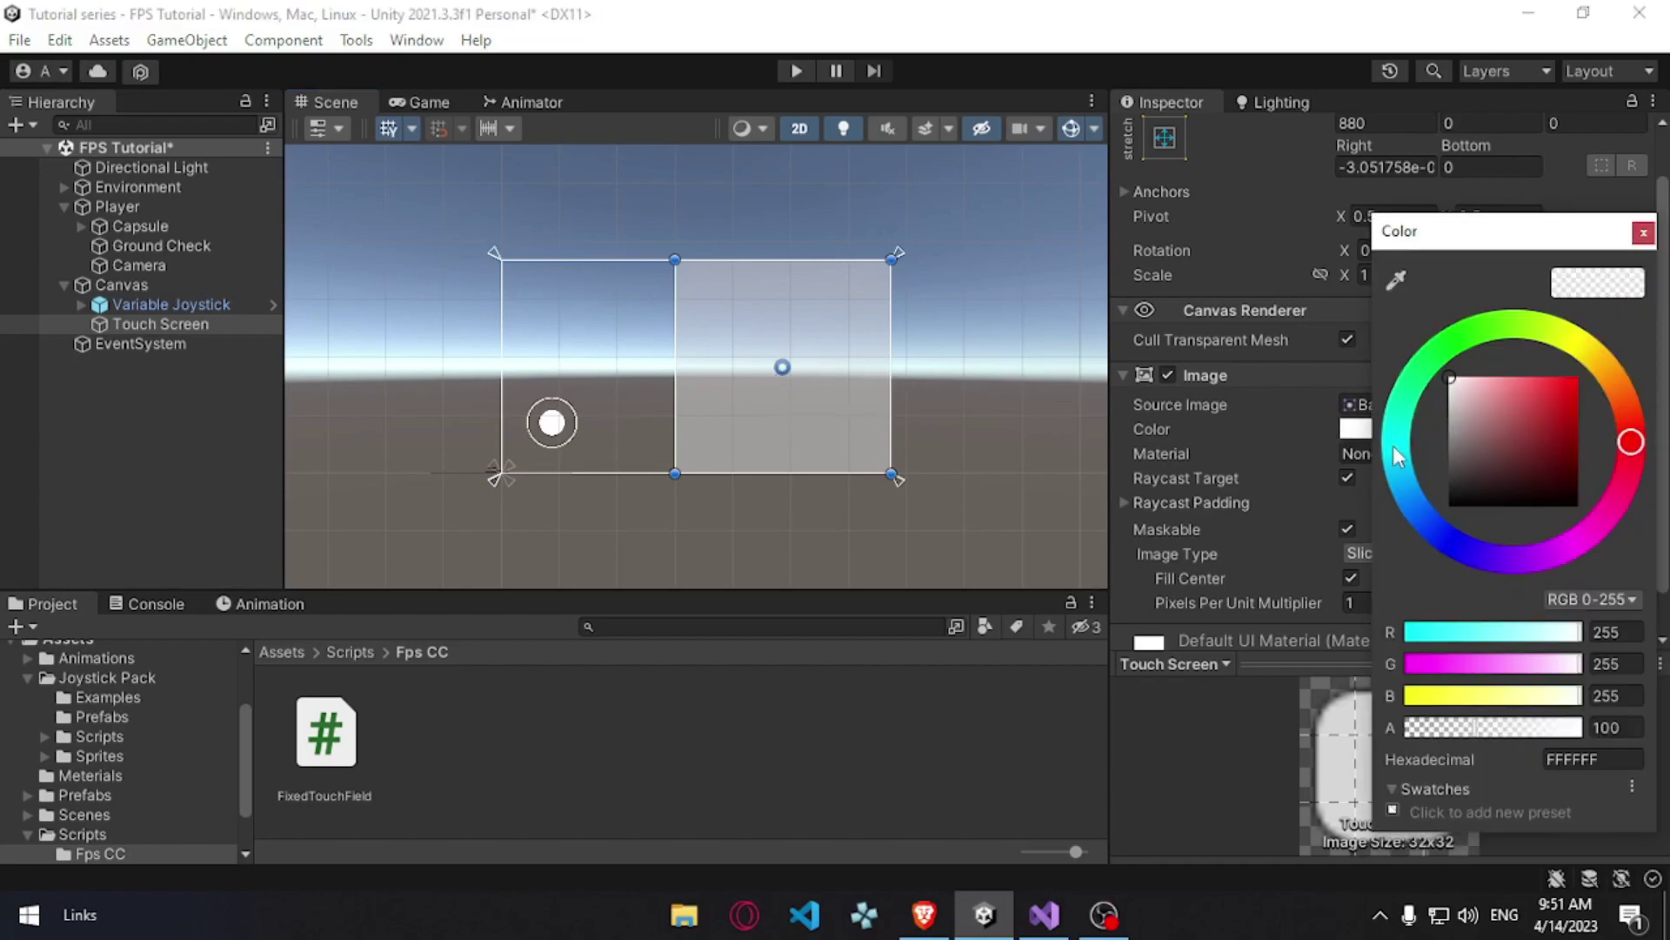
{"action": "left_click_drag", "start_coordinate": [1508, 738], "coordinate": [1372, 748]}
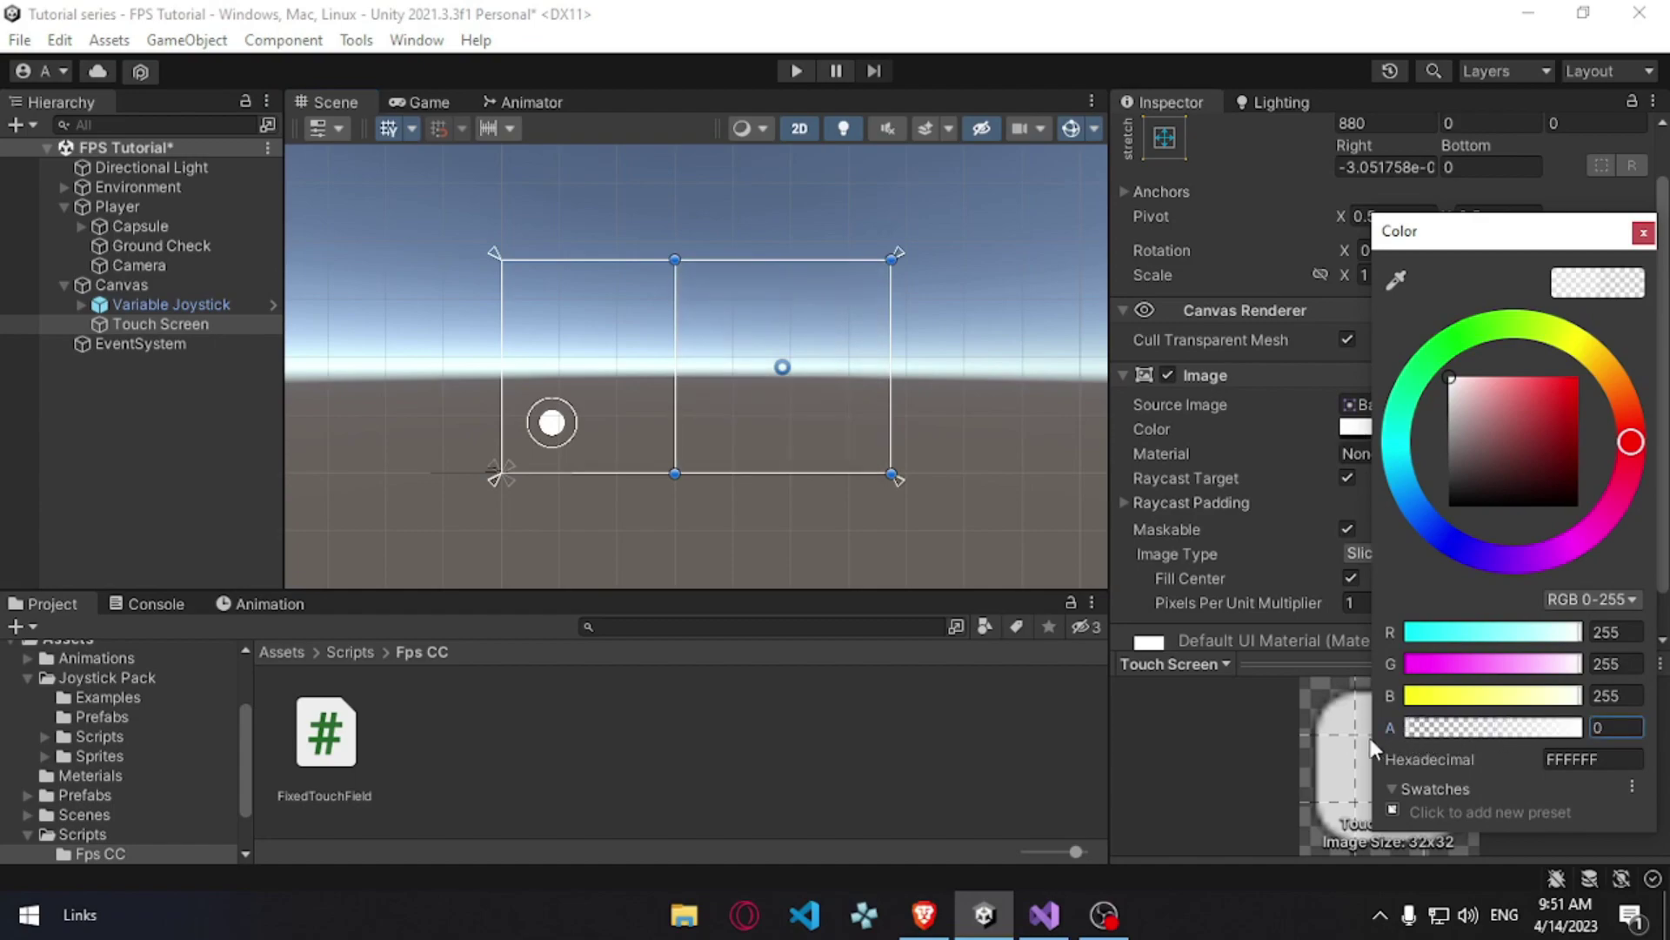
{"action": "left_click", "coordinate": [1643, 234]}
Step: Attach the FixedTouchField script to the Touch Screen panel as a component
{"action": "scroll", "coordinate": [1521, 448], "scroll_direction": "down", "scroll_amount": 2}
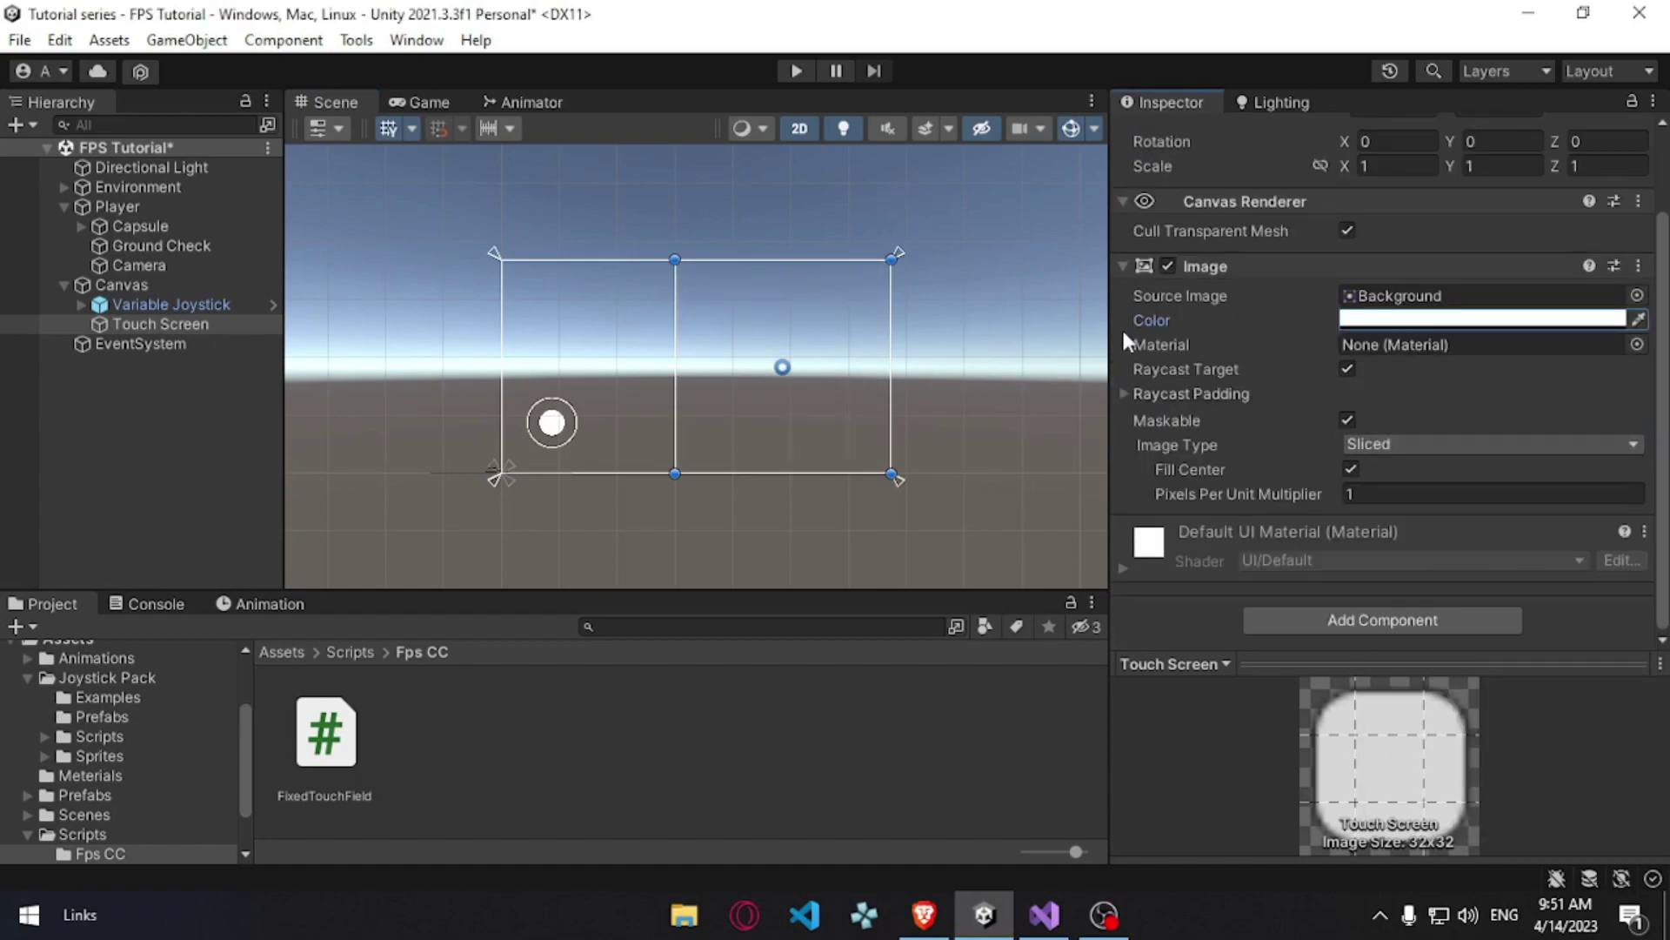
{"action": "left_click_drag", "start_coordinate": [371, 759], "coordinate": [1377, 609]}
{"action": "scroll", "coordinate": [1392, 592], "scroll_direction": "down", "scroll_amount": 1}
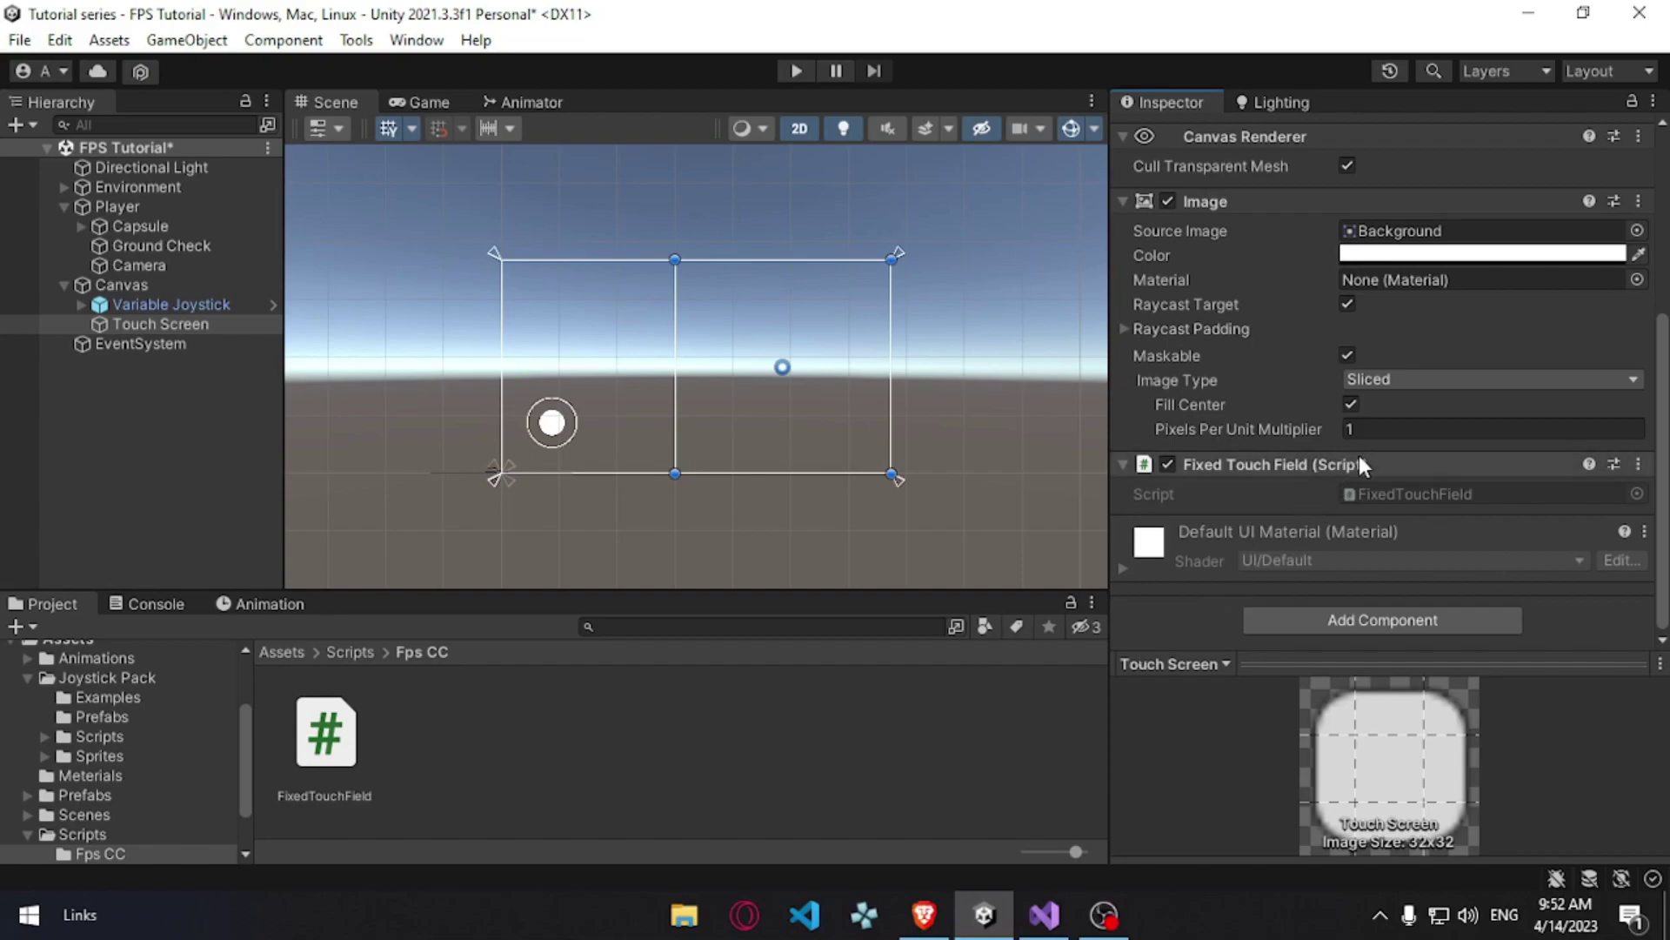
Step: Open the Camera's Mouse_Look script in Visual Studio, declare "public FixedTouchField touchField;" below the Xrotation variable, and save
{"action": "left_click", "coordinate": [213, 263]}
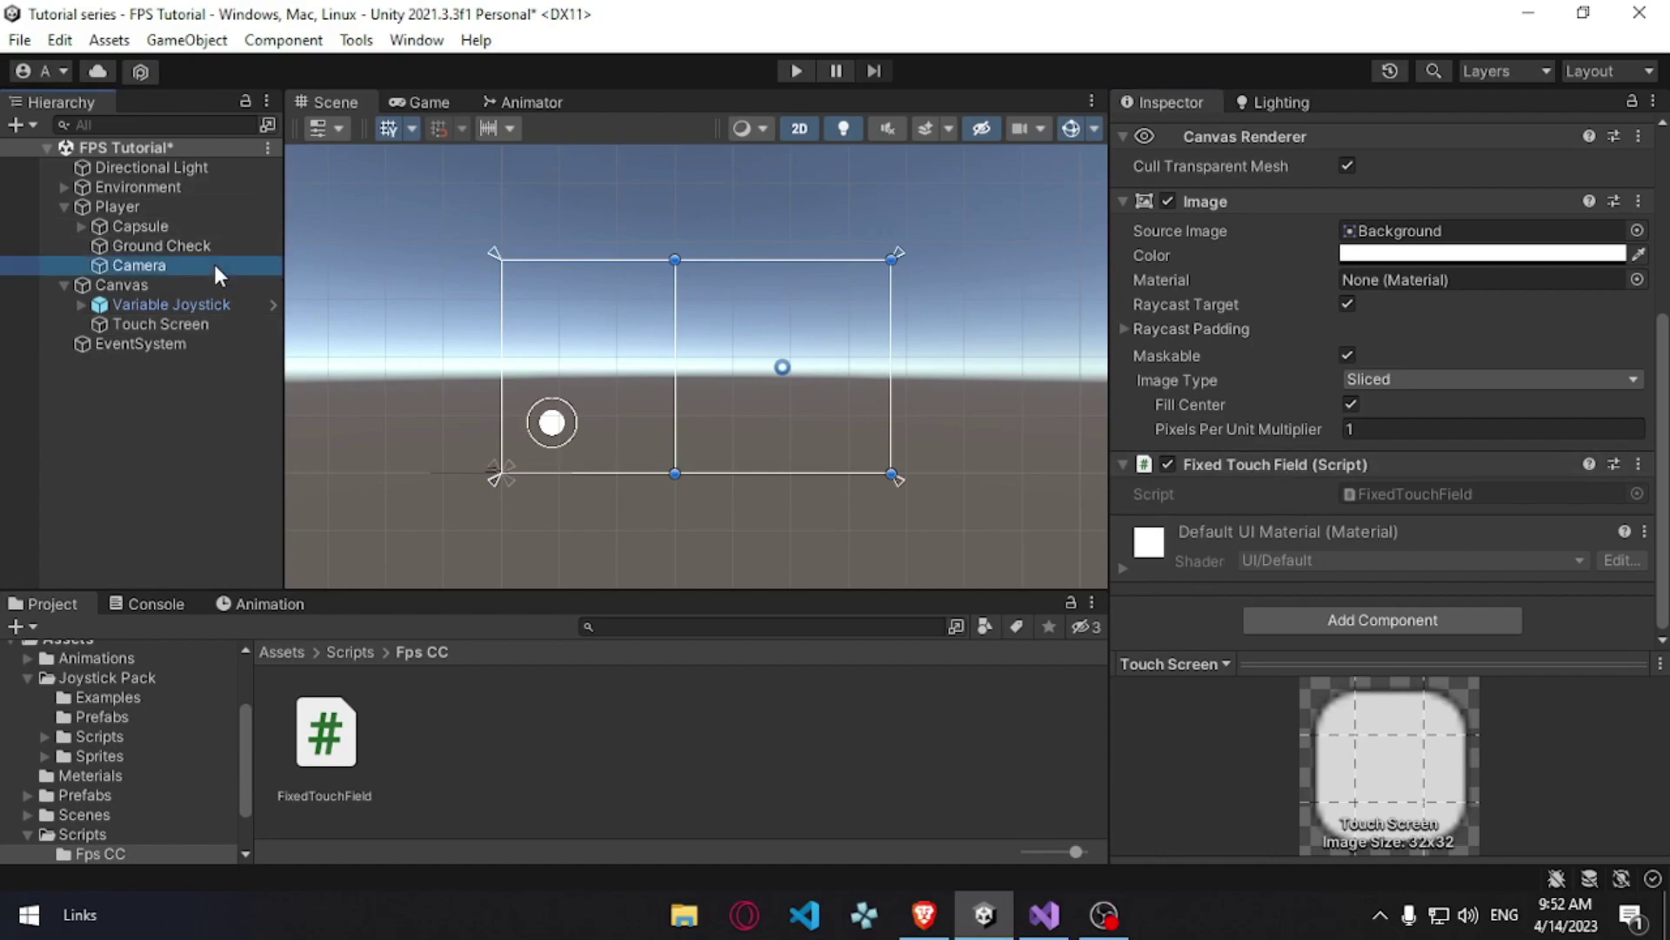
{"action": "left_click", "coordinate": [1522, 398]}
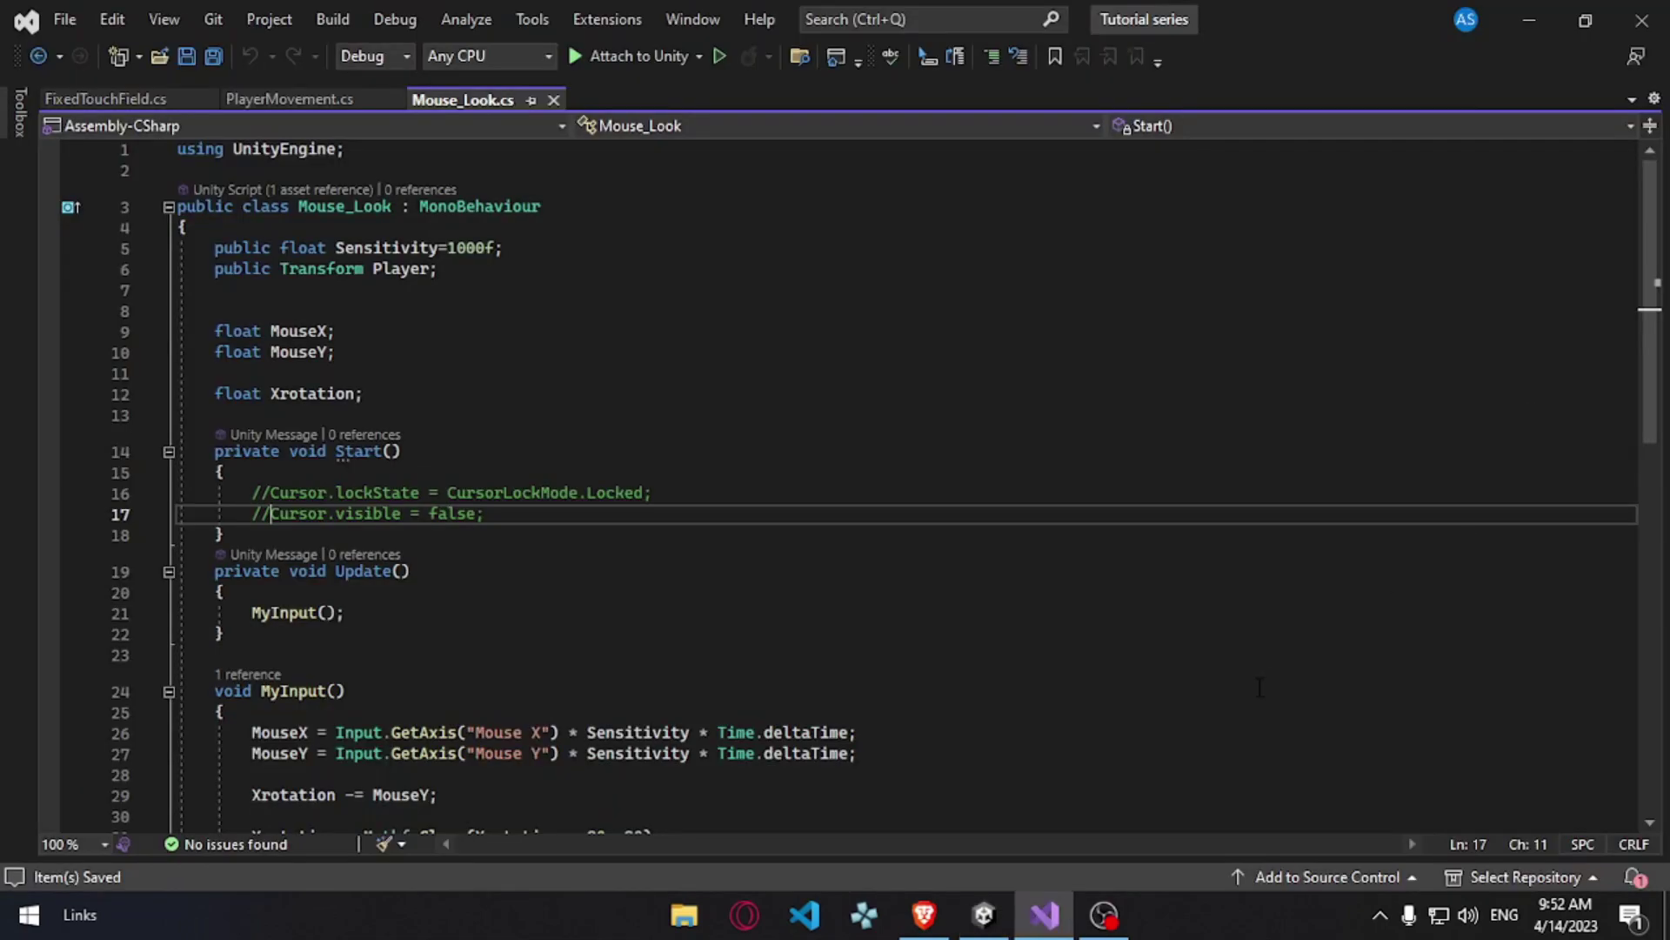
{"action": "left_click", "coordinate": [393, 348]}
{"action": "left_click", "coordinate": [498, 419]}
{"action": "key", "text": "Return"}
{"action": "type", "text": "fice"}
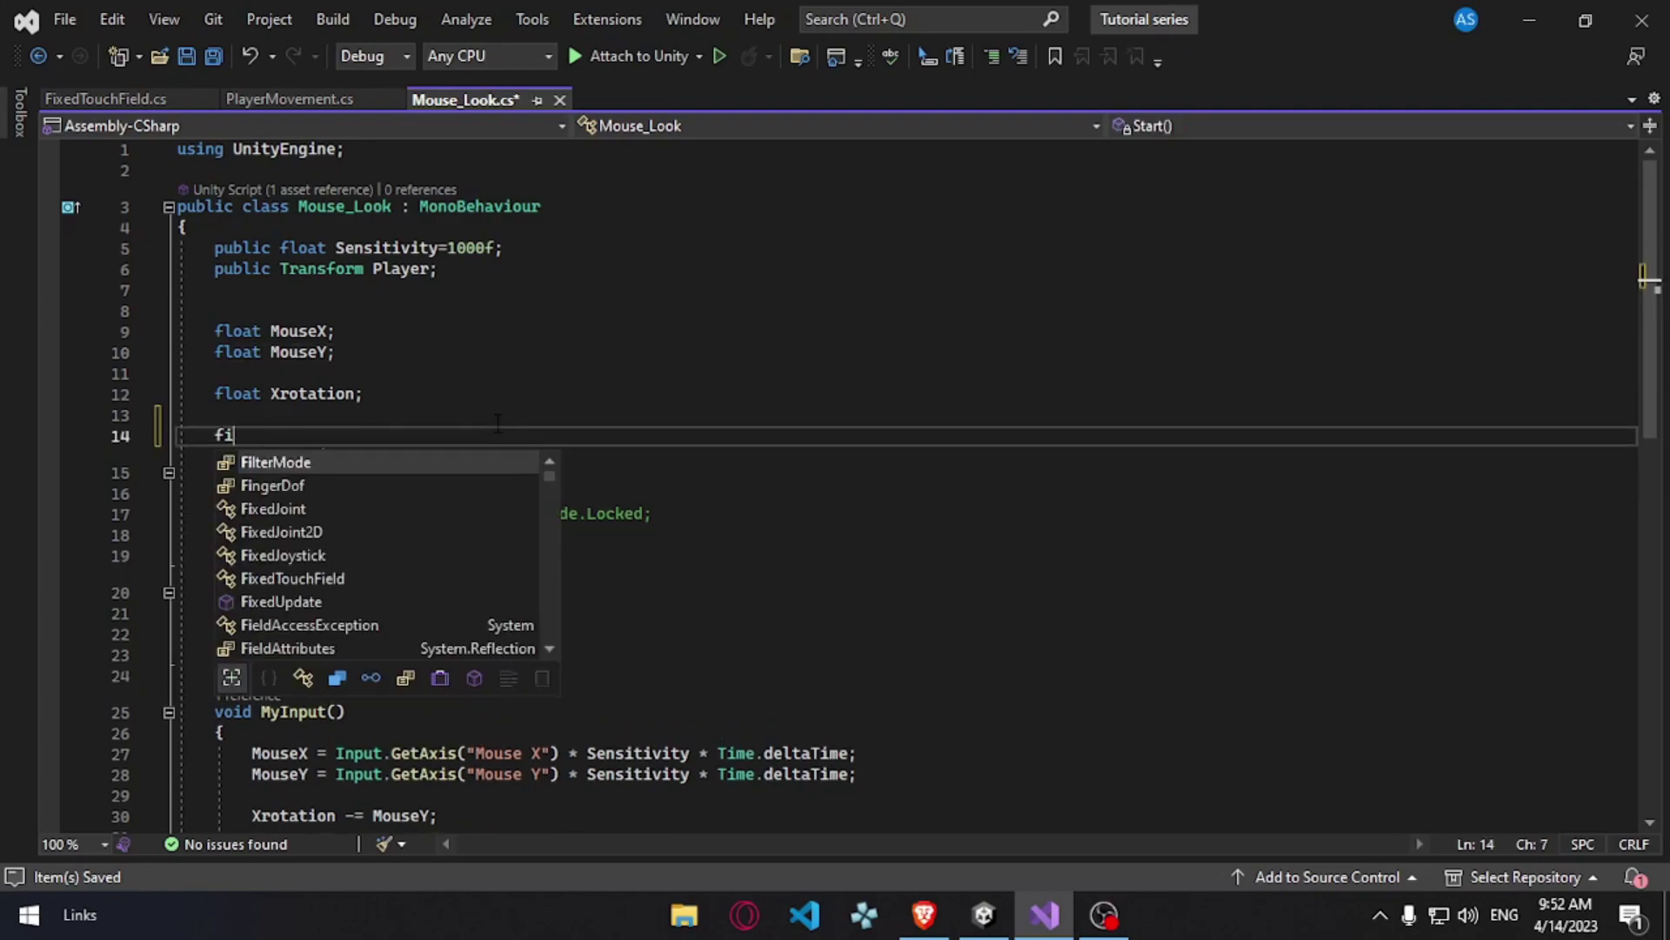
{"action": "key", "text": "BackSpace"}
{"action": "key", "text": "BackSpace"}
{"action": "key", "text": "BackSpace"}
{"action": "key", "text": "BackSpace"}
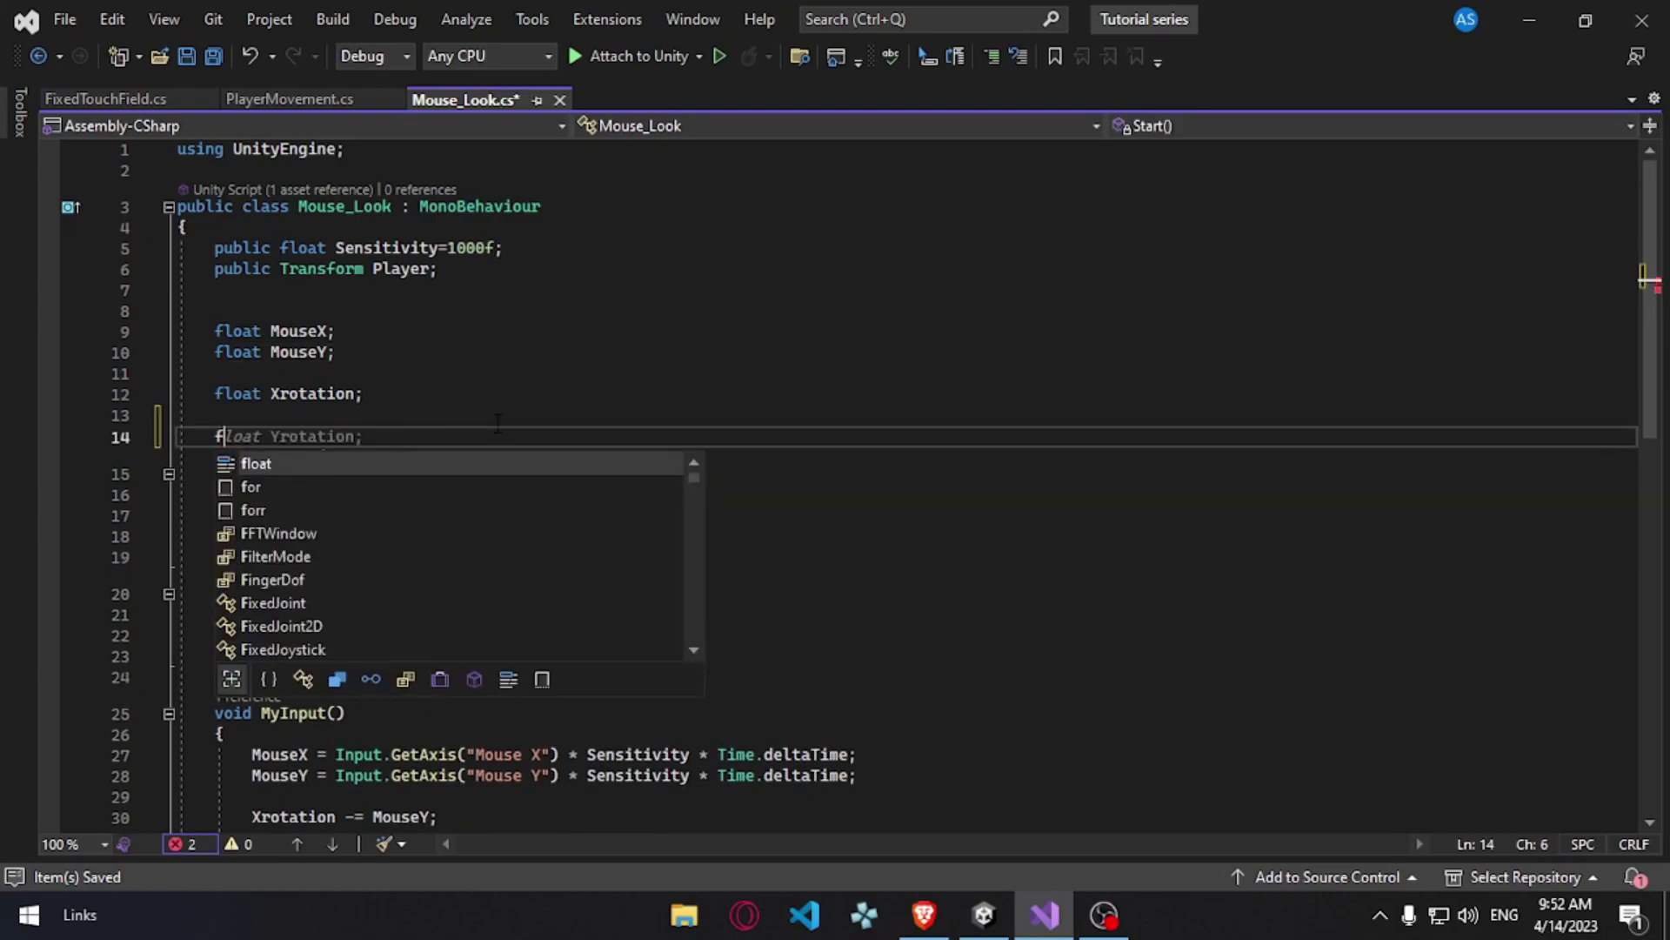
{"action": "type", "text": "public Fixe"}
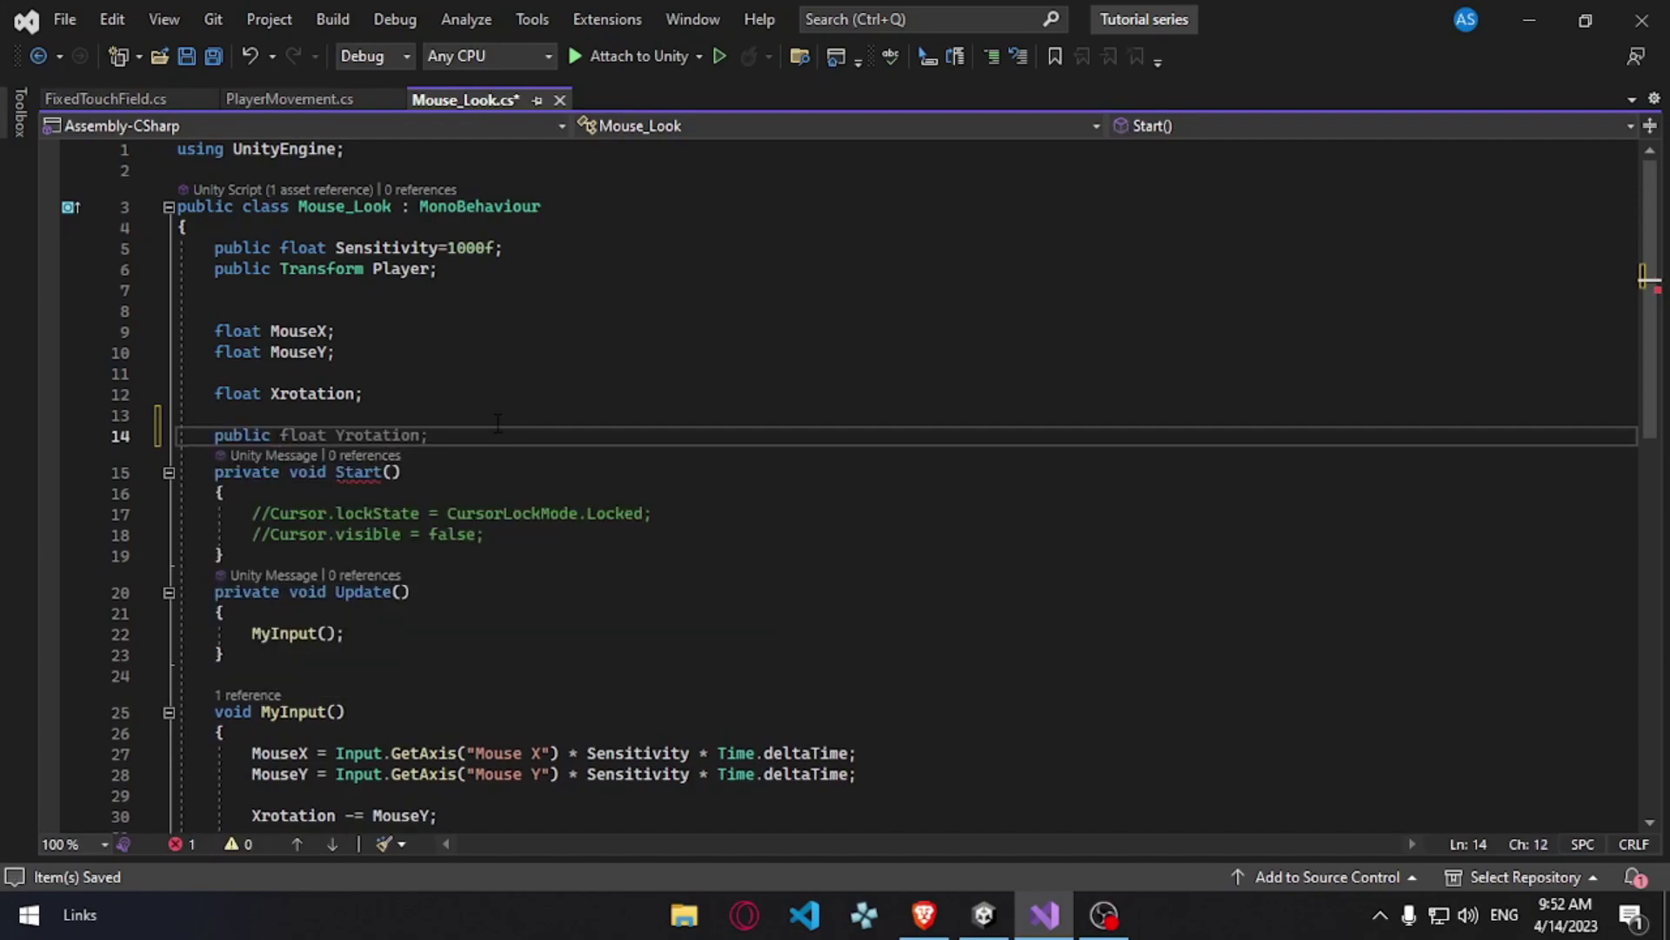
{"action": "type", "text": "dTouchField touchField;"}
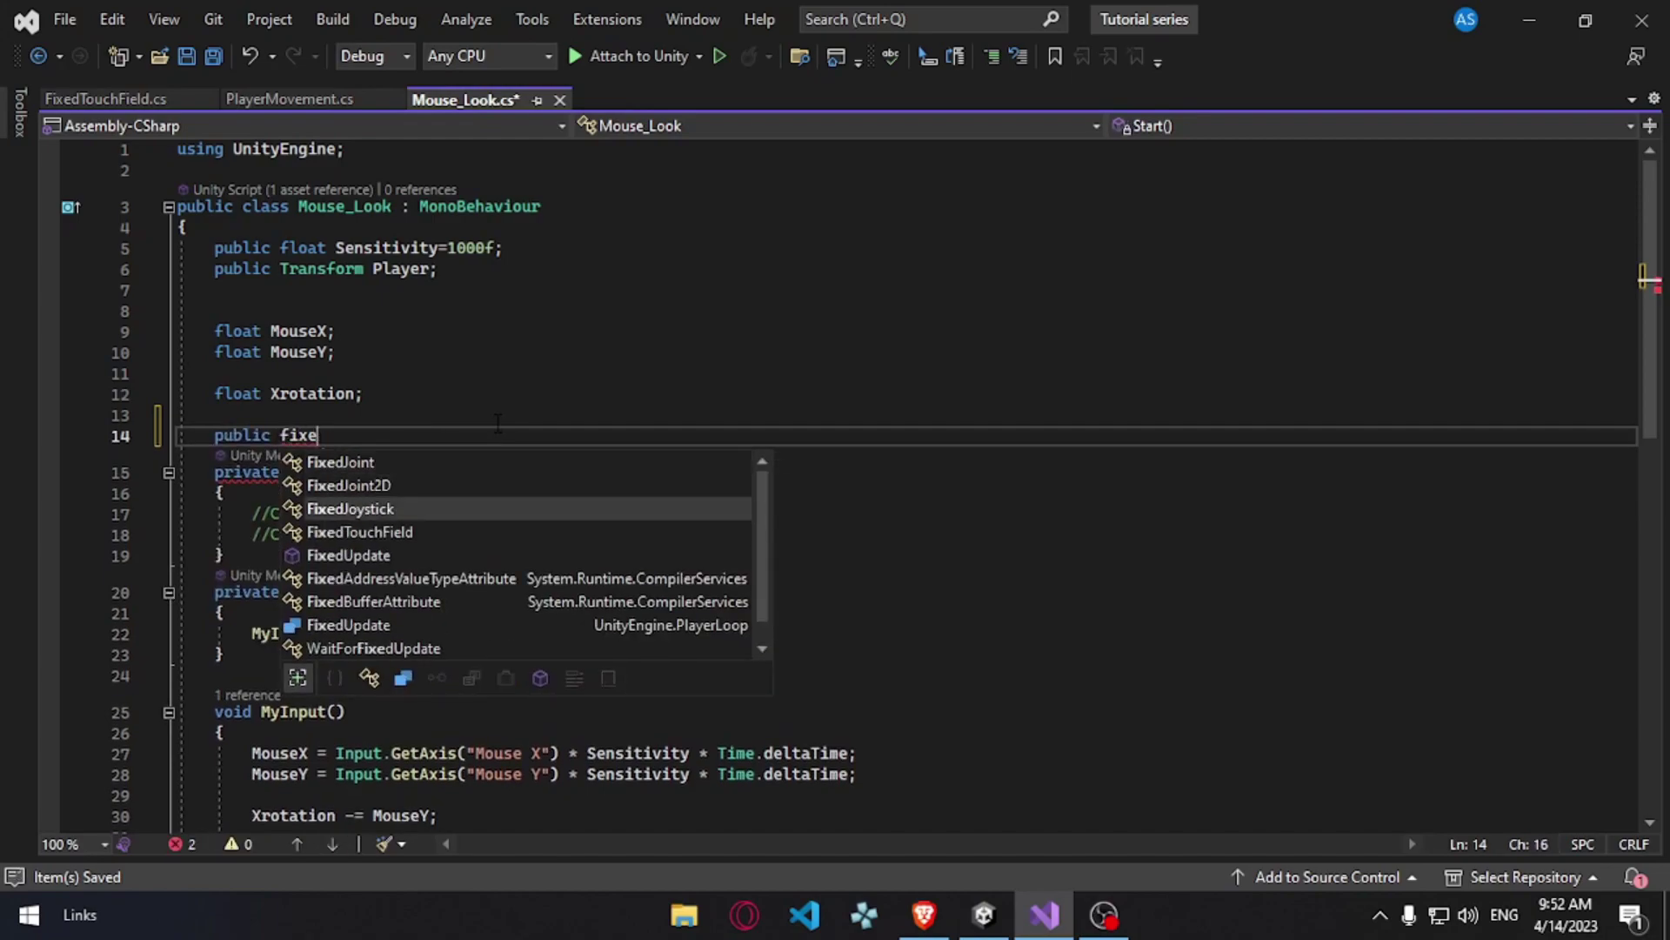
{"action": "key", "text": "ctrl+s"}
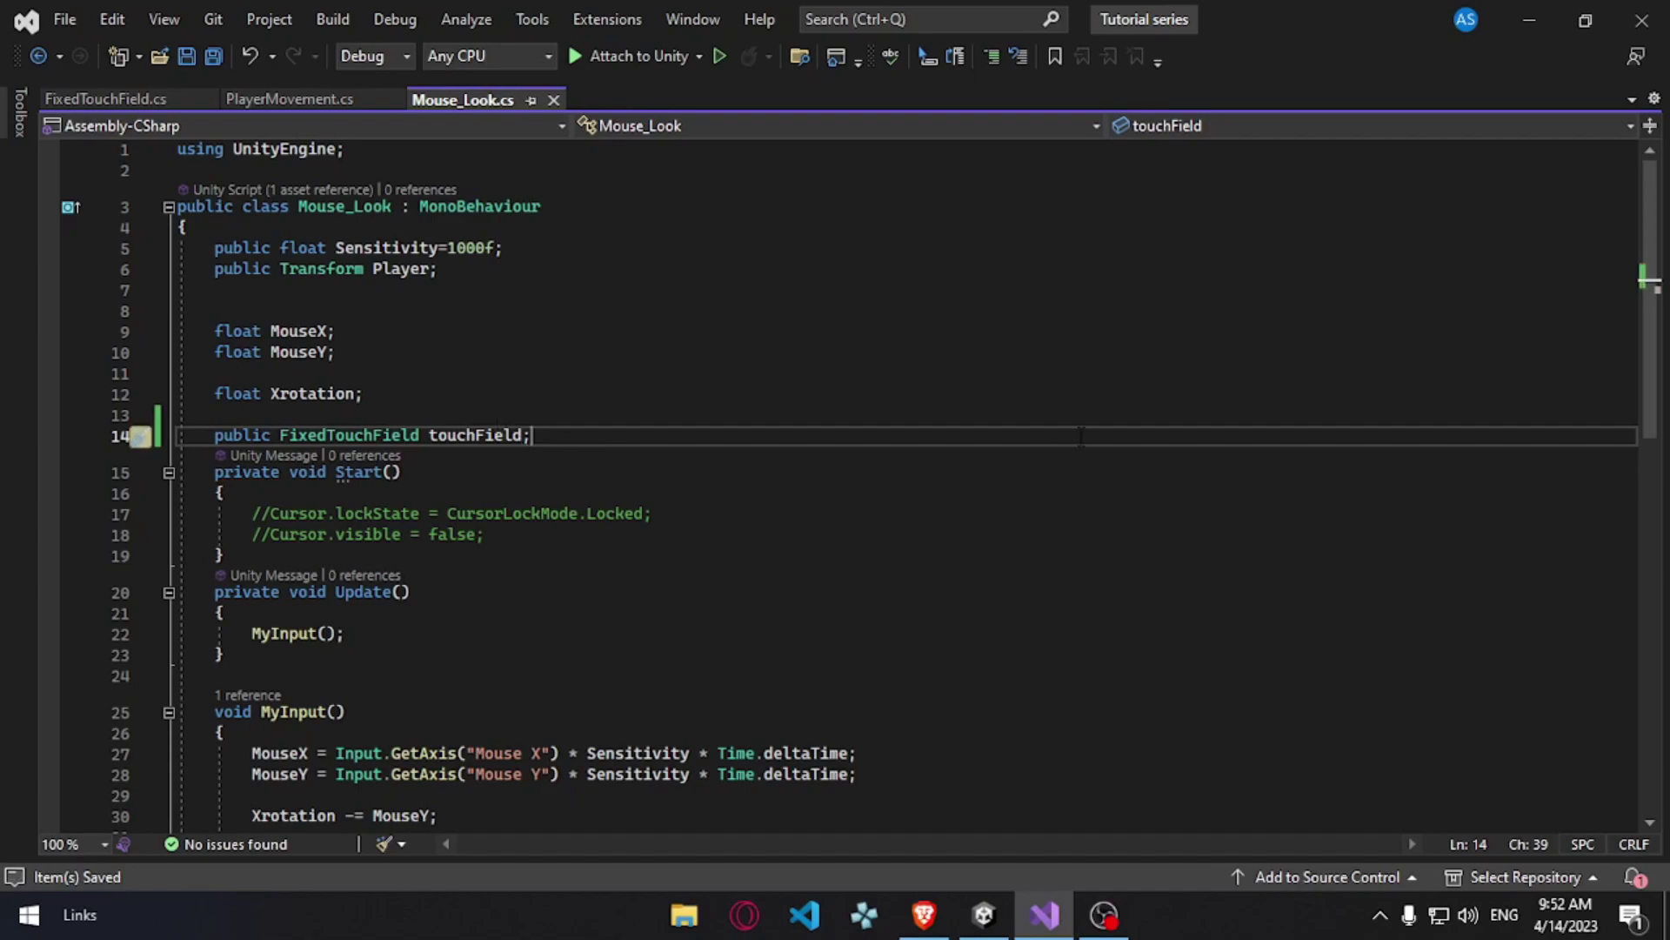
Step: Back in Unity, assign the Touch Screen object to the Touch Field reference of the Camera's Mouse_Look script
{"action": "left_click", "coordinate": [984, 915]}
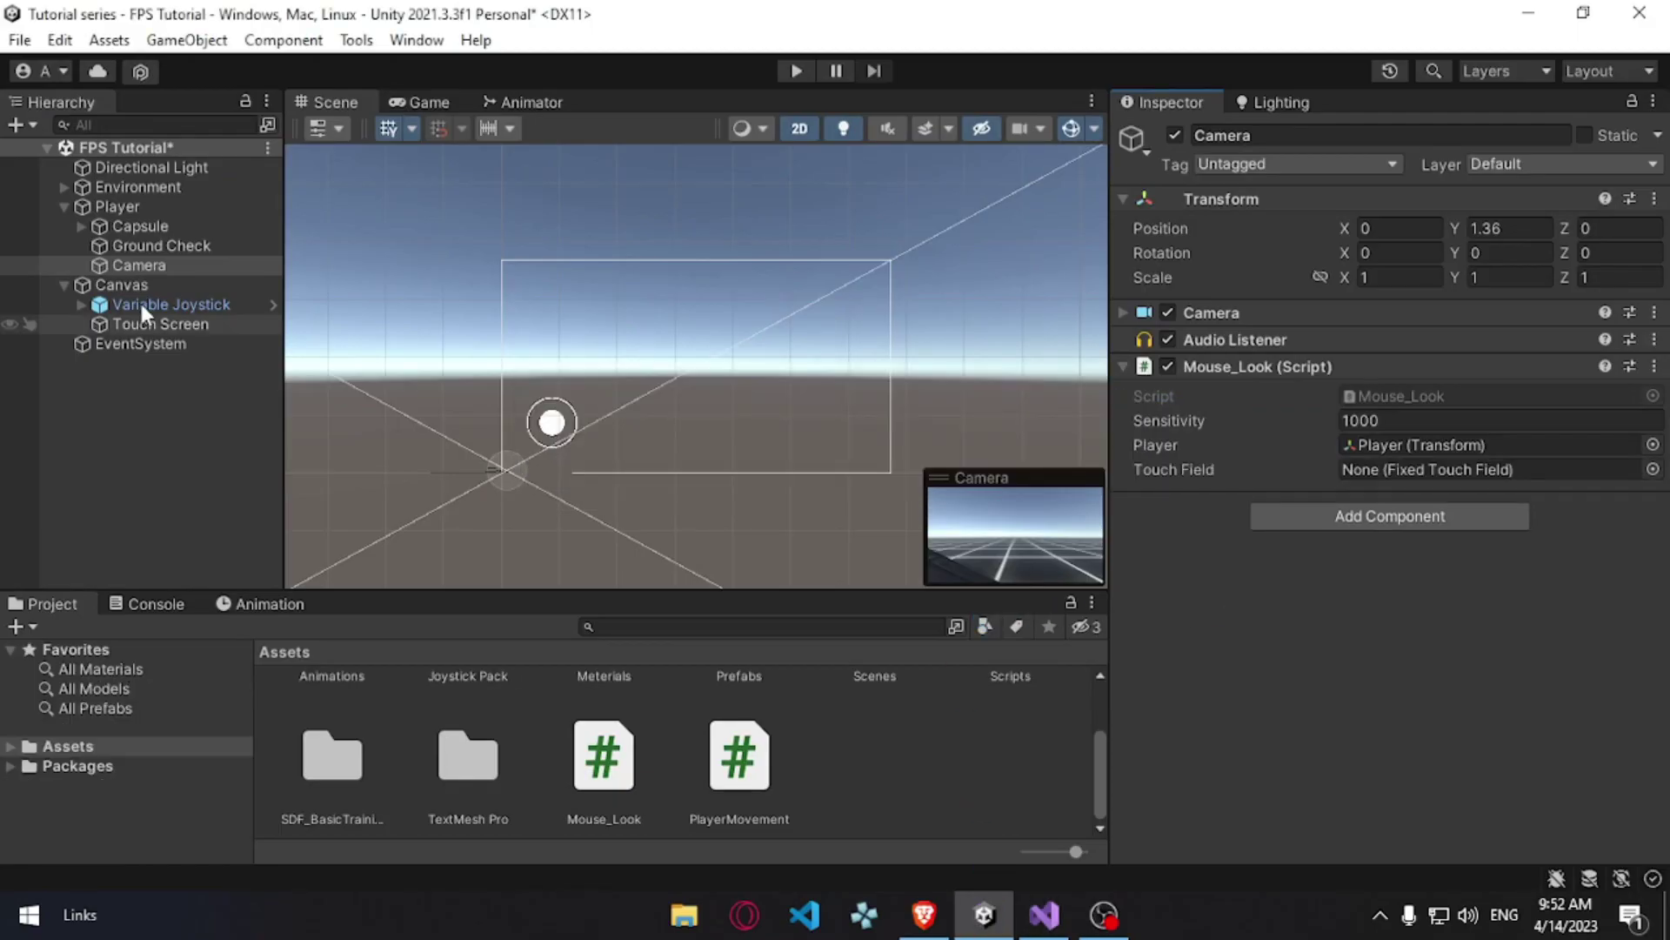
{"action": "left_click_drag", "start_coordinate": [162, 330], "coordinate": [1392, 470]}
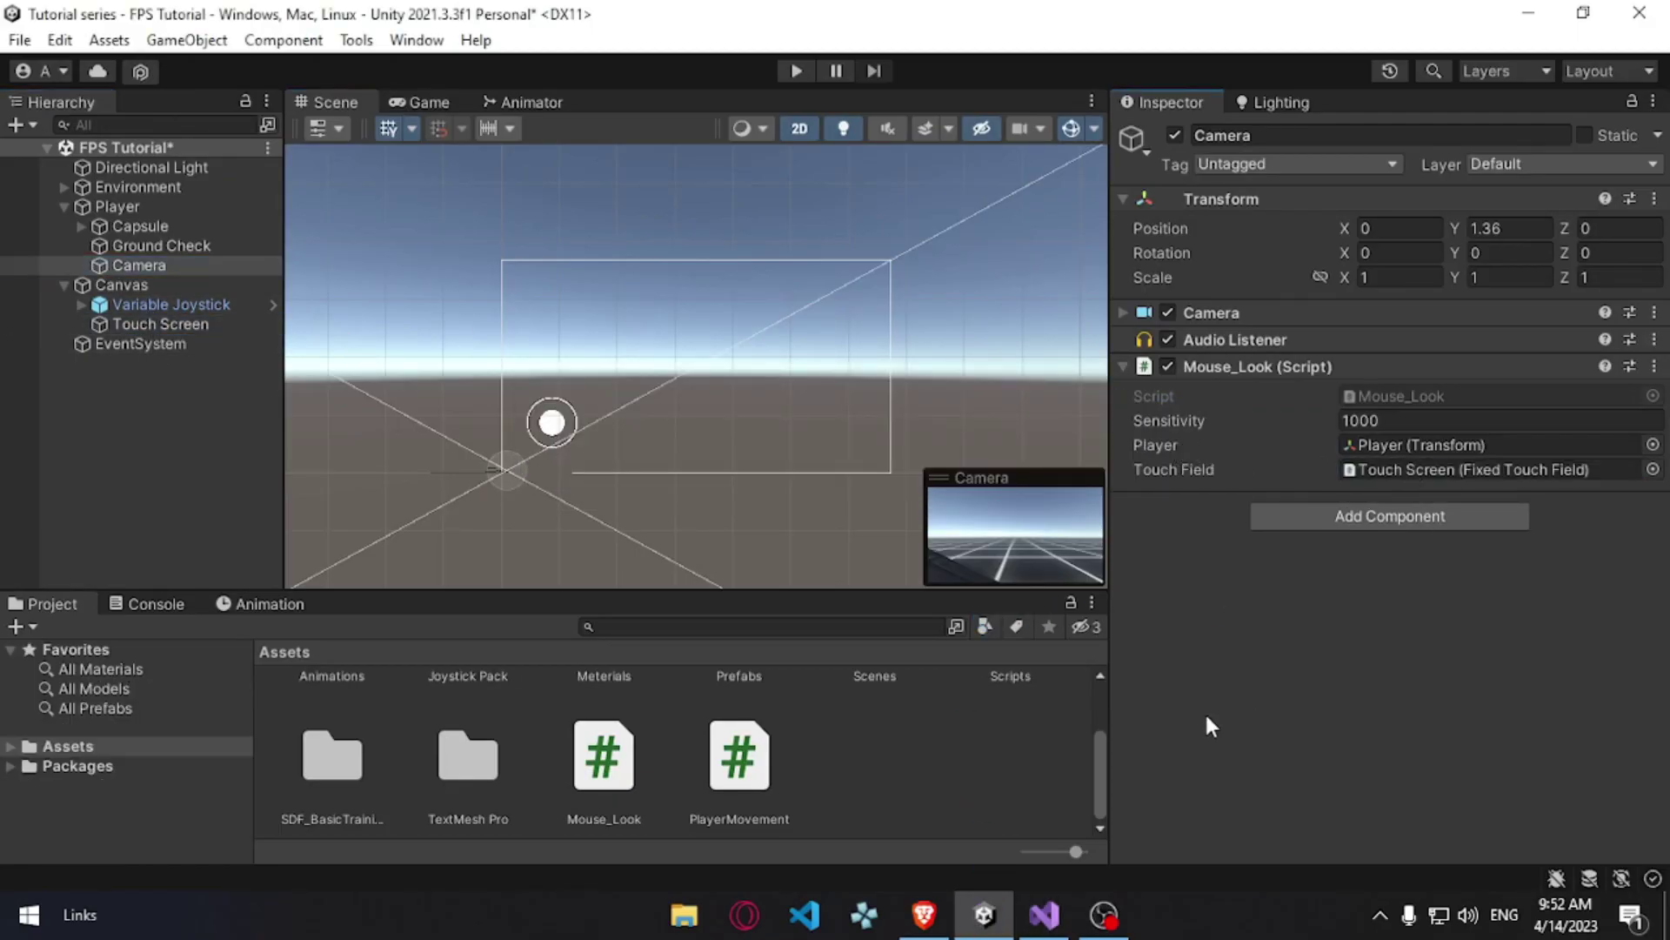
Step: In Visual Studio, replace Input.GetAxis("Mouse X") in the MouseX line of MyInput() with touchField.TouchDist.x
{"action": "left_click", "coordinate": [1044, 914]}
{"action": "left_click_drag", "start_coordinate": [211, 439], "coordinate": [535, 435]}
{"action": "left_click", "coordinate": [607, 435]}
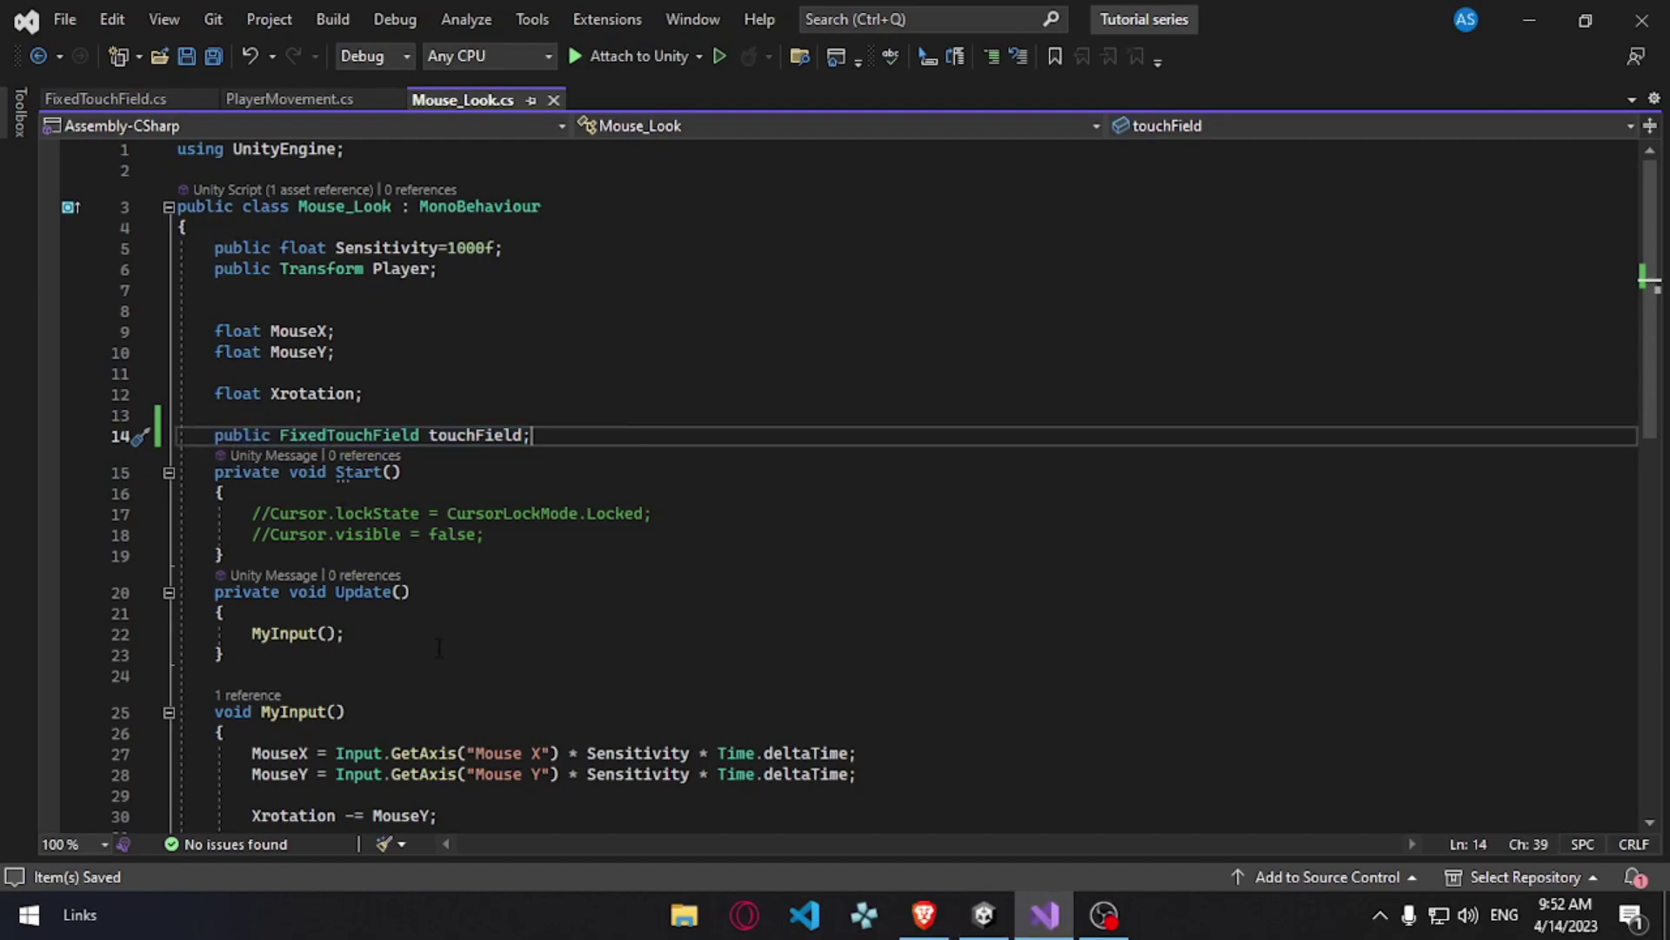
{"action": "scroll", "coordinate": [461, 777], "scroll_direction": "down", "scroll_amount": 3}
{"action": "left_click", "coordinate": [377, 546]}
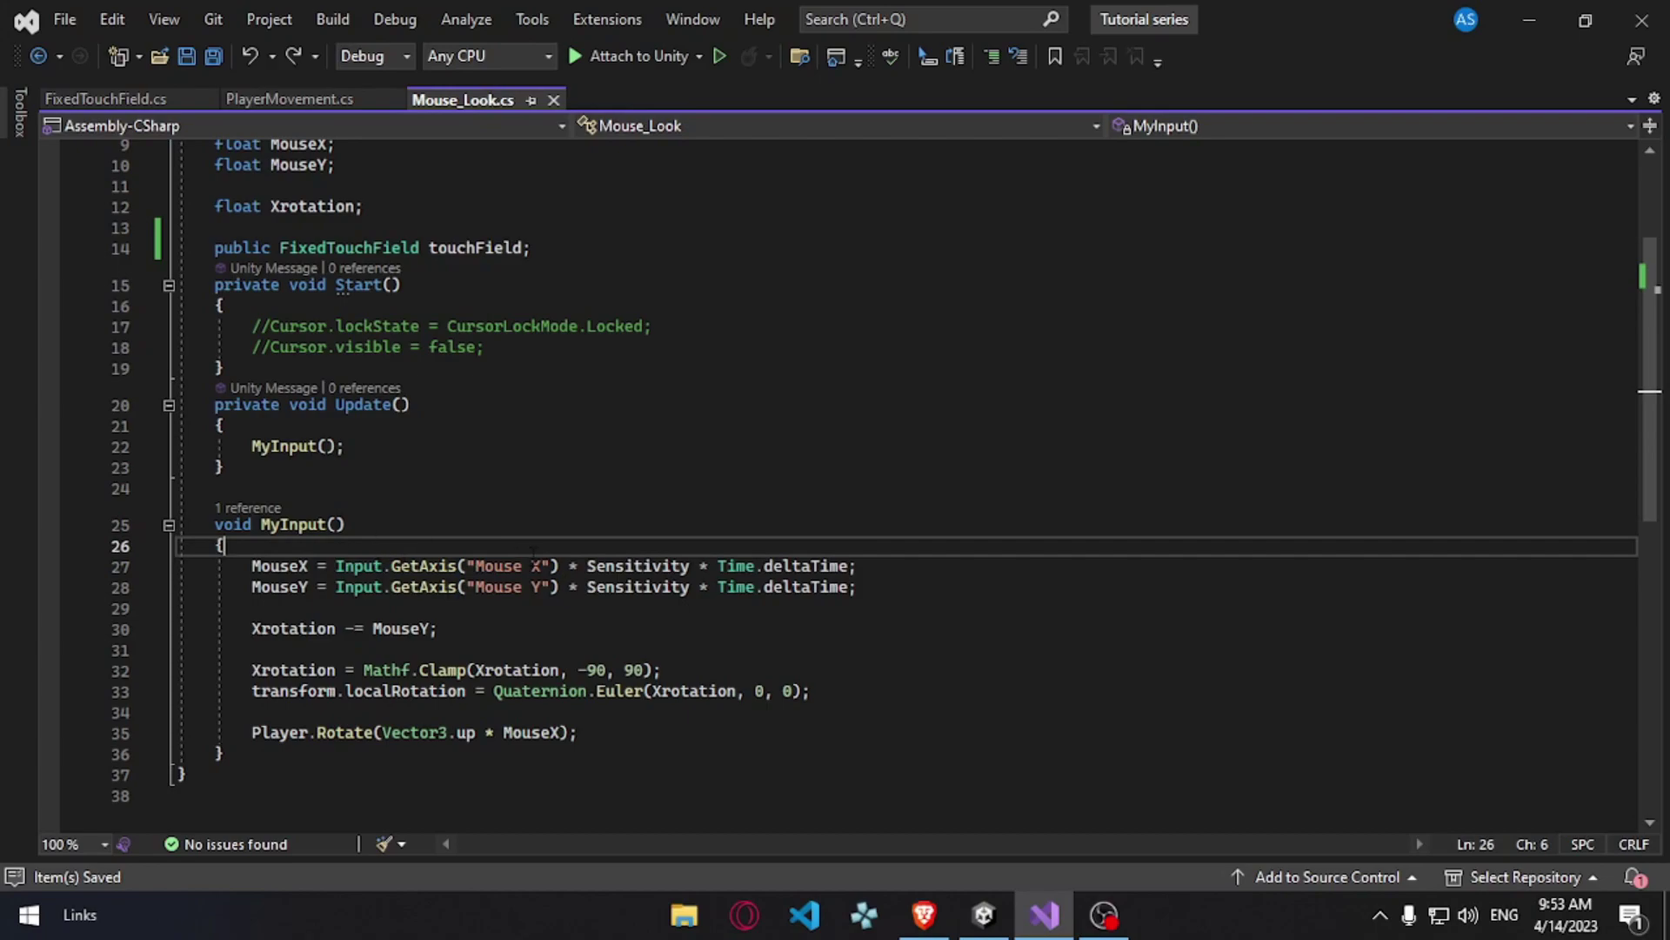
{"action": "left_click_drag", "start_coordinate": [336, 566], "coordinate": [562, 564]}
{"action": "type", "text": "touchField."}
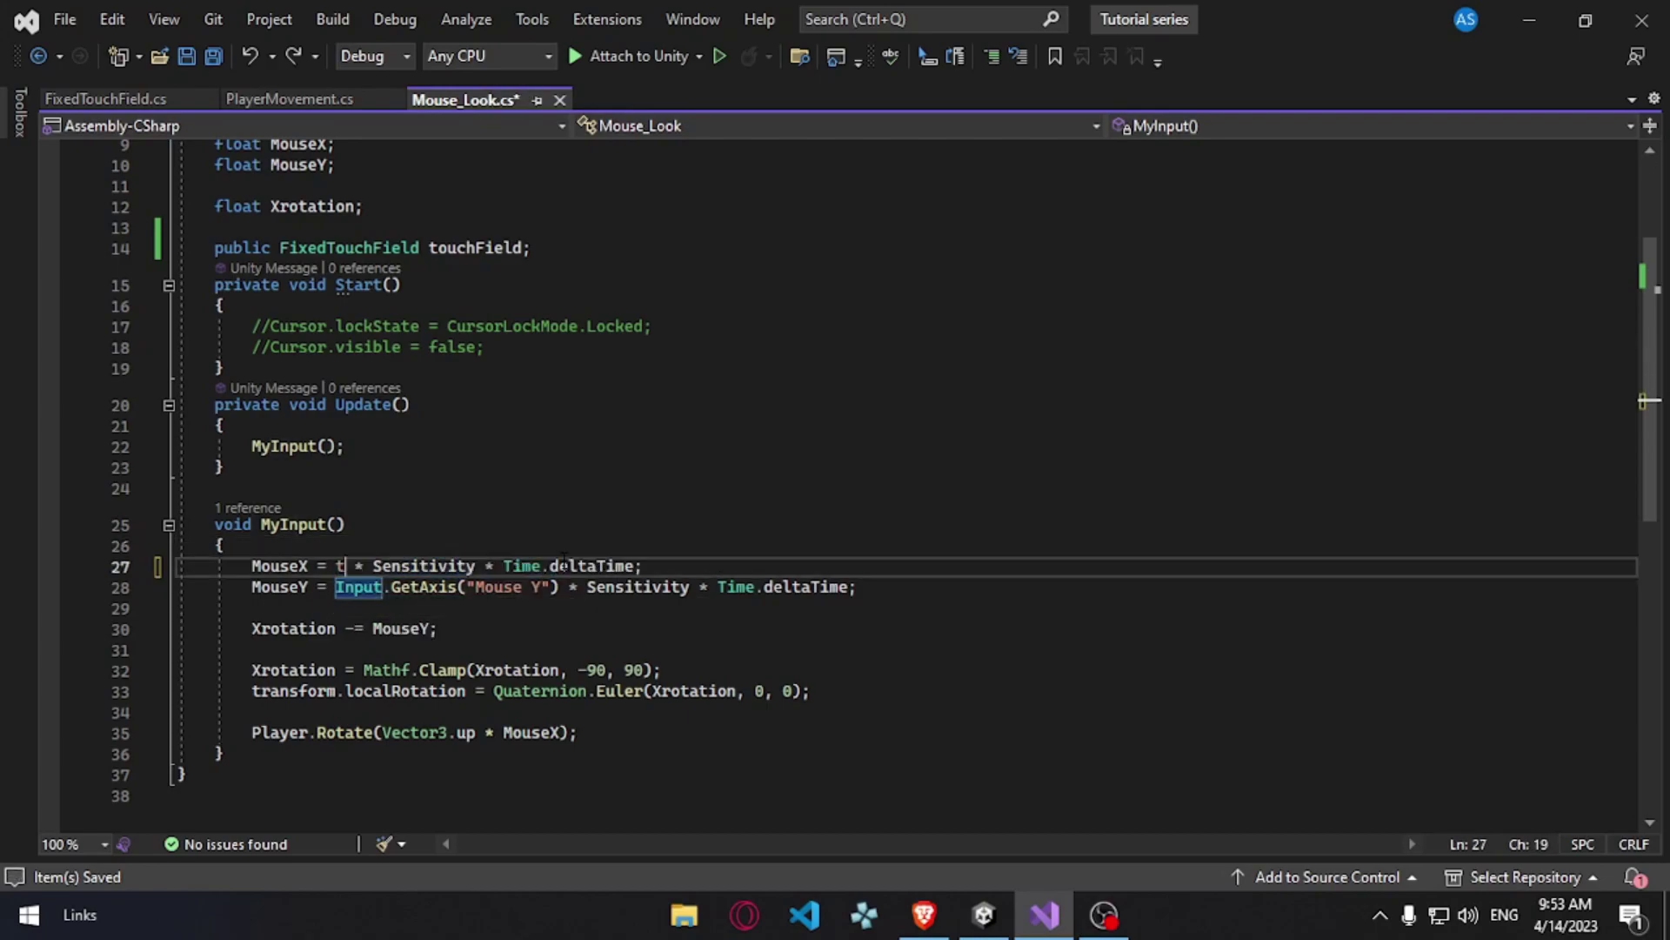
{"action": "type", "text": "TouchDist."}
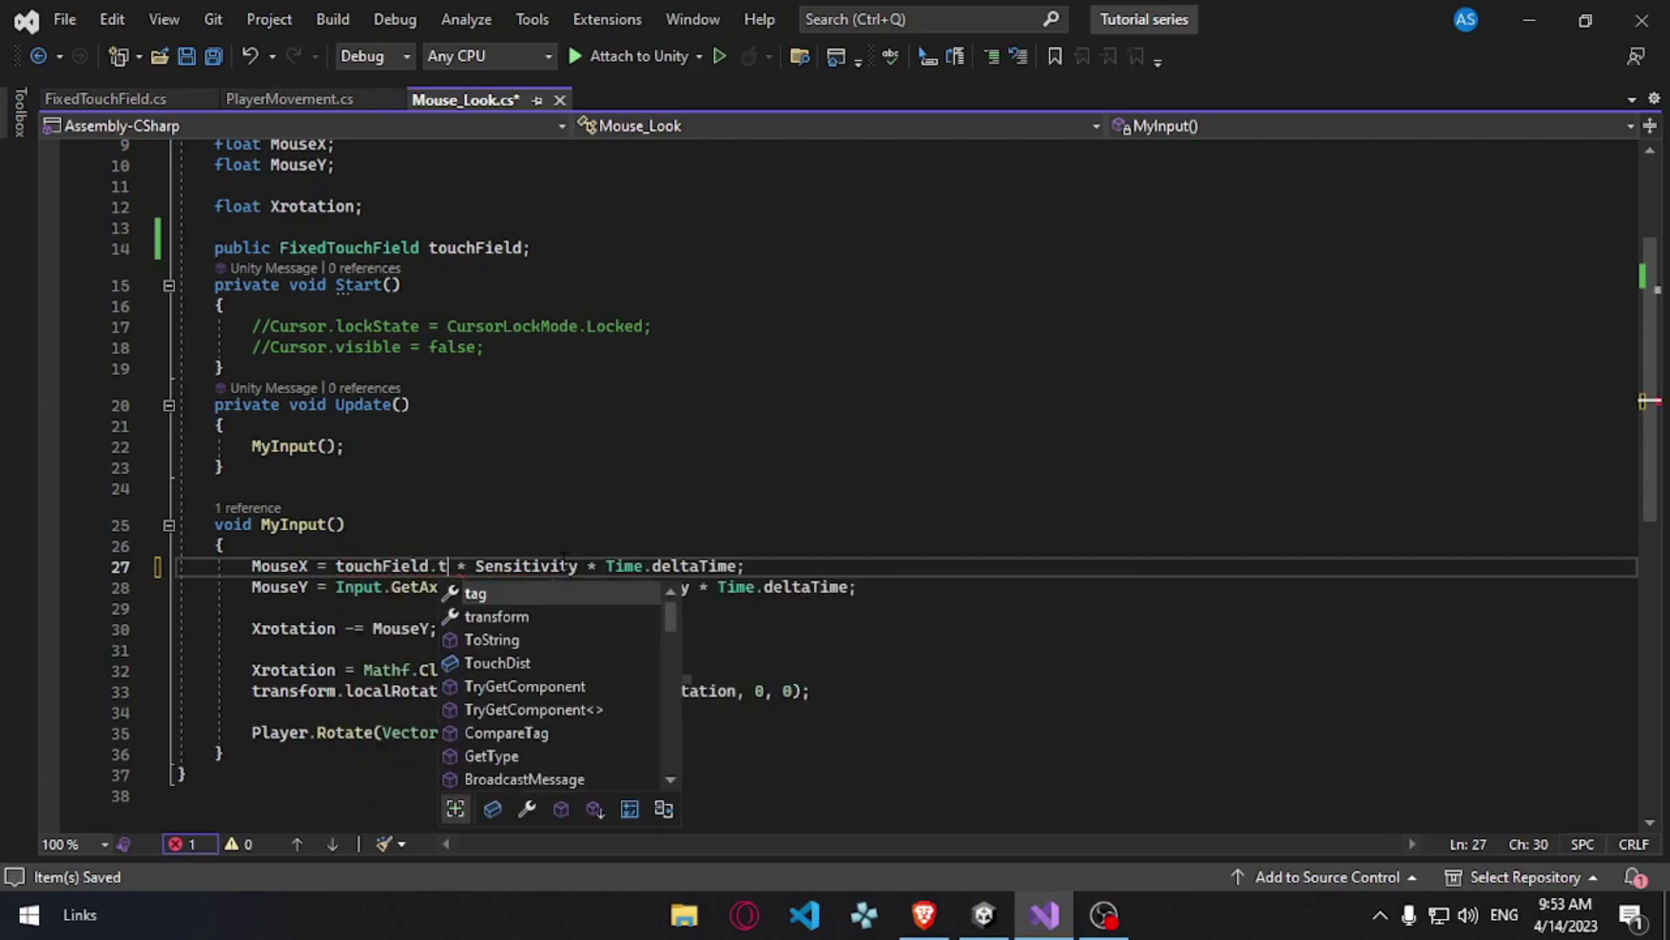
{"action": "type", "text": "x"}
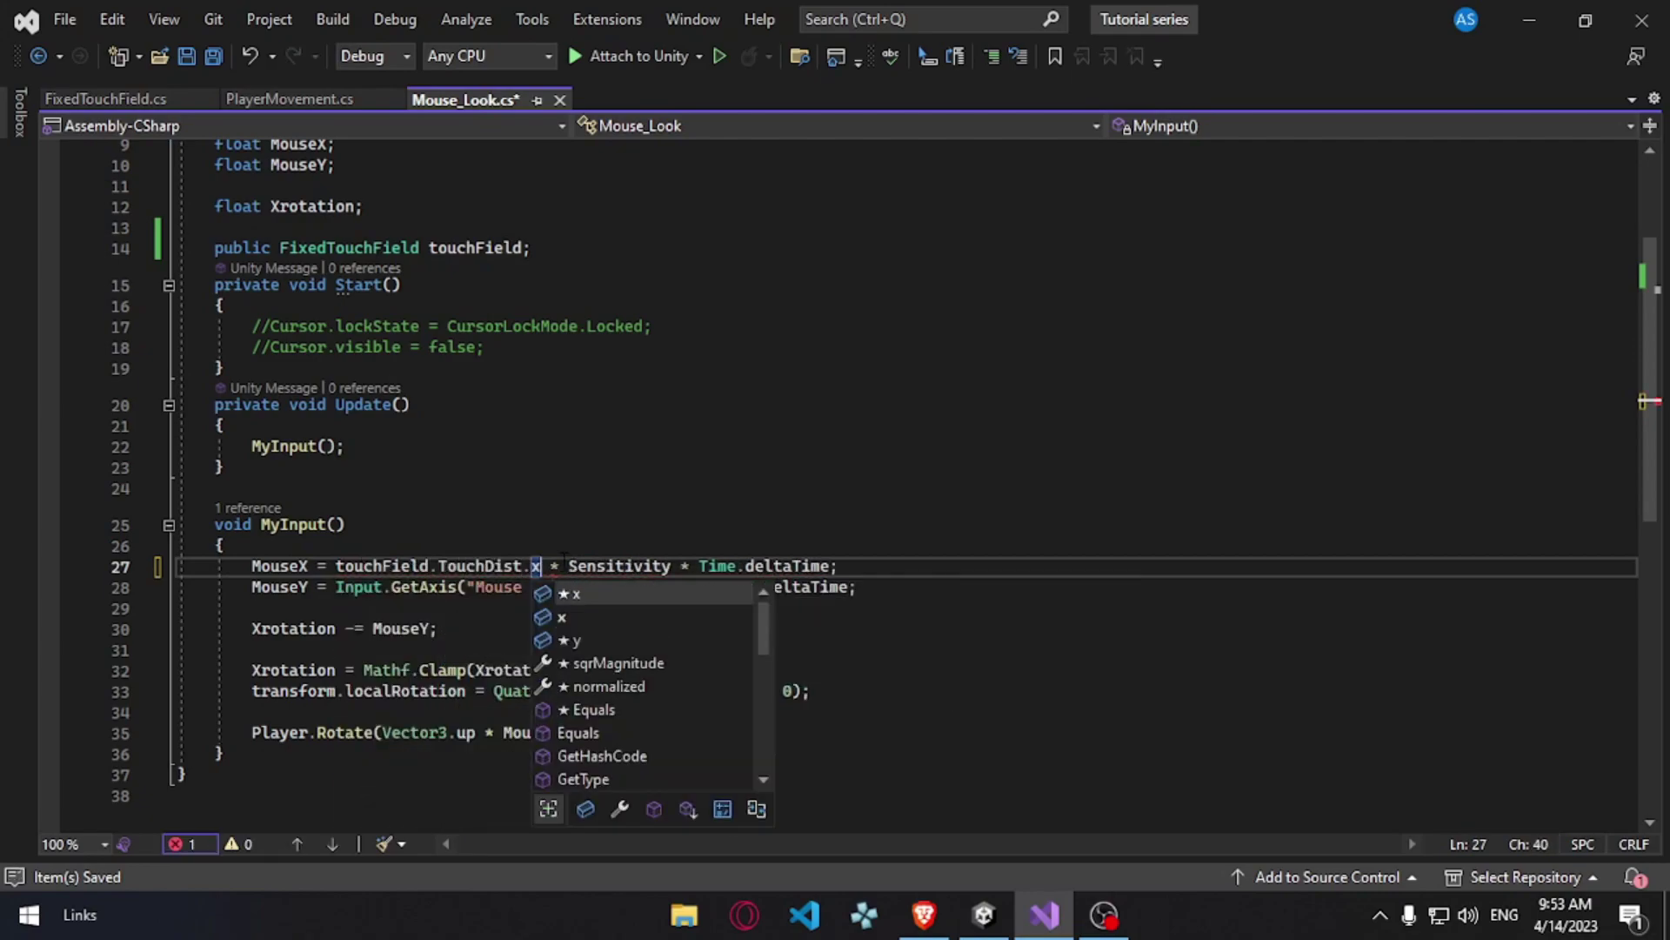
{"action": "key", "text": "Escape"}
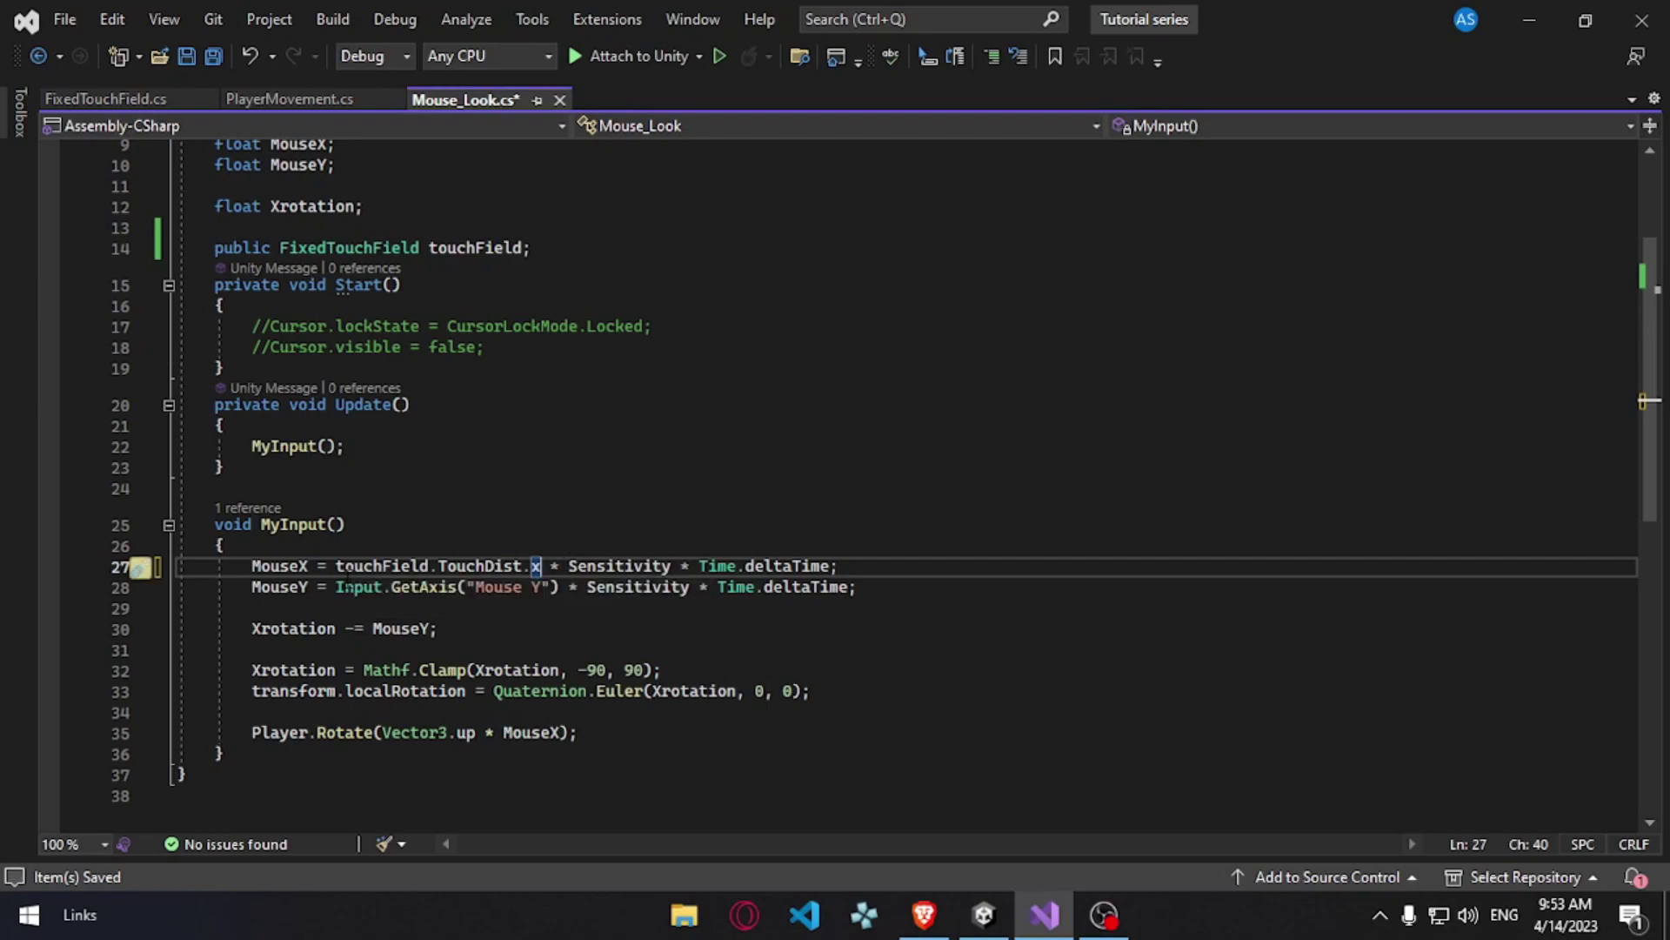
Step: Replace Input.GetAxis("Mouse Y") in the MouseY line with touchField.TouchDist.y and save the script
{"action": "left_click_drag", "start_coordinate": [336, 587], "coordinate": [554, 587]}
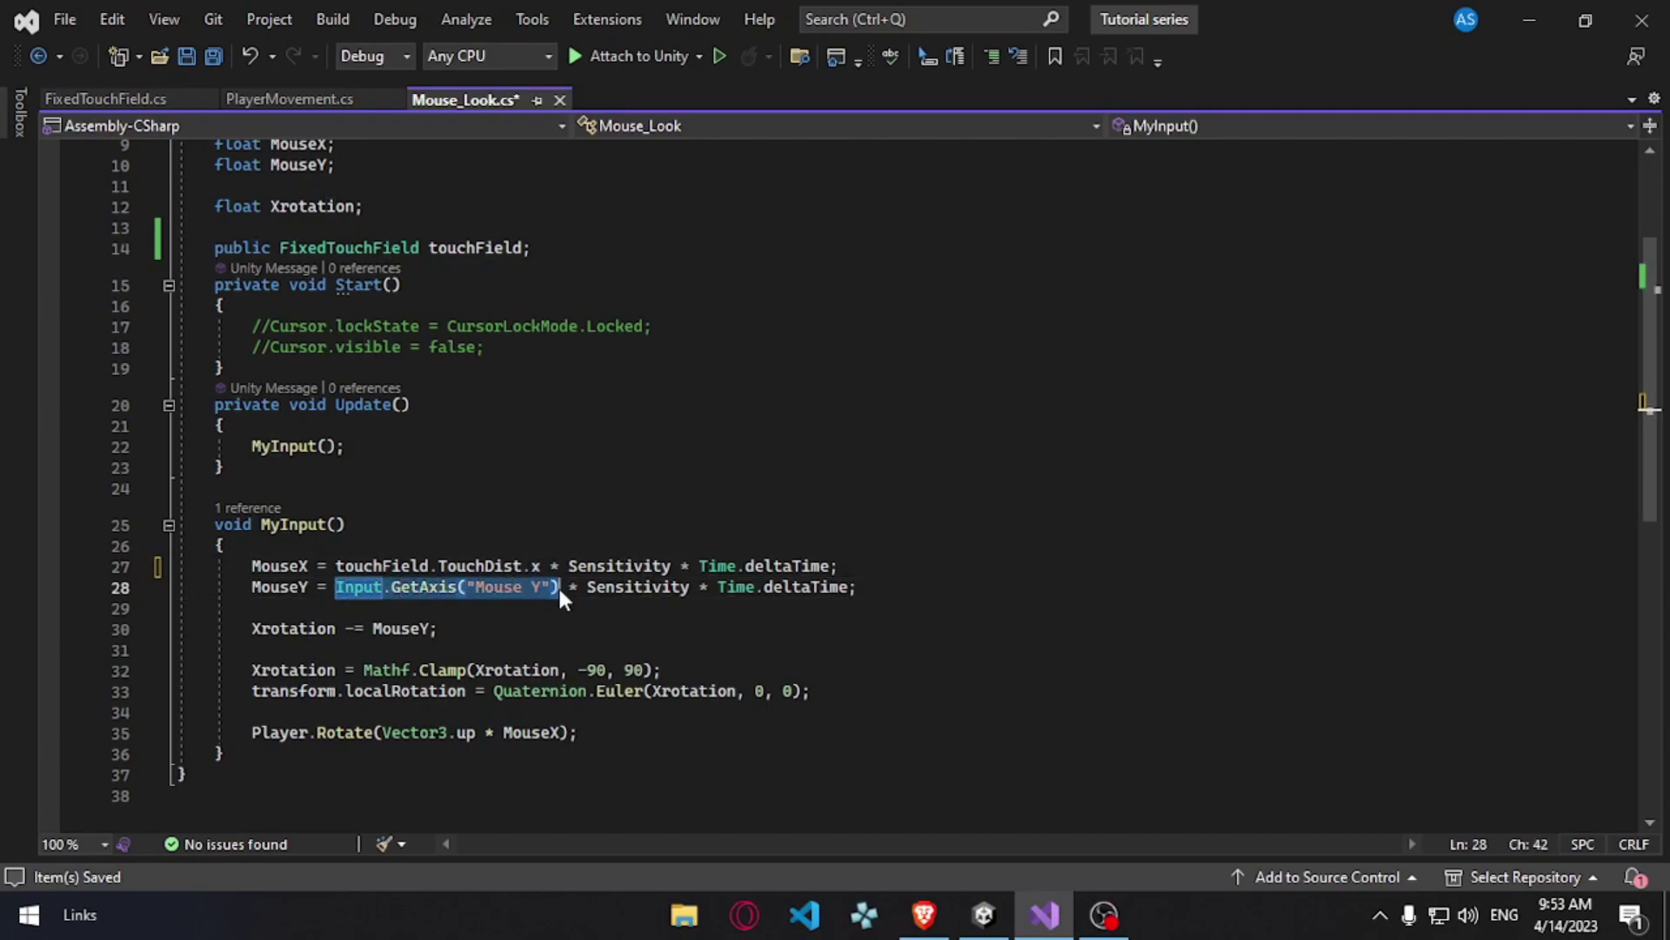
{"action": "type", "text": "touc"}
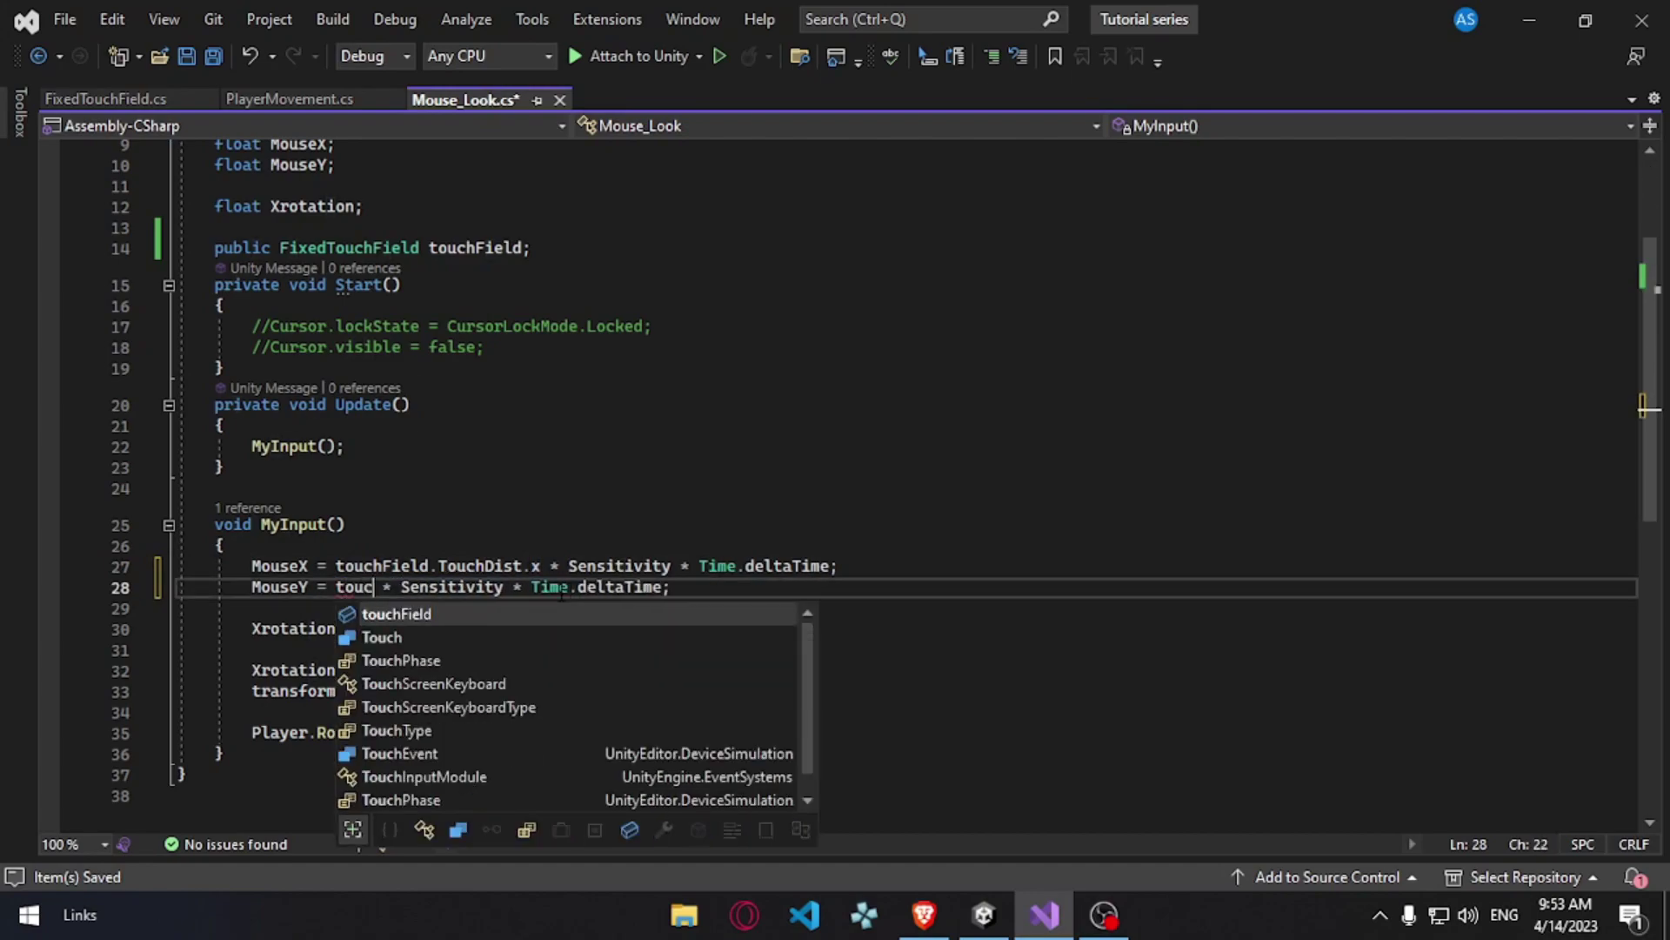
{"action": "key", "text": "Escape"}
{"action": "type", "text": "hField.to"}
{"action": "key", "text": "Tab"}
{"action": "type", "text": ".y"}
{"action": "key", "text": "ctrl+s"}
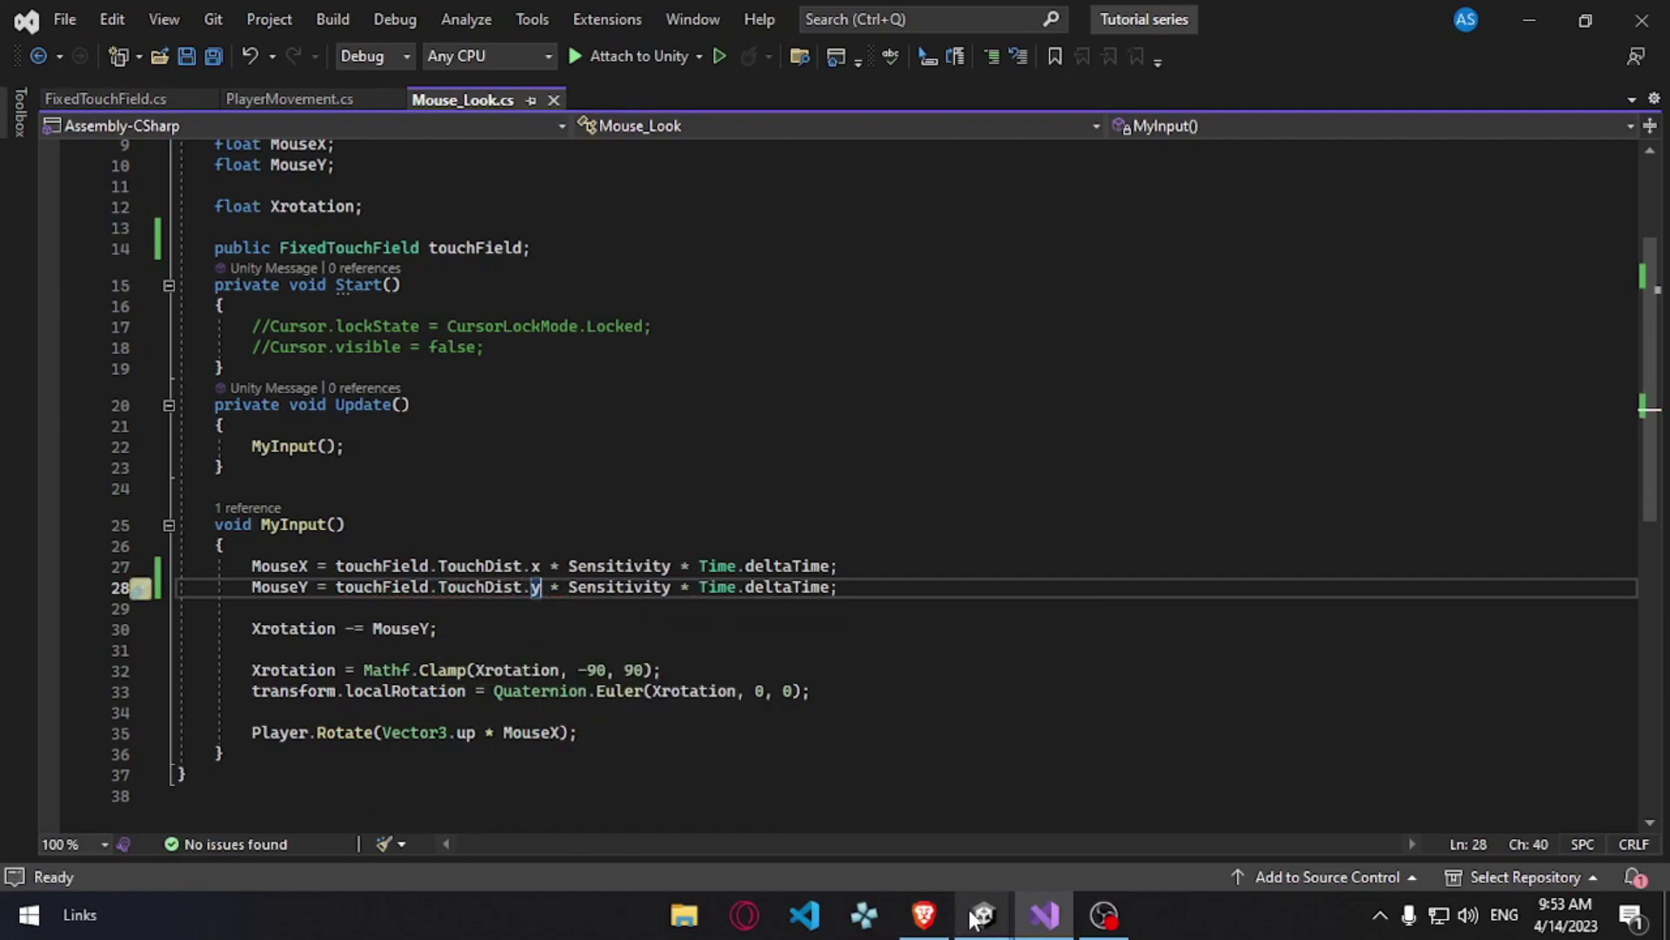
Step: Return to Unity, run the game, and test the touch-based camera look together with the joystick movement
{"action": "mouse_move", "coordinate": [984, 914]}
{"action": "left_click", "coordinate": [939, 850]}
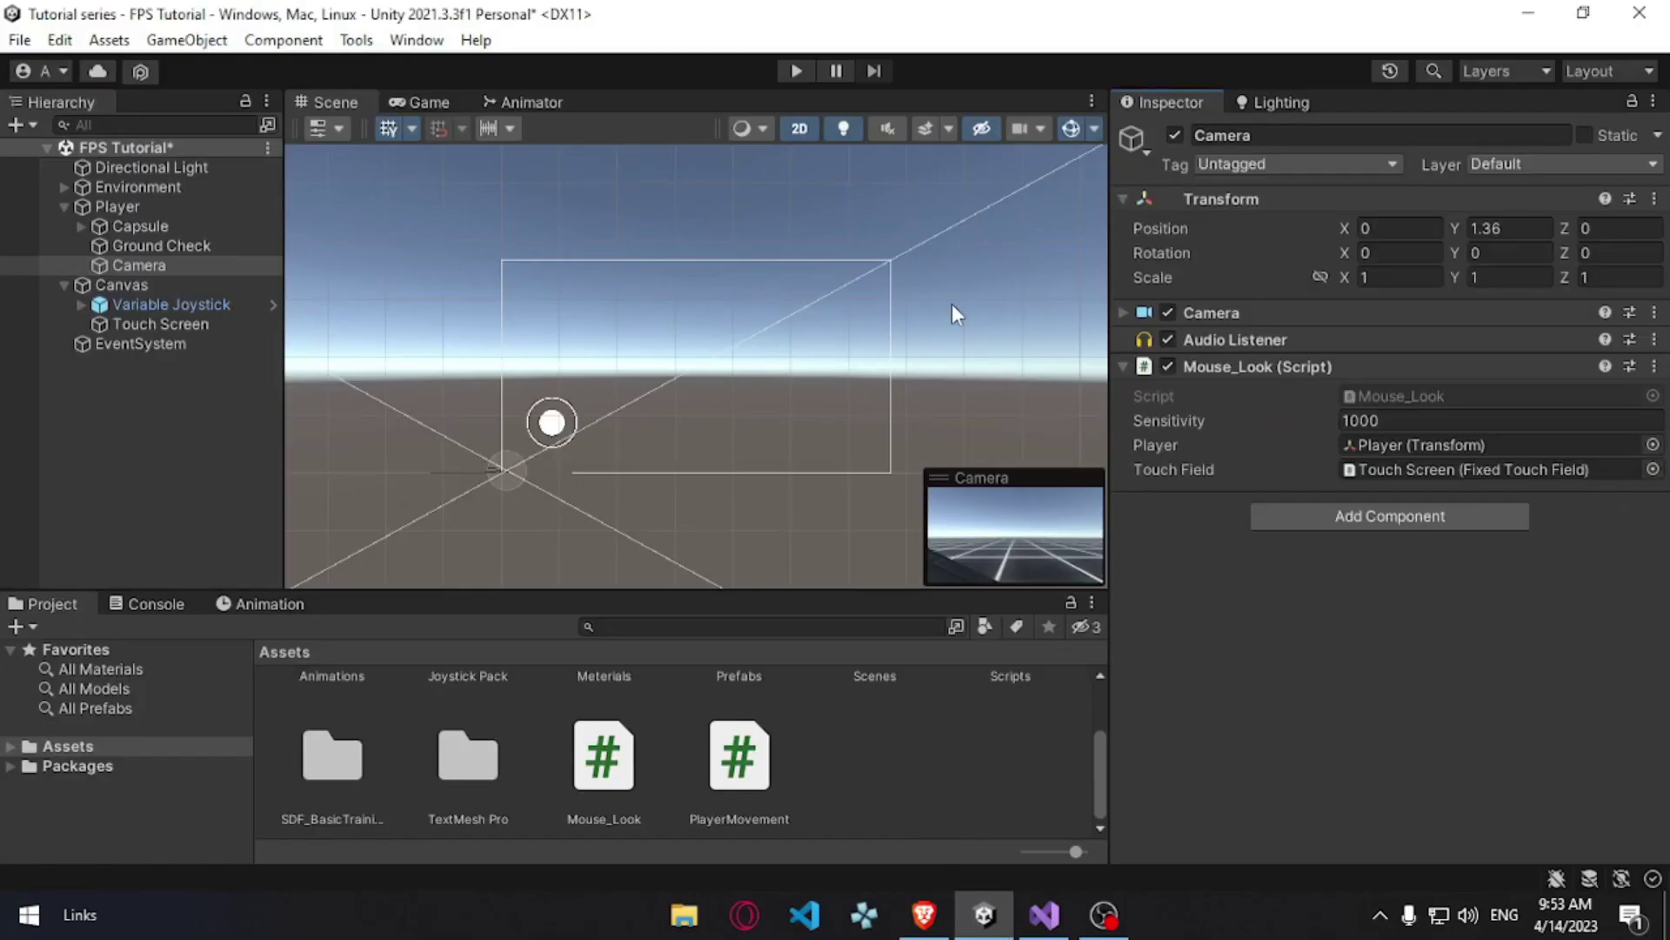
{"action": "left_click", "coordinate": [809, 73]}
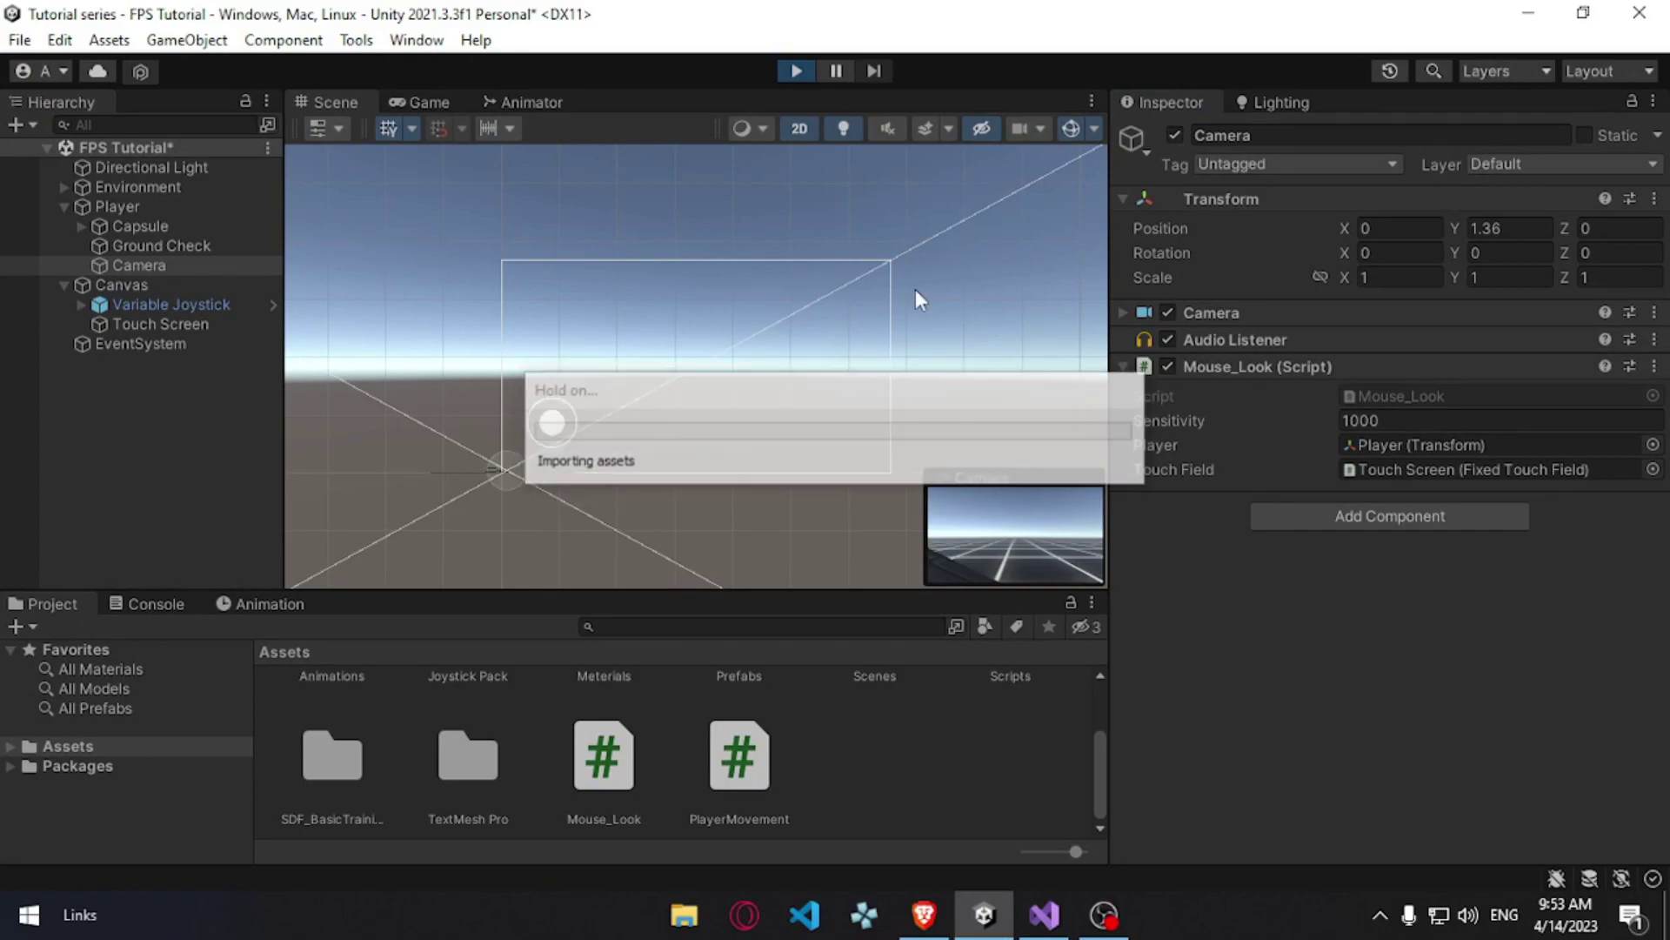
{"action": "left_click_drag", "start_coordinate": [877, 351], "coordinate": [844, 400]}
{"action": "left_click_drag", "start_coordinate": [767, 381], "coordinate": [761, 340]}
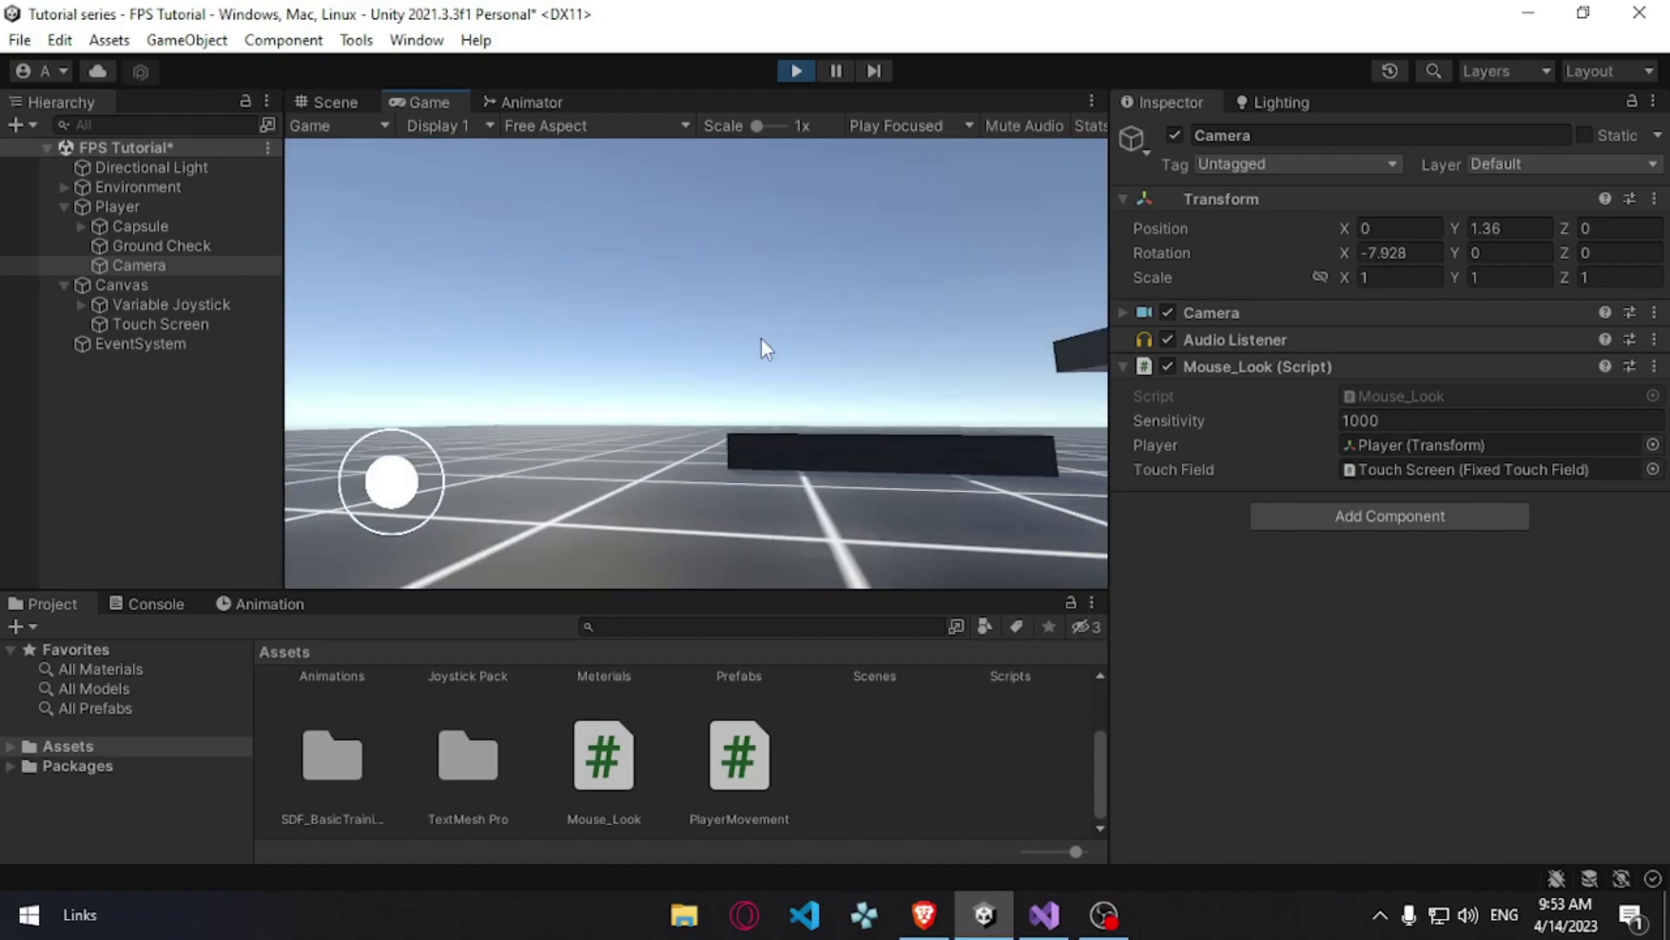
{"action": "left_click_drag", "start_coordinate": [908, 388], "coordinate": [582, 283]}
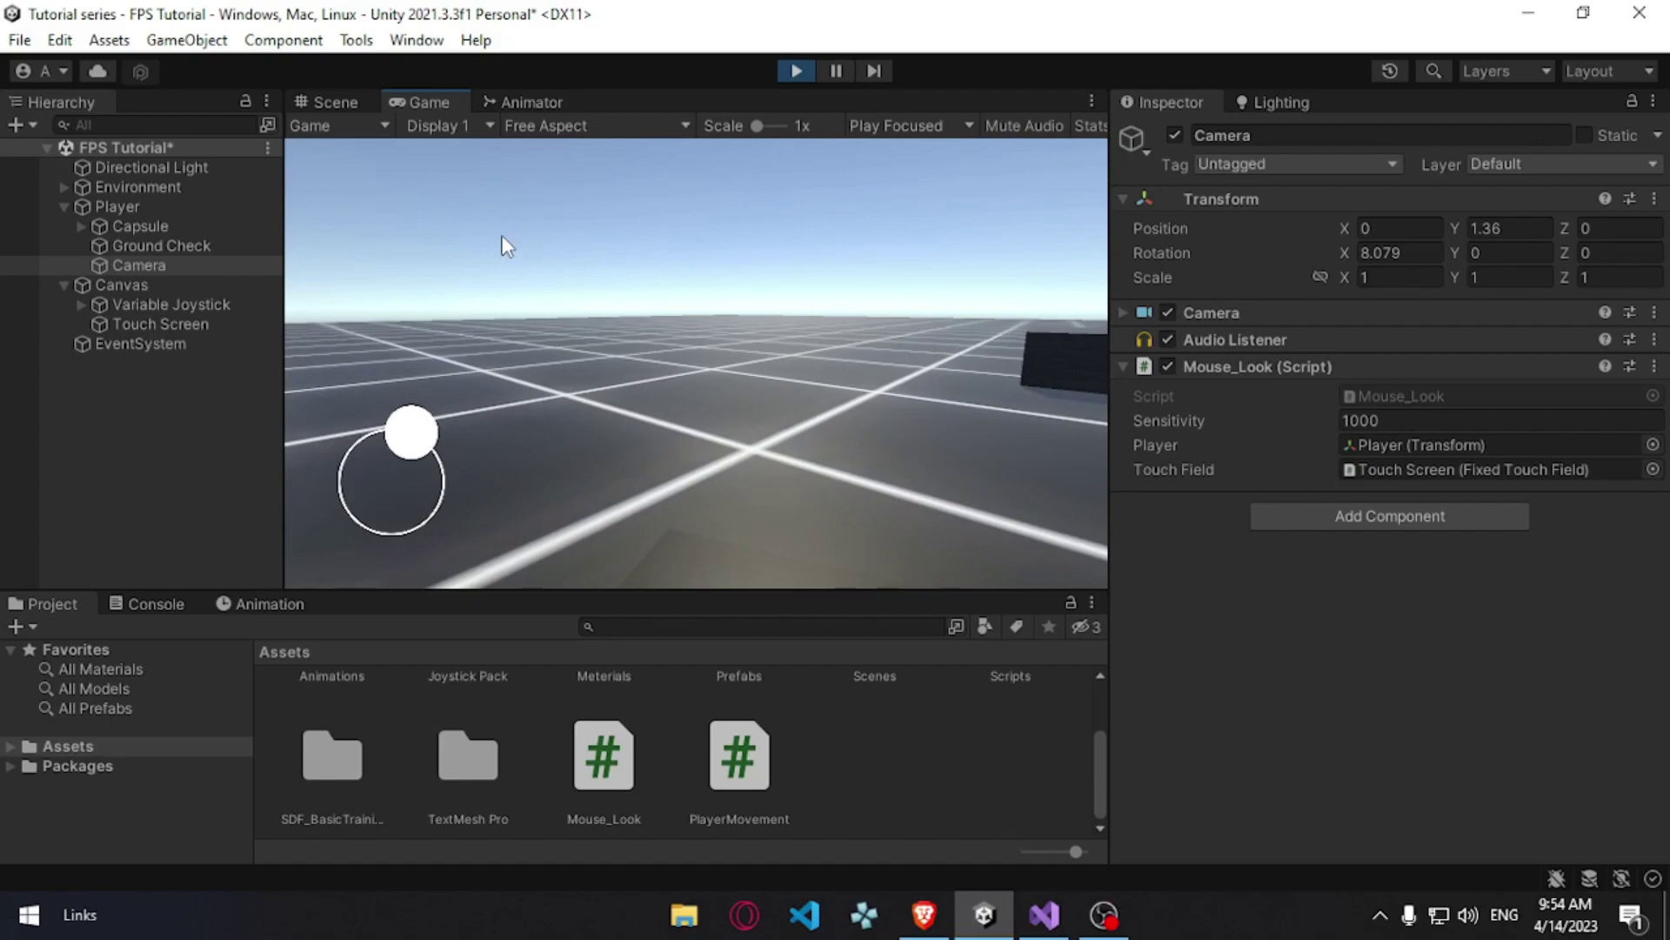
{"action": "left_click_drag", "start_coordinate": [448, 248], "coordinate": [429, 263]}
{"action": "left_click_drag", "start_coordinate": [926, 315], "coordinate": [1272, 403]}
Step: While the game runs, try a Mouse_Look sensitivity of 500, lower it to 100, and test the camera look with each value
{"action": "left_click", "coordinate": [1375, 416]}
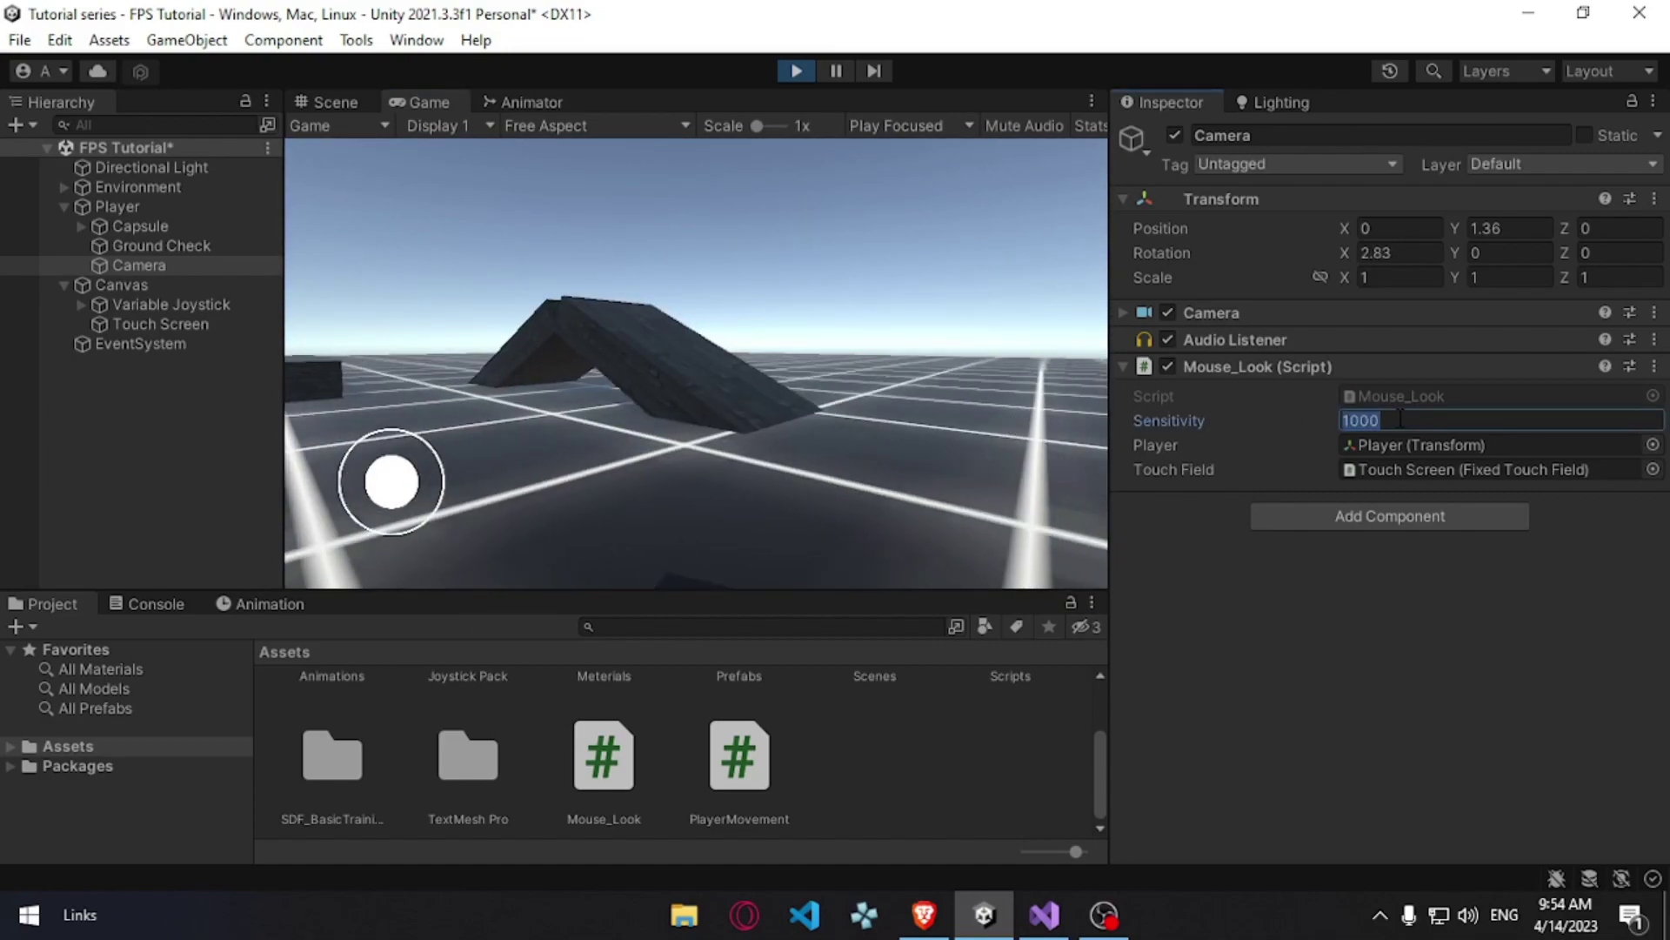
{"action": "type", "text": "500"}
{"action": "mouse_move", "coordinate": [872, 317]}
{"action": "left_mouse_down"}
{"action": "mouse_move", "coordinate": [838, 305]}
{"action": "mouse_move", "coordinate": [870, 331]}
{"action": "left_mouse_up"}
{"action": "left_click", "coordinate": [1418, 416]}
{"action": "type", "text": "100"}
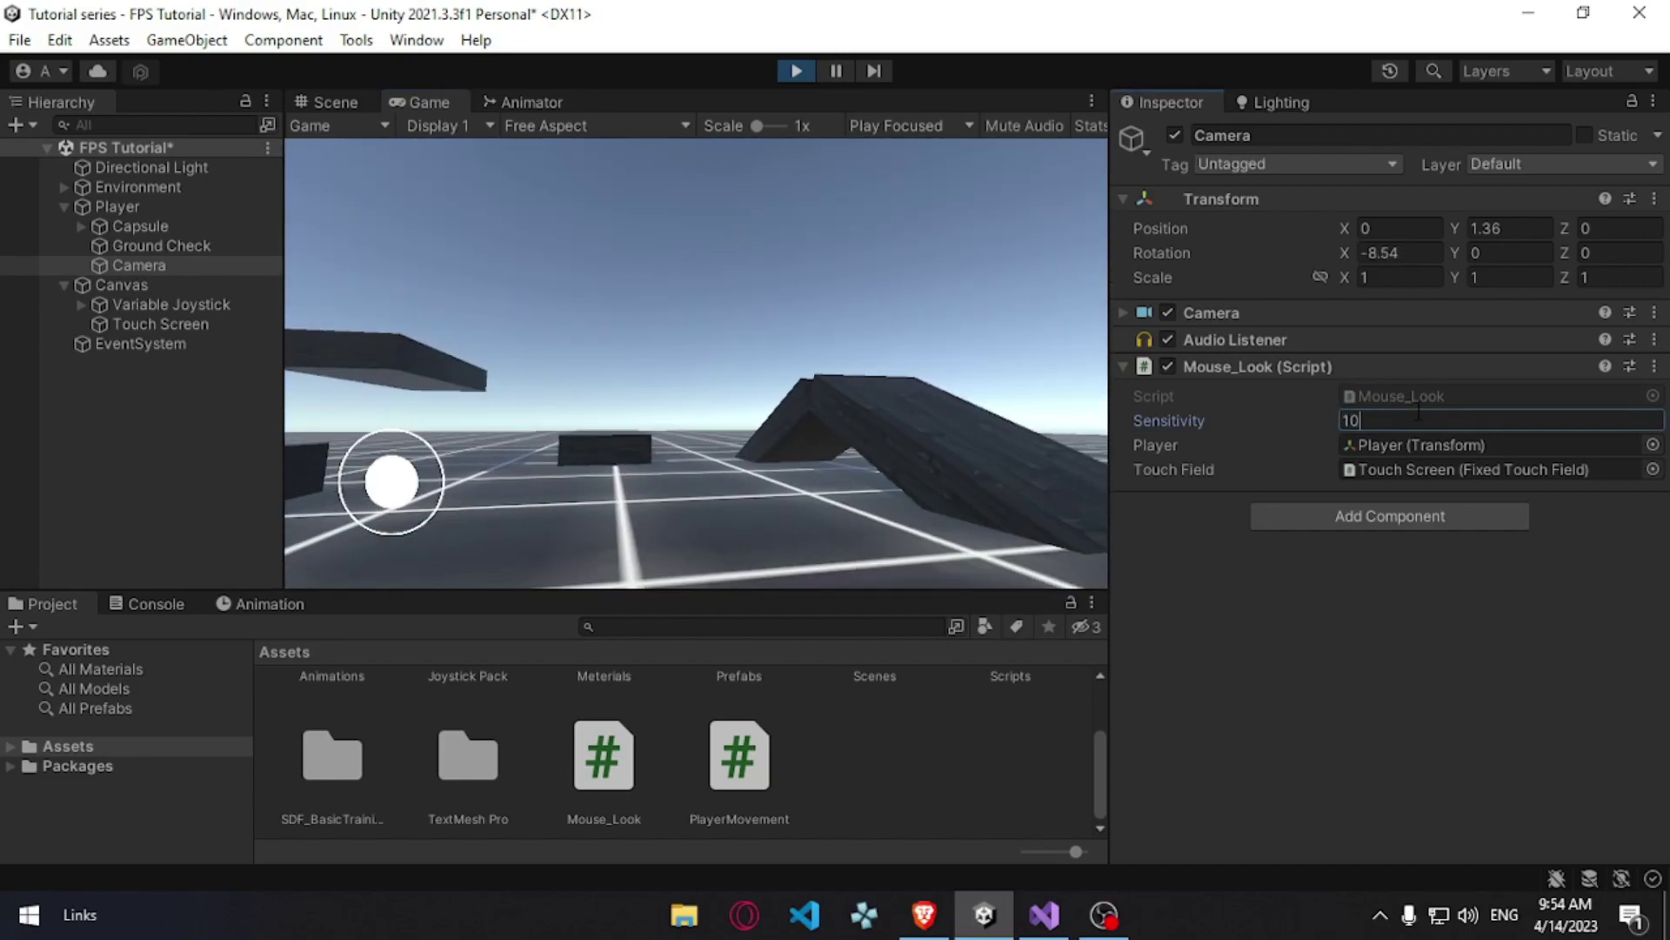
{"action": "left_click_drag", "start_coordinate": [1009, 423], "coordinate": [144, 211]}
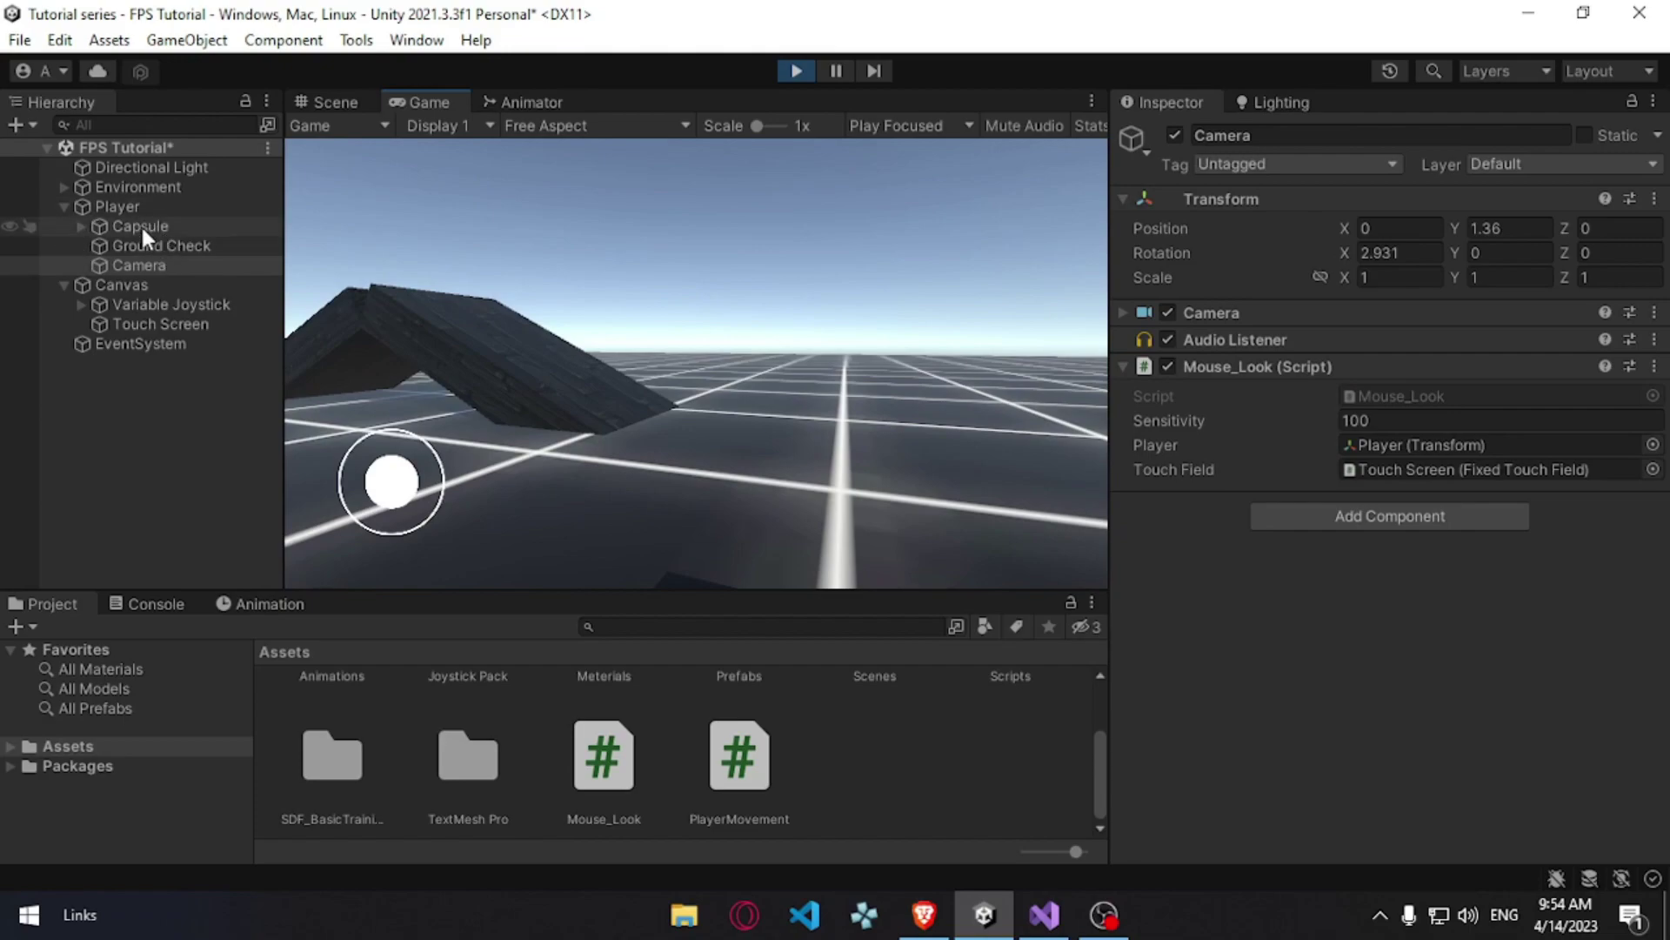
Step: While the game runs, deactivate the Eyes object nested under the Player's Capsule
{"action": "left_click", "coordinate": [82, 226]}
{"action": "left_click", "coordinate": [143, 245]}
{"action": "left_click", "coordinate": [1174, 136]}
Step: Test looking around with touch swipes and moving the player with the joystick around the ramp
{"action": "left_click_drag", "start_coordinate": [957, 330], "coordinate": [769, 395]}
{"action": "left_click_drag", "start_coordinate": [392, 481], "coordinate": [539, 340]}
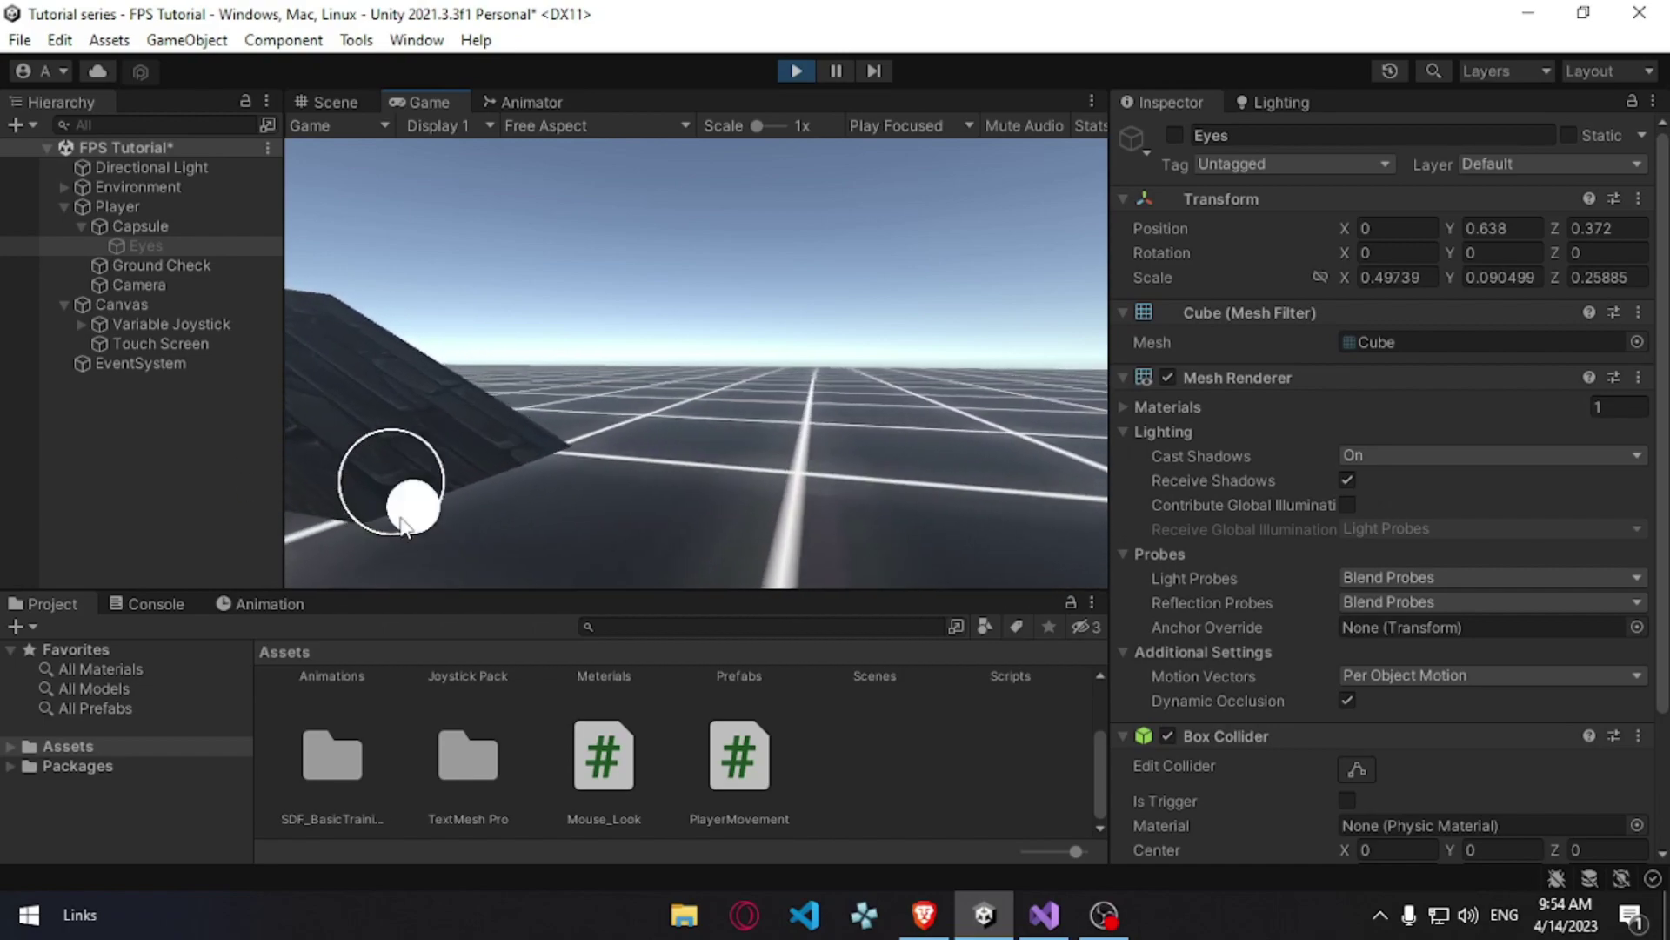
{"action": "left_click_drag", "start_coordinate": [392, 481], "coordinate": [522, 522]}
{"action": "left_click_drag", "start_coordinate": [952, 383], "coordinate": [706, 401]}
{"action": "left_click_drag", "start_coordinate": [1006, 373], "coordinate": [930, 346]}
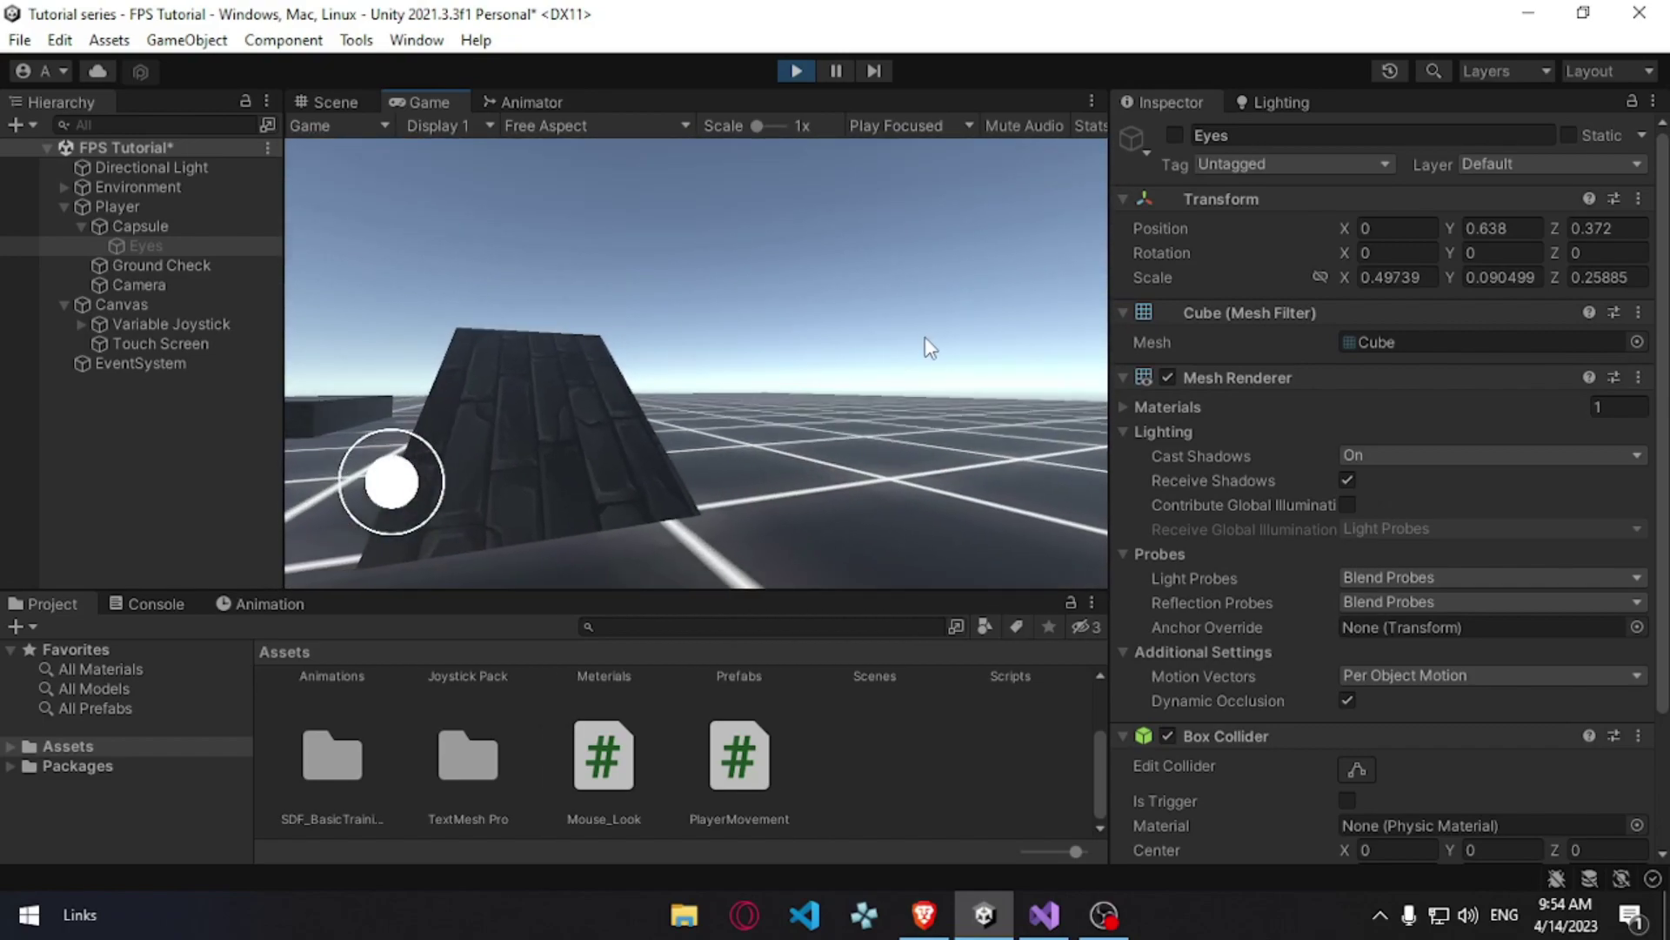